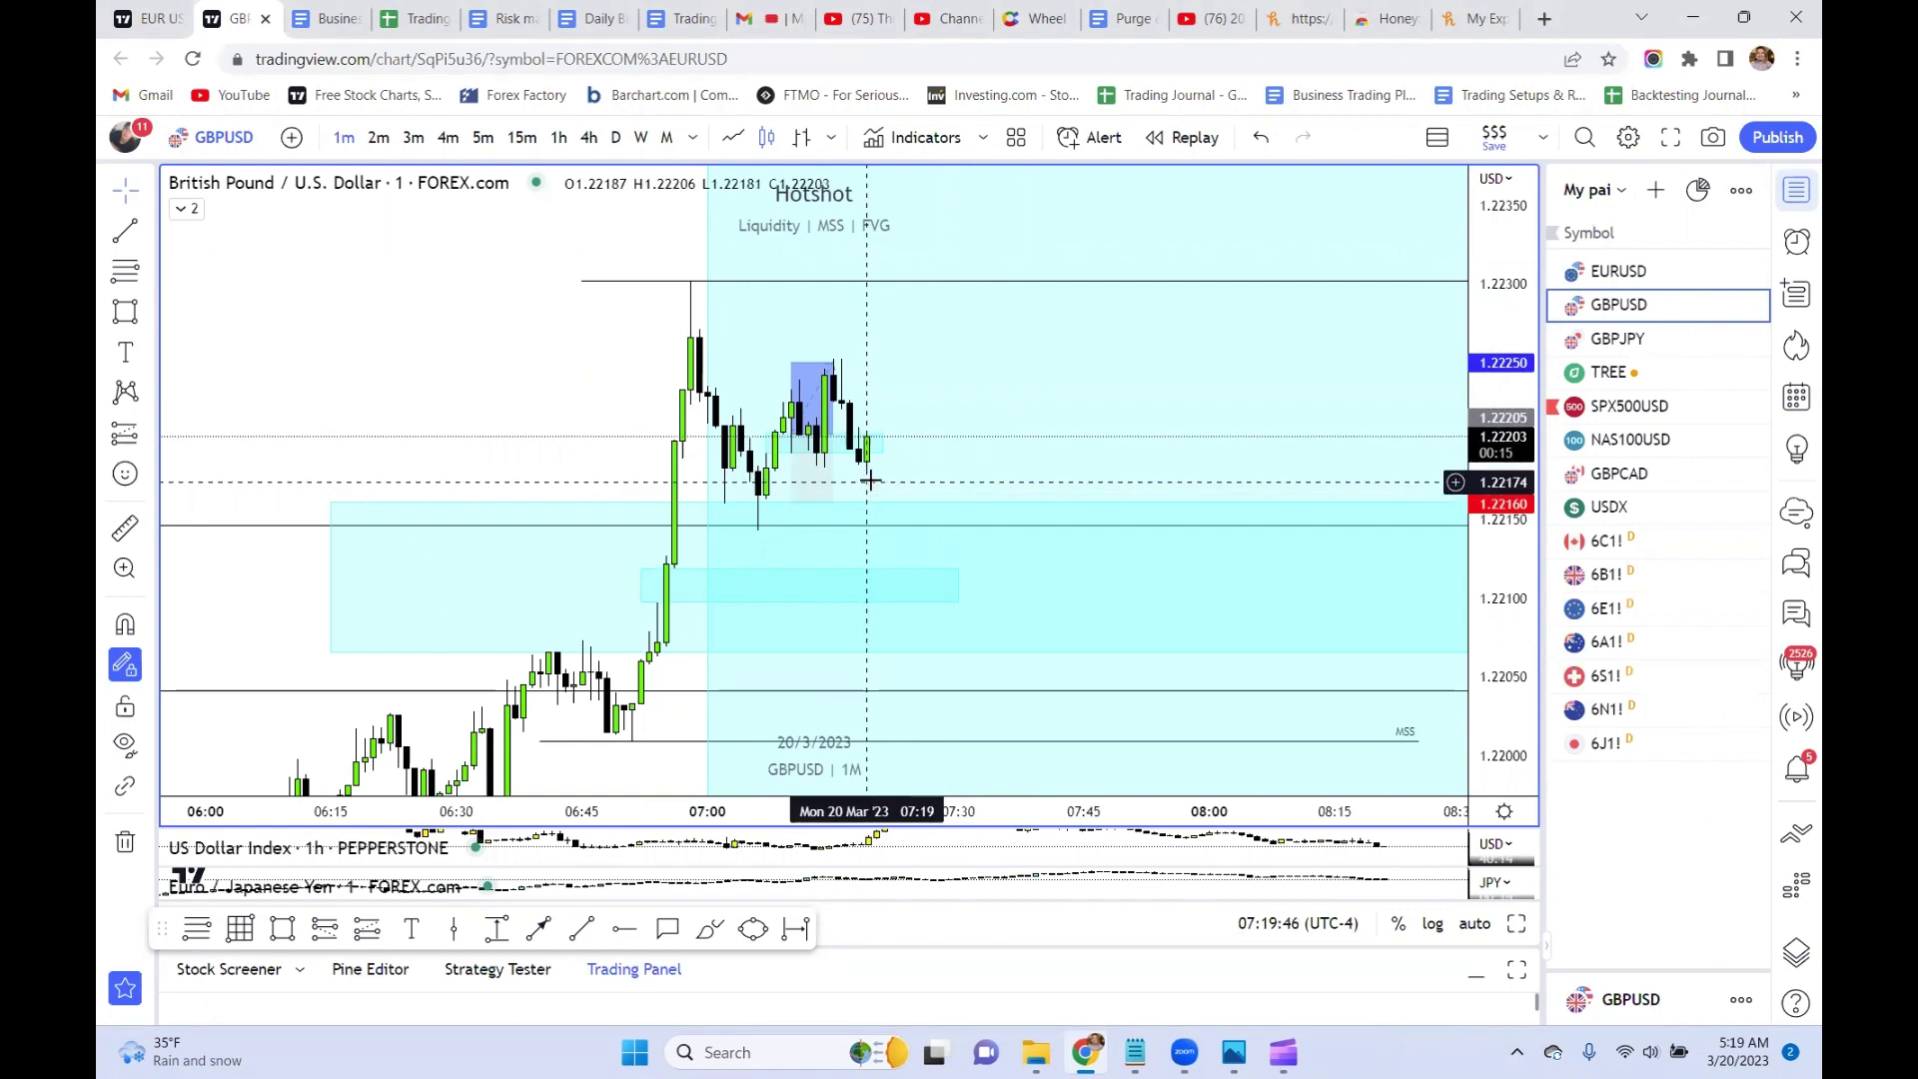
# - Show GBPUSD on the daily timeframe with the chart view reset and the latest March candles in focus
pyautogui.moveTo(539, 428); pyautogui.dragTo(518, 369)
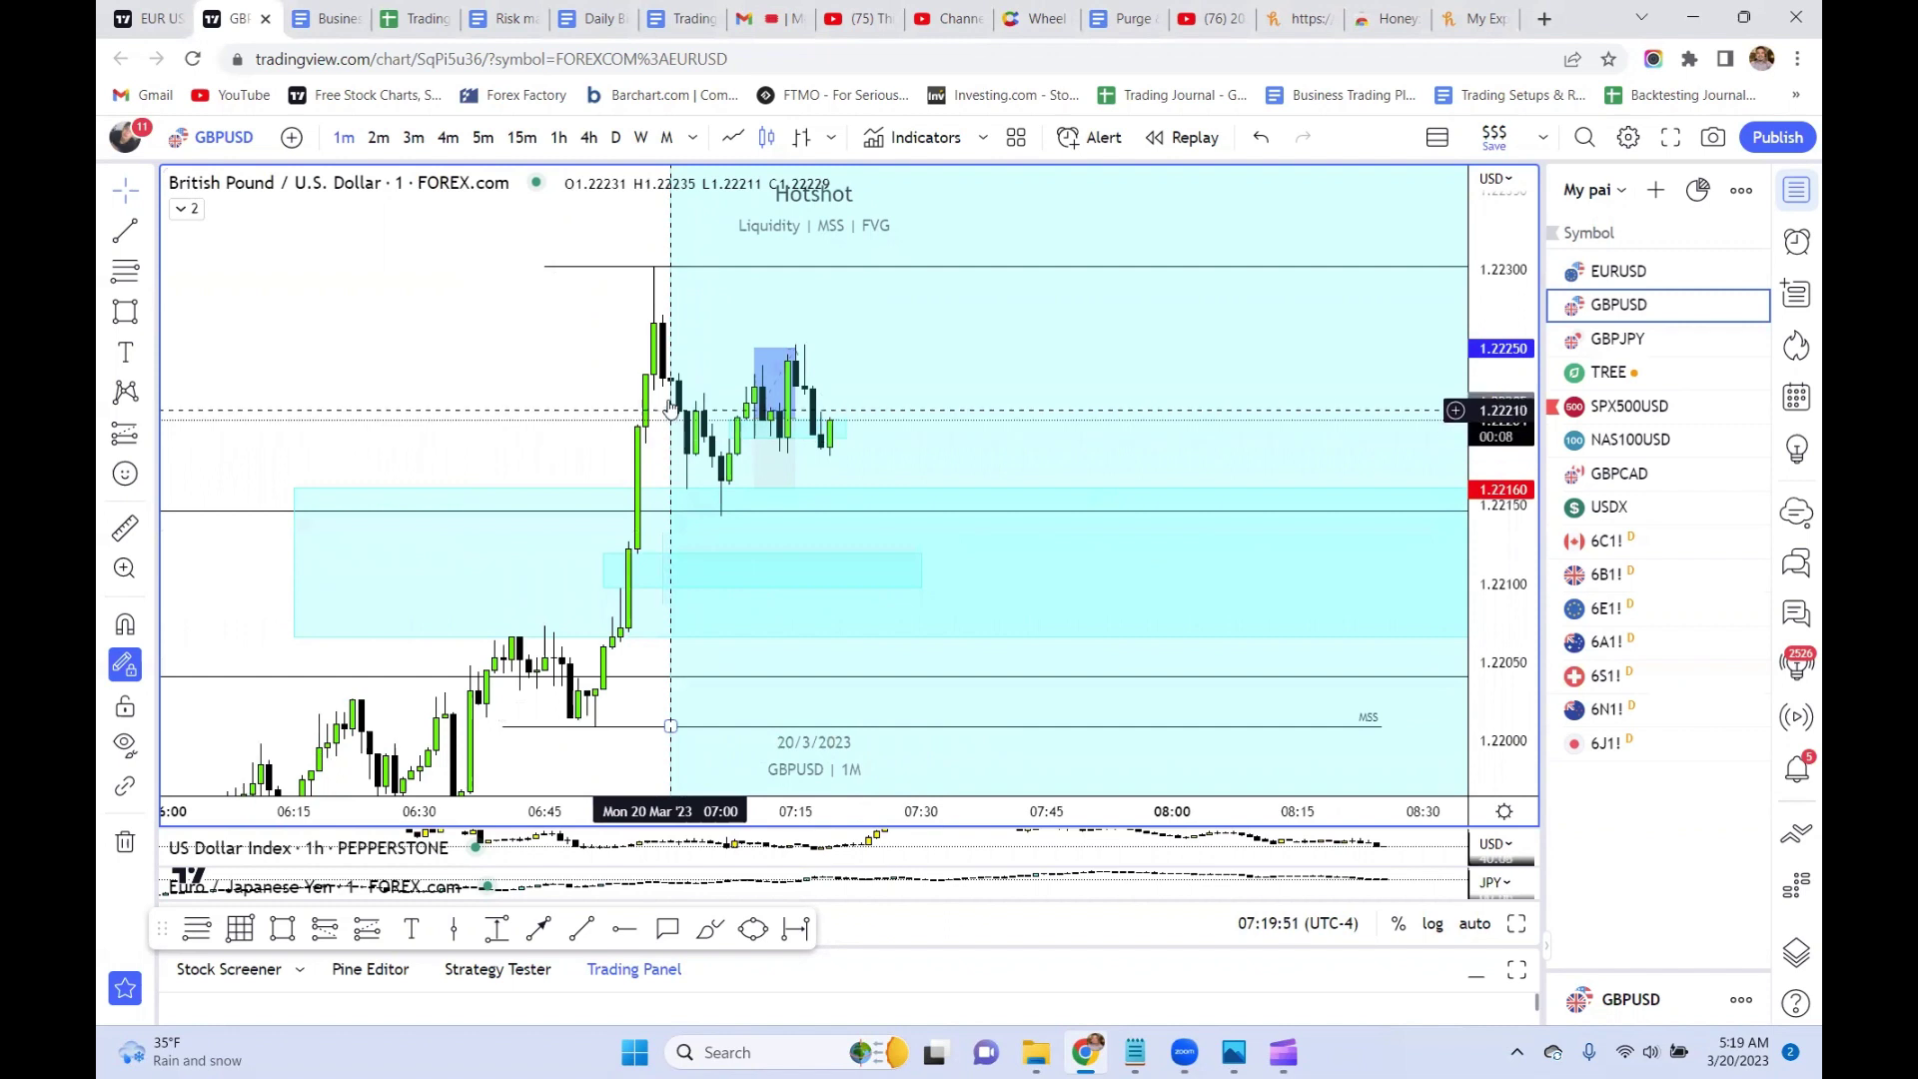
pyautogui.click(614, 139)
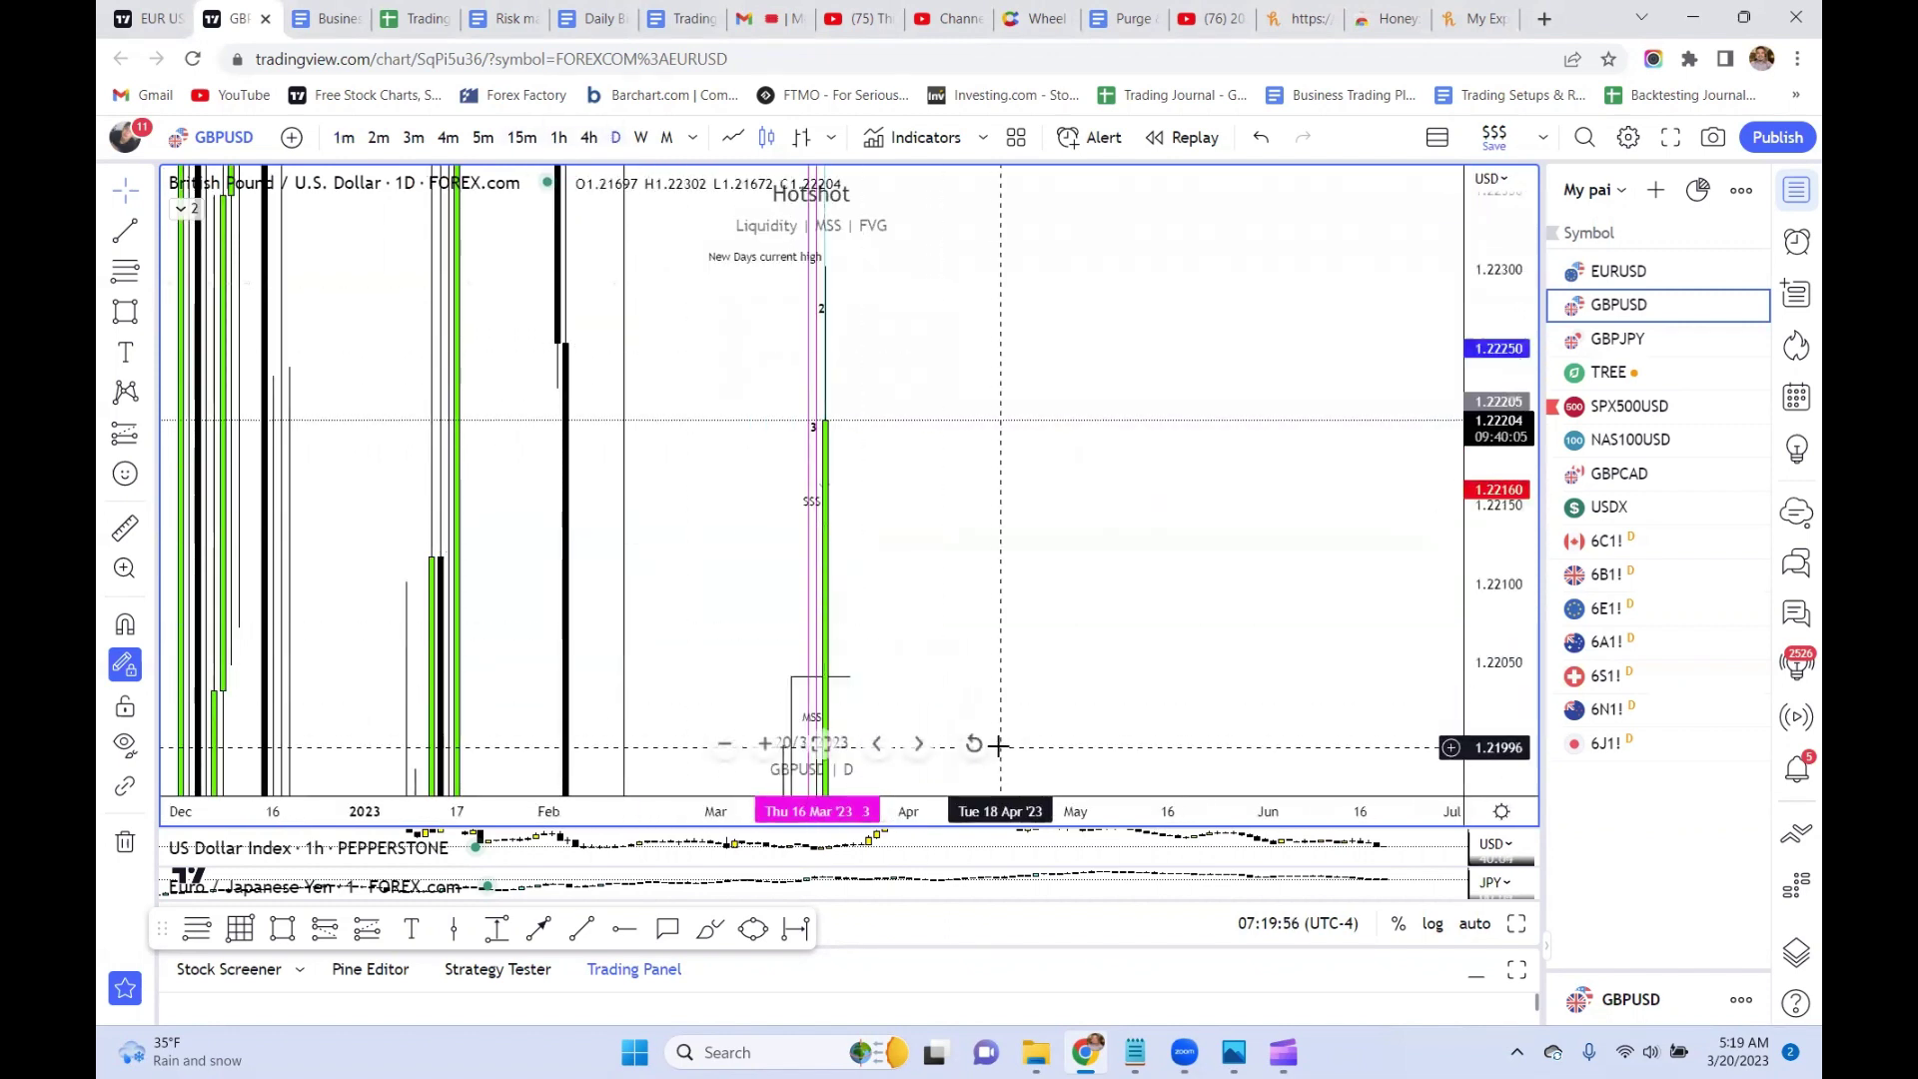
pyautogui.click(977, 745)
pyautogui.scroll(5, 1124, 585)
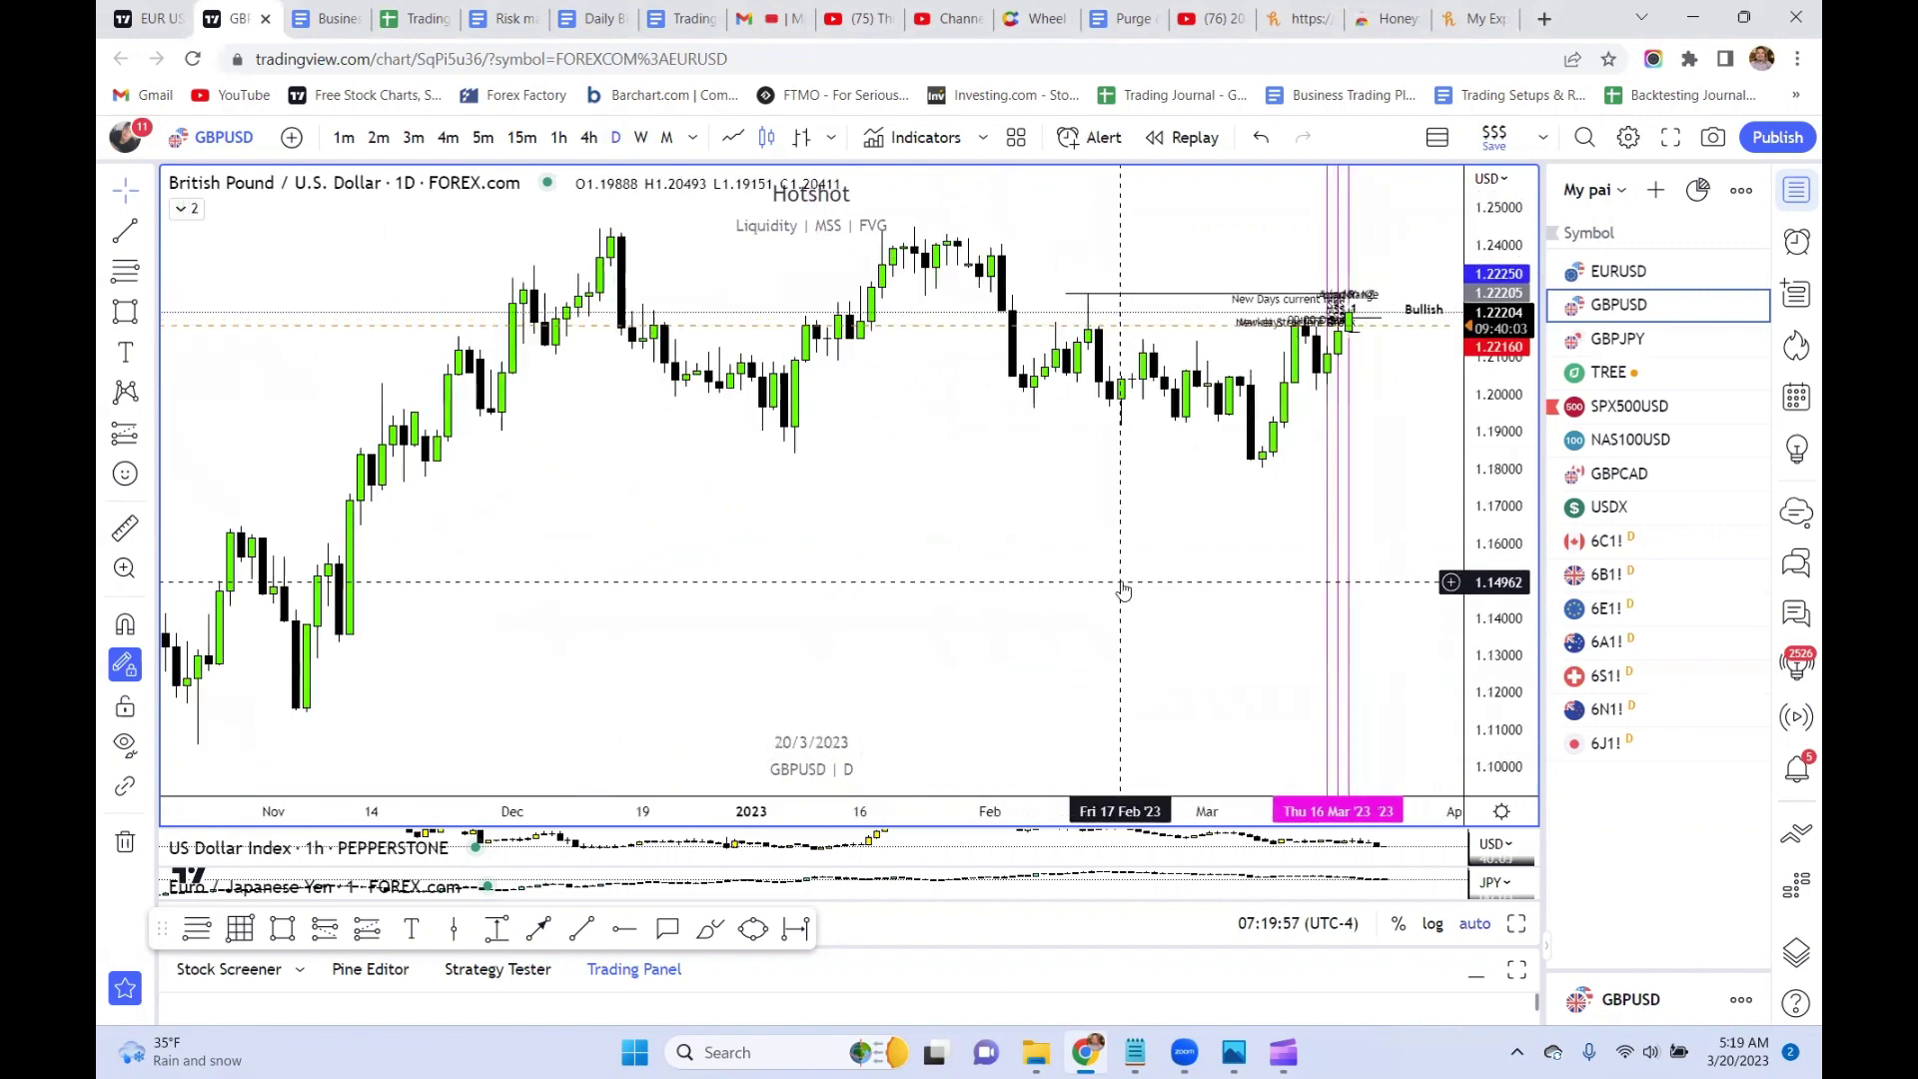
pyautogui.moveTo(1143, 561); pyautogui.dragTo(1040, 561)
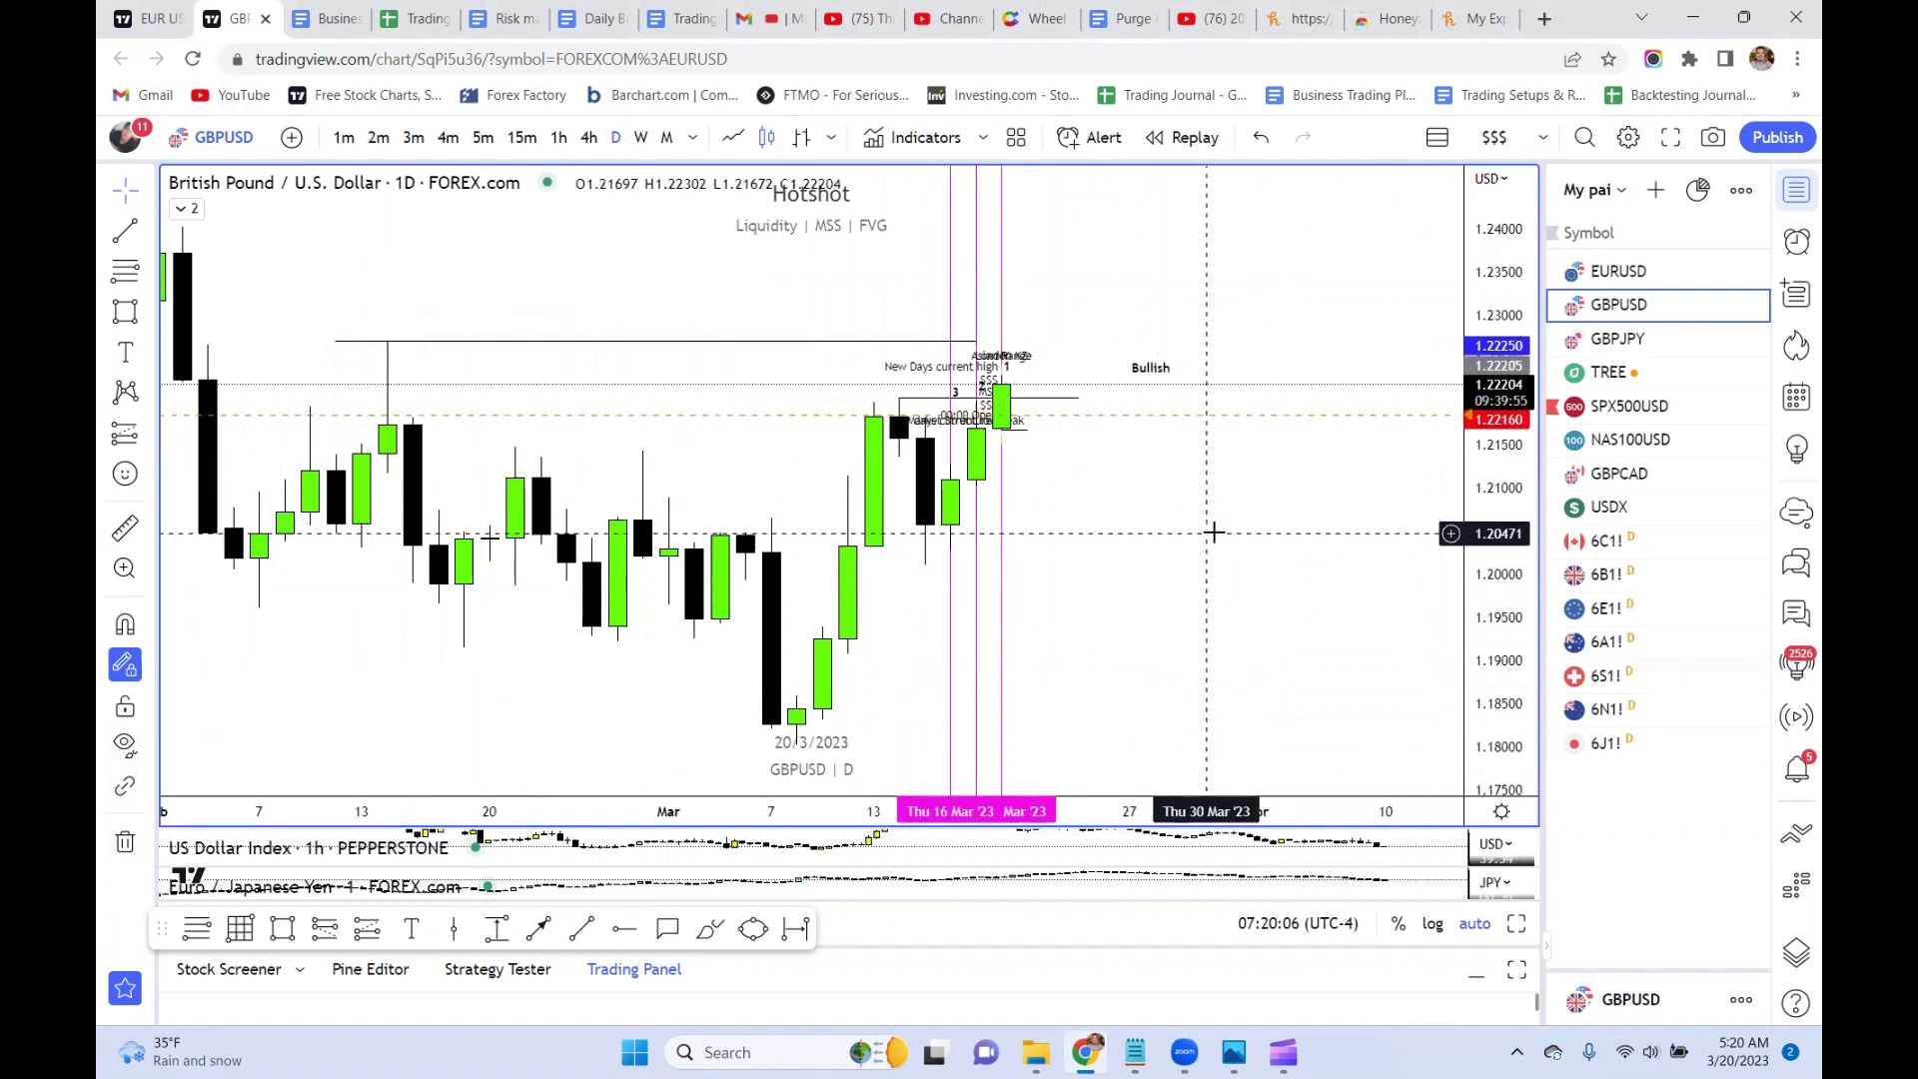
# - Open the US Dollar Index (USDX) daily chart and examine the recent candles around the bearish arrow
pyautogui.click(1638, 507)
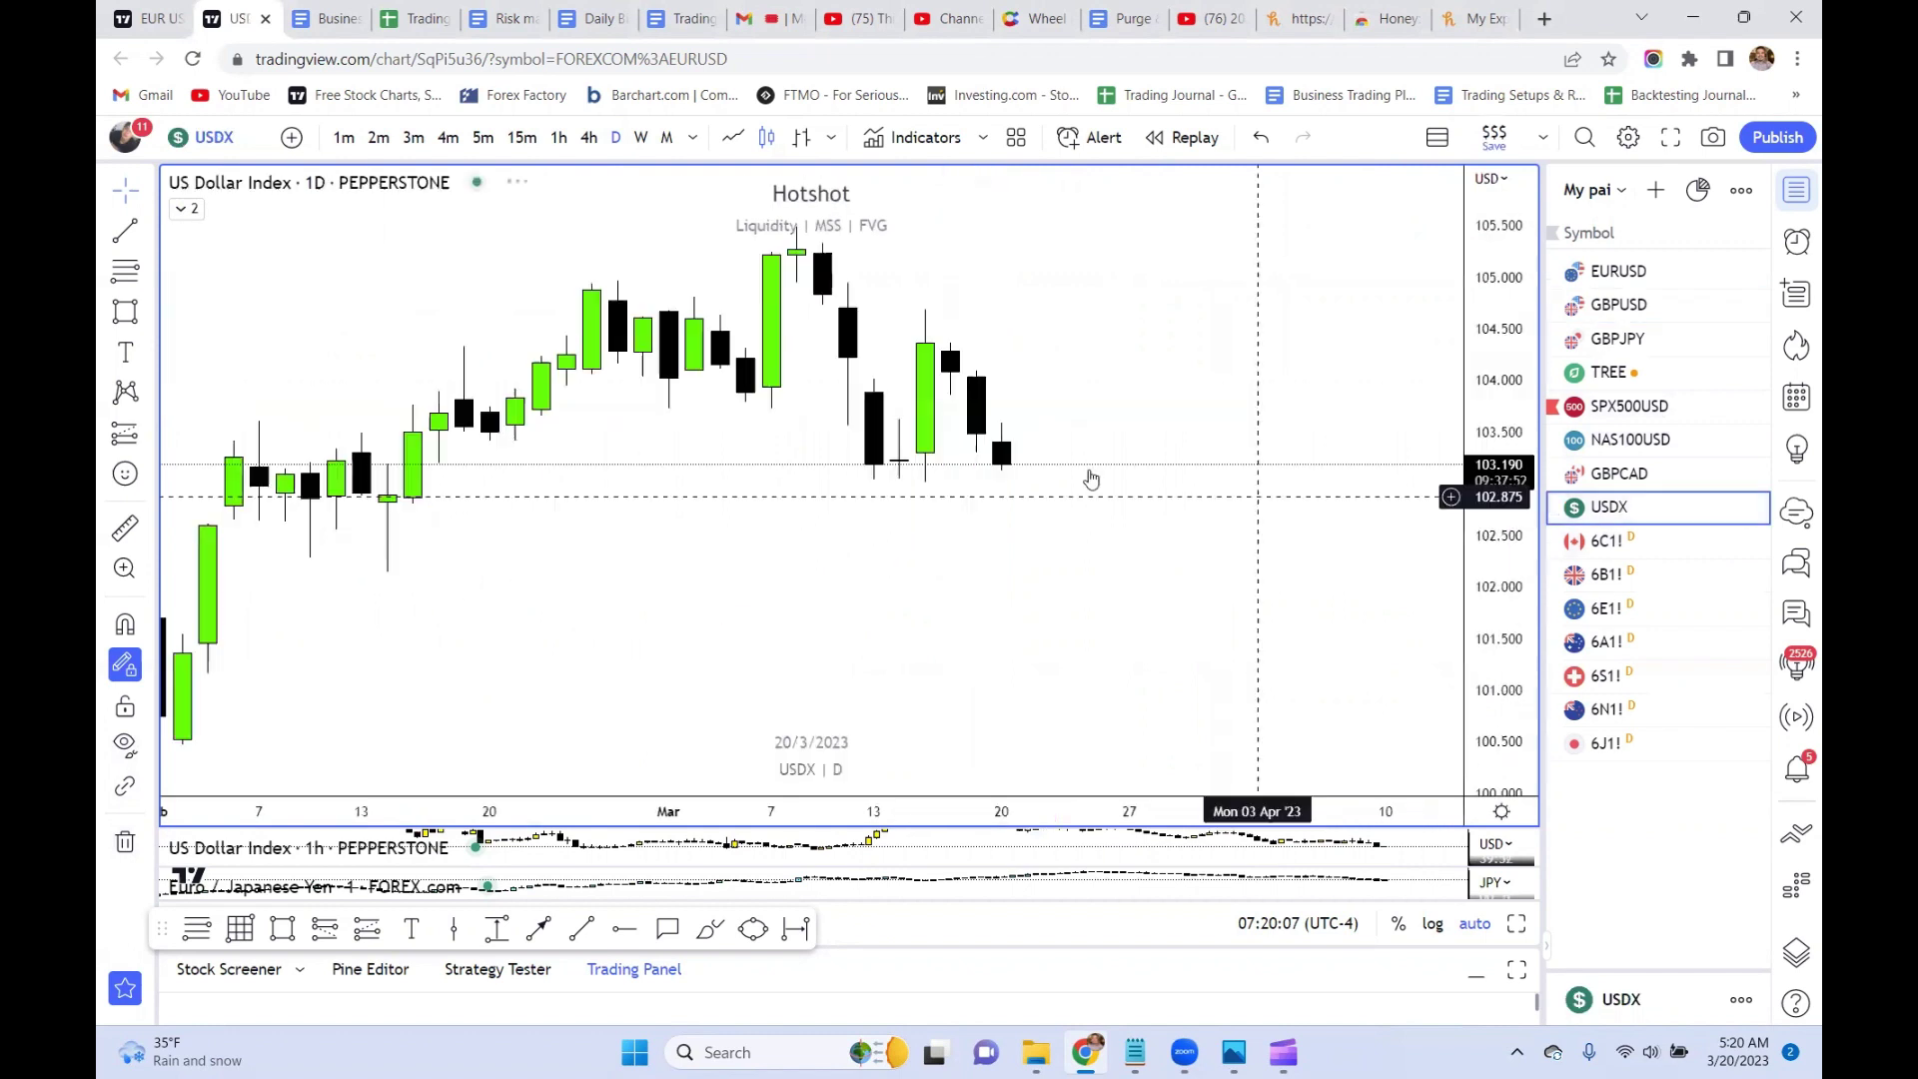
pyautogui.scroll(-1, 873, 569)
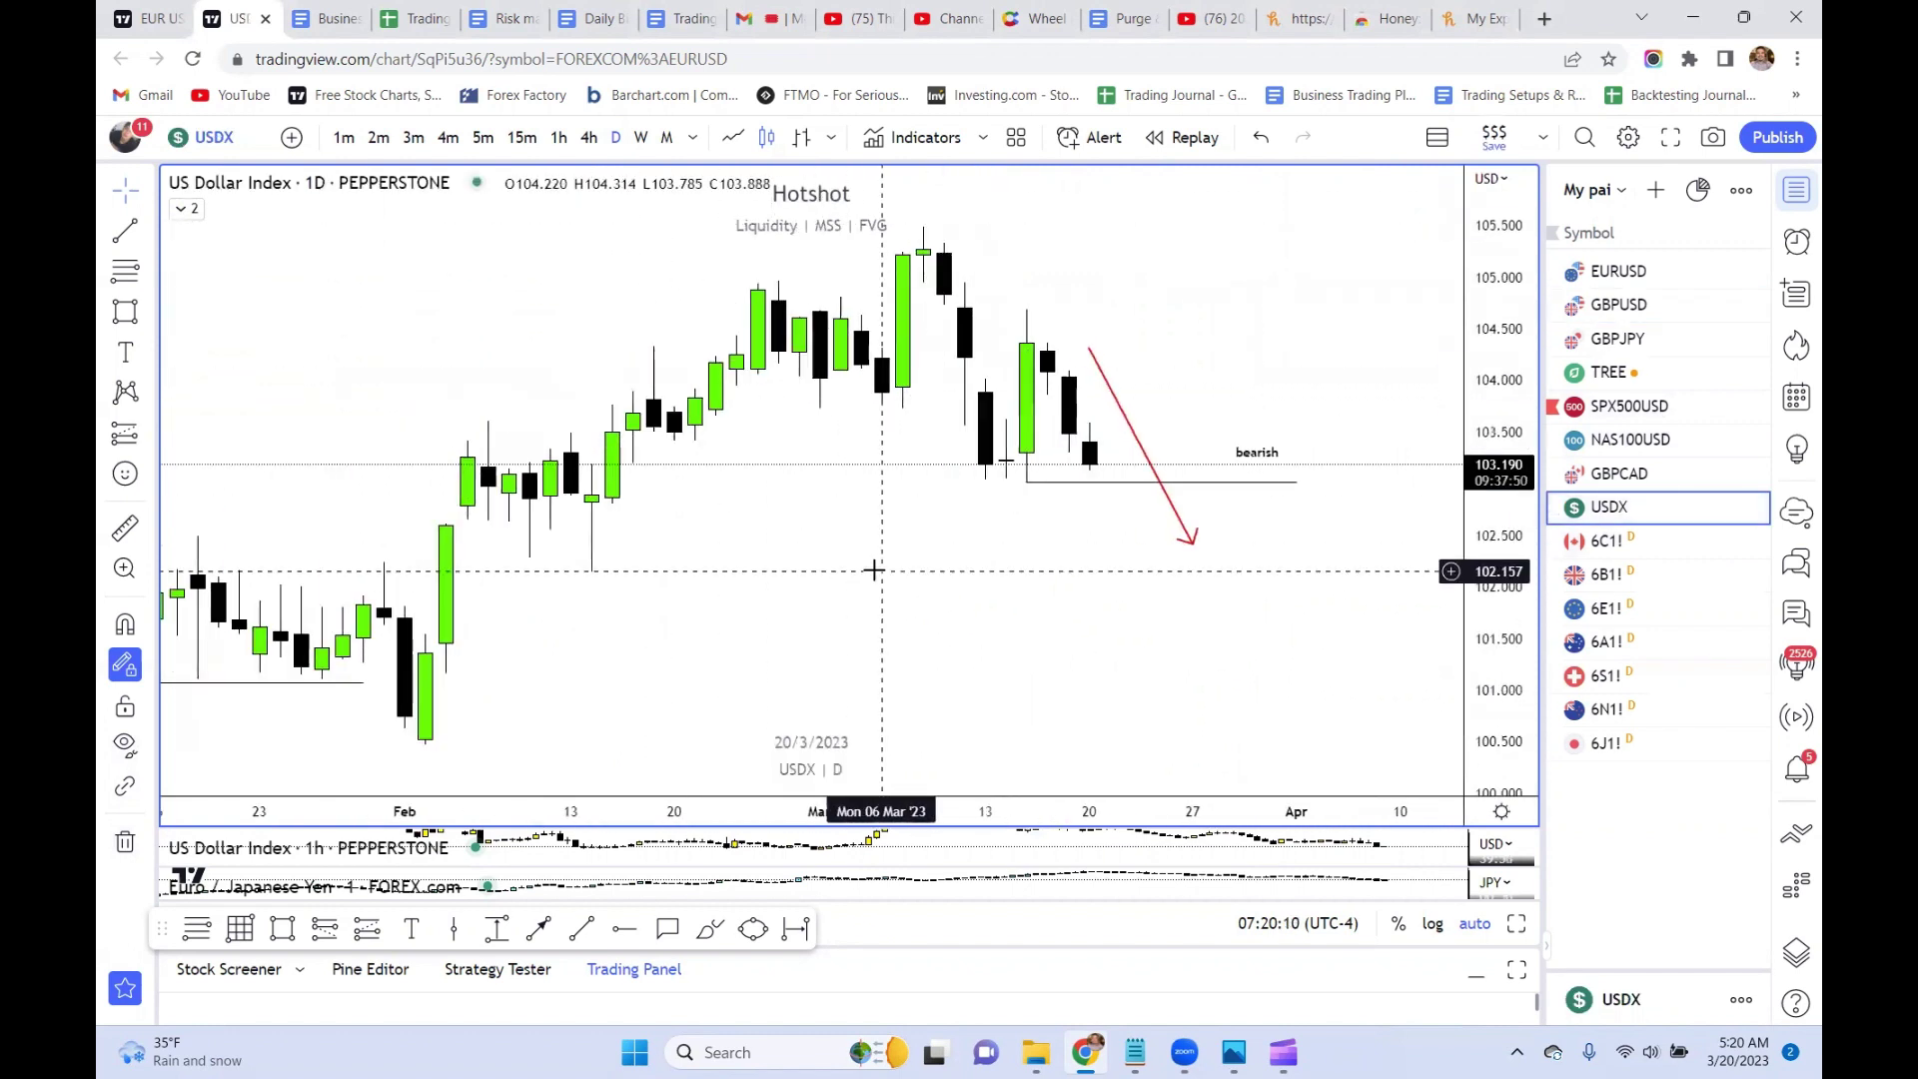
pyautogui.scroll(1, 873, 570)
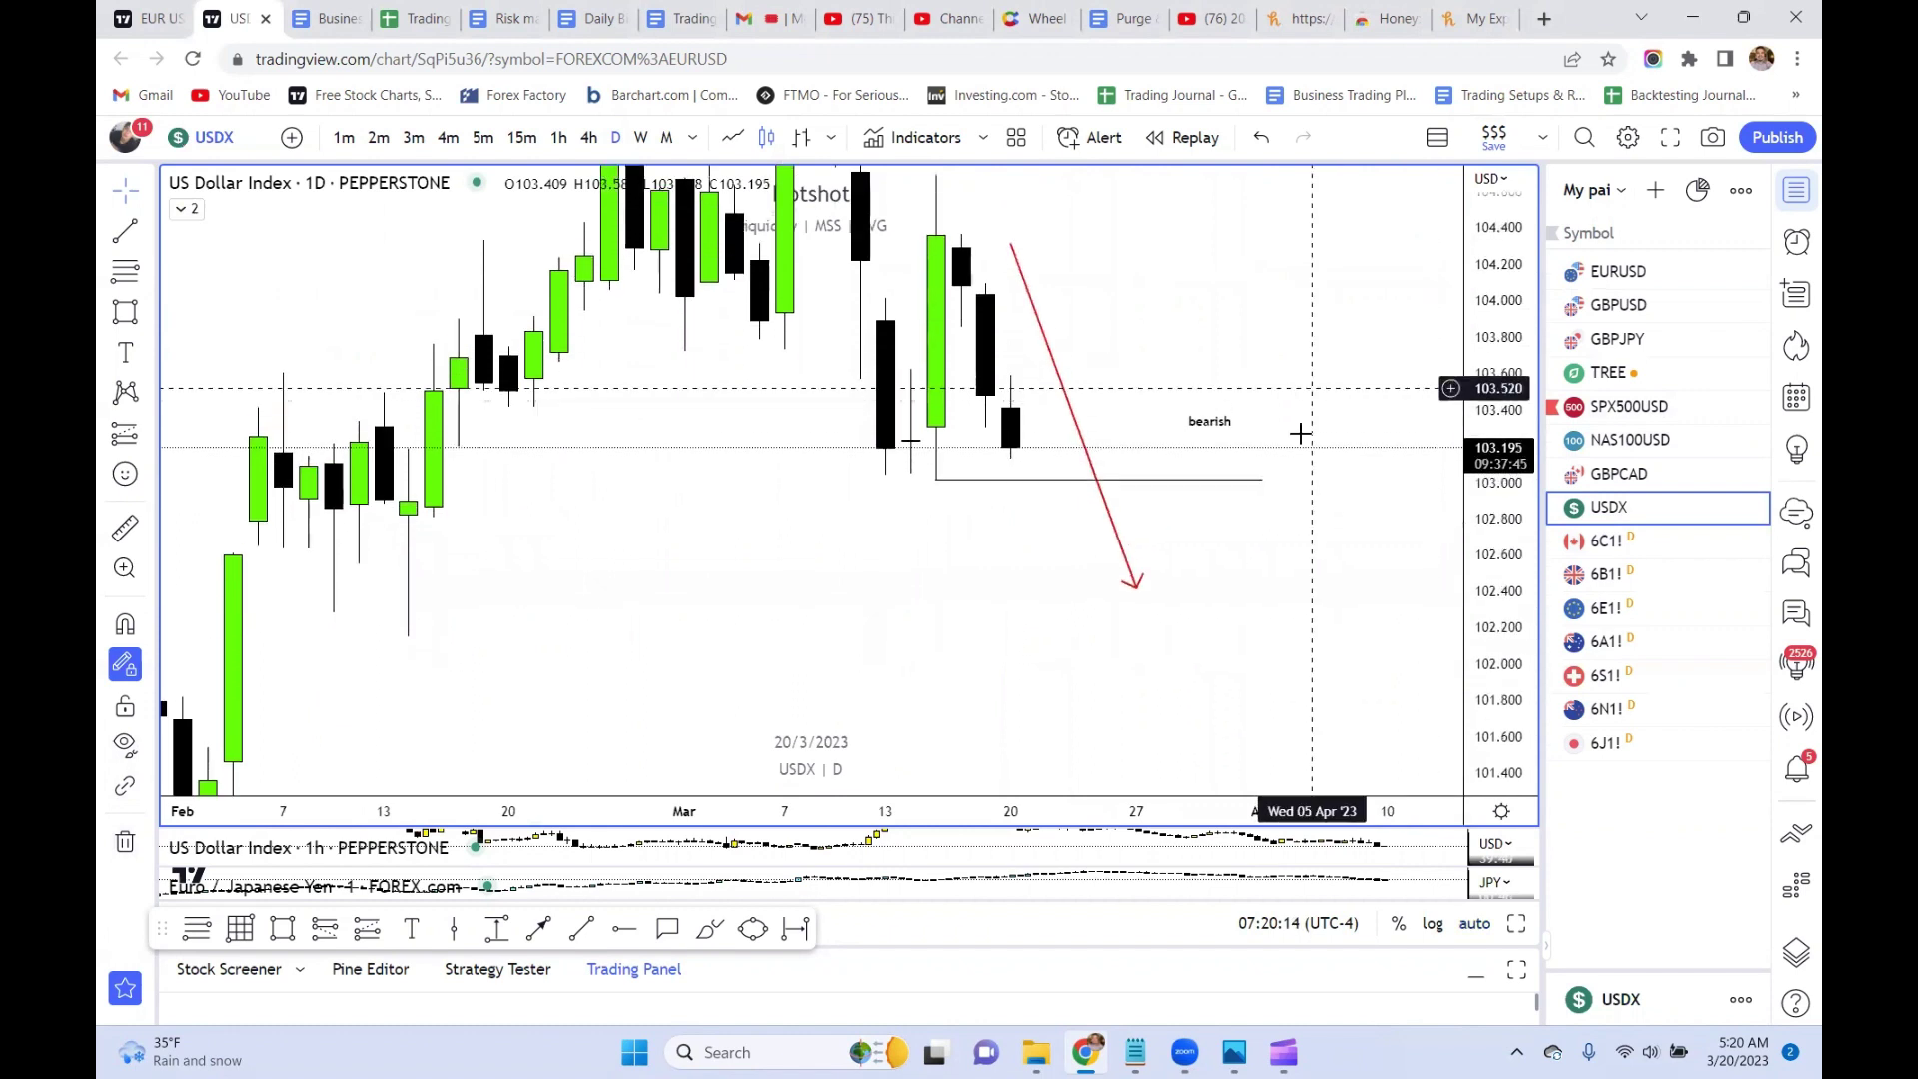
pyautogui.moveTo(1297, 406); pyautogui.dragTo(1308, 539)
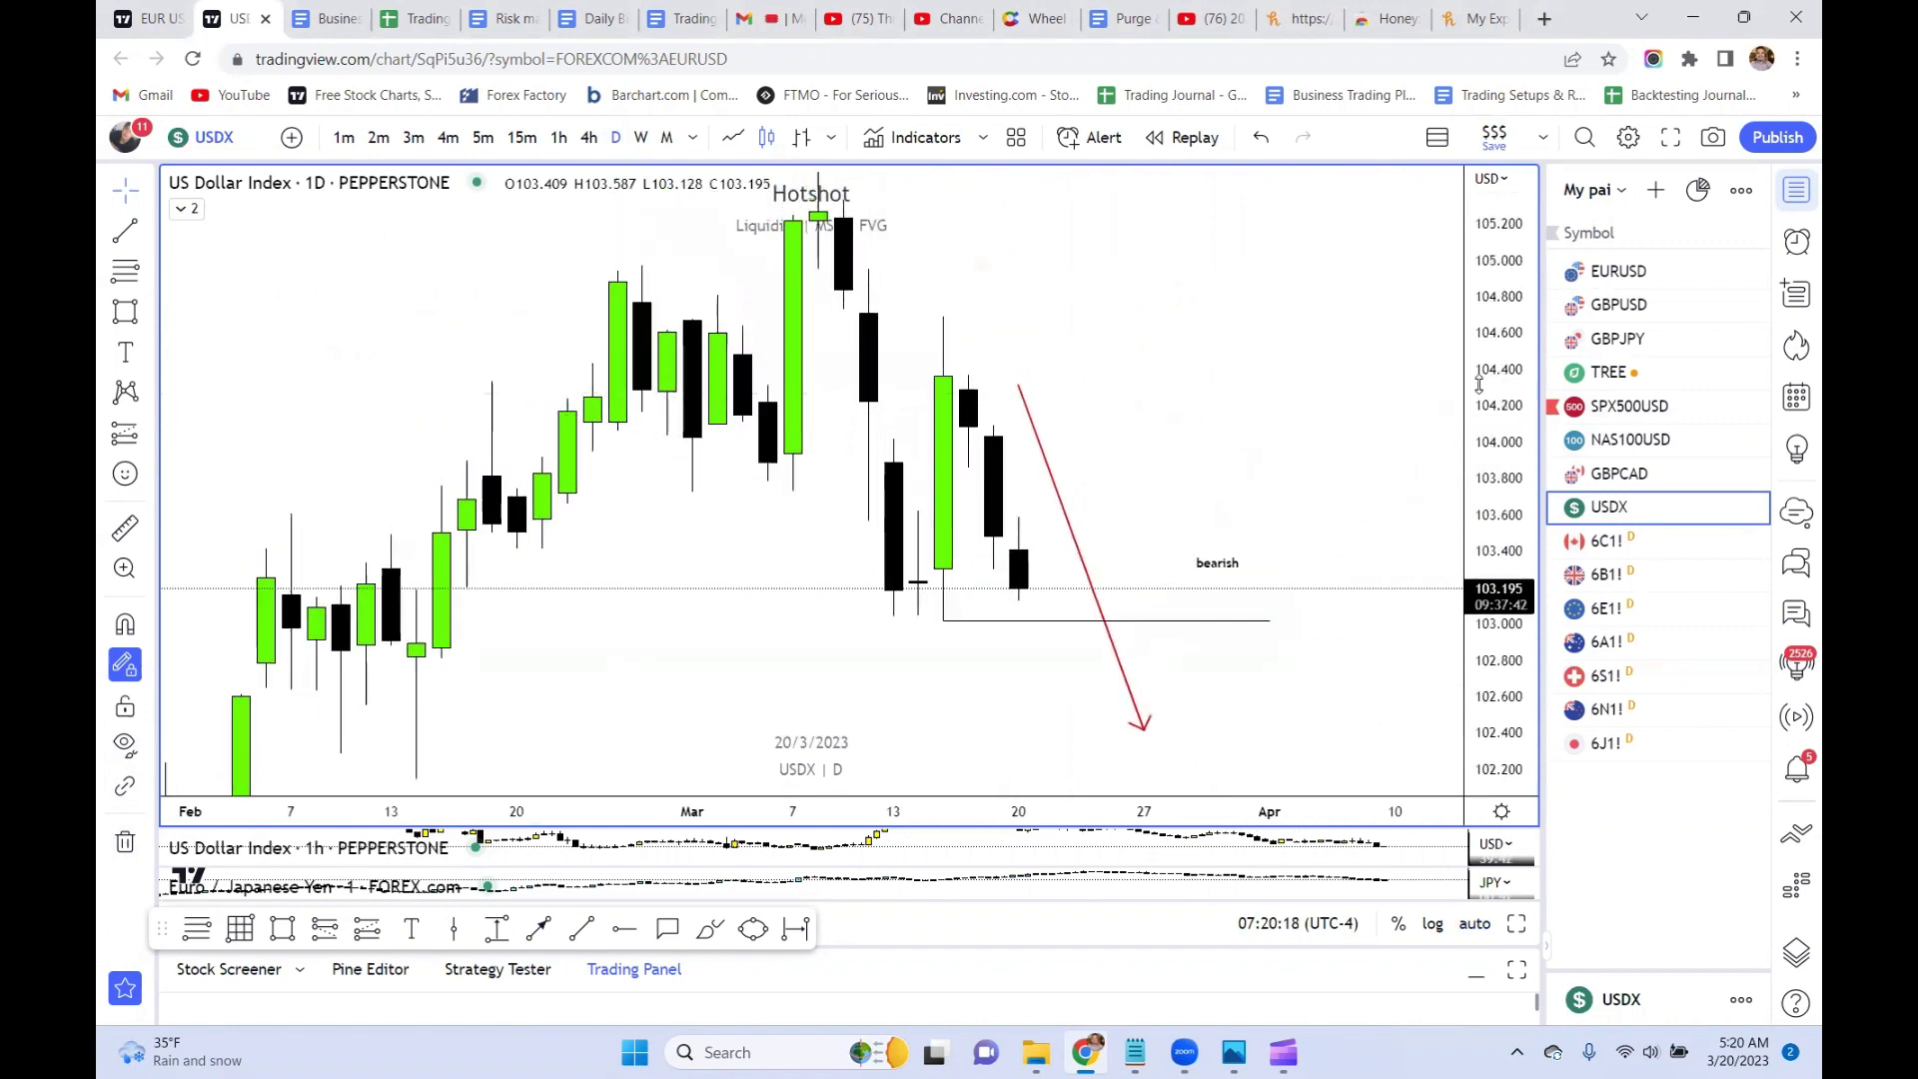
pyautogui.moveTo(1483, 468); pyautogui.dragTo(1482, 472)
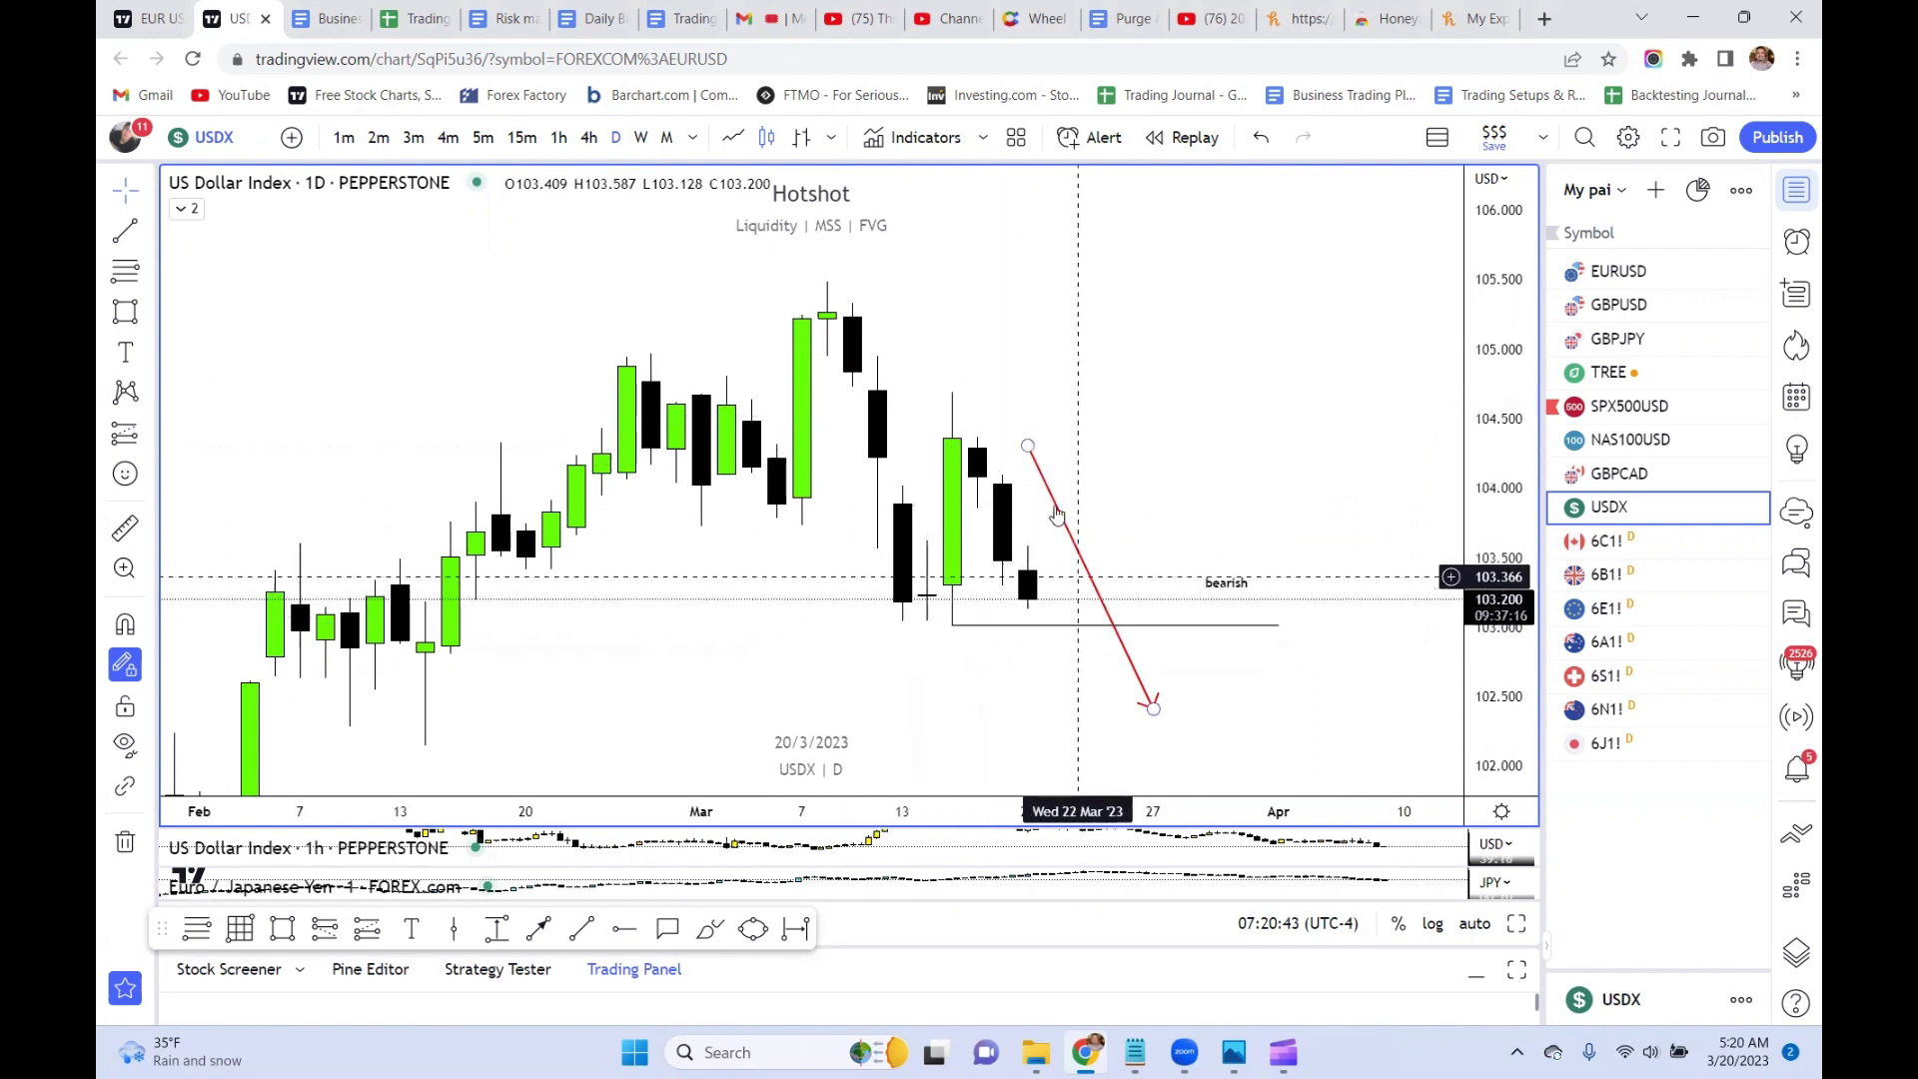
# - Open the British Pound futures (6B1!) daily chart and examine the move along the rising red arrow
pyautogui.click(1679, 585)
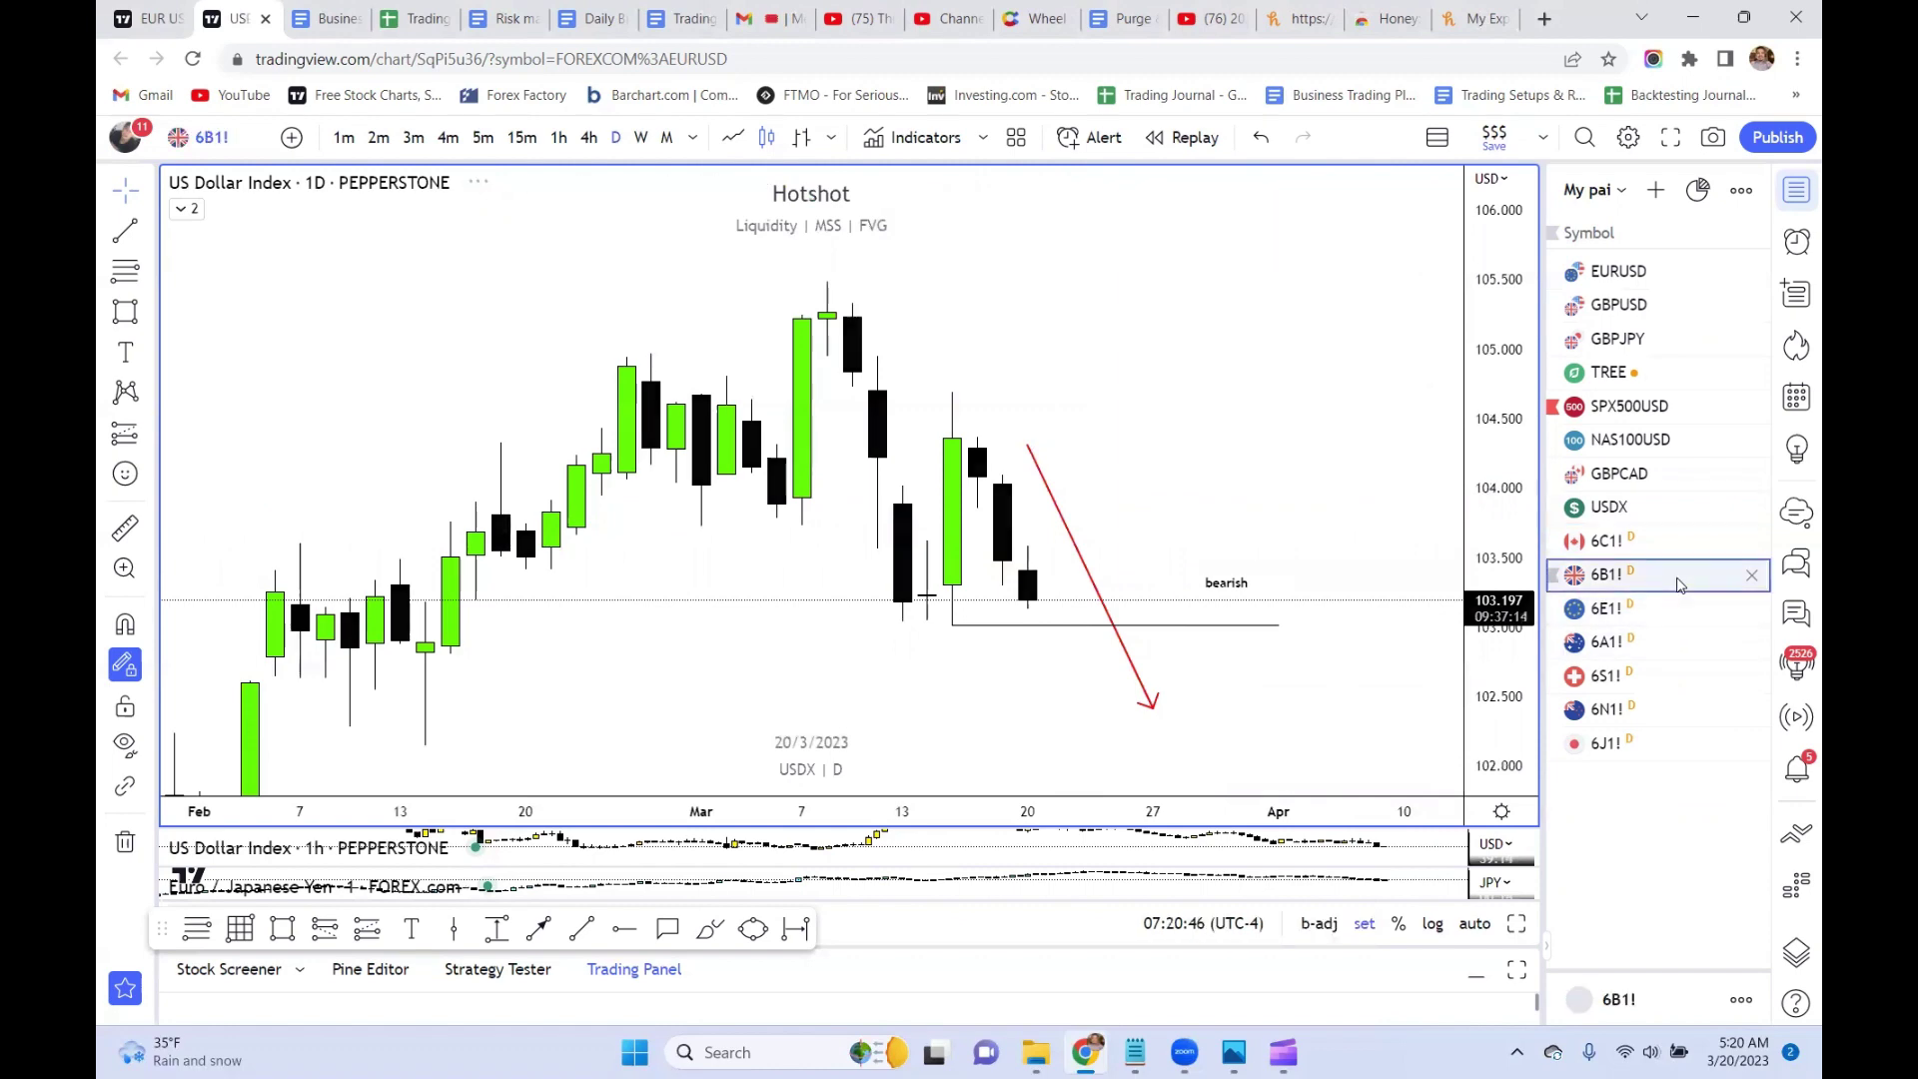
pyautogui.scroll(-3, 1311, 545)
pyautogui.scroll(-2, 1309, 547)
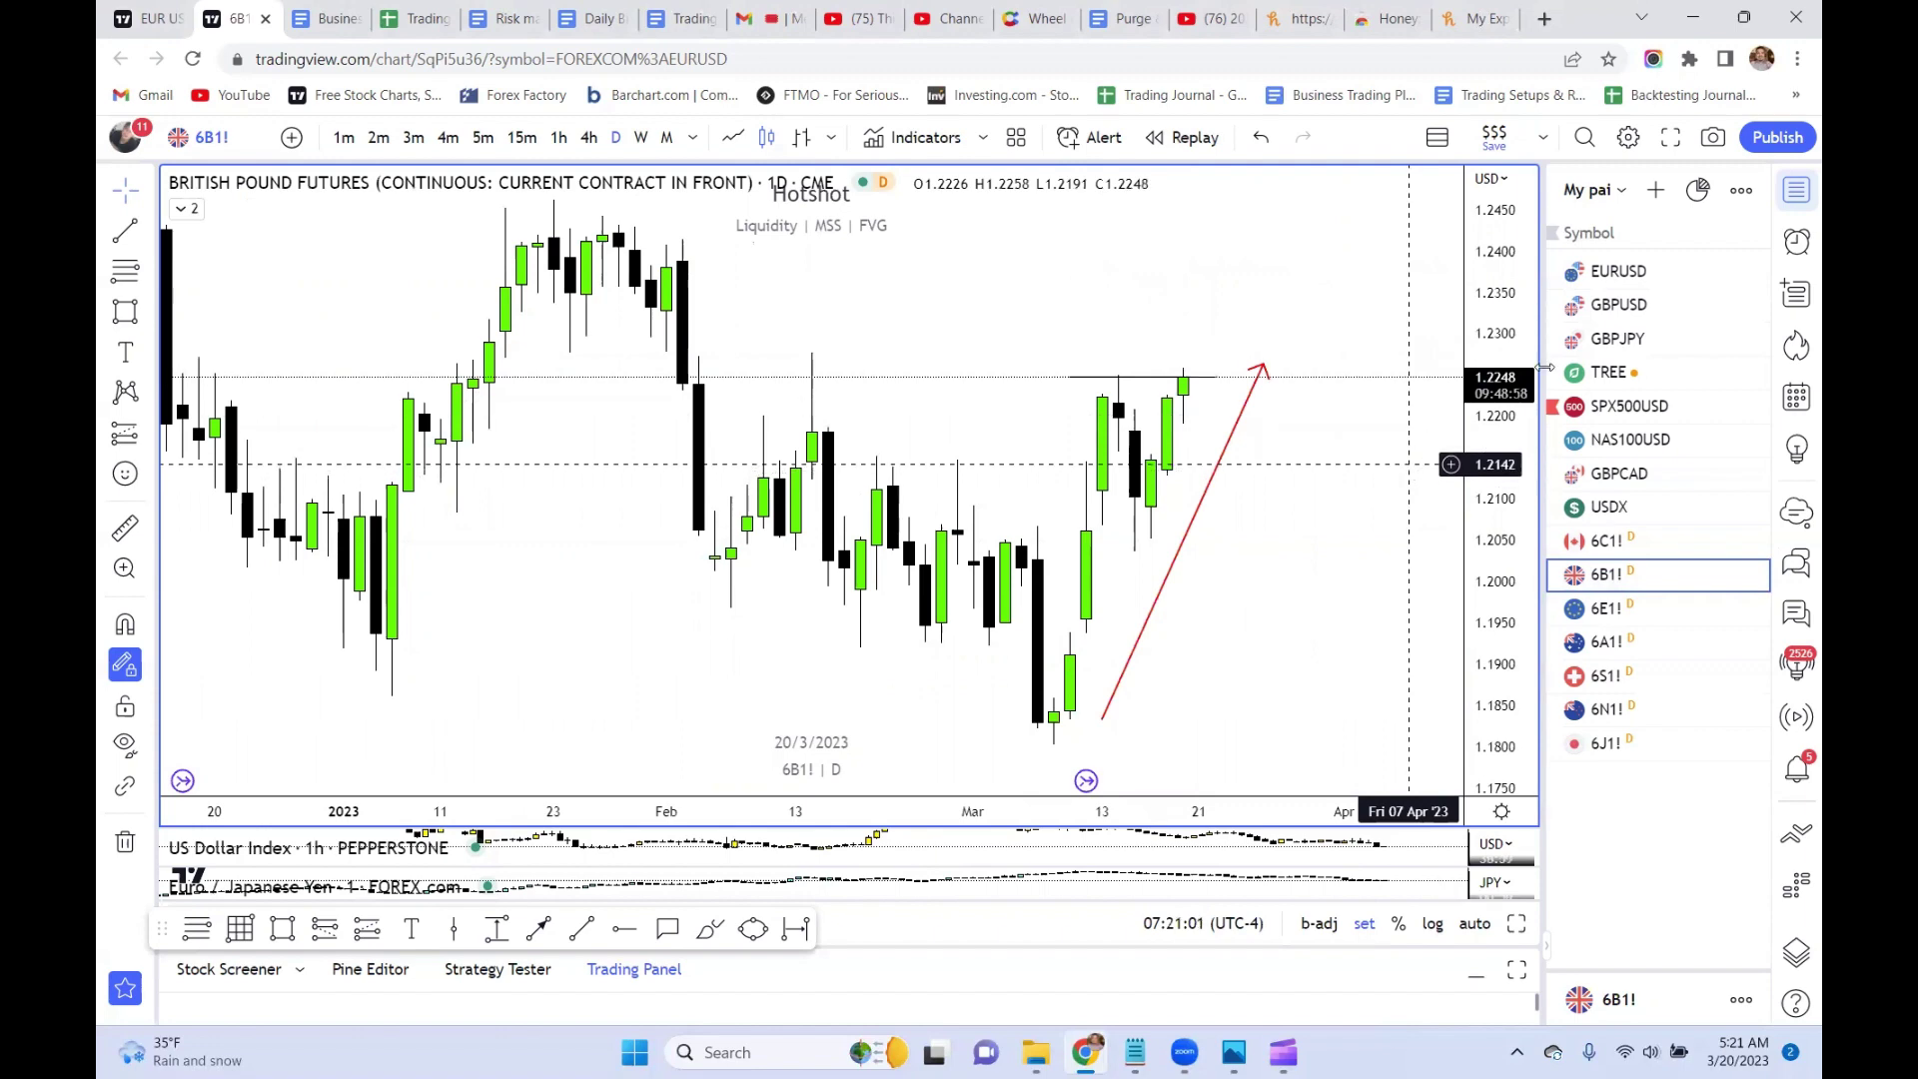
# - Return to GBPUSD and show it on the 15-minute timeframe with the view reset around the latest sessions
pyautogui.click(1618, 305)
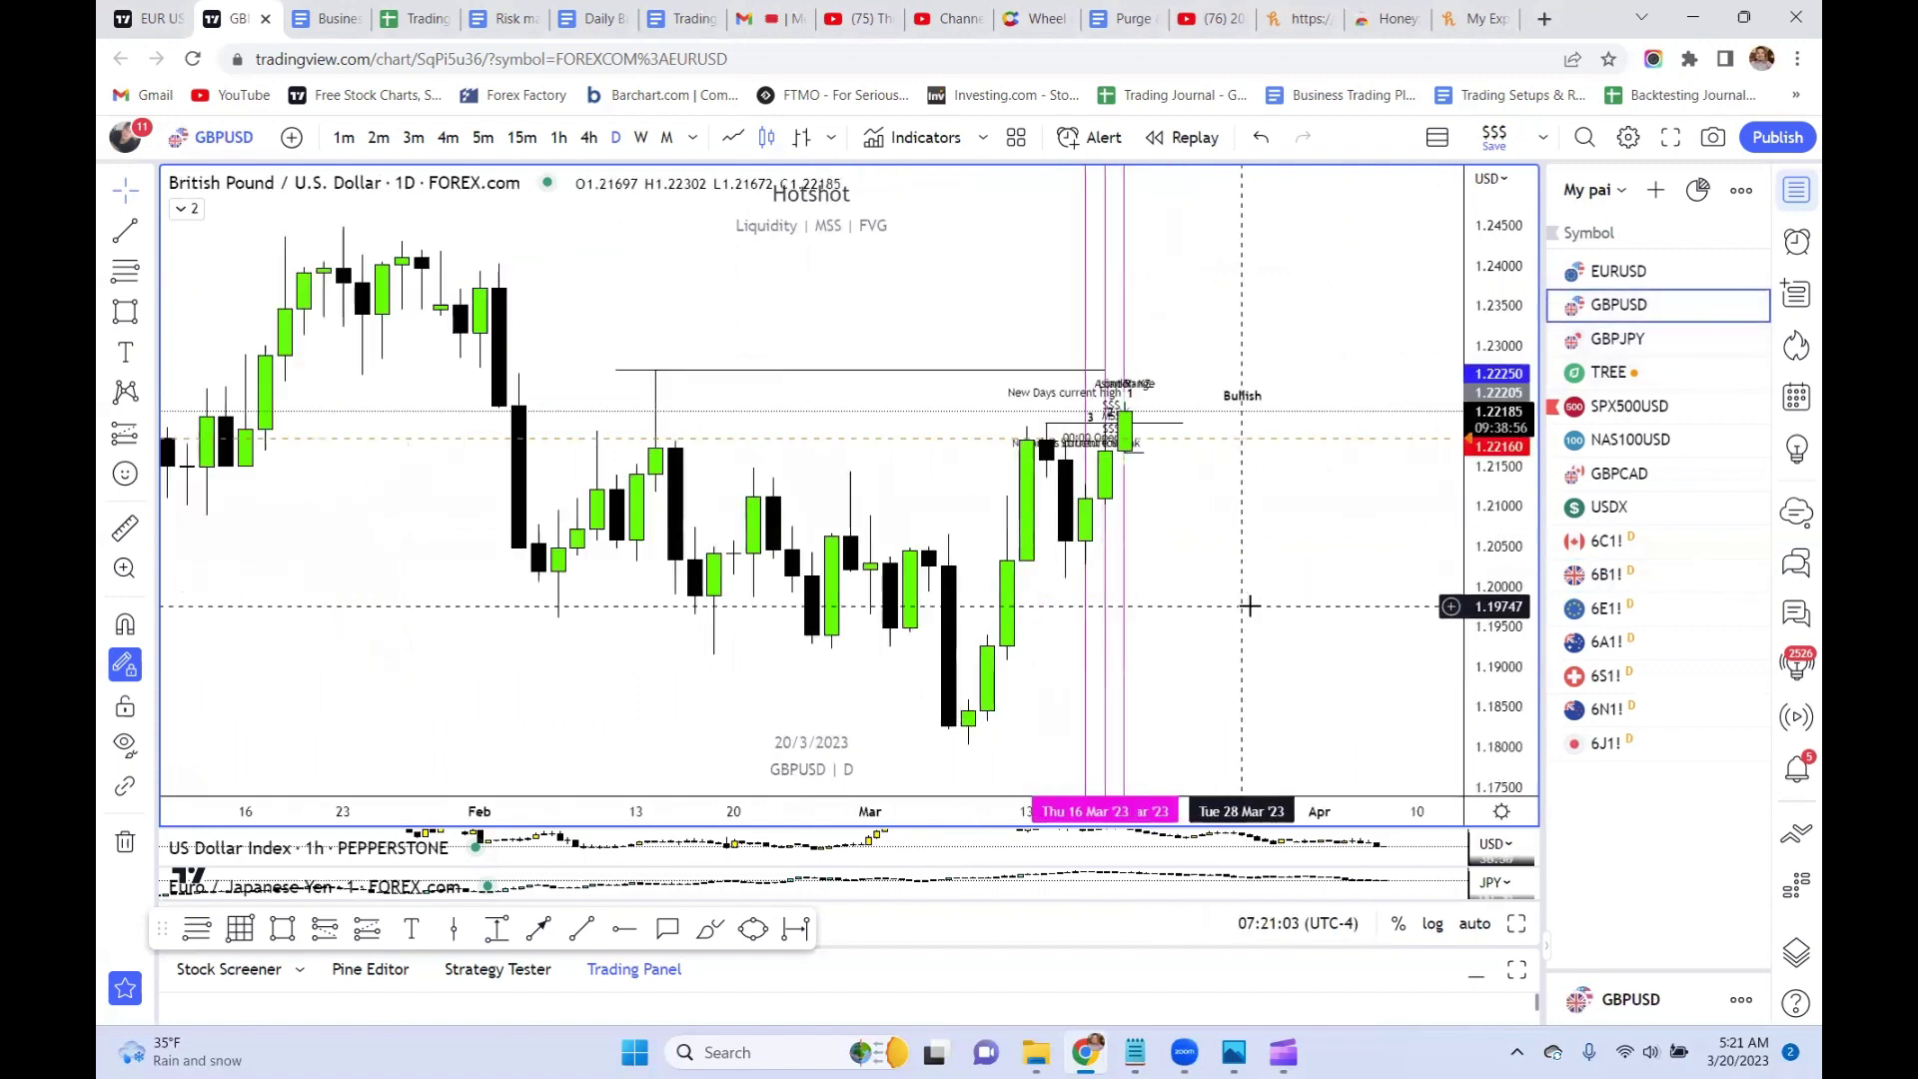
pyautogui.scroll(2, 1249, 606)
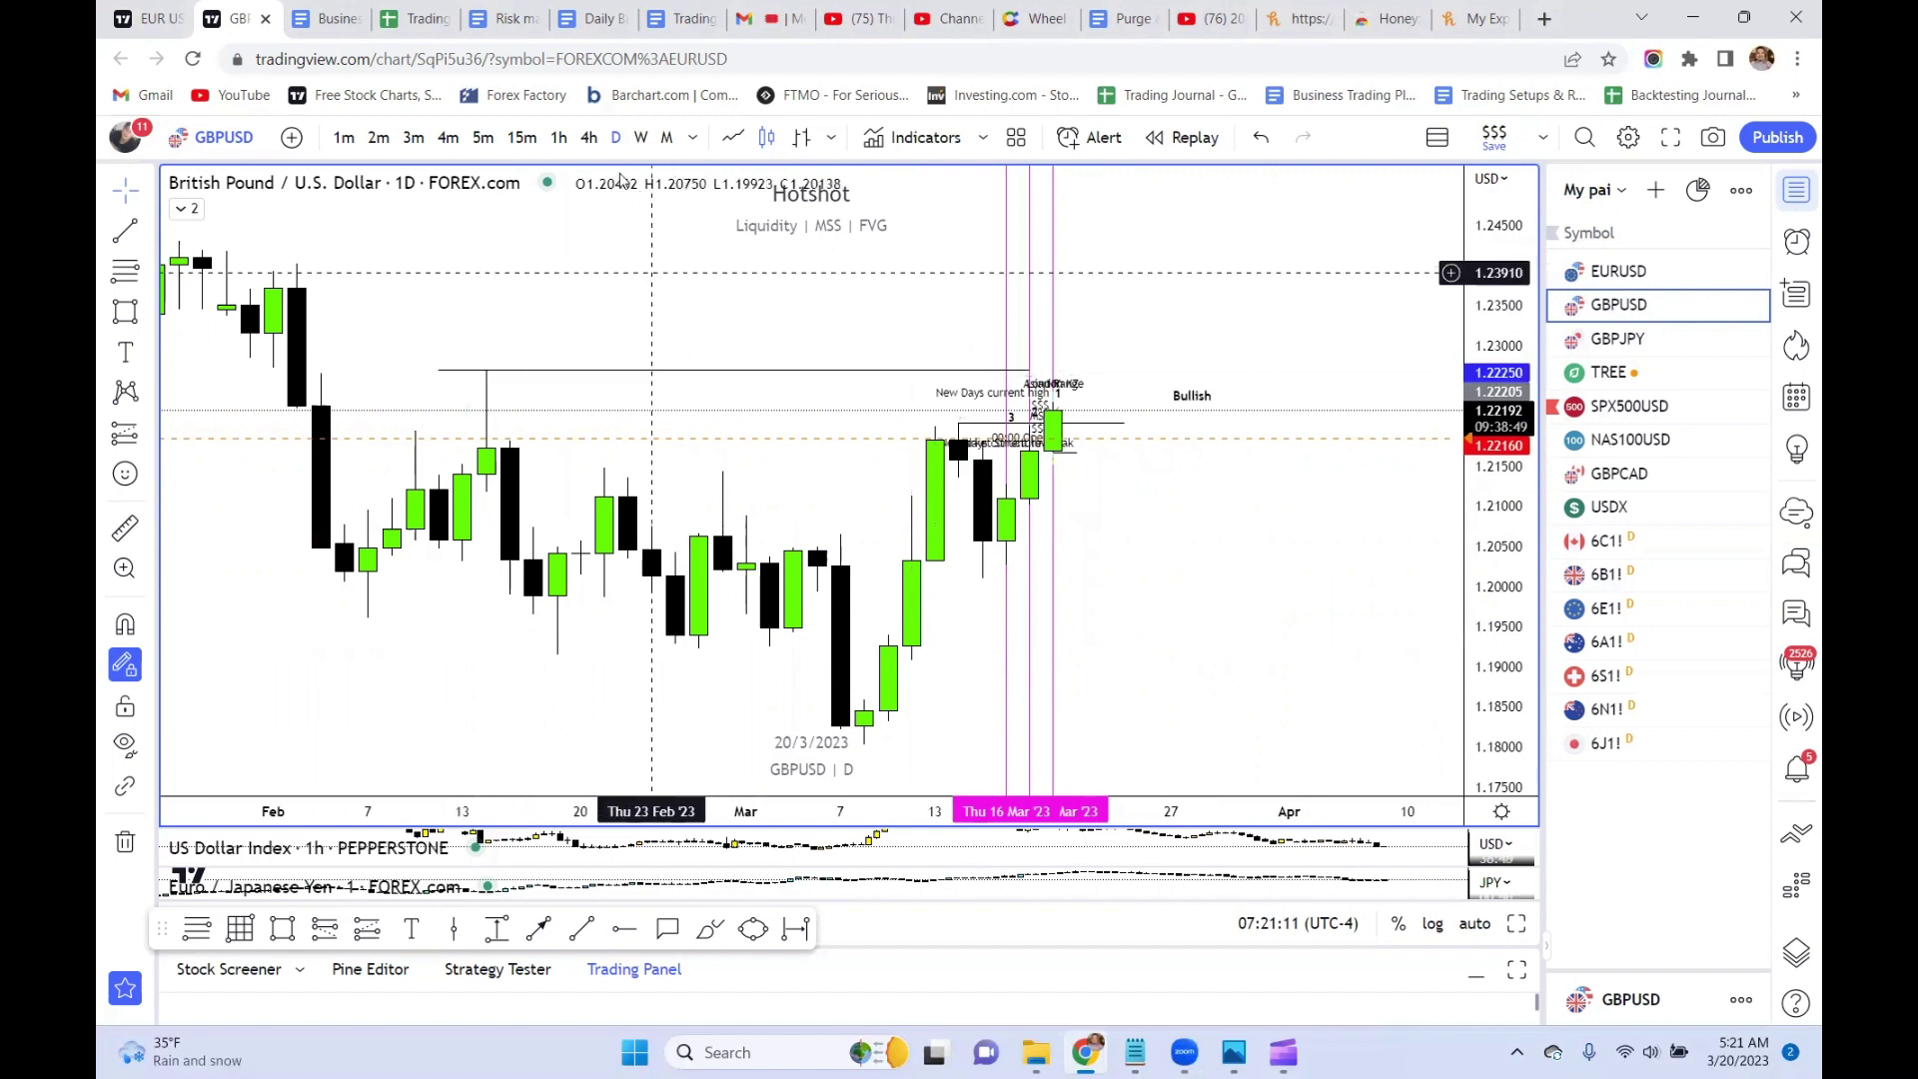
pyautogui.click(520, 138)
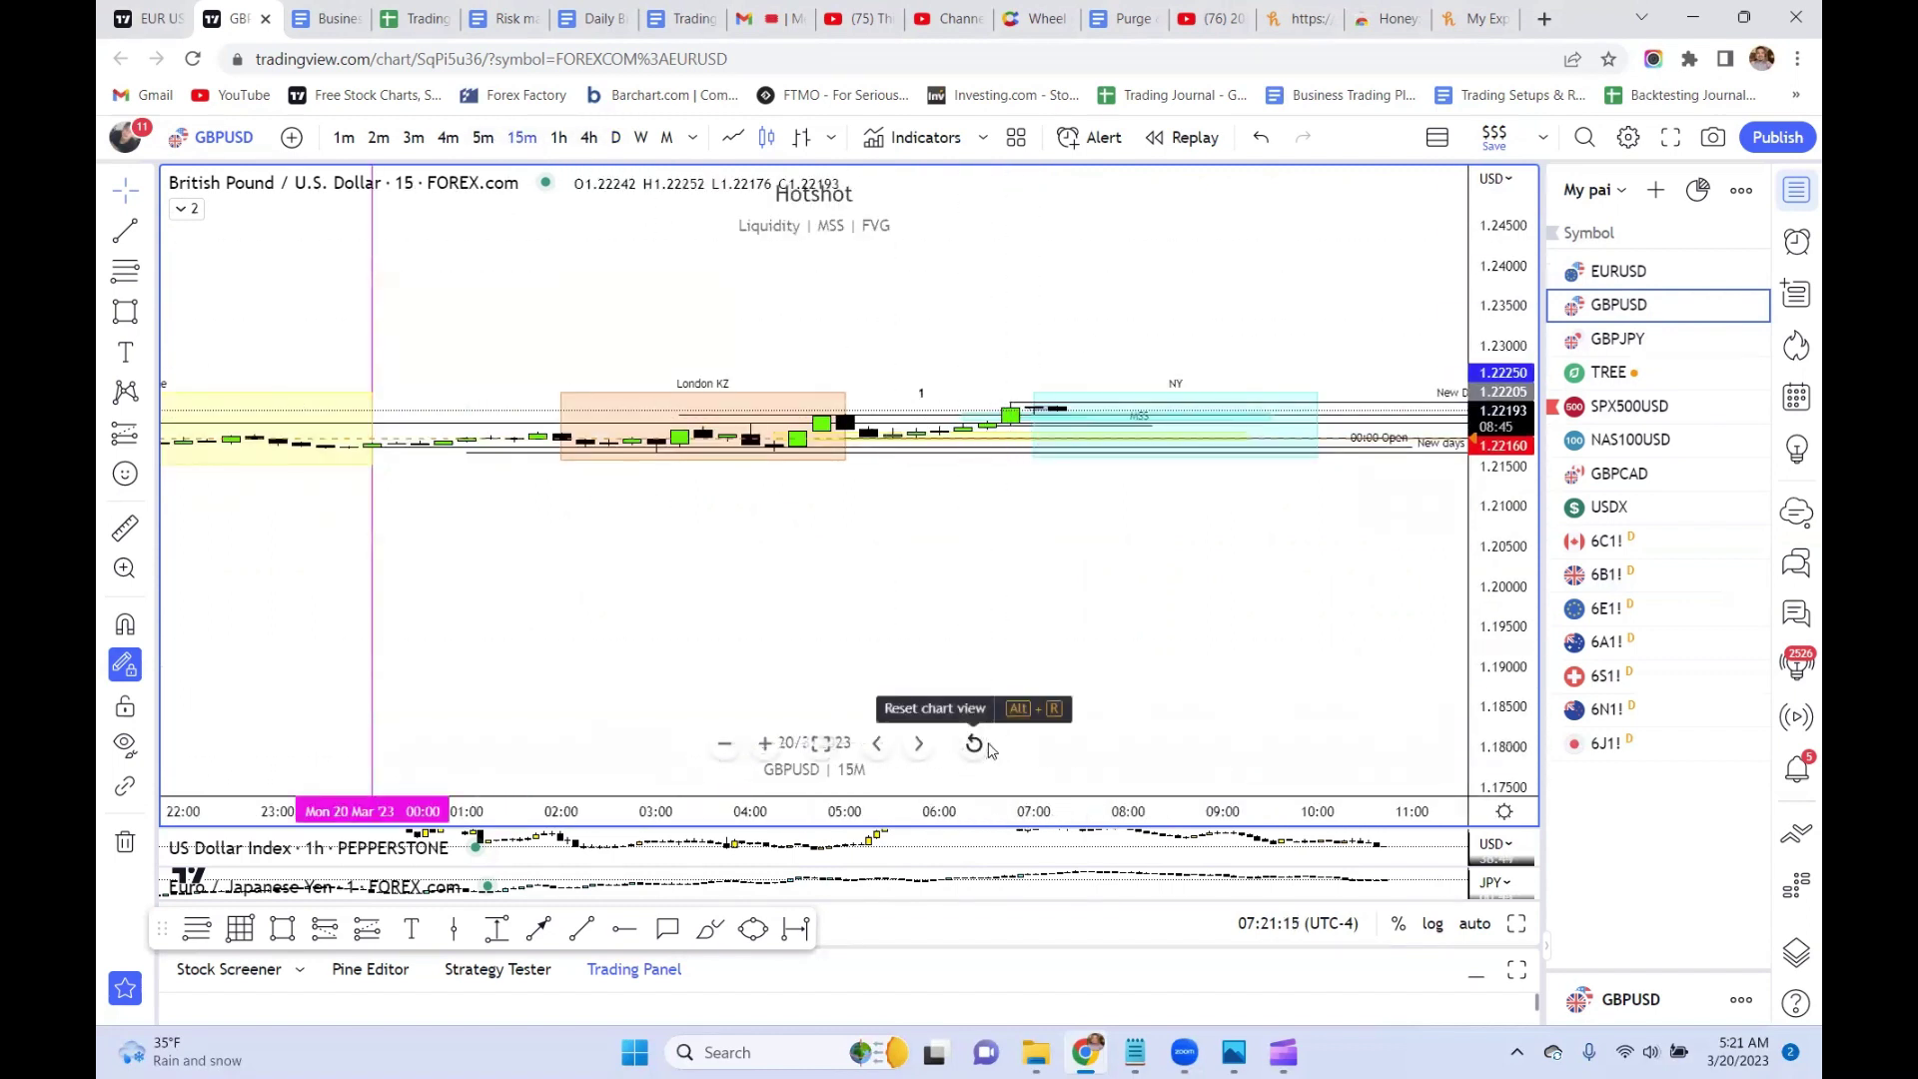
pyautogui.click(973, 744)
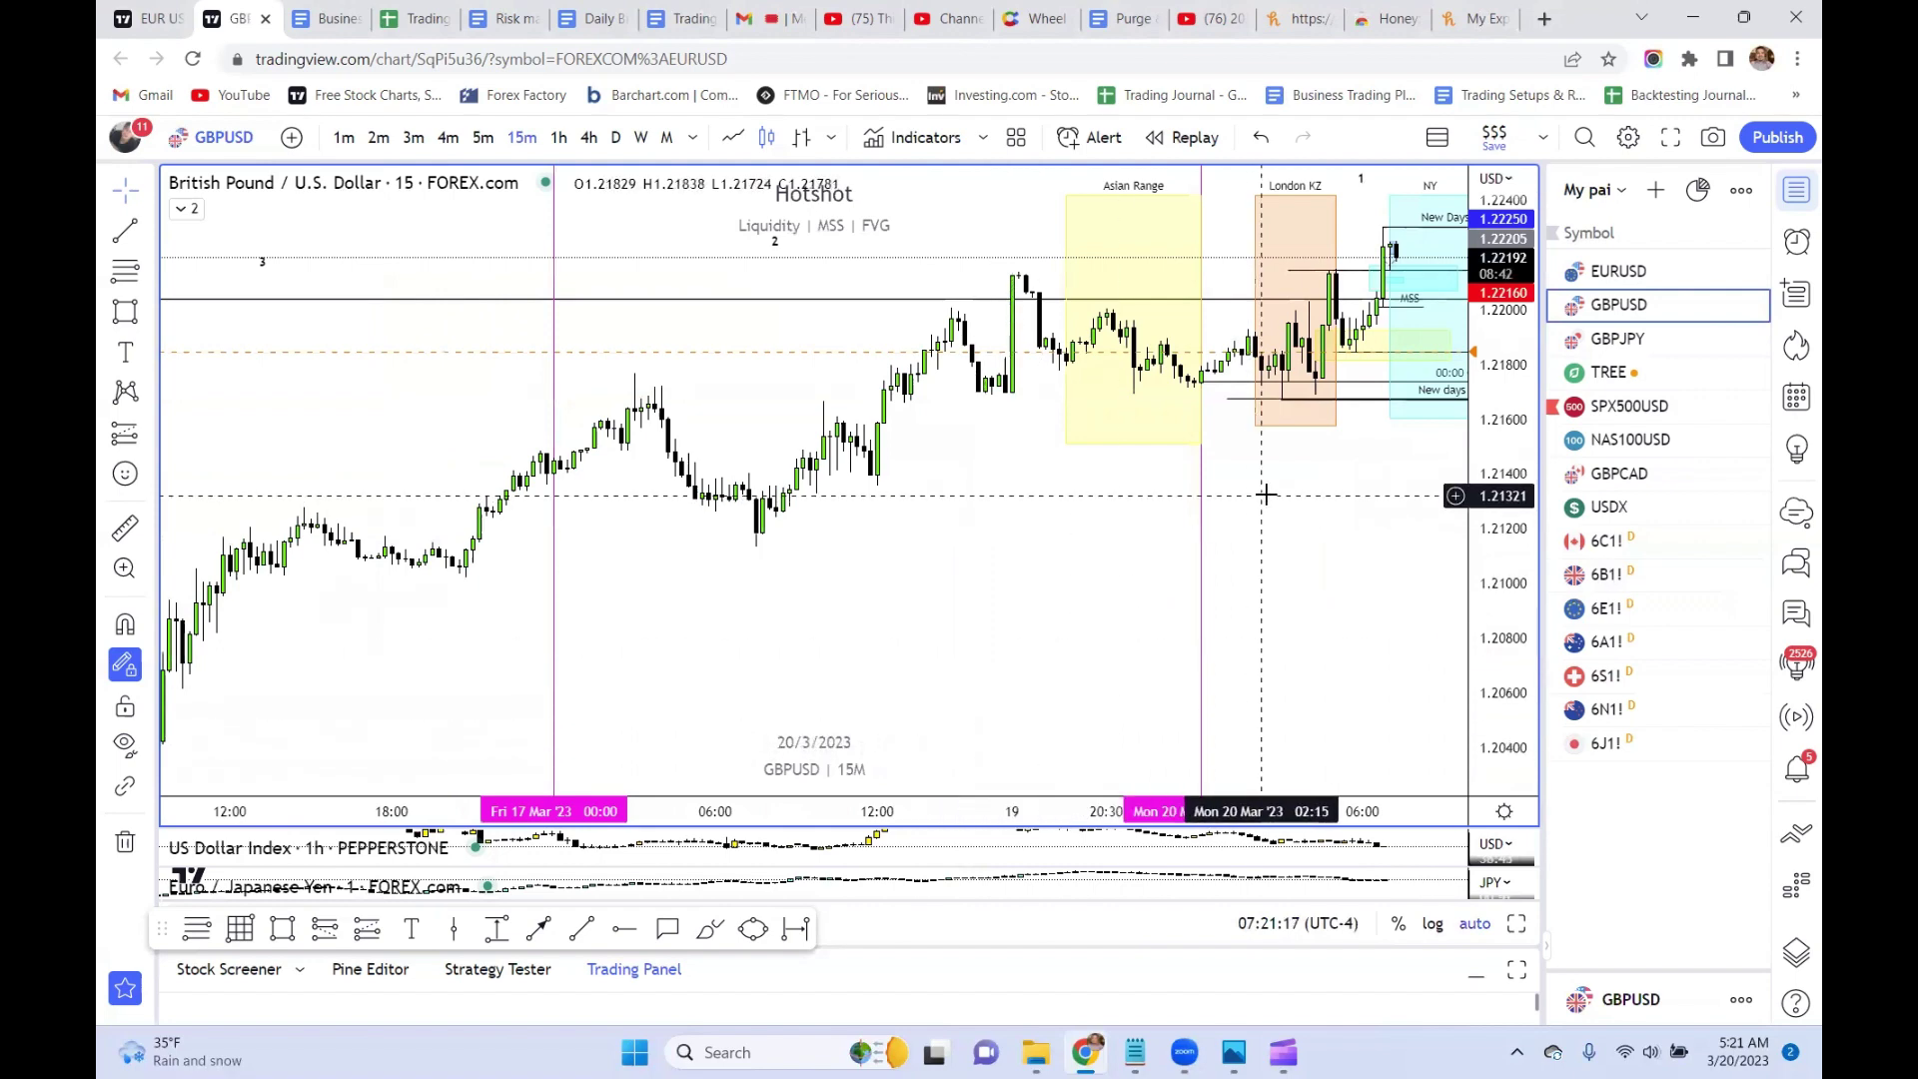
pyautogui.scroll(2, 1278, 579)
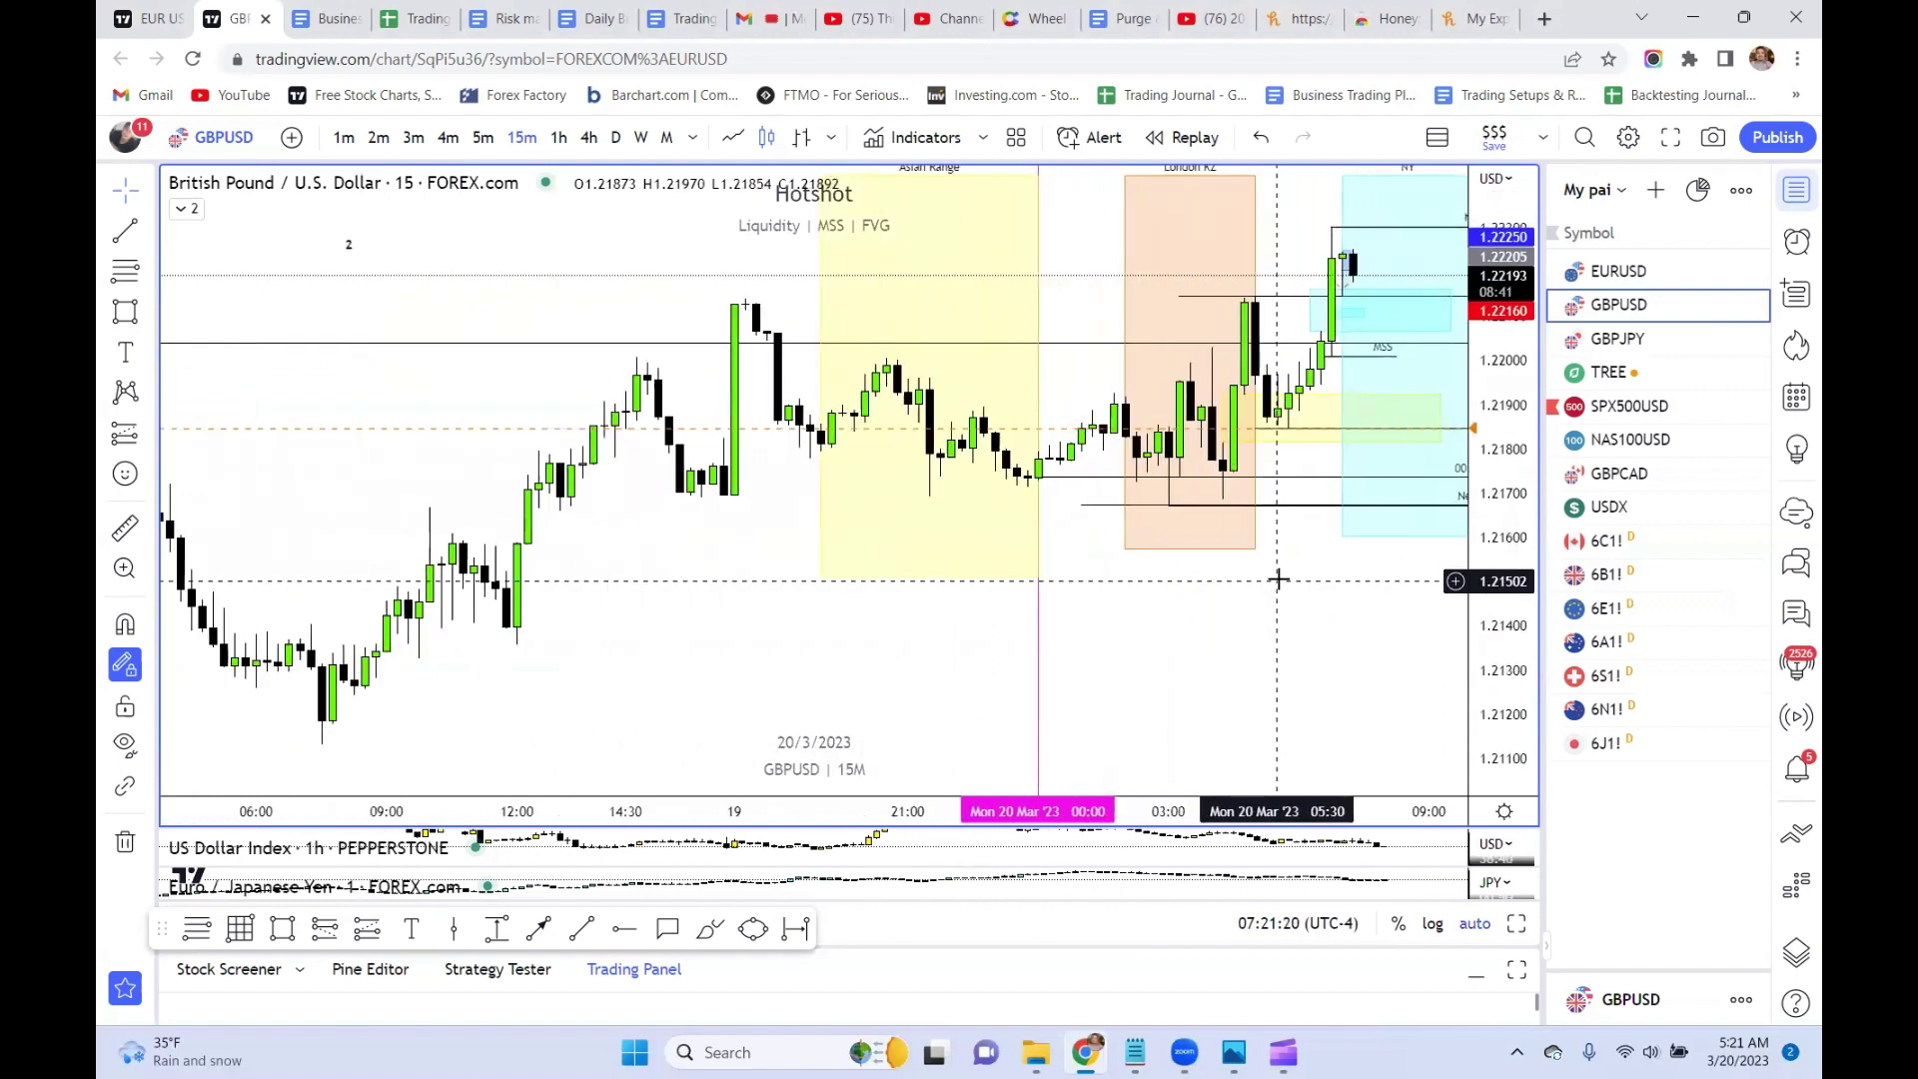
pyautogui.scroll(-1, 1299, 614)
pyautogui.moveTo(1314, 613); pyautogui.dragTo(976, 624)
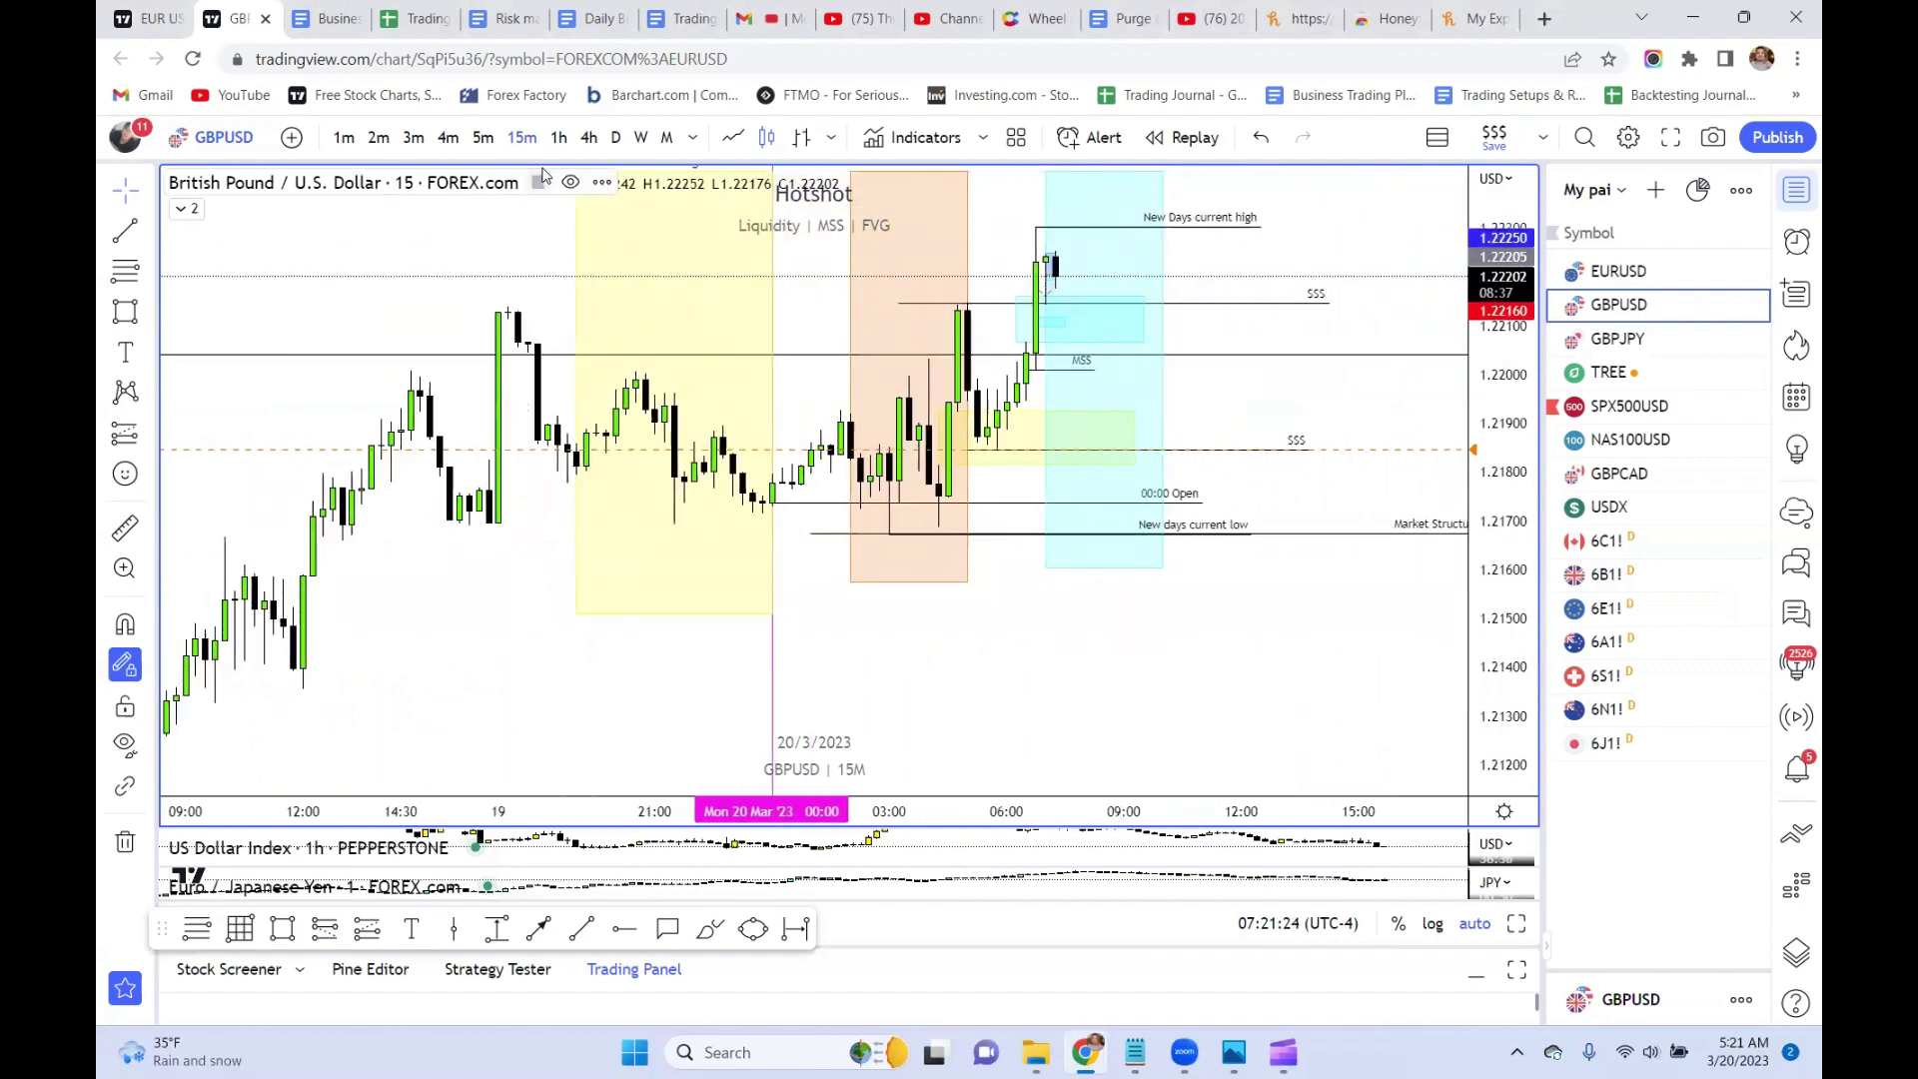
# - Compare the GBPUSD move into the New Days current high across the 1-hour, daily and 15-minute timeframes
pyautogui.click(558, 139)
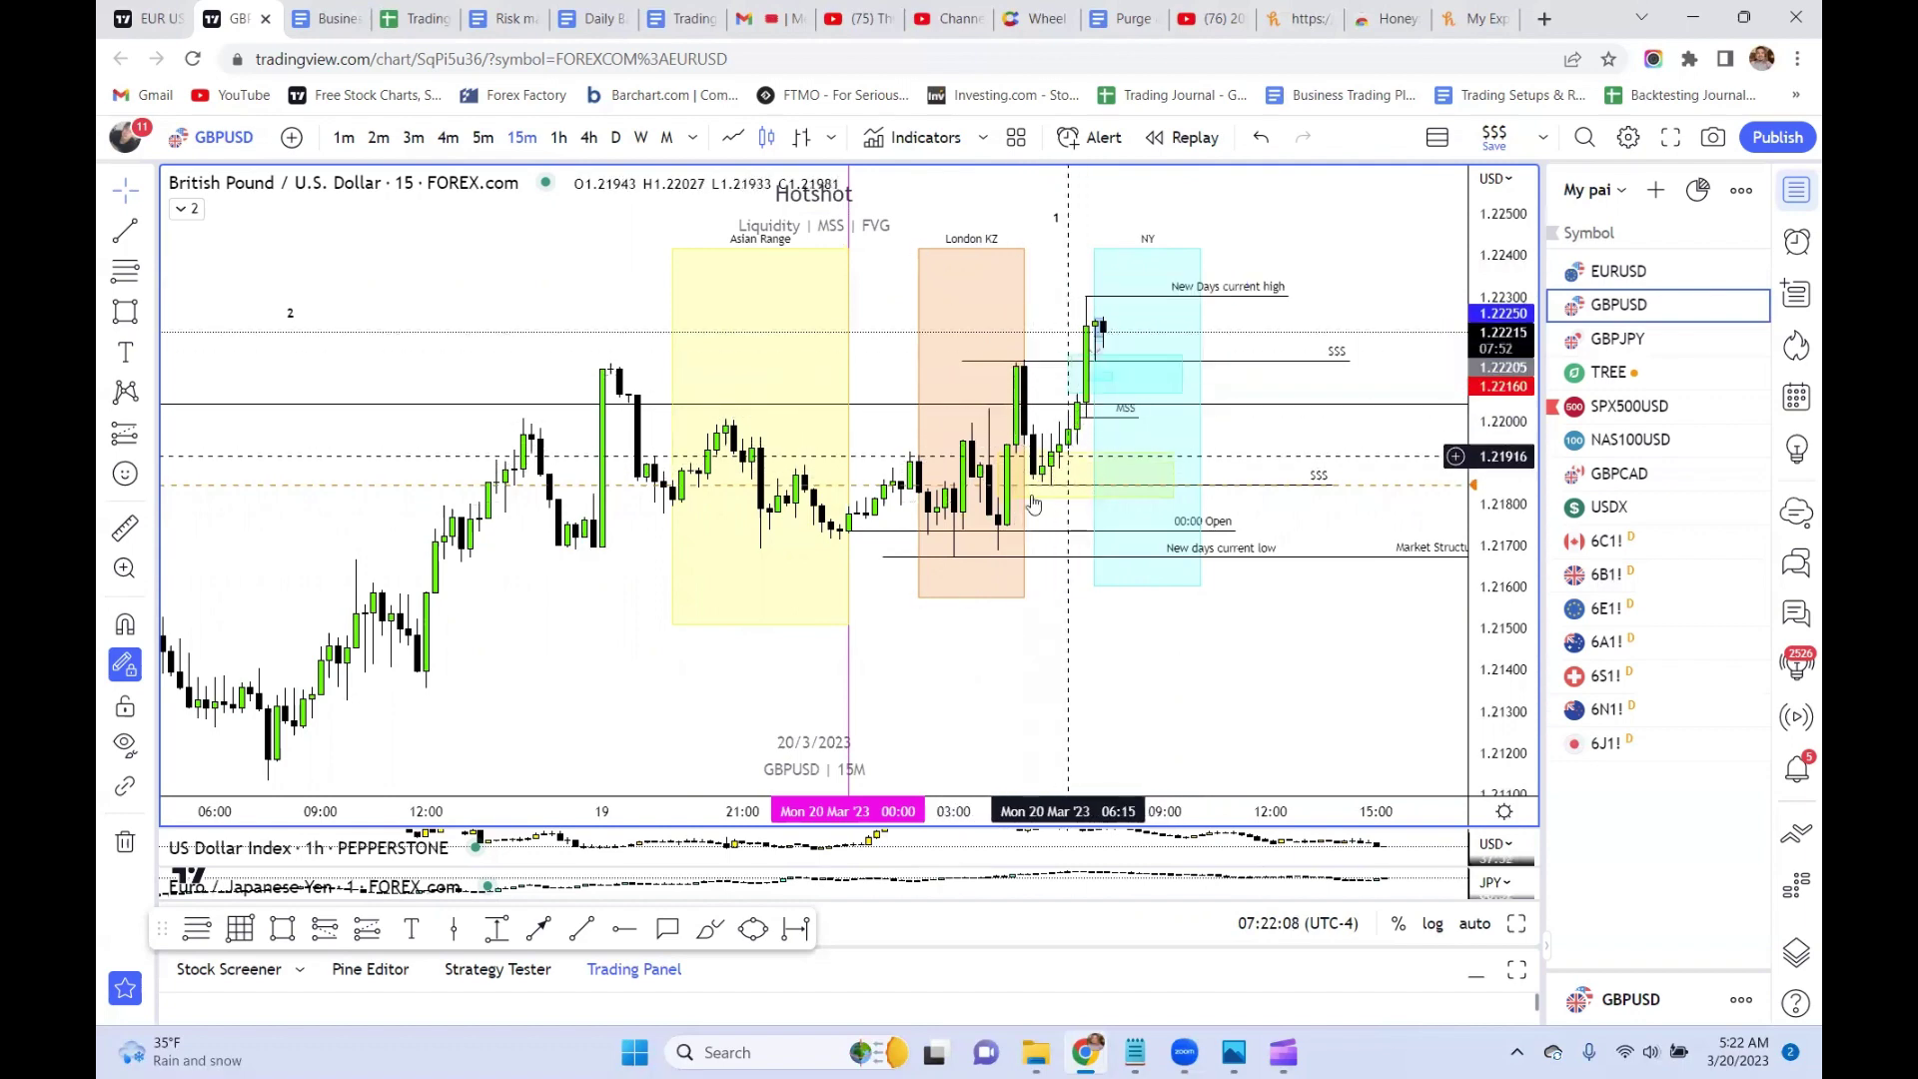
pyautogui.scroll(3, 1034, 505)
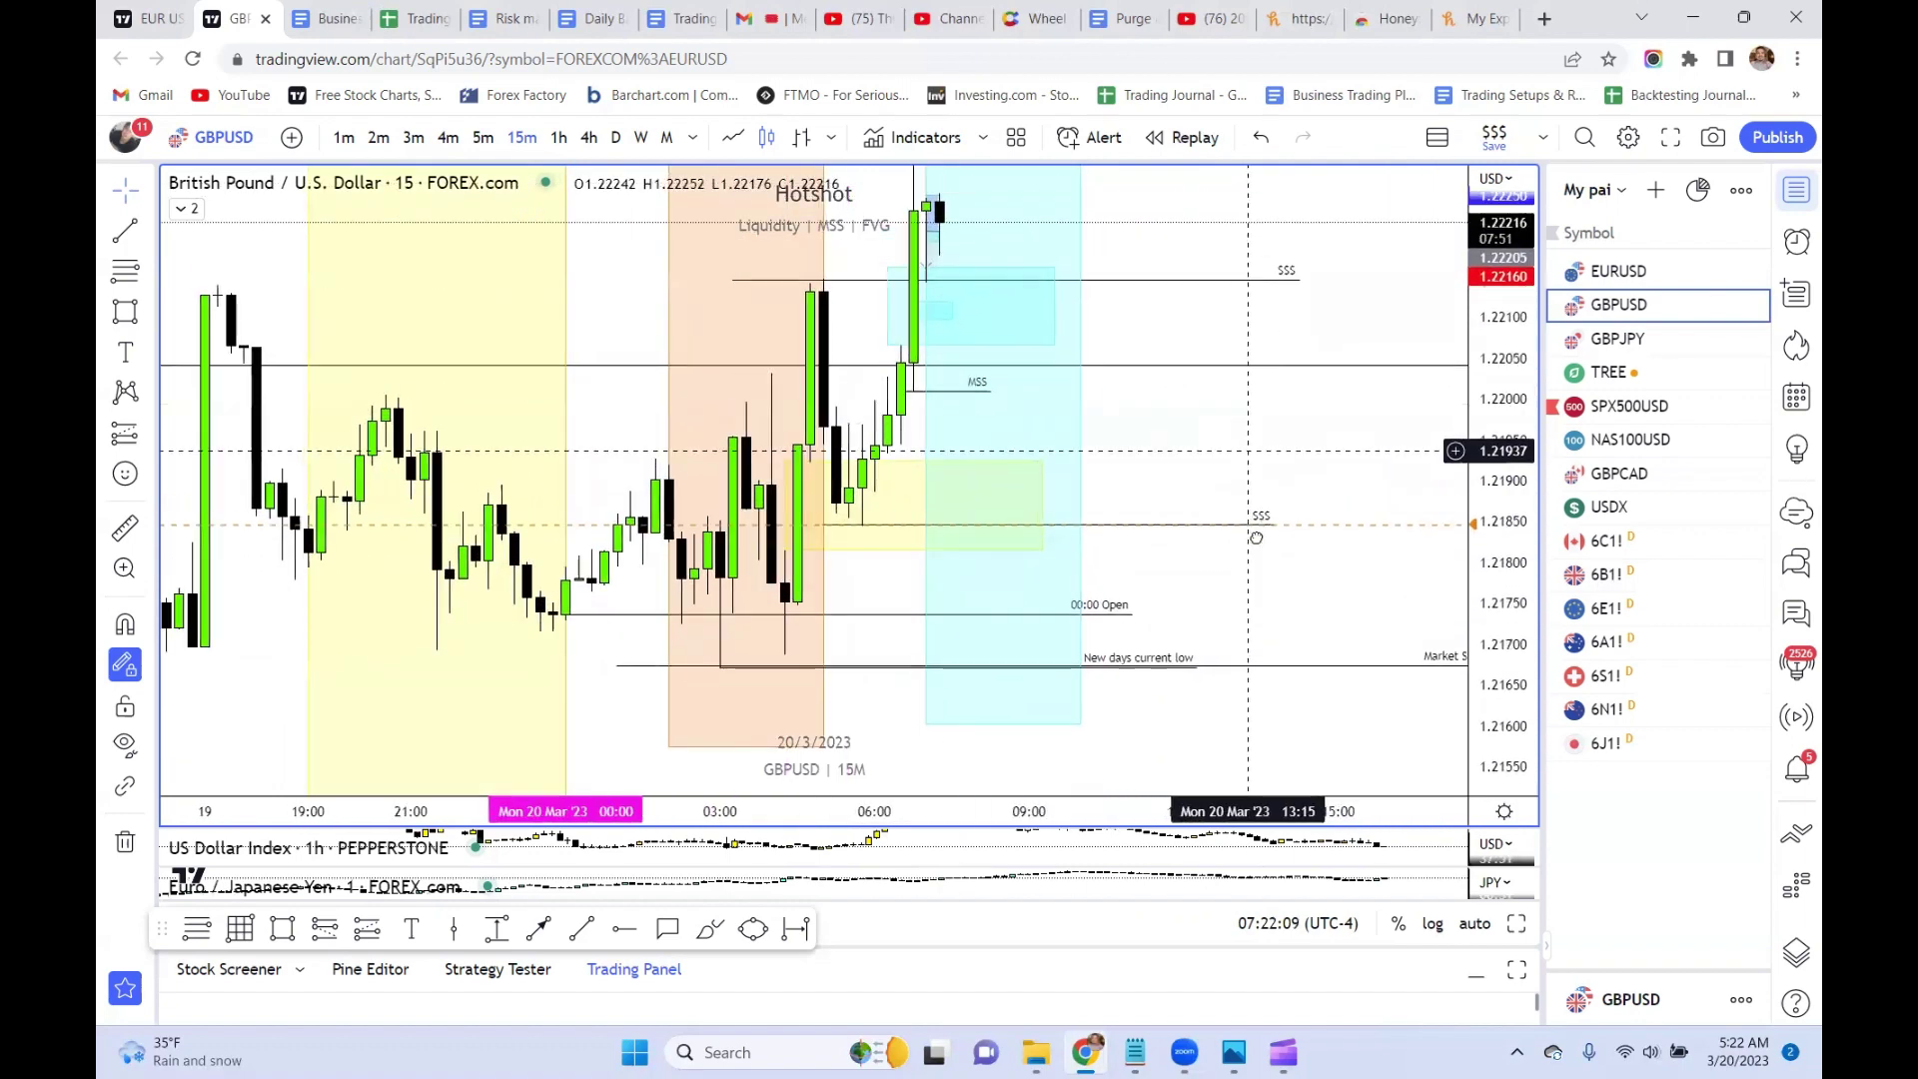
pyautogui.moveTo(1255, 537); pyautogui.dragTo(1244, 690)
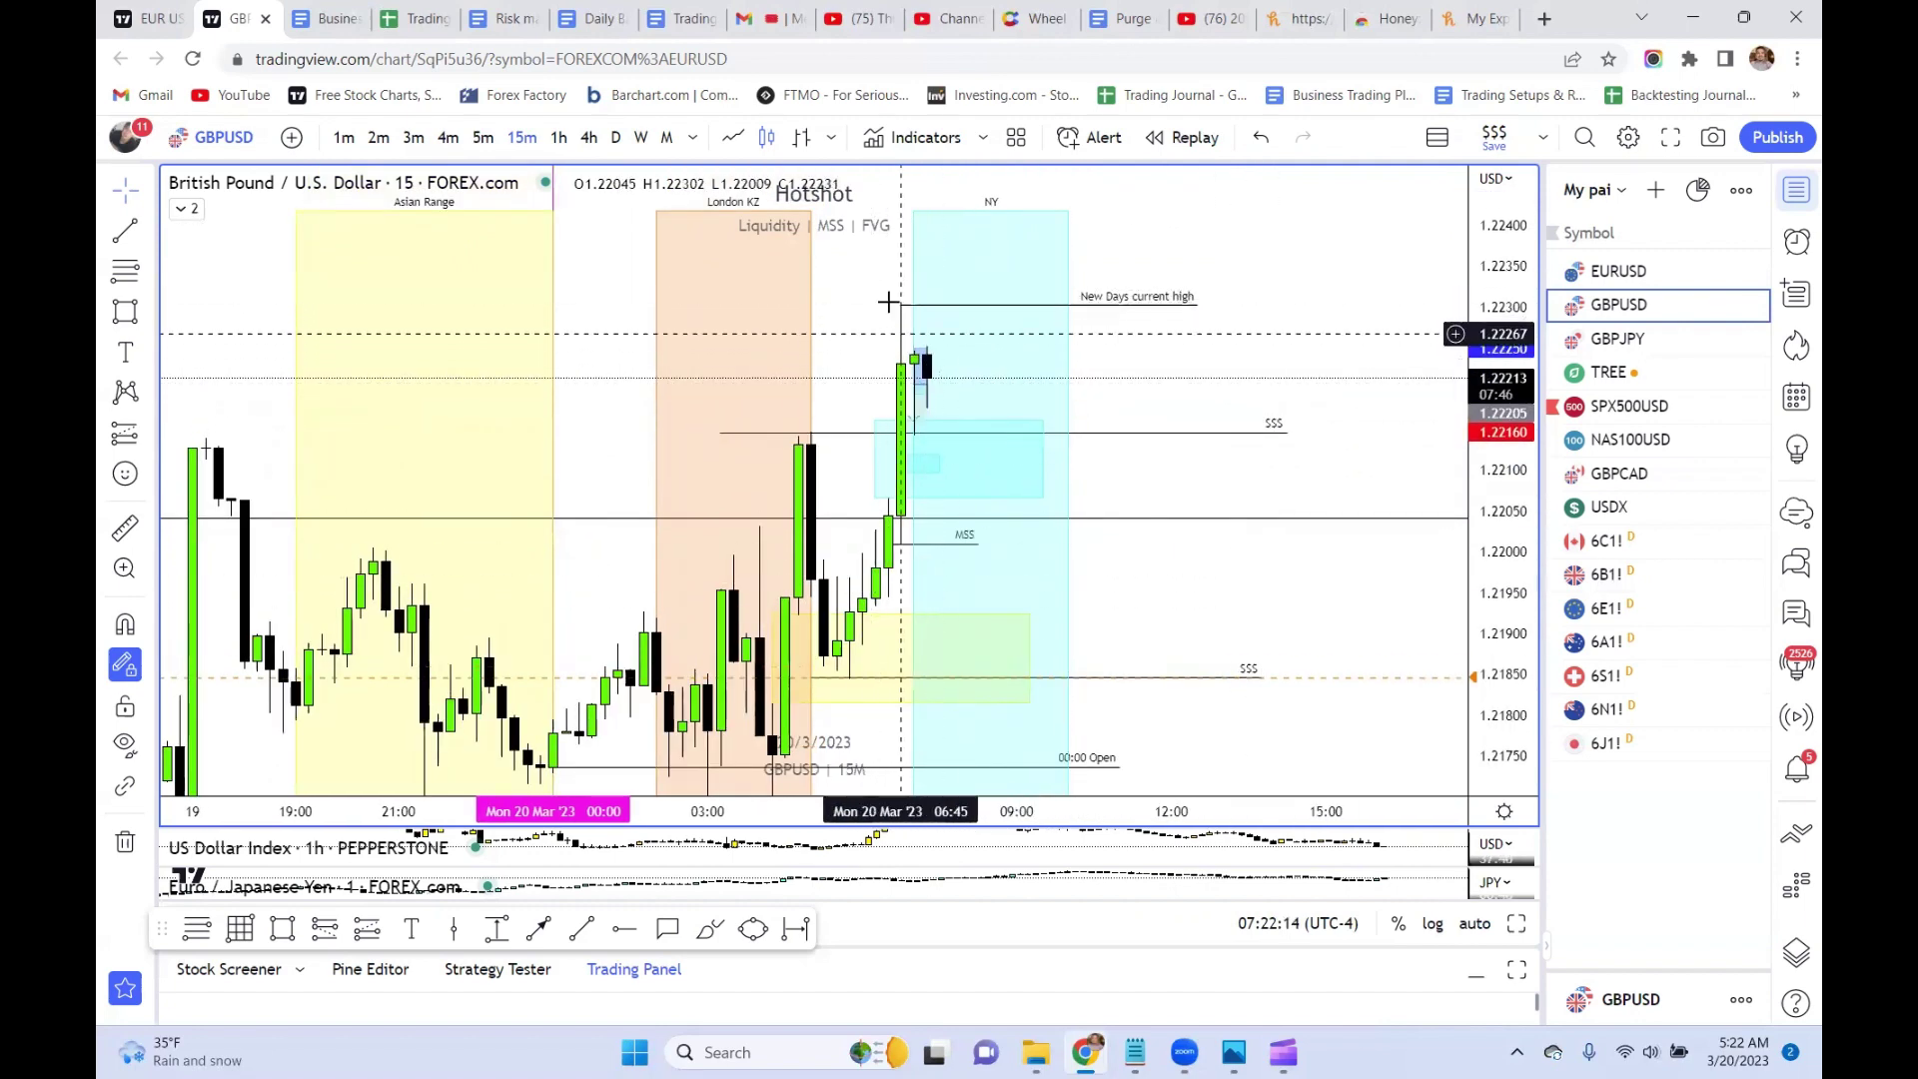
pyautogui.click(615, 137)
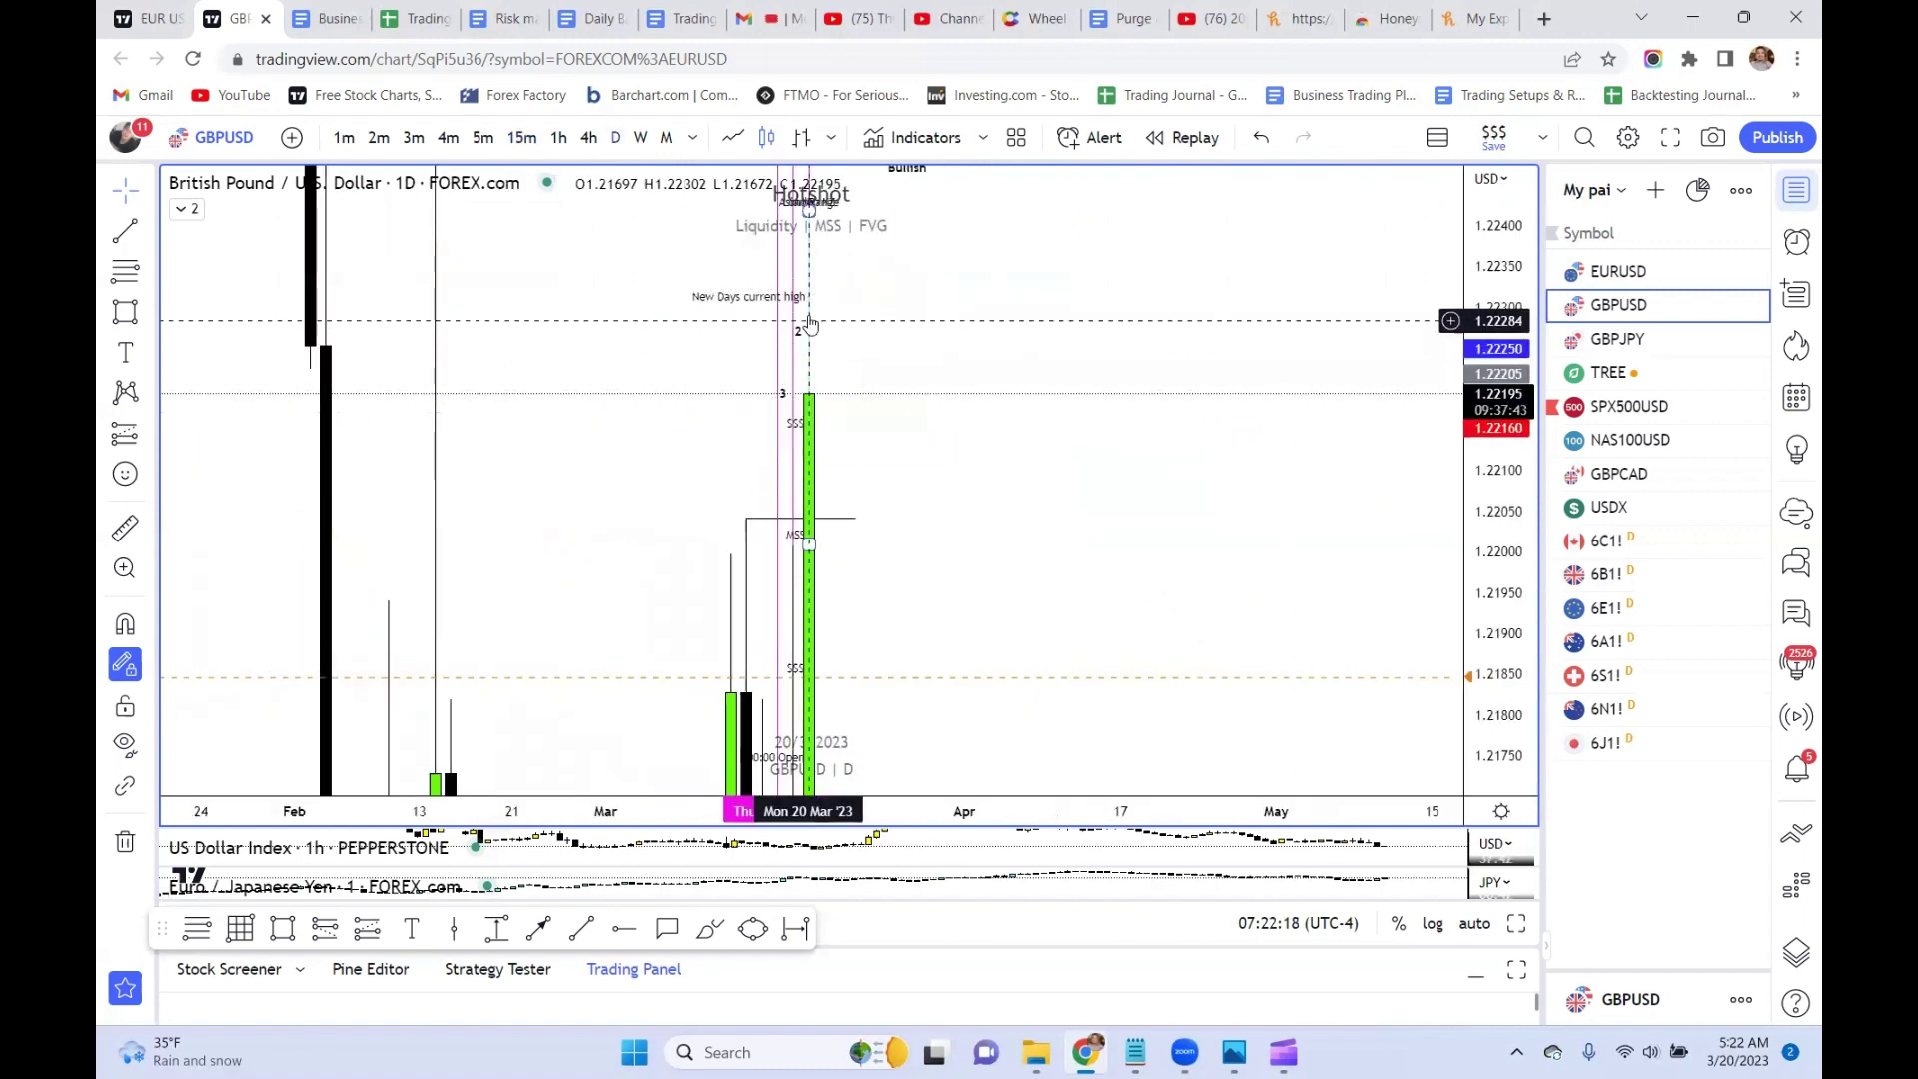
pyautogui.click(516, 139)
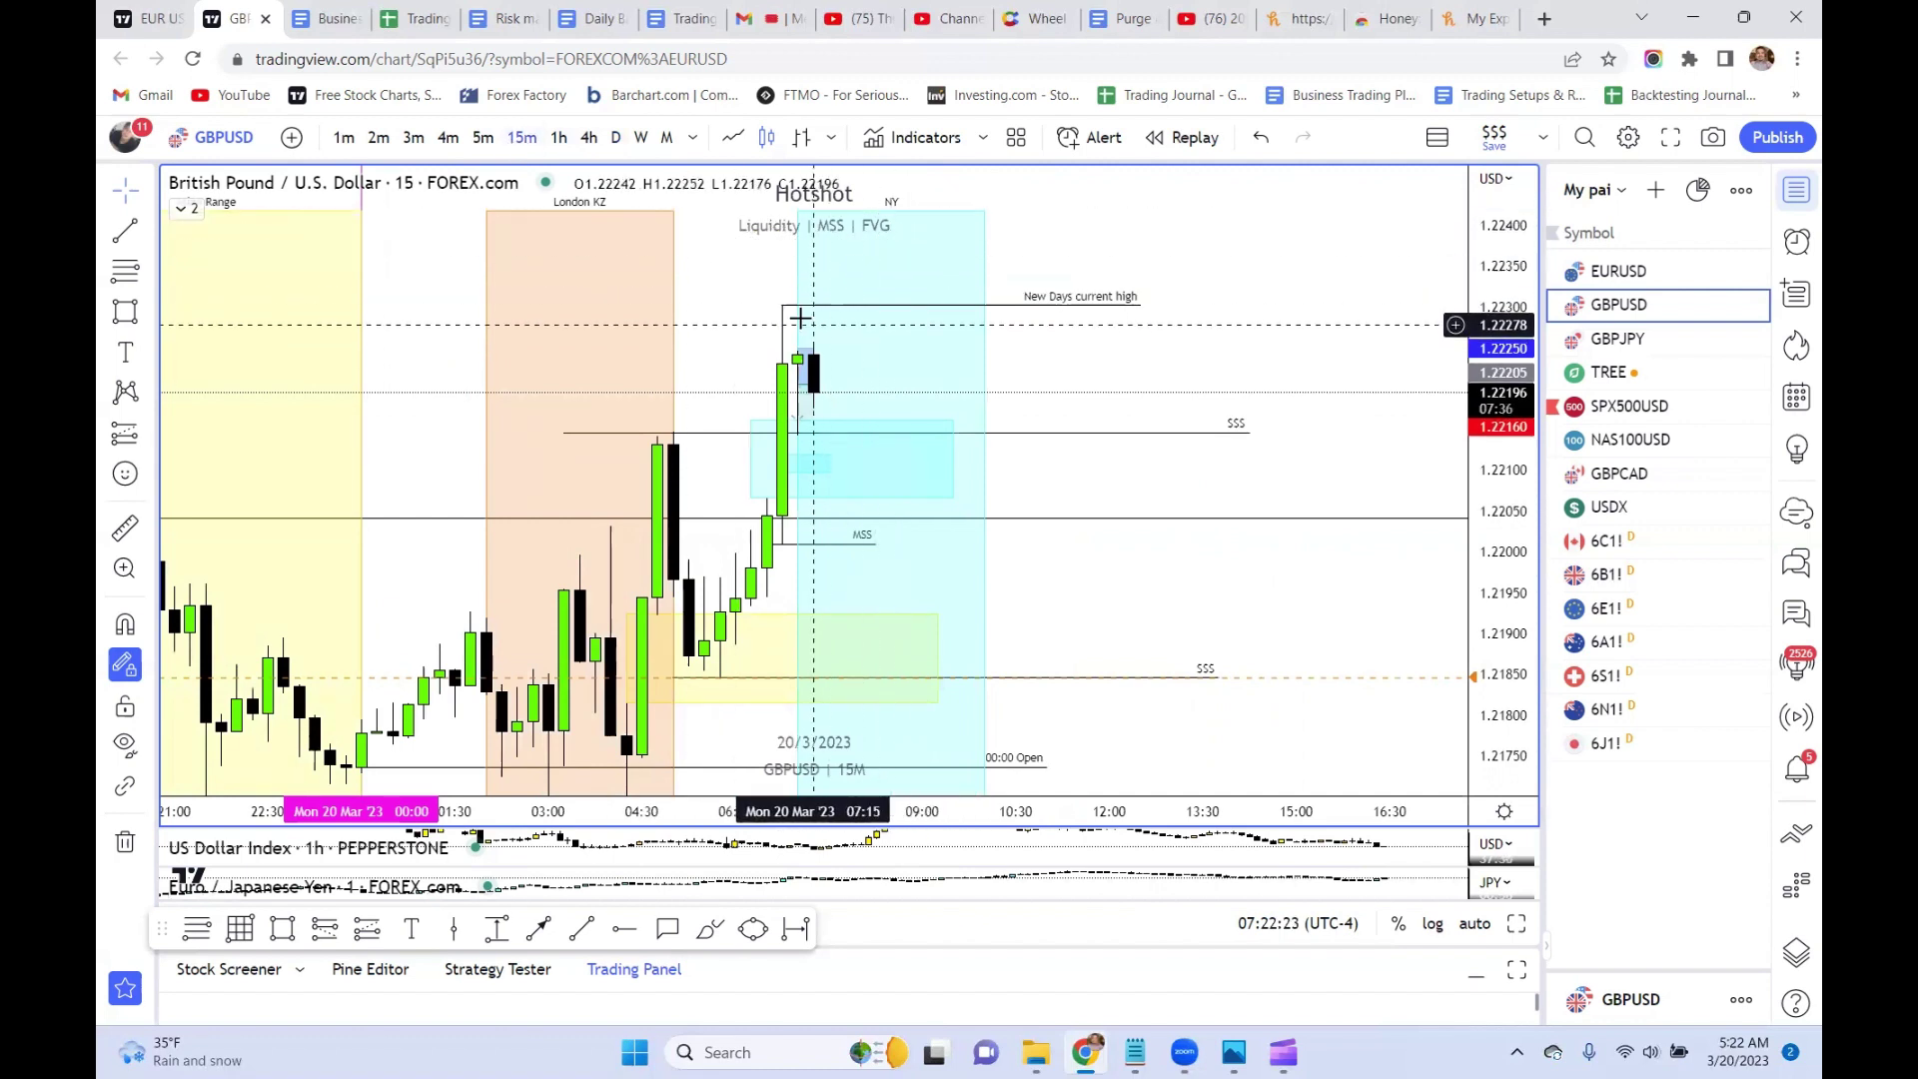
pyautogui.scroll(-2, 1143, 527)
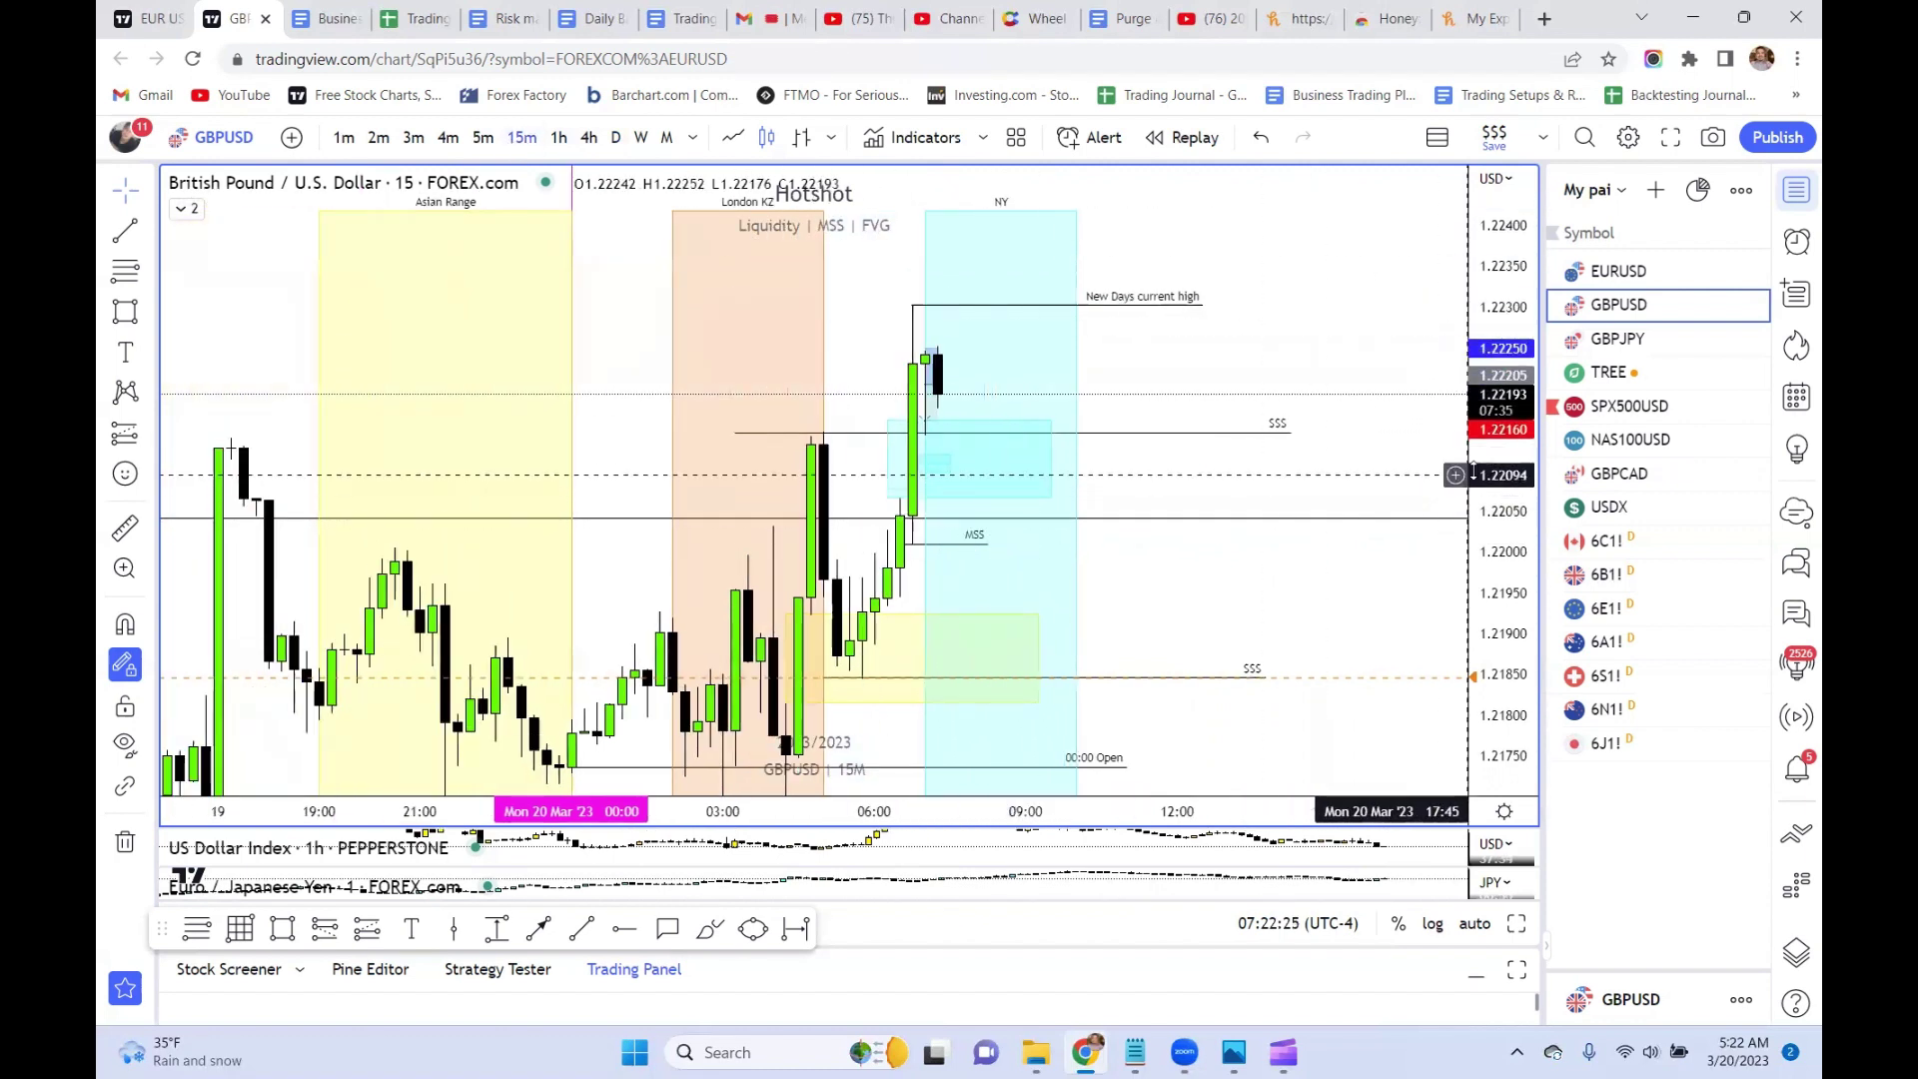
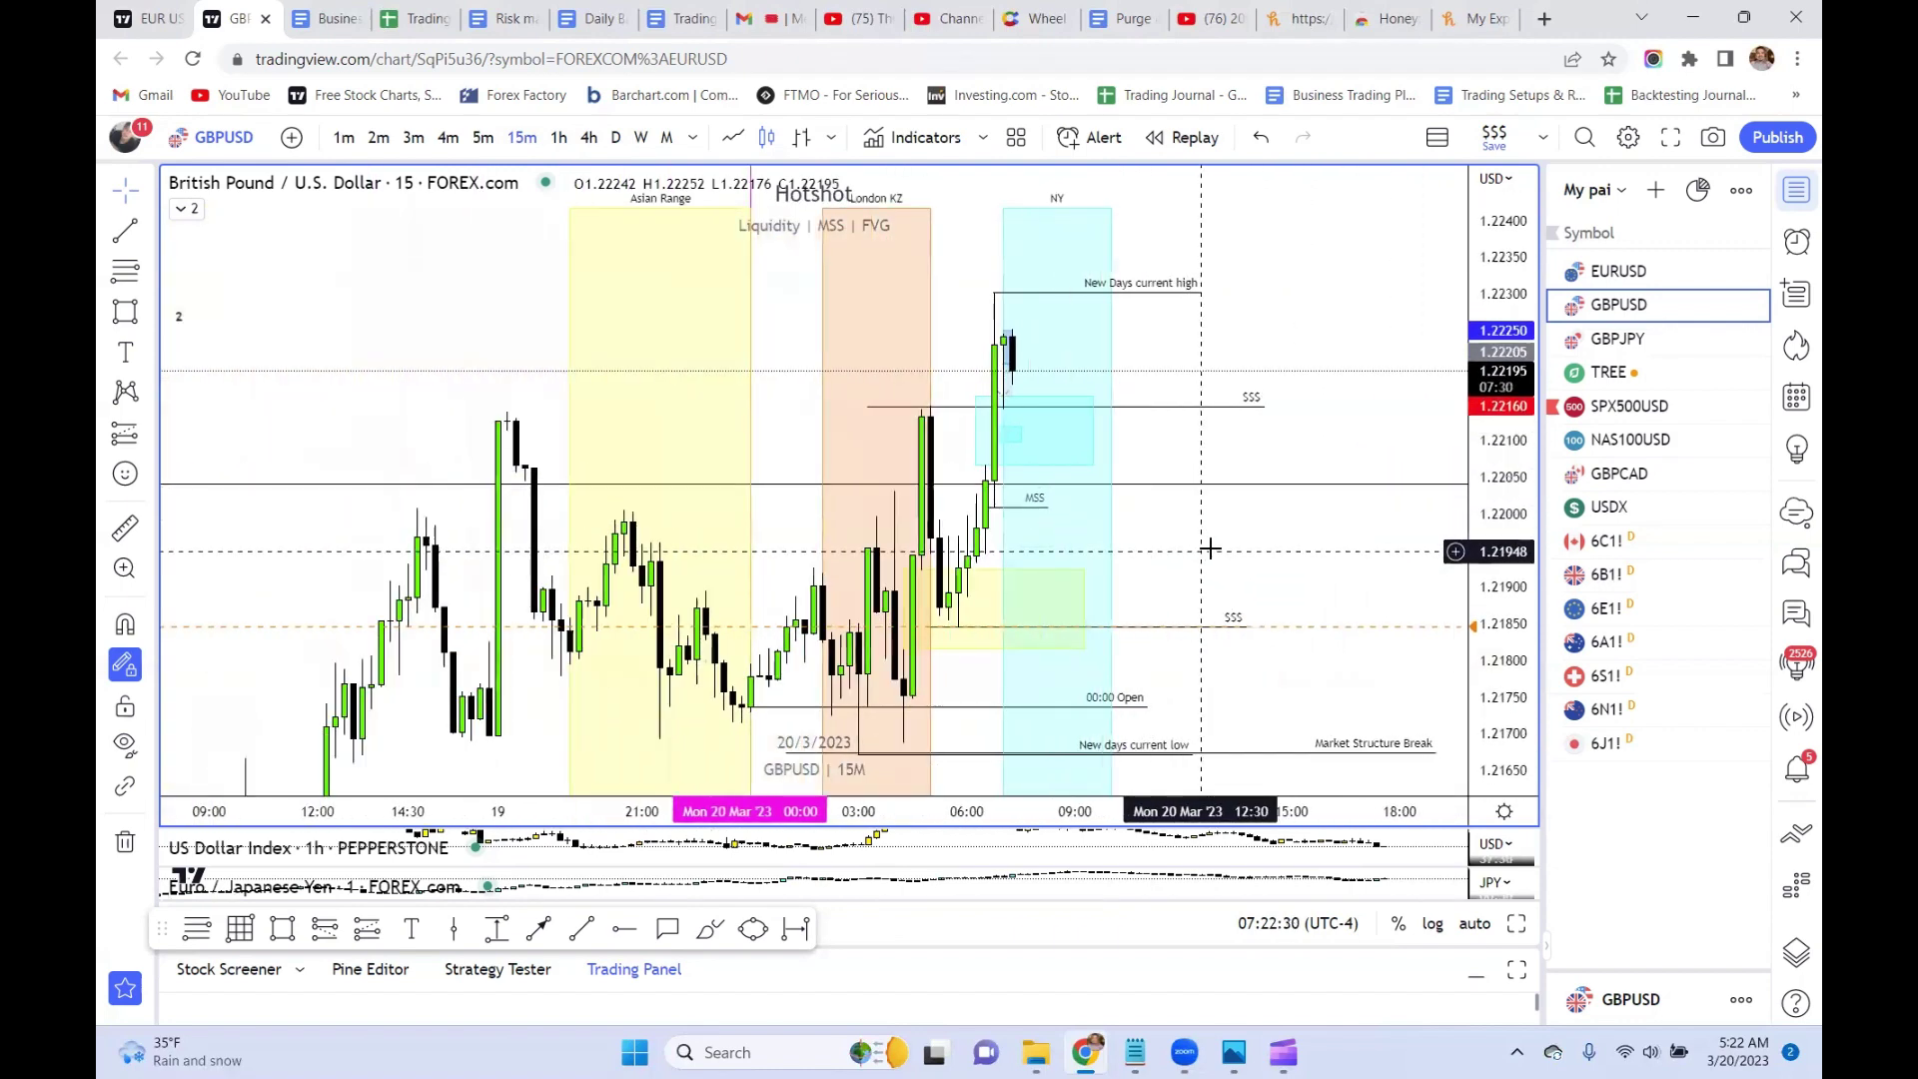
# - Examine the 15-minute price action between the New Days current low and high through the London and New York sessions
pyautogui.scroll(-2, 1167, 472)
pyautogui.scroll(3, 1169, 480)
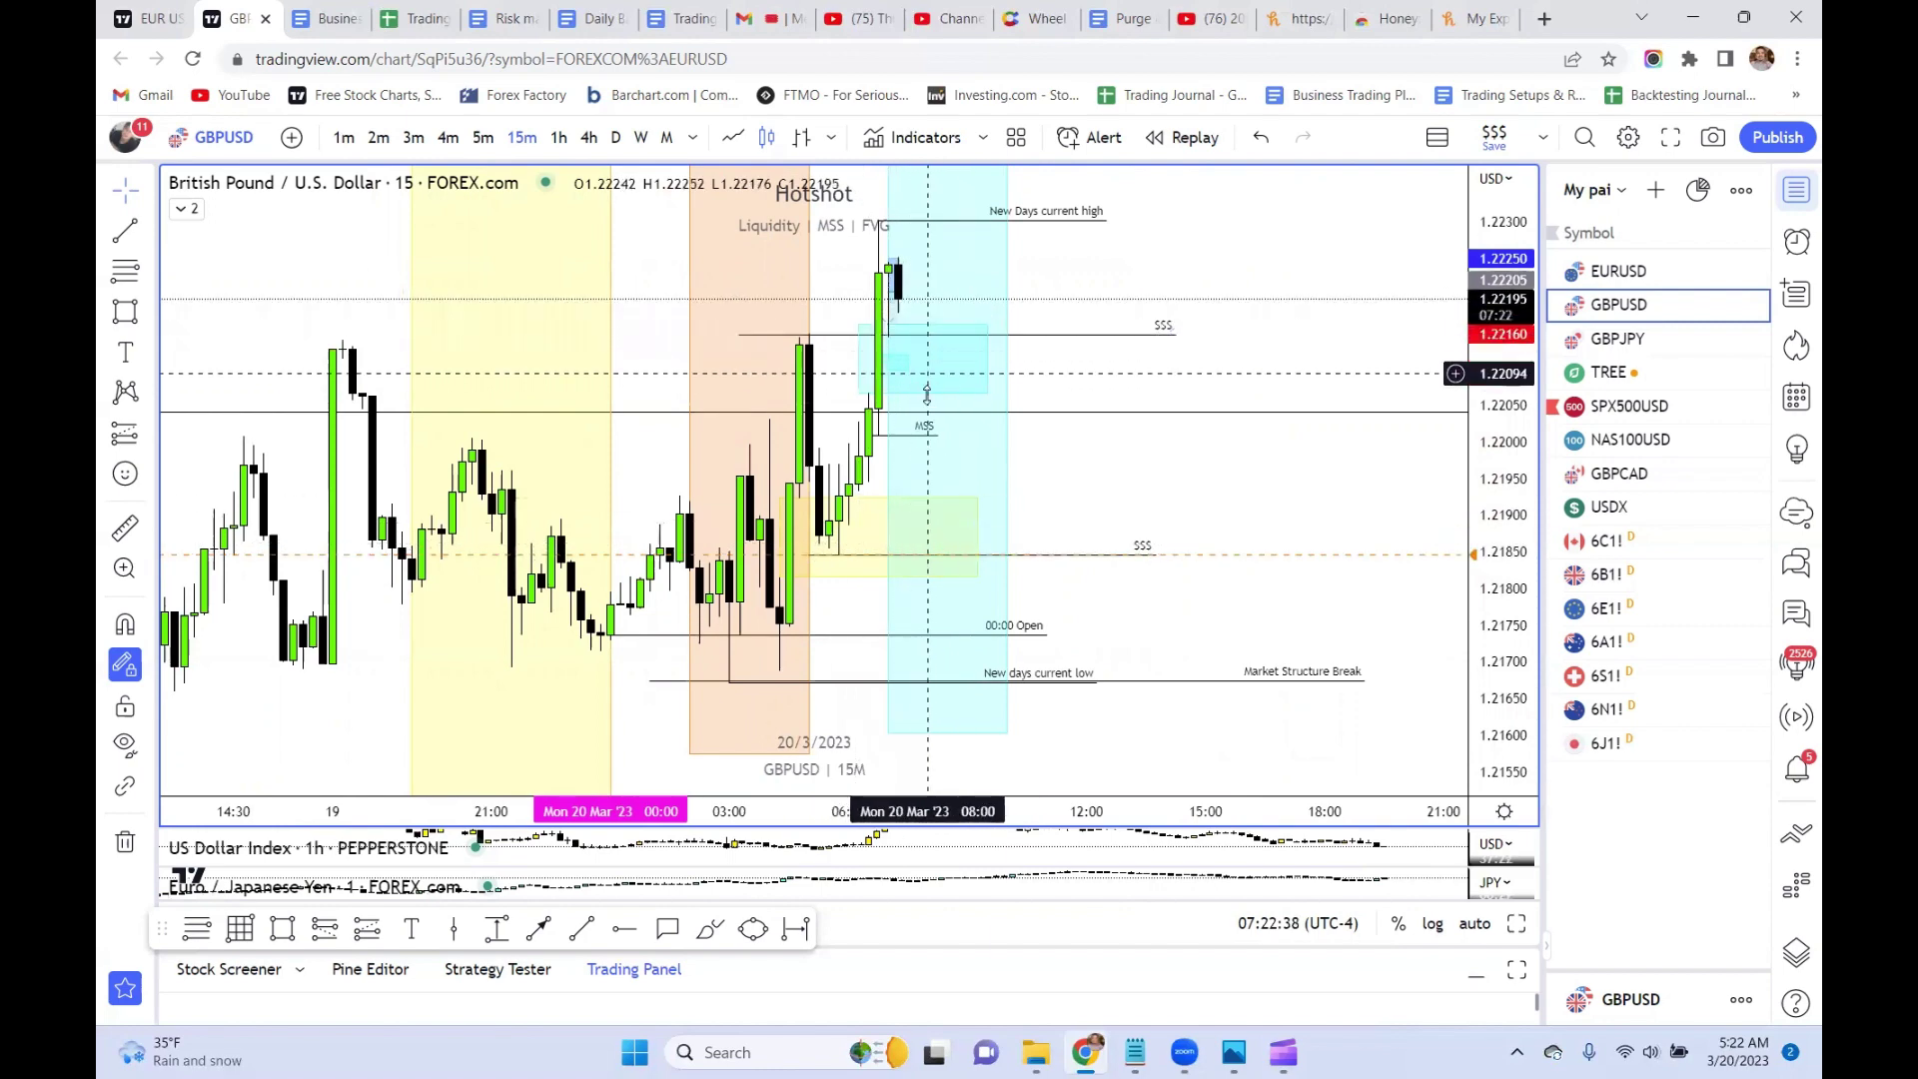
pyautogui.moveTo(898, 292)
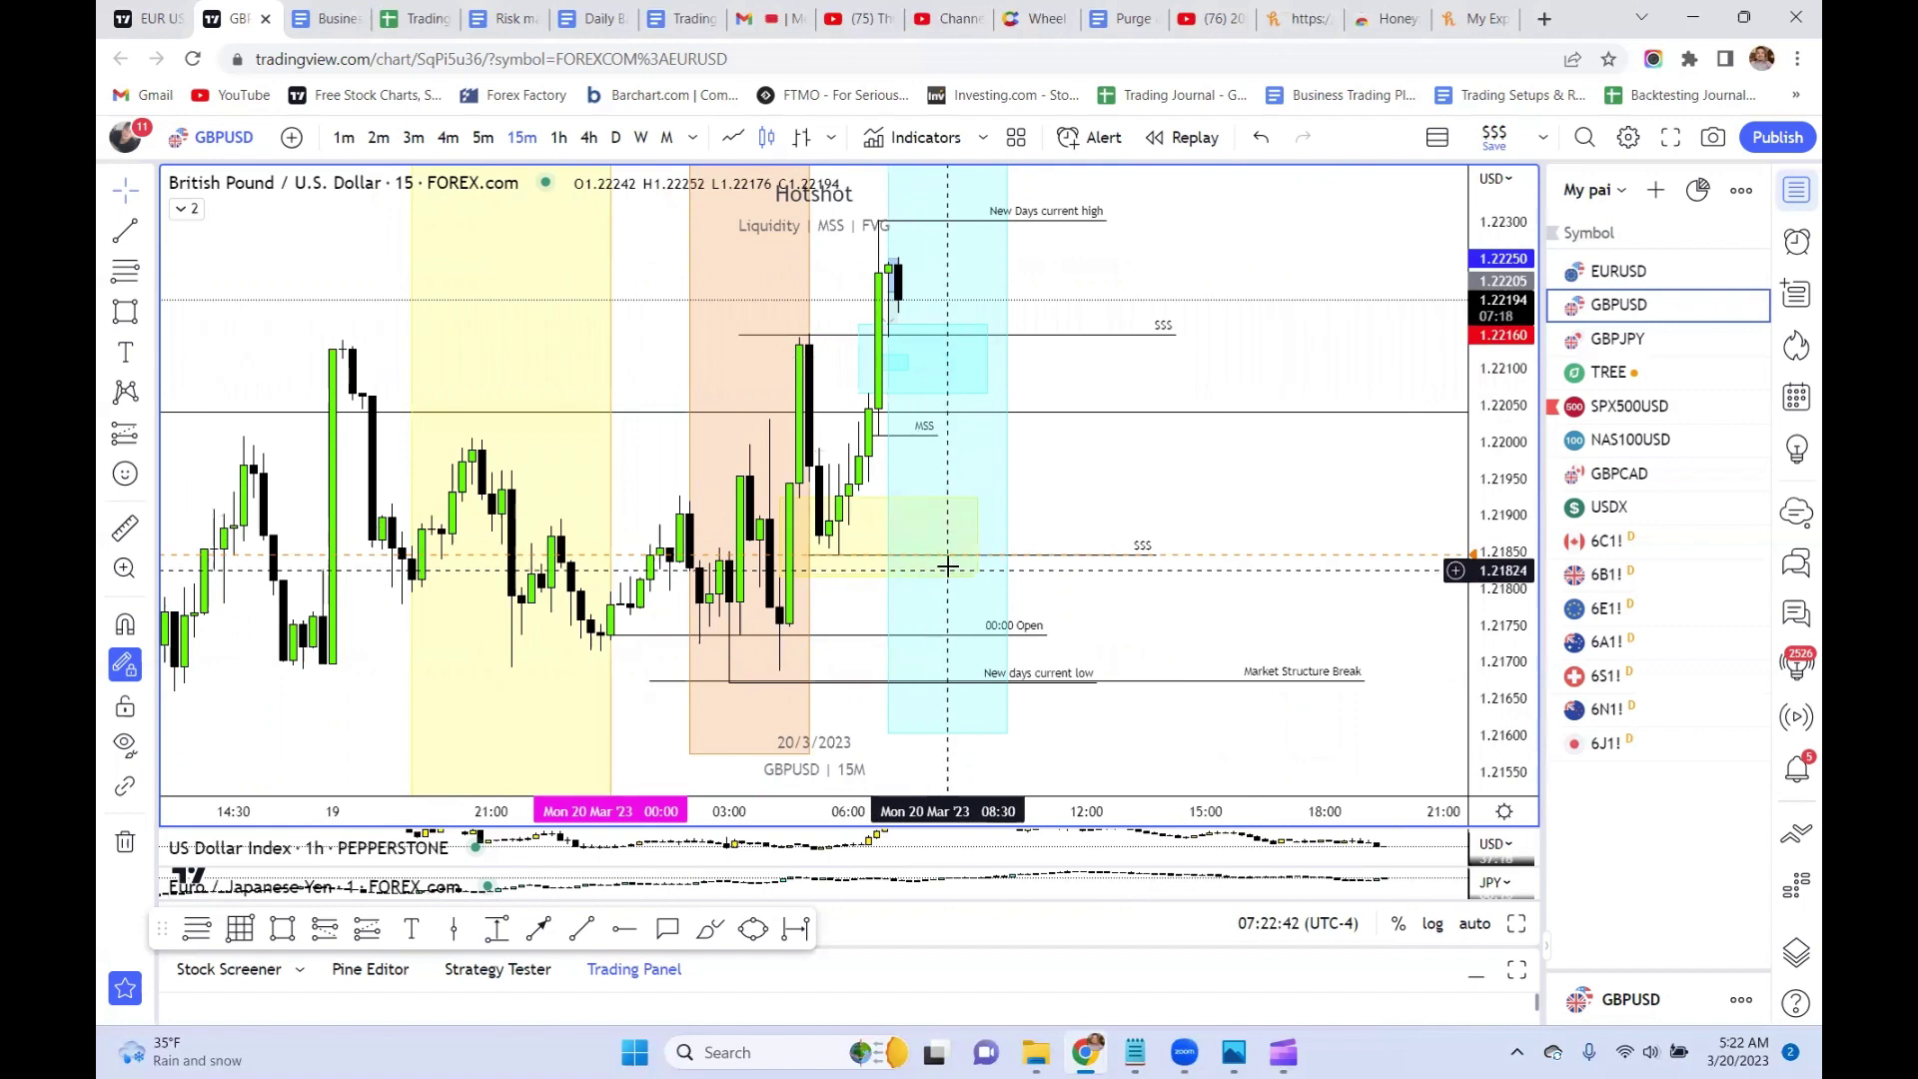
pyautogui.moveTo(1115, 293); pyautogui.dragTo(1135, 330)
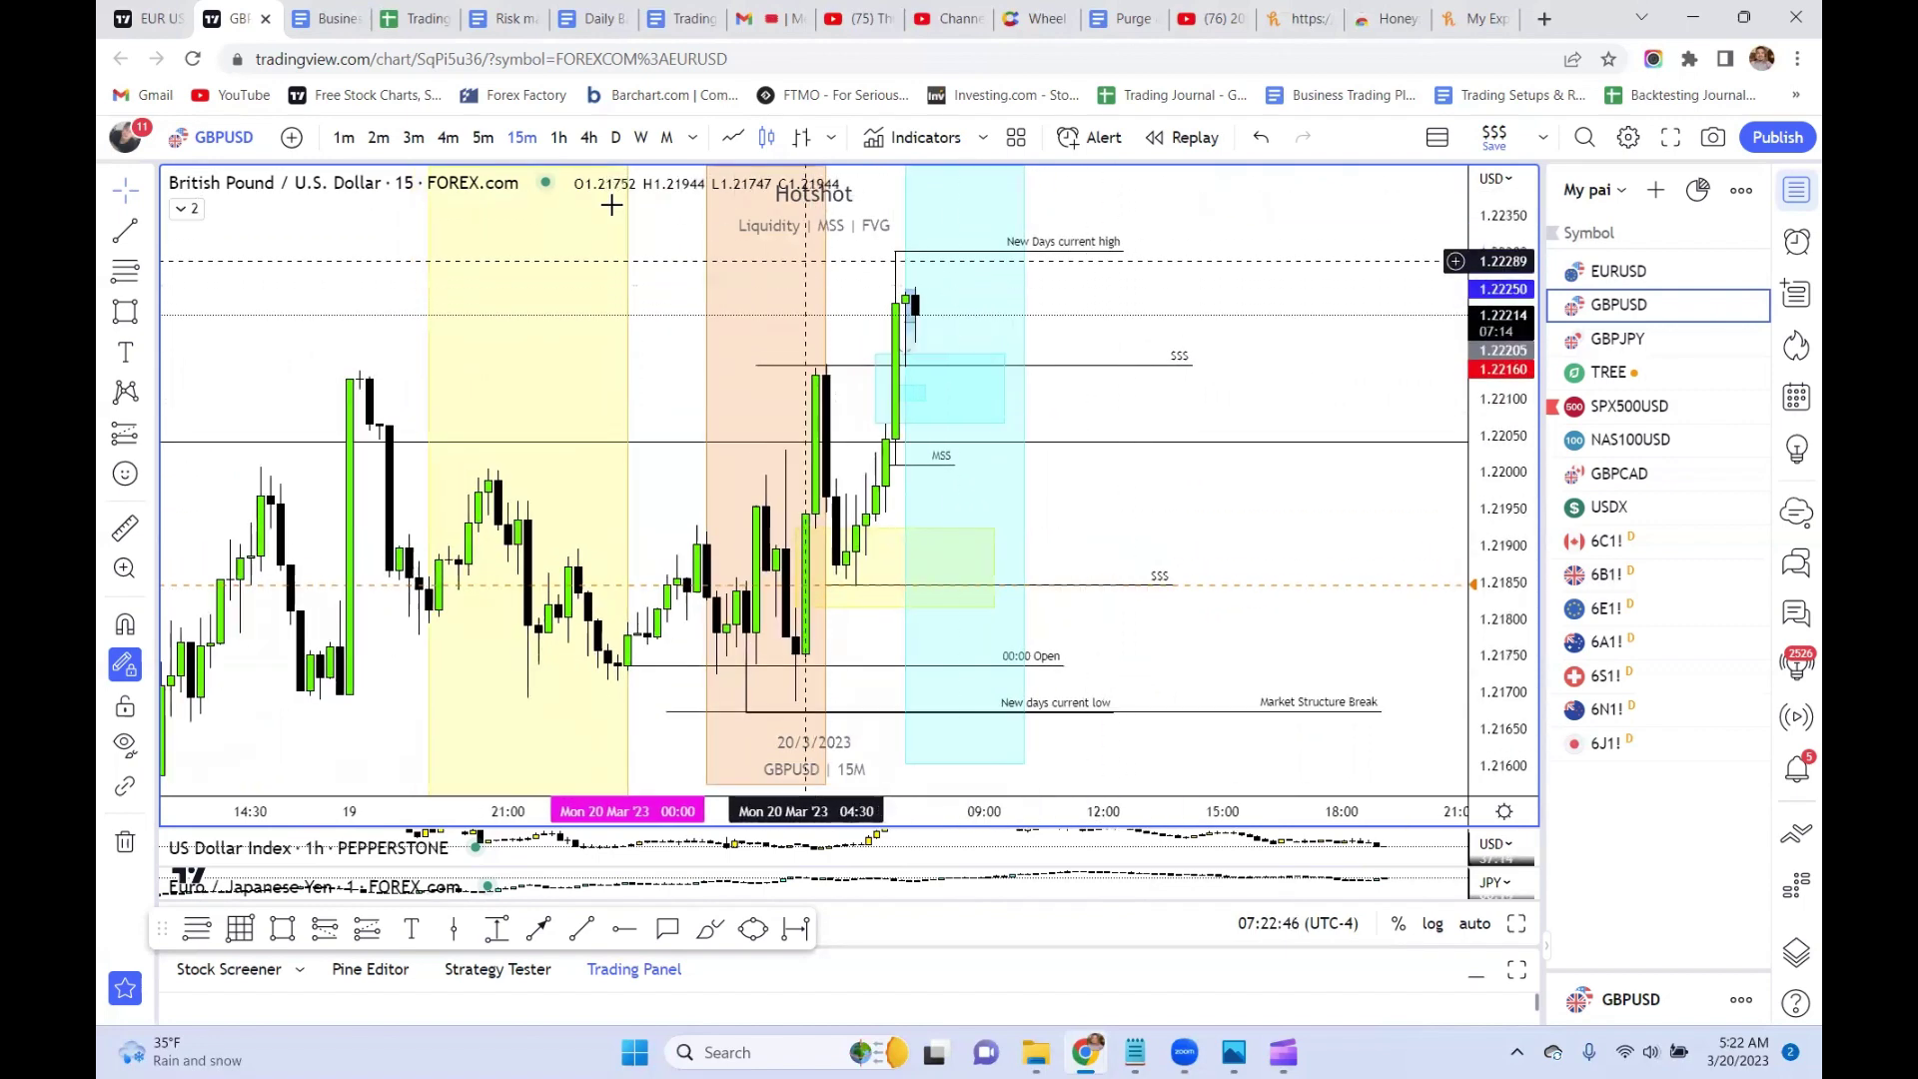
pyautogui.scroll(2, 875, 419)
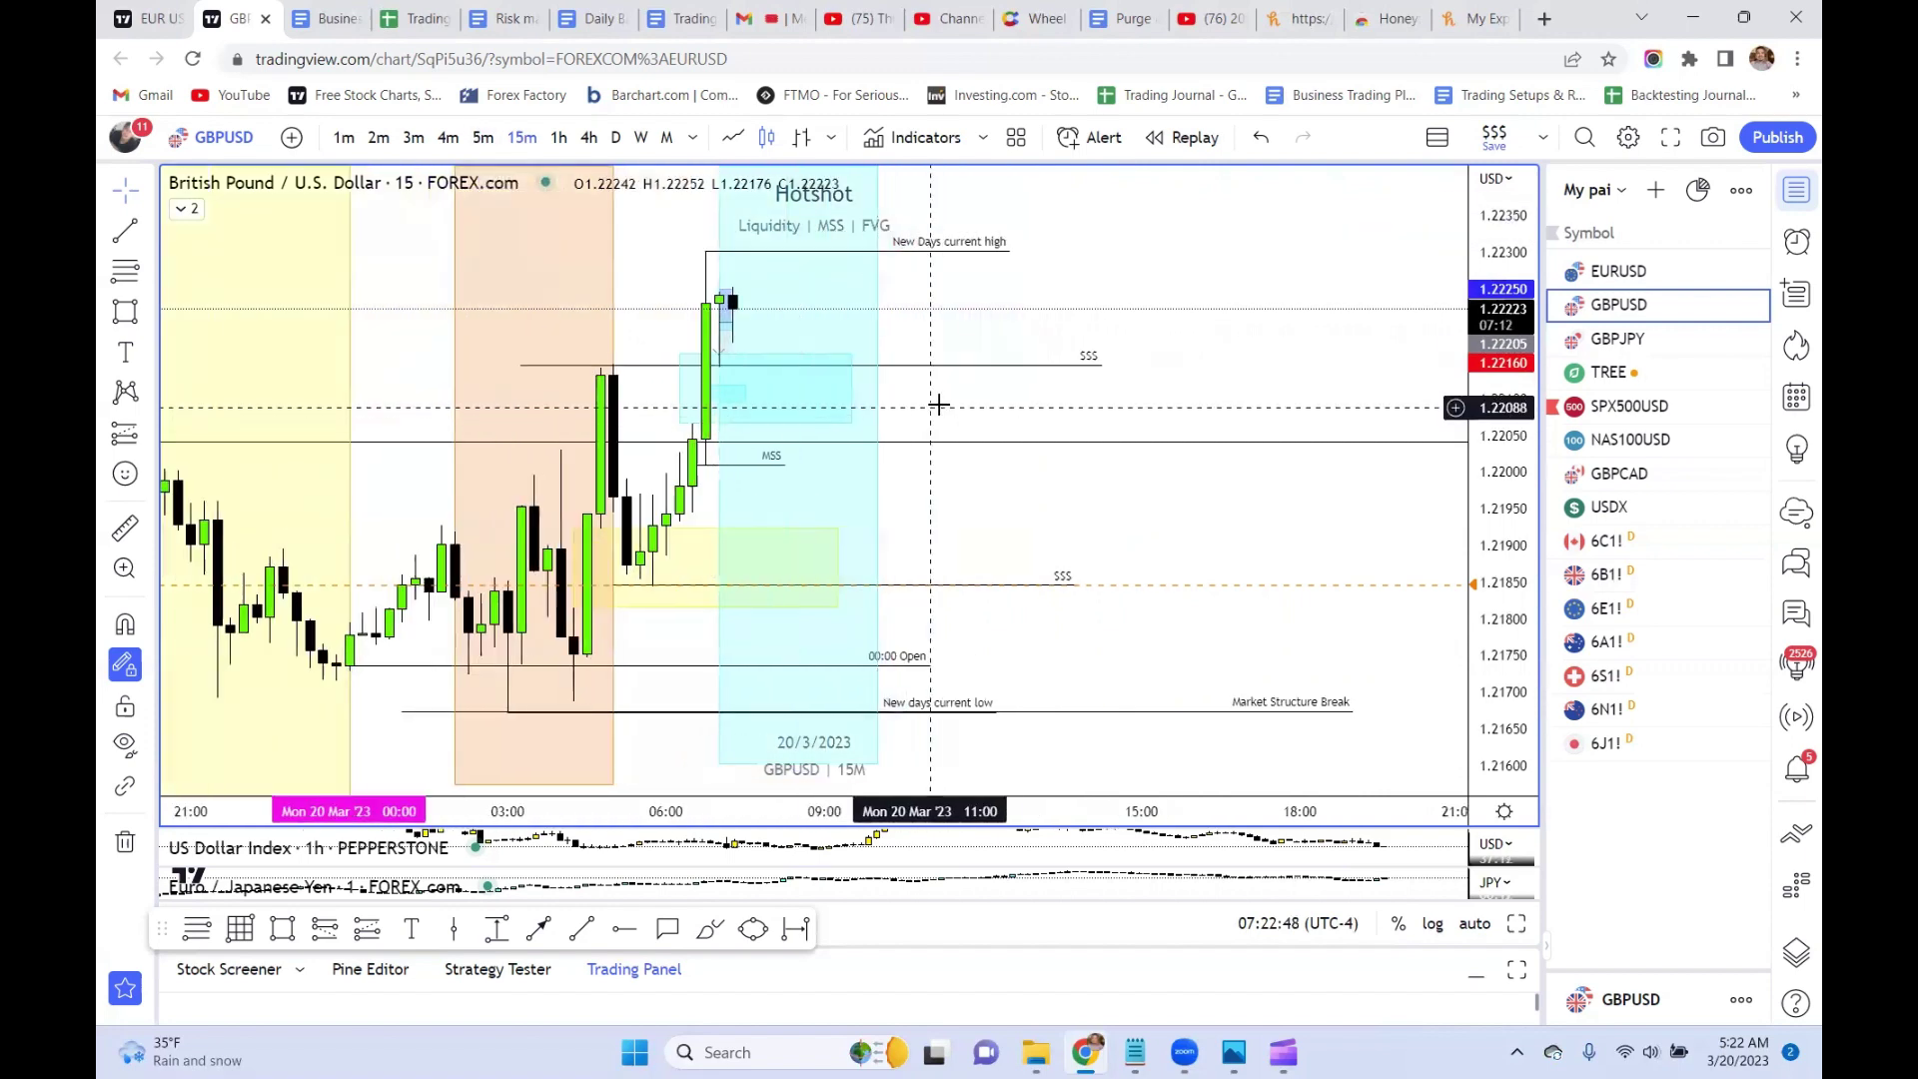
pyautogui.moveTo(933, 406); pyautogui.dragTo(959, 432)
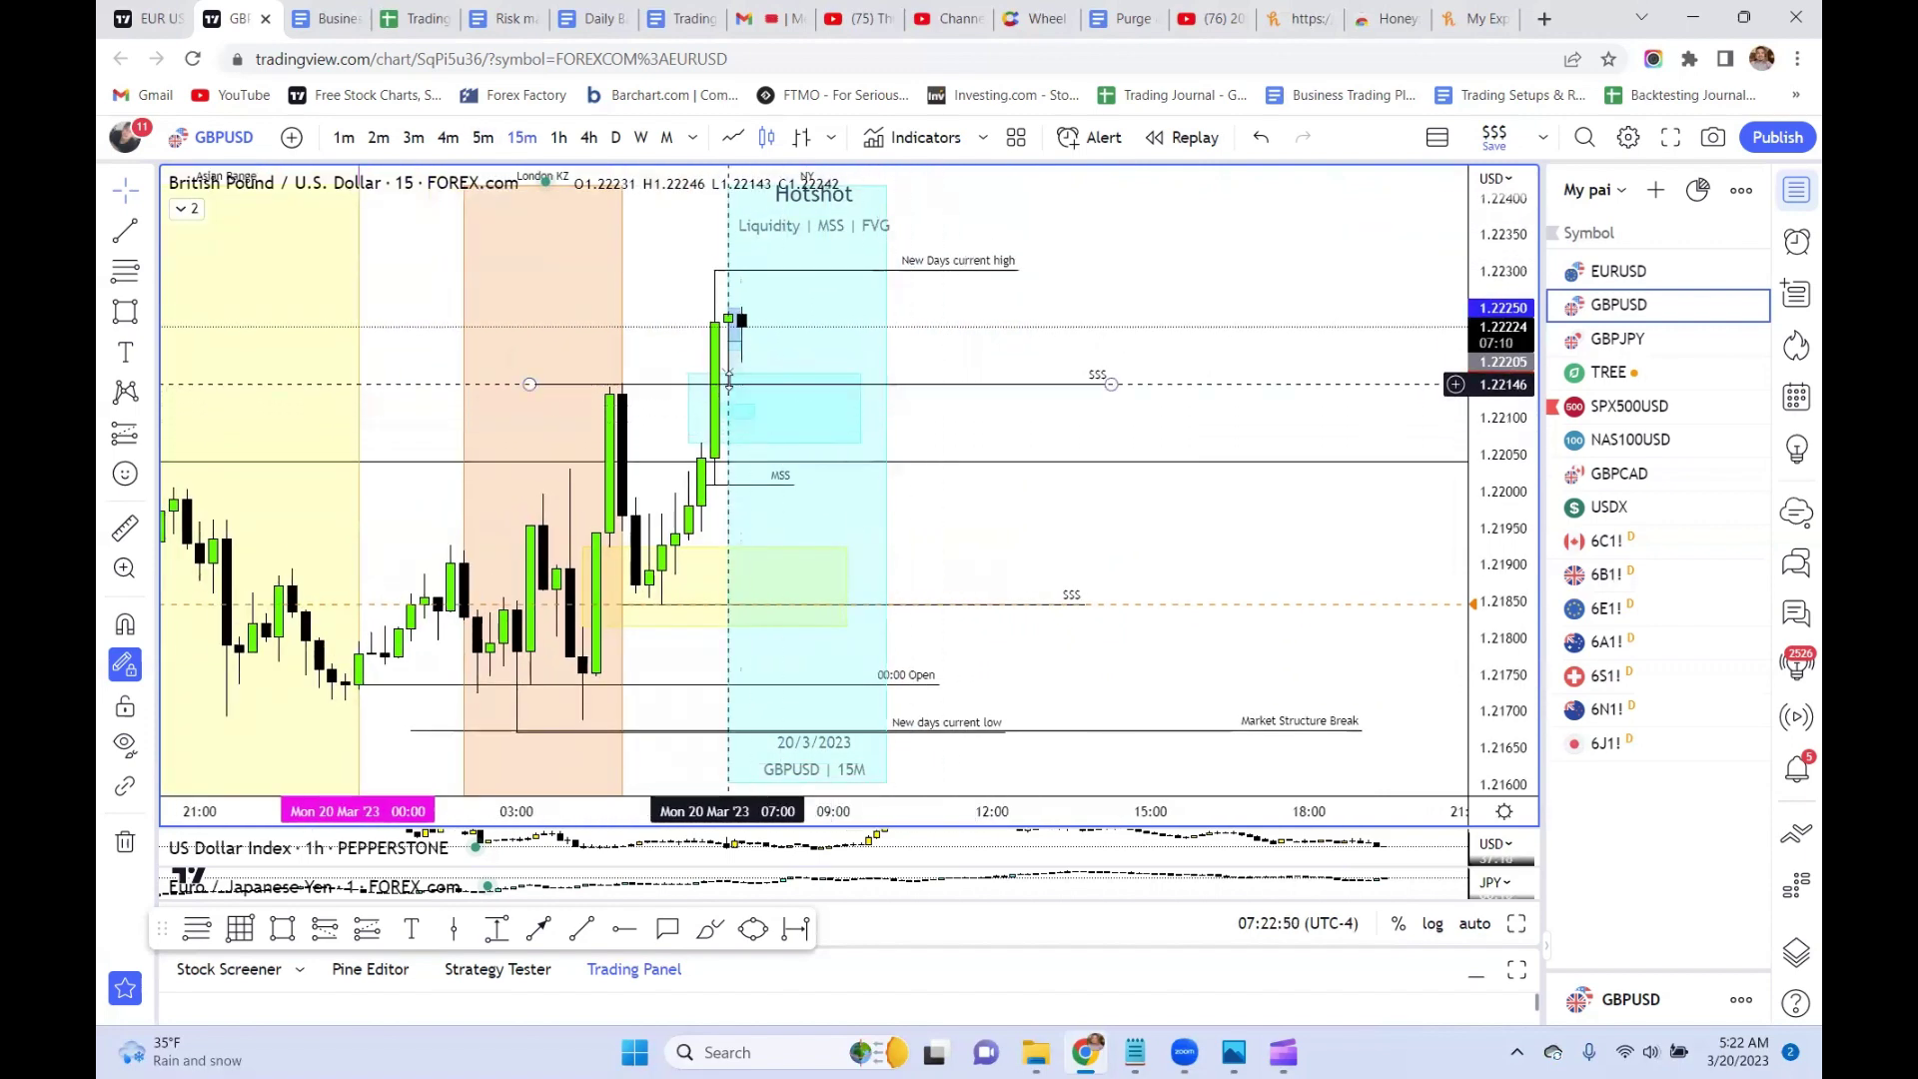
# - Inspect the light-blue zone just below the upper $$$ line and the trade position drawn above it
pyautogui.click(735, 410)
pyautogui.moveTo(686, 383); pyautogui.dragTo(688, 385)
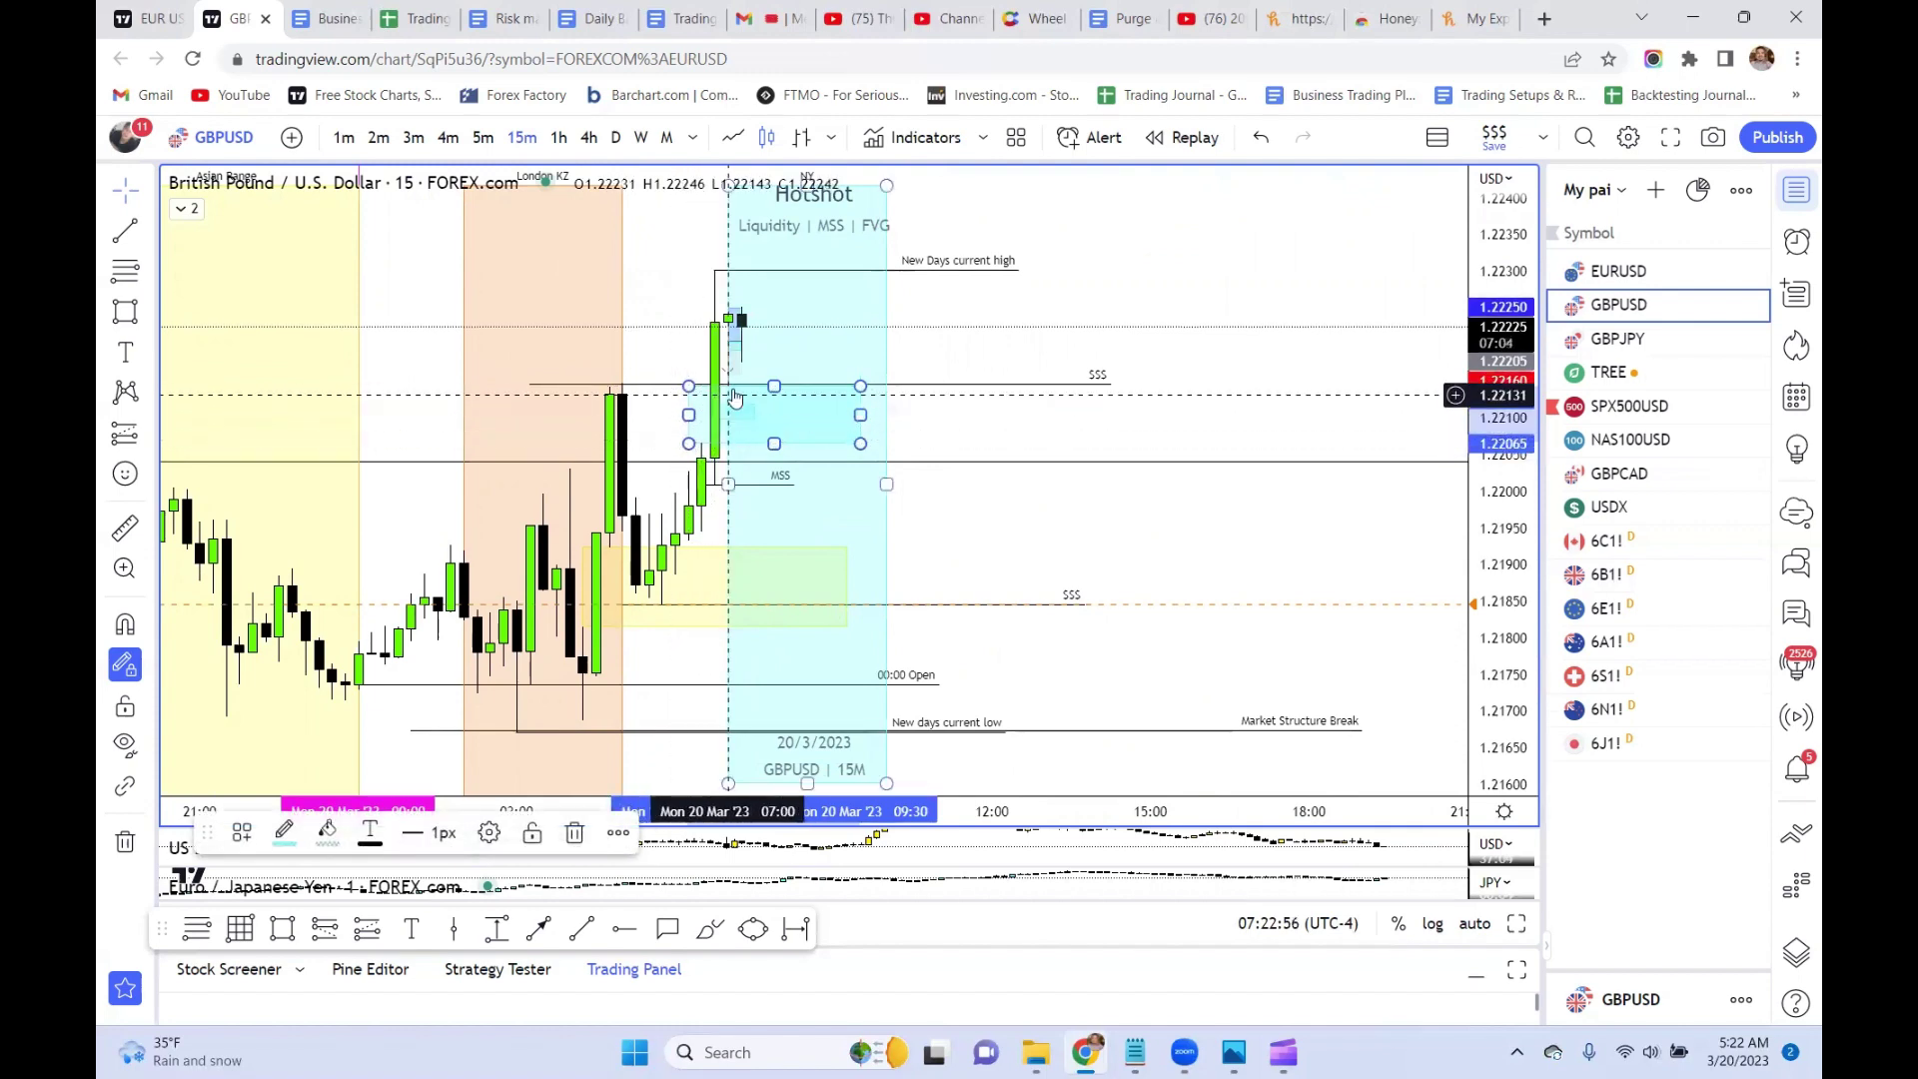
pyautogui.click(686, 332)
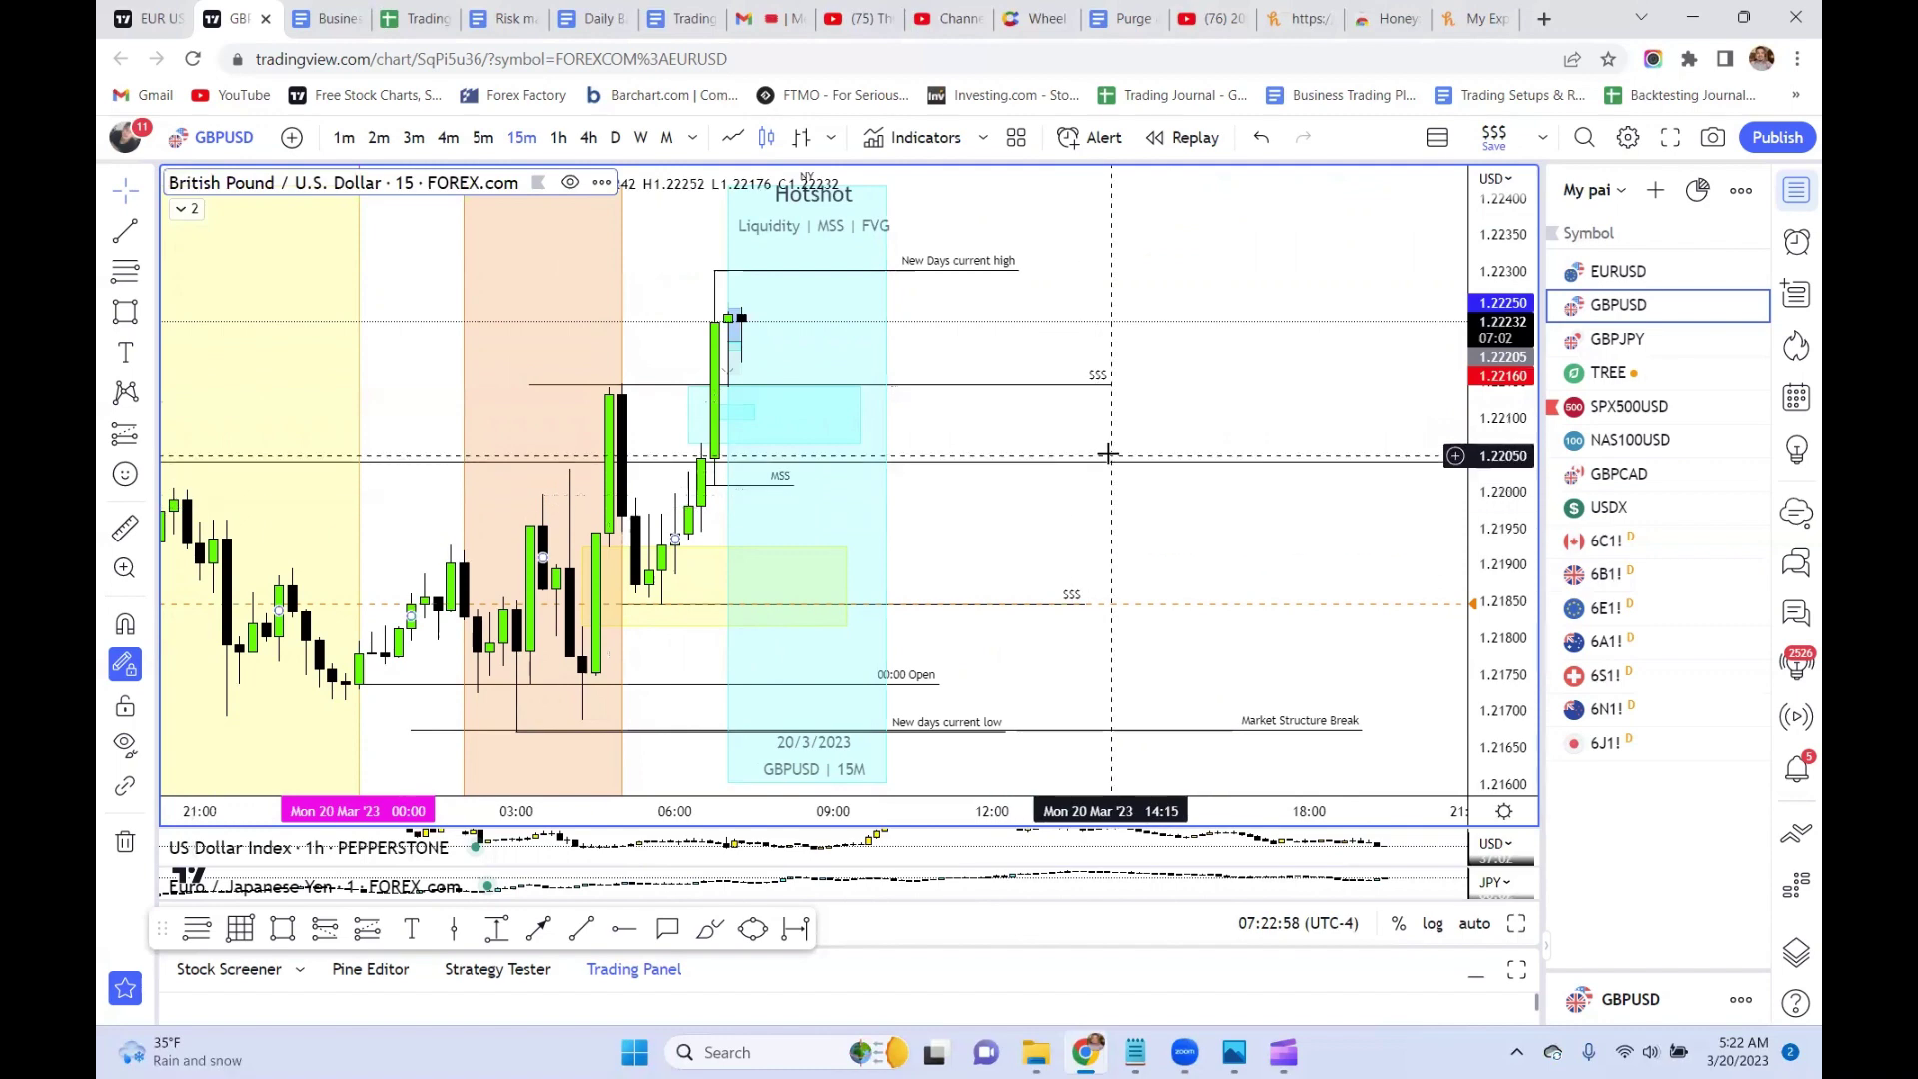
pyautogui.click(714, 367)
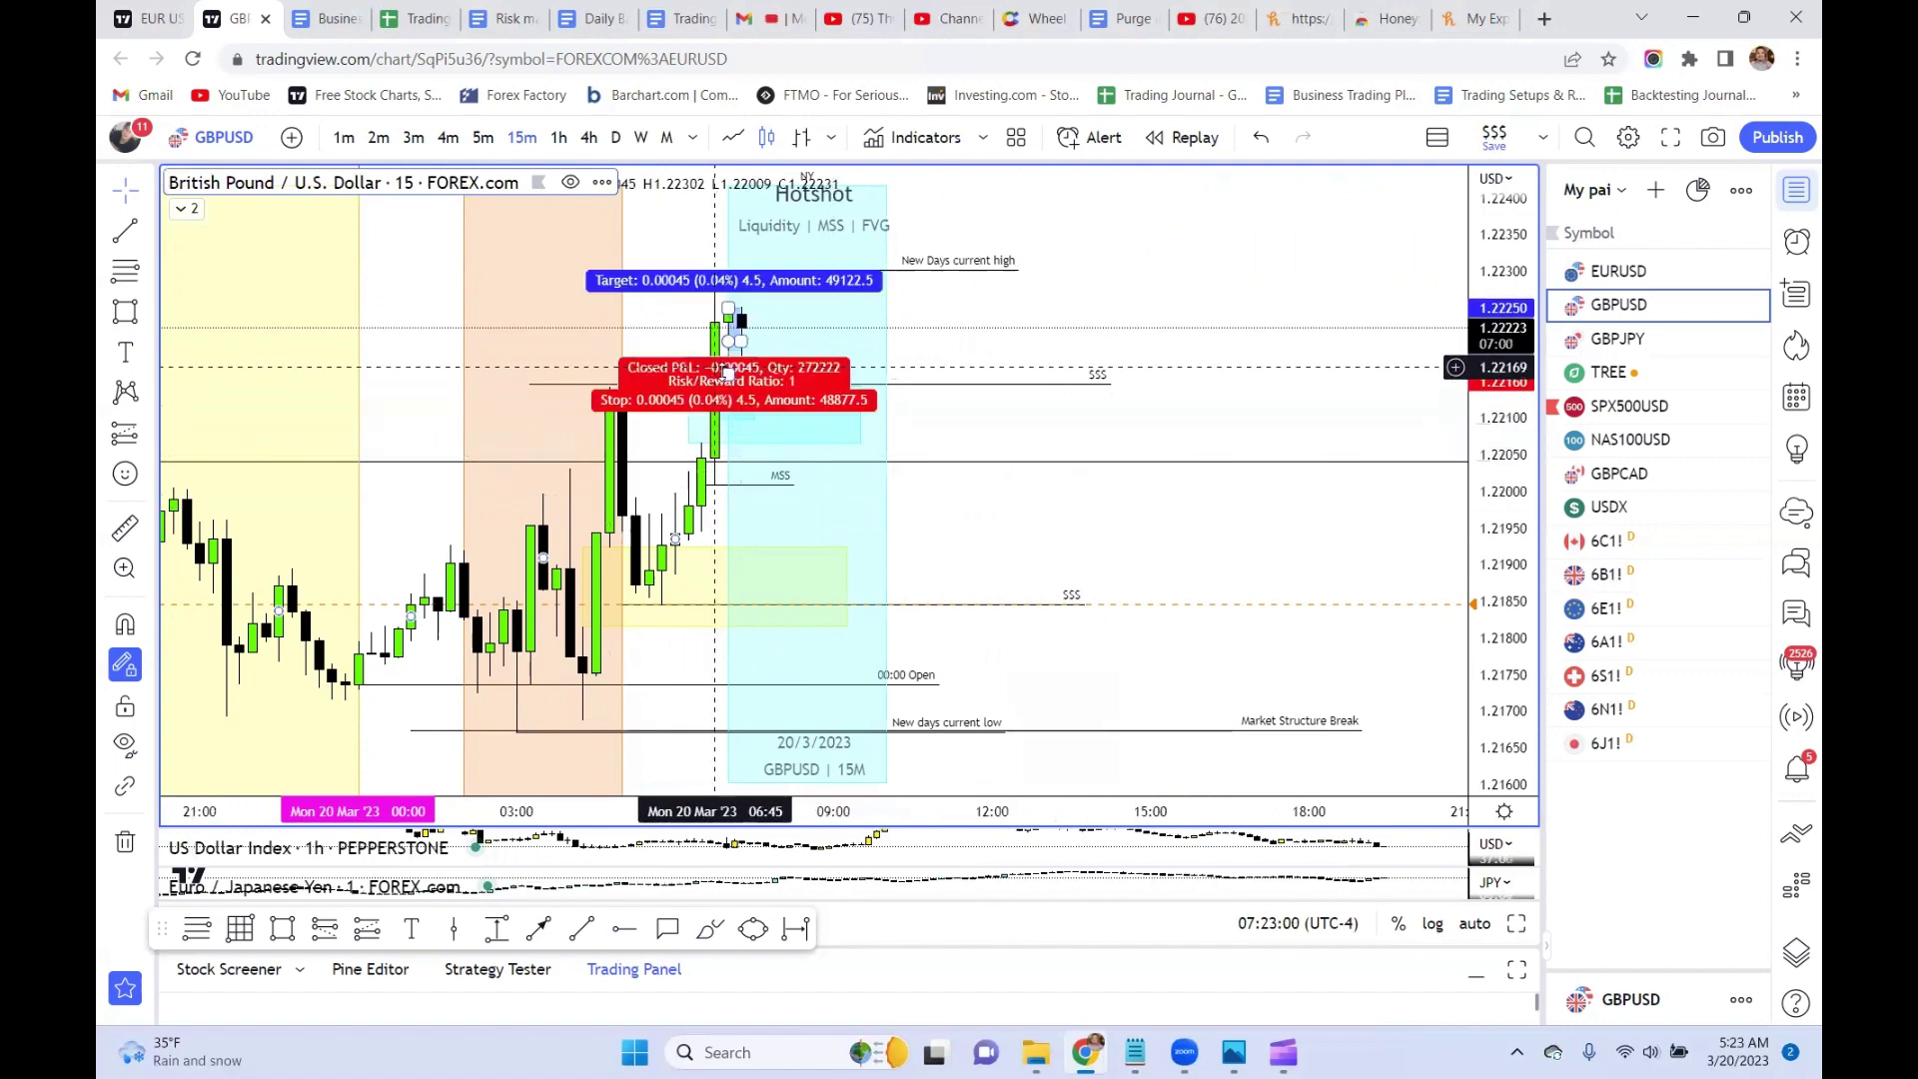
# - Switch the GBPUSD chart to the 5-minute timeframe to view the New York session candles
pyautogui.scroll(3, 950, 411)
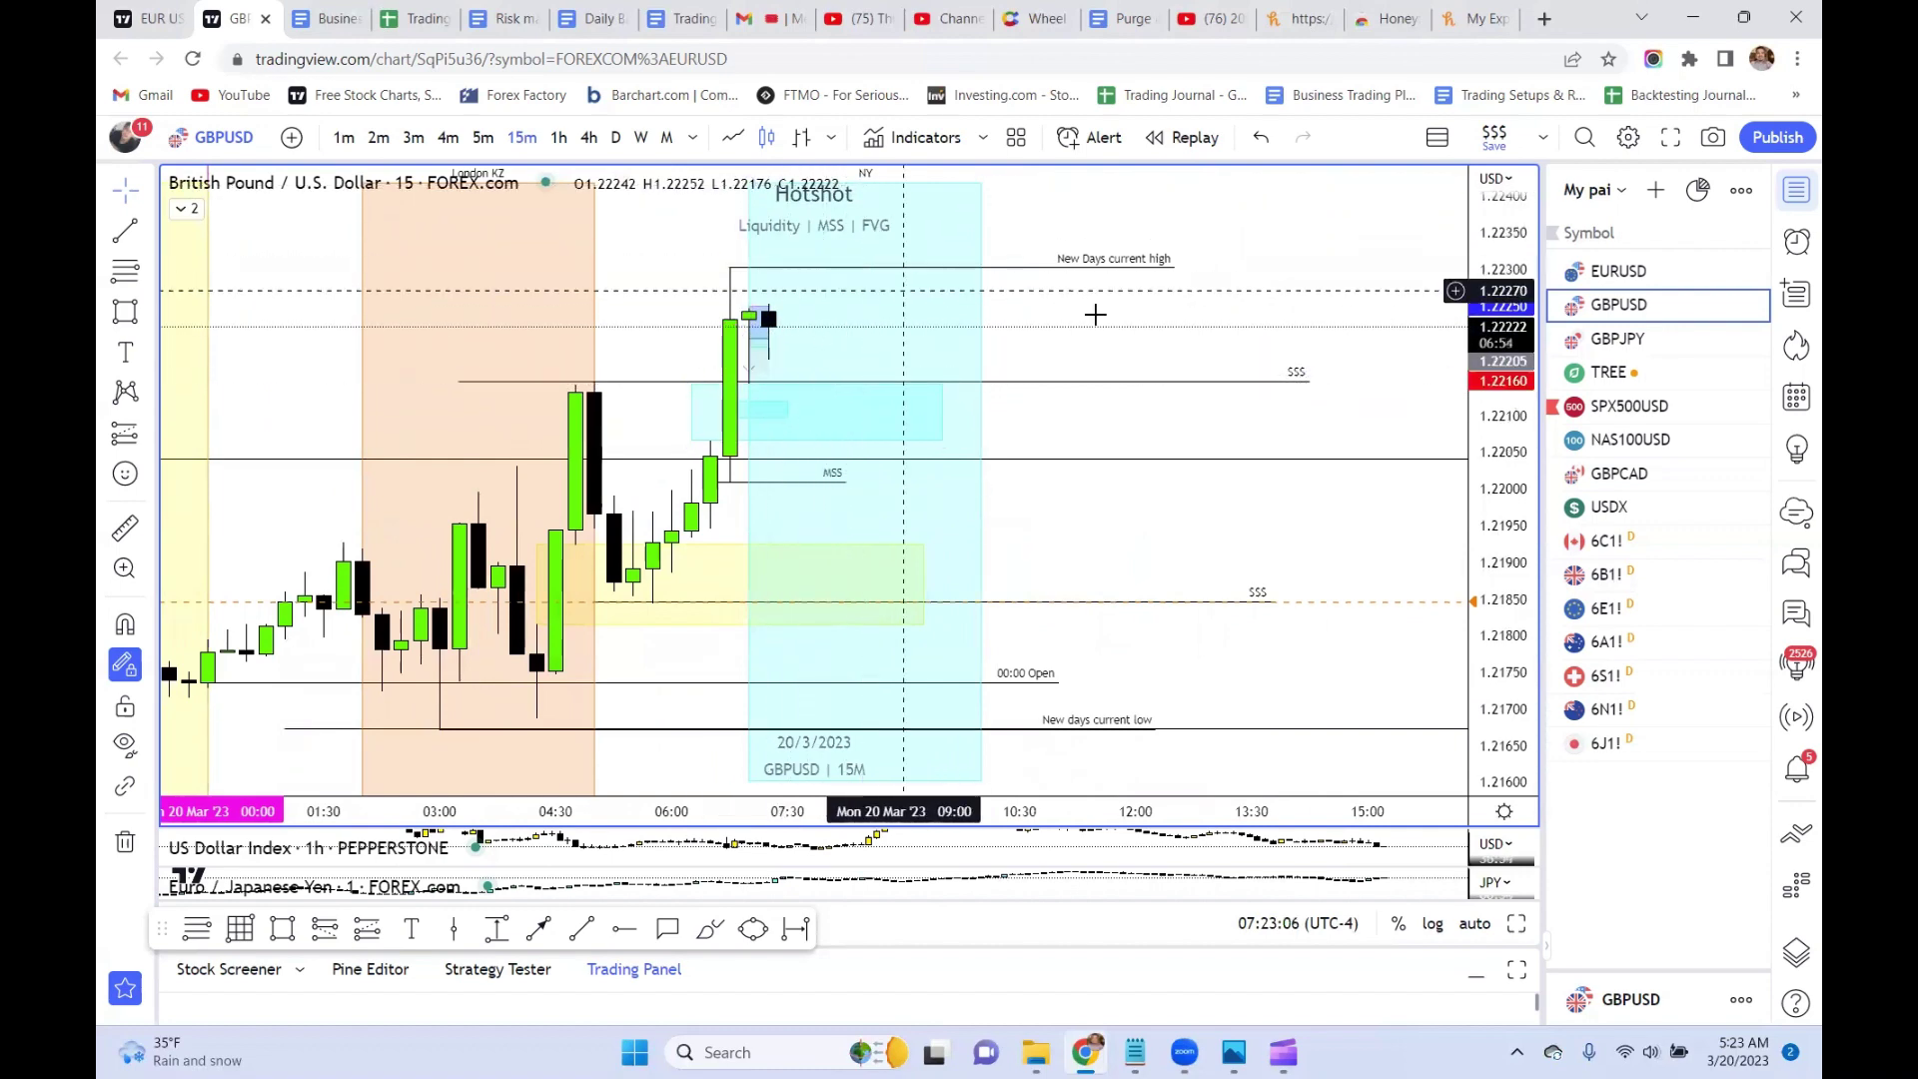
pyautogui.scroll(-2, 1108, 315)
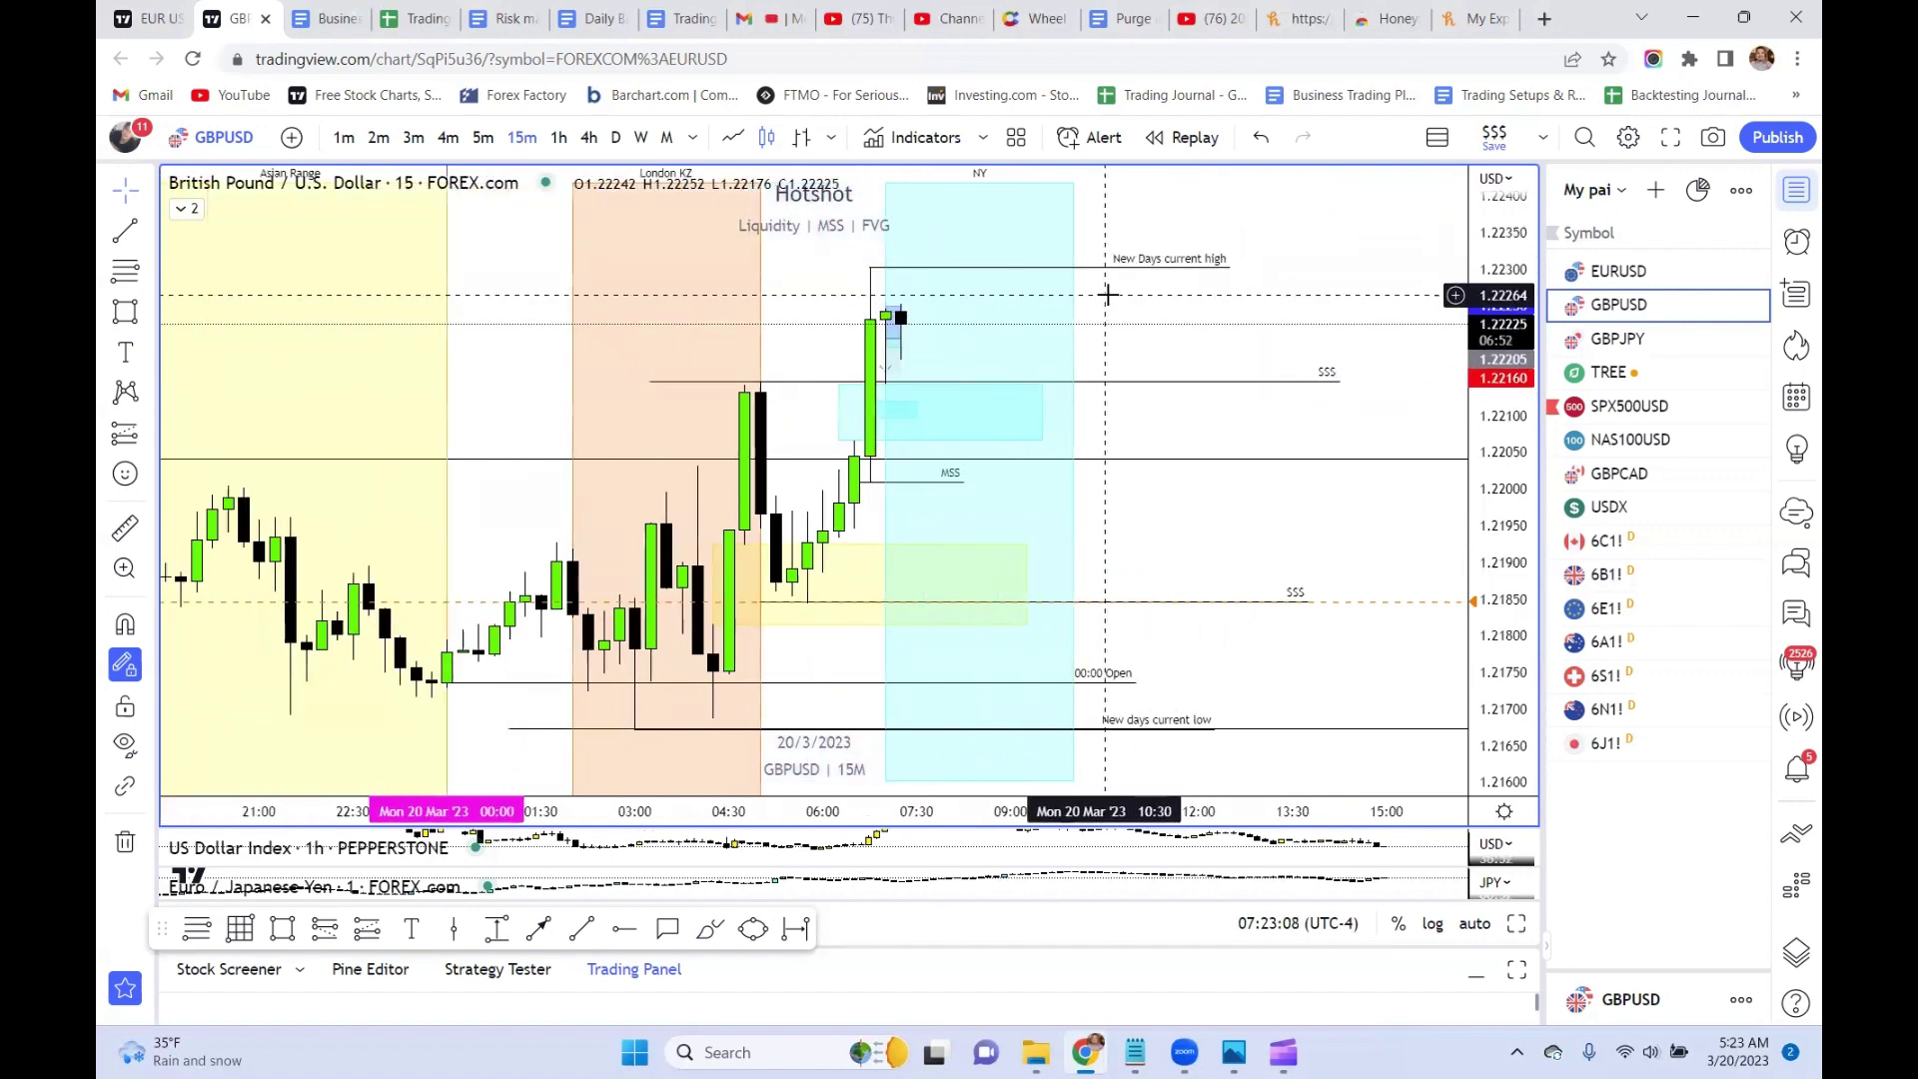
pyautogui.click(482, 137)
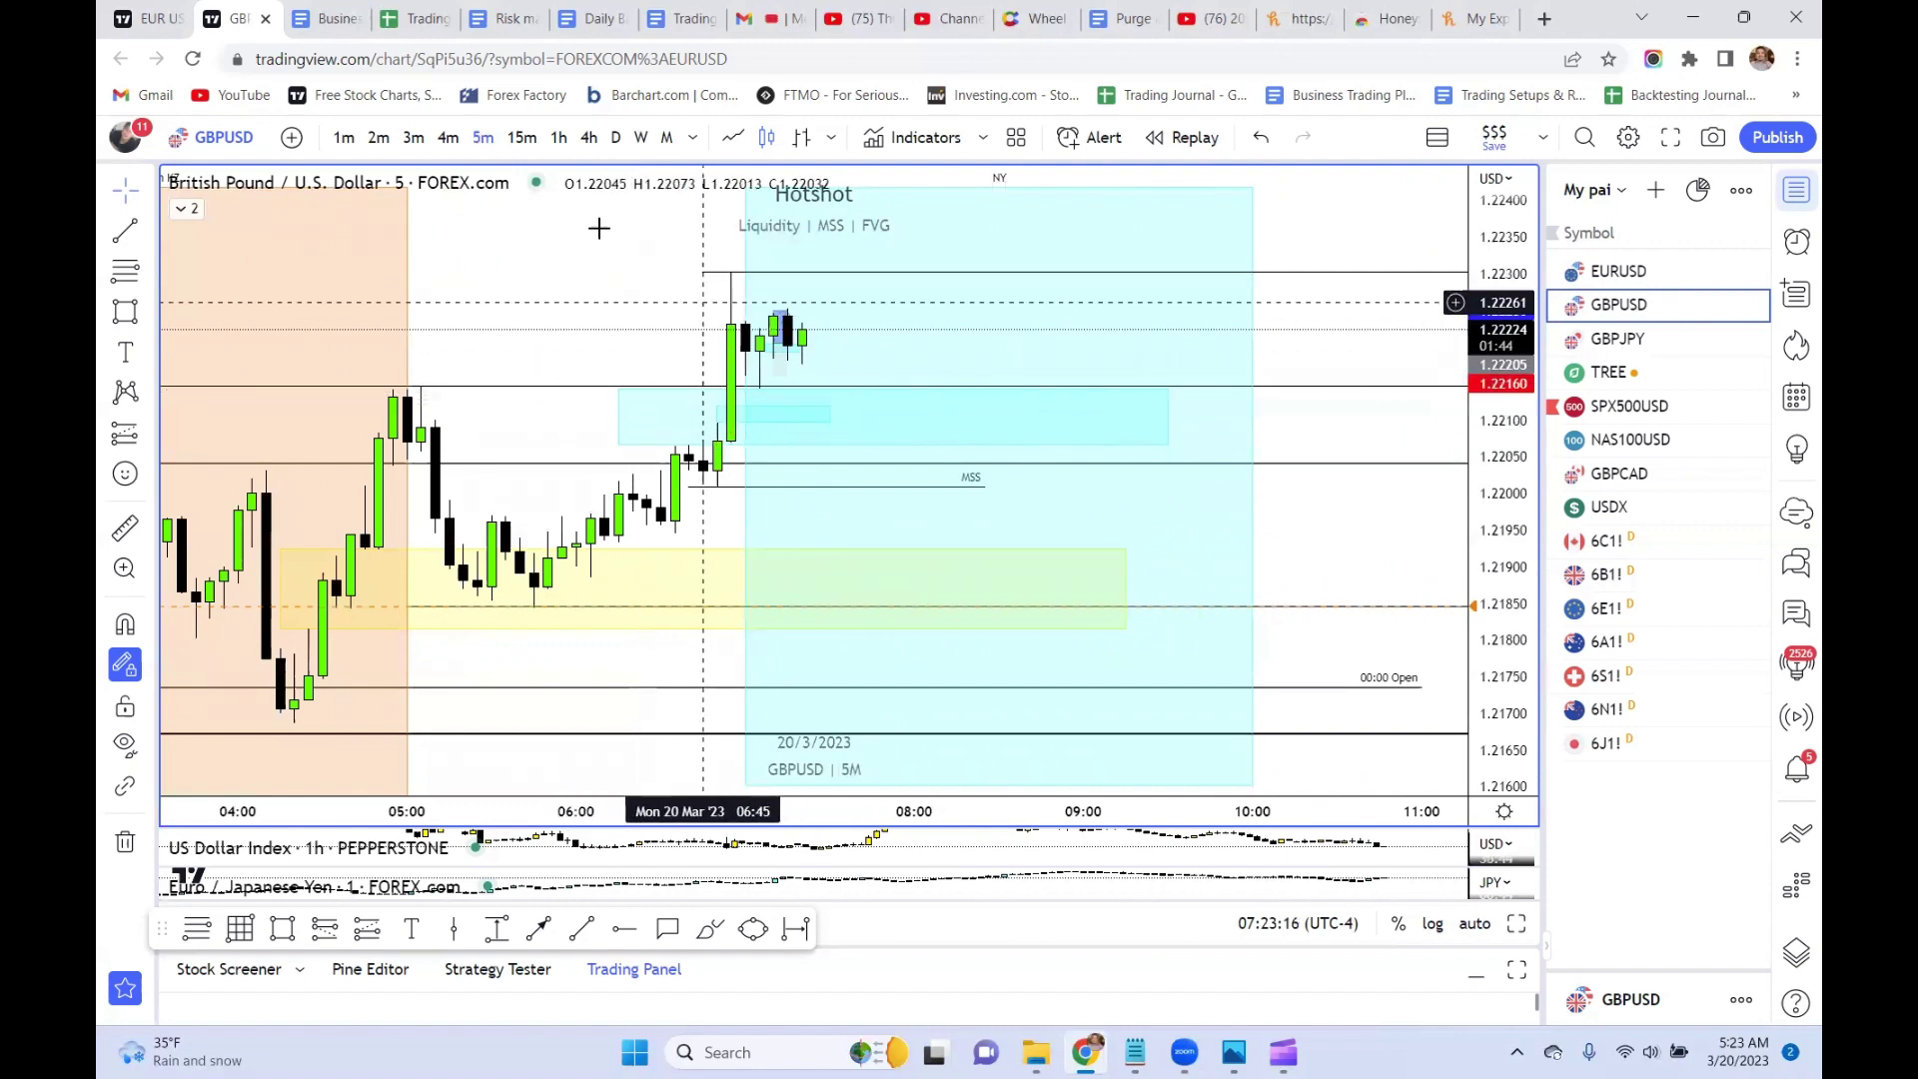
# - Examine the 1-minute GBPUSD candles around the trade position drawn above the light-blue zone
pyautogui.click(343, 137)
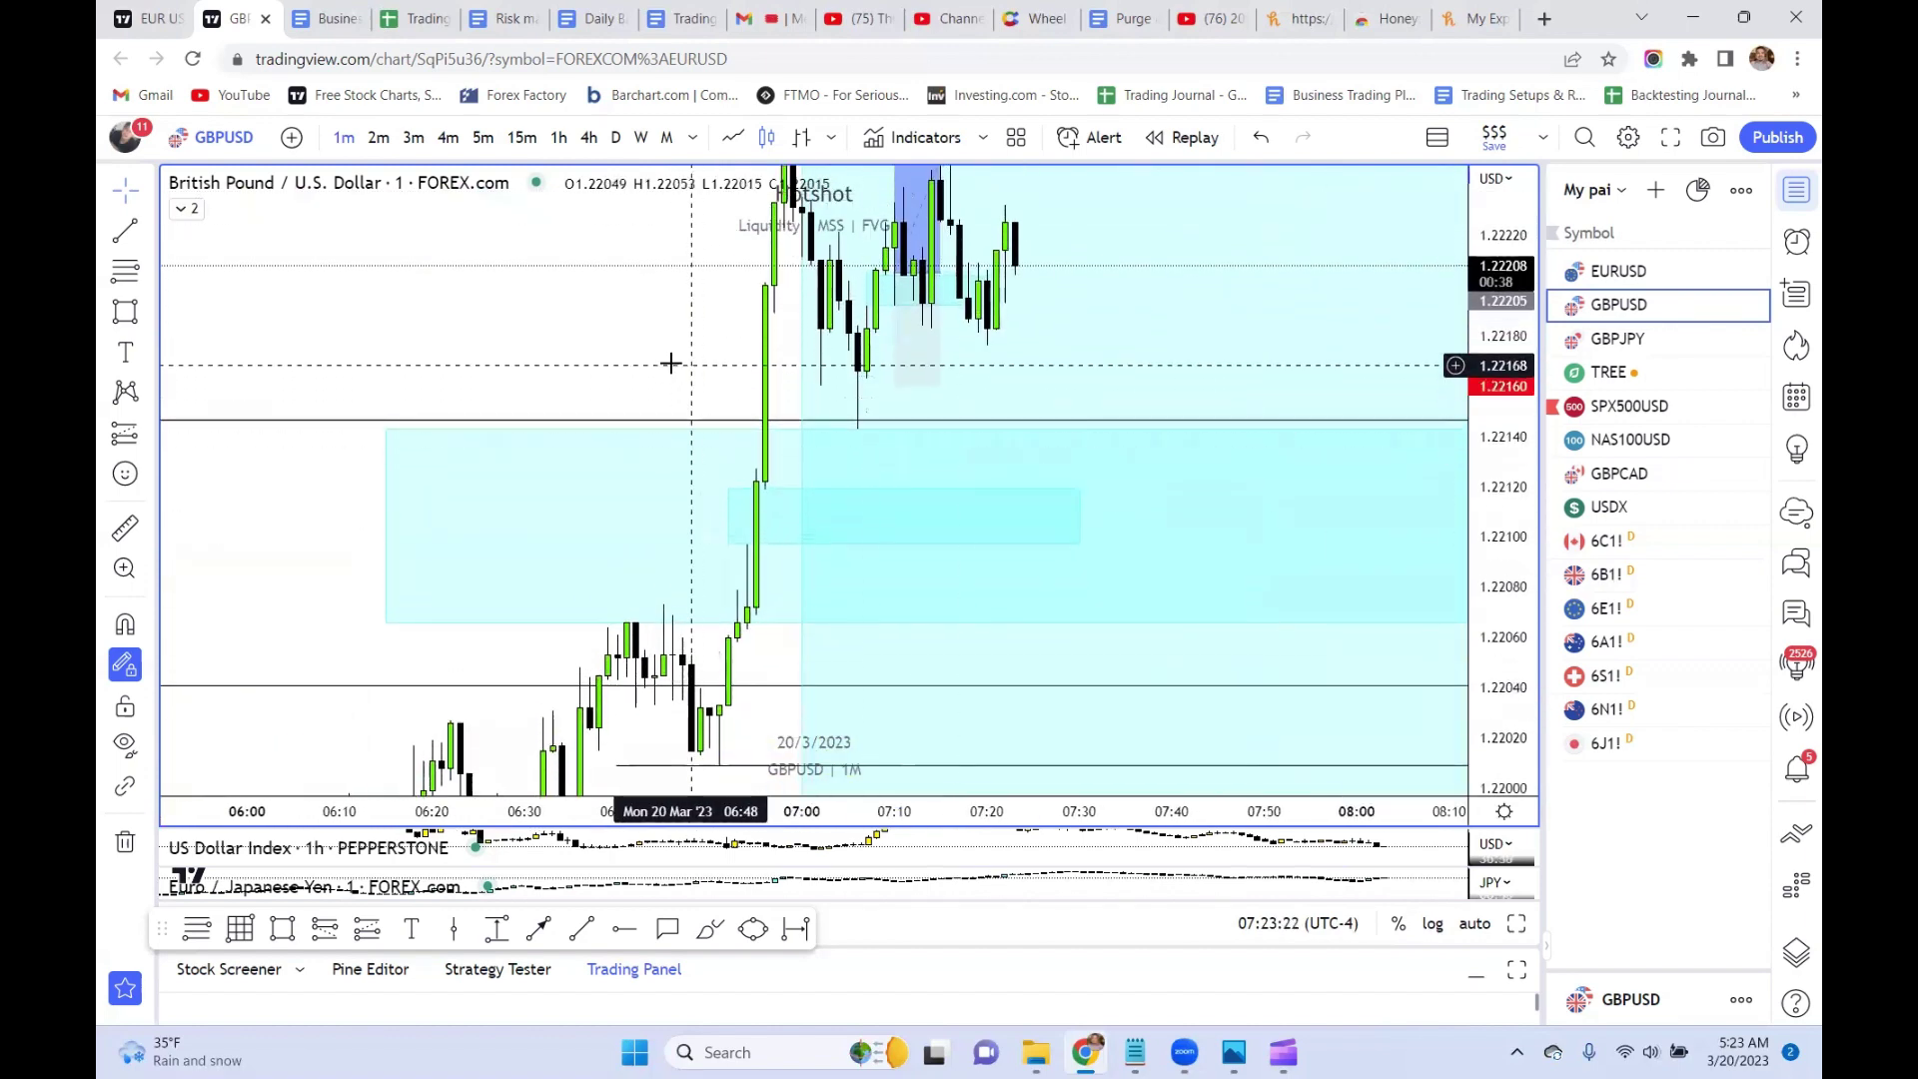
pyautogui.moveTo(667, 363); pyautogui.dragTo(607, 480)
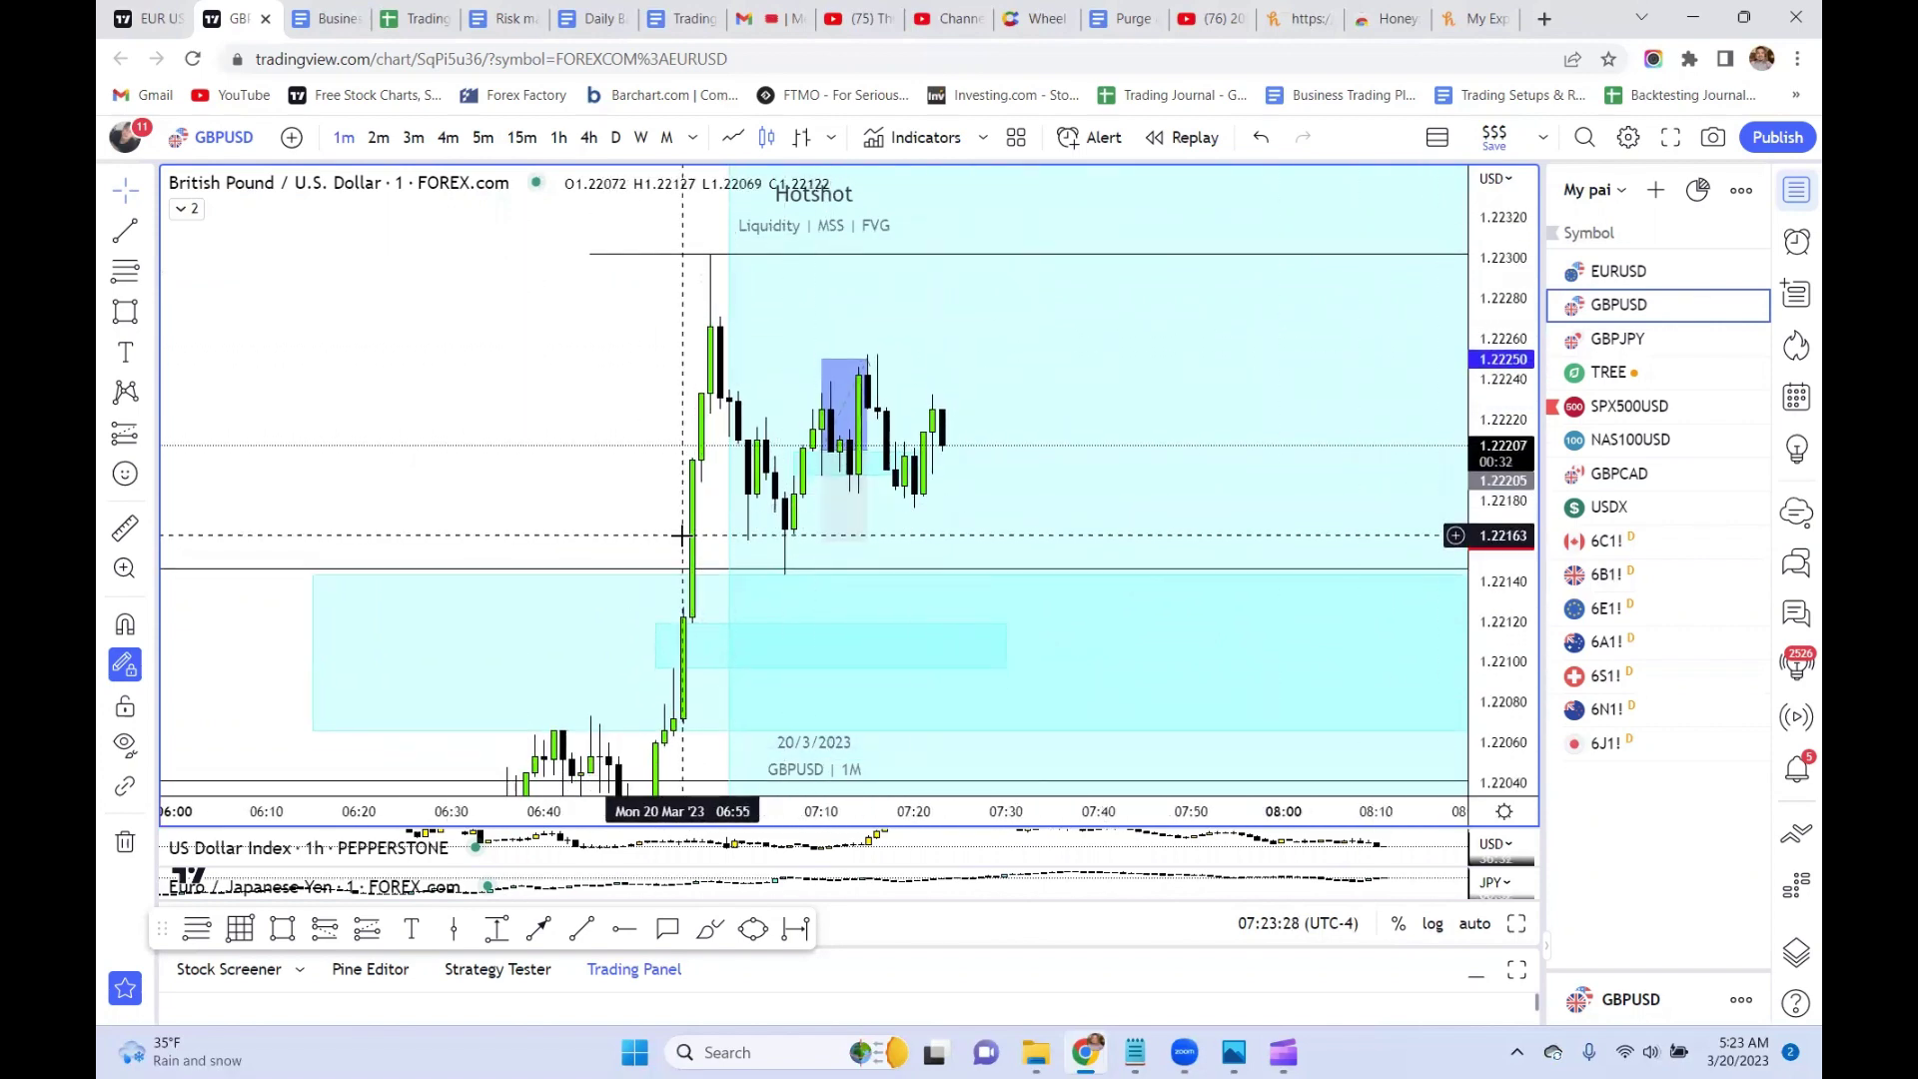
pyautogui.moveTo(603, 518); pyautogui.dragTo(505, 427)
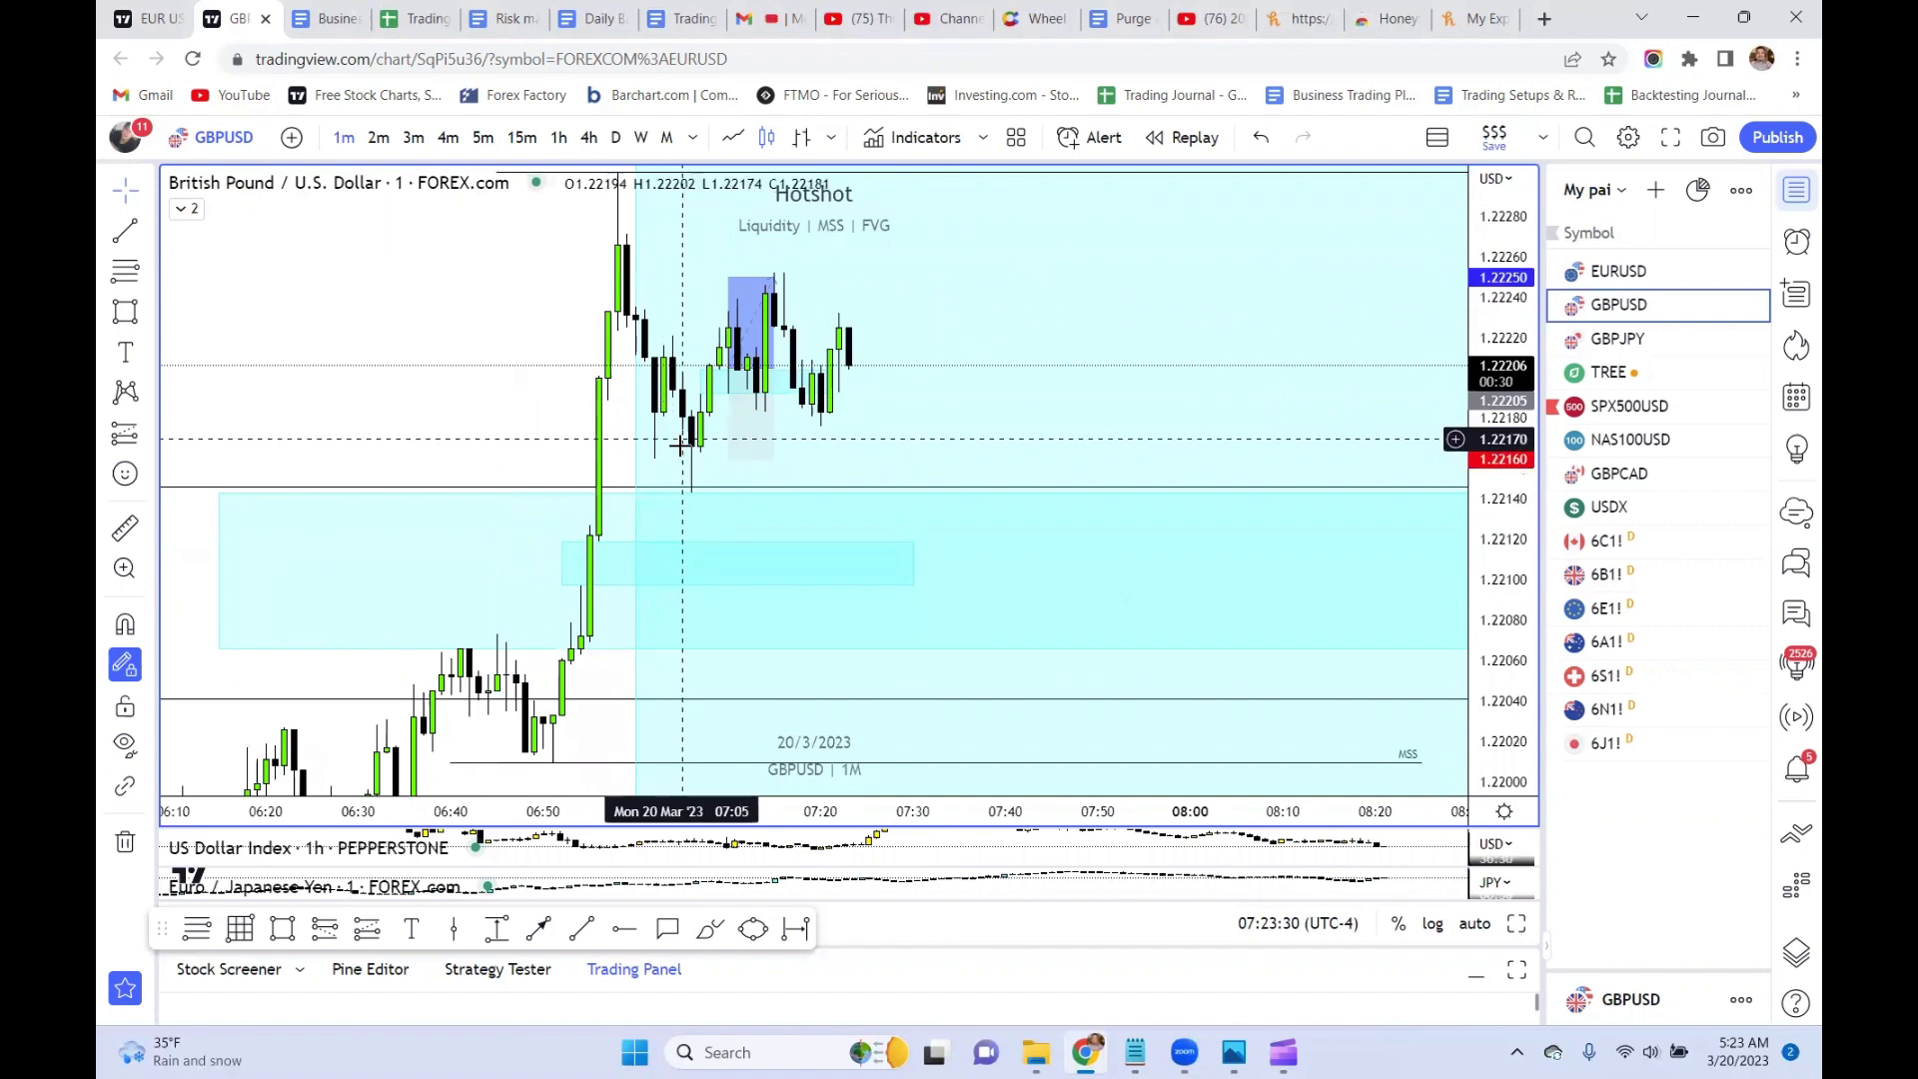
pyautogui.scroll(-1, 528, 435)
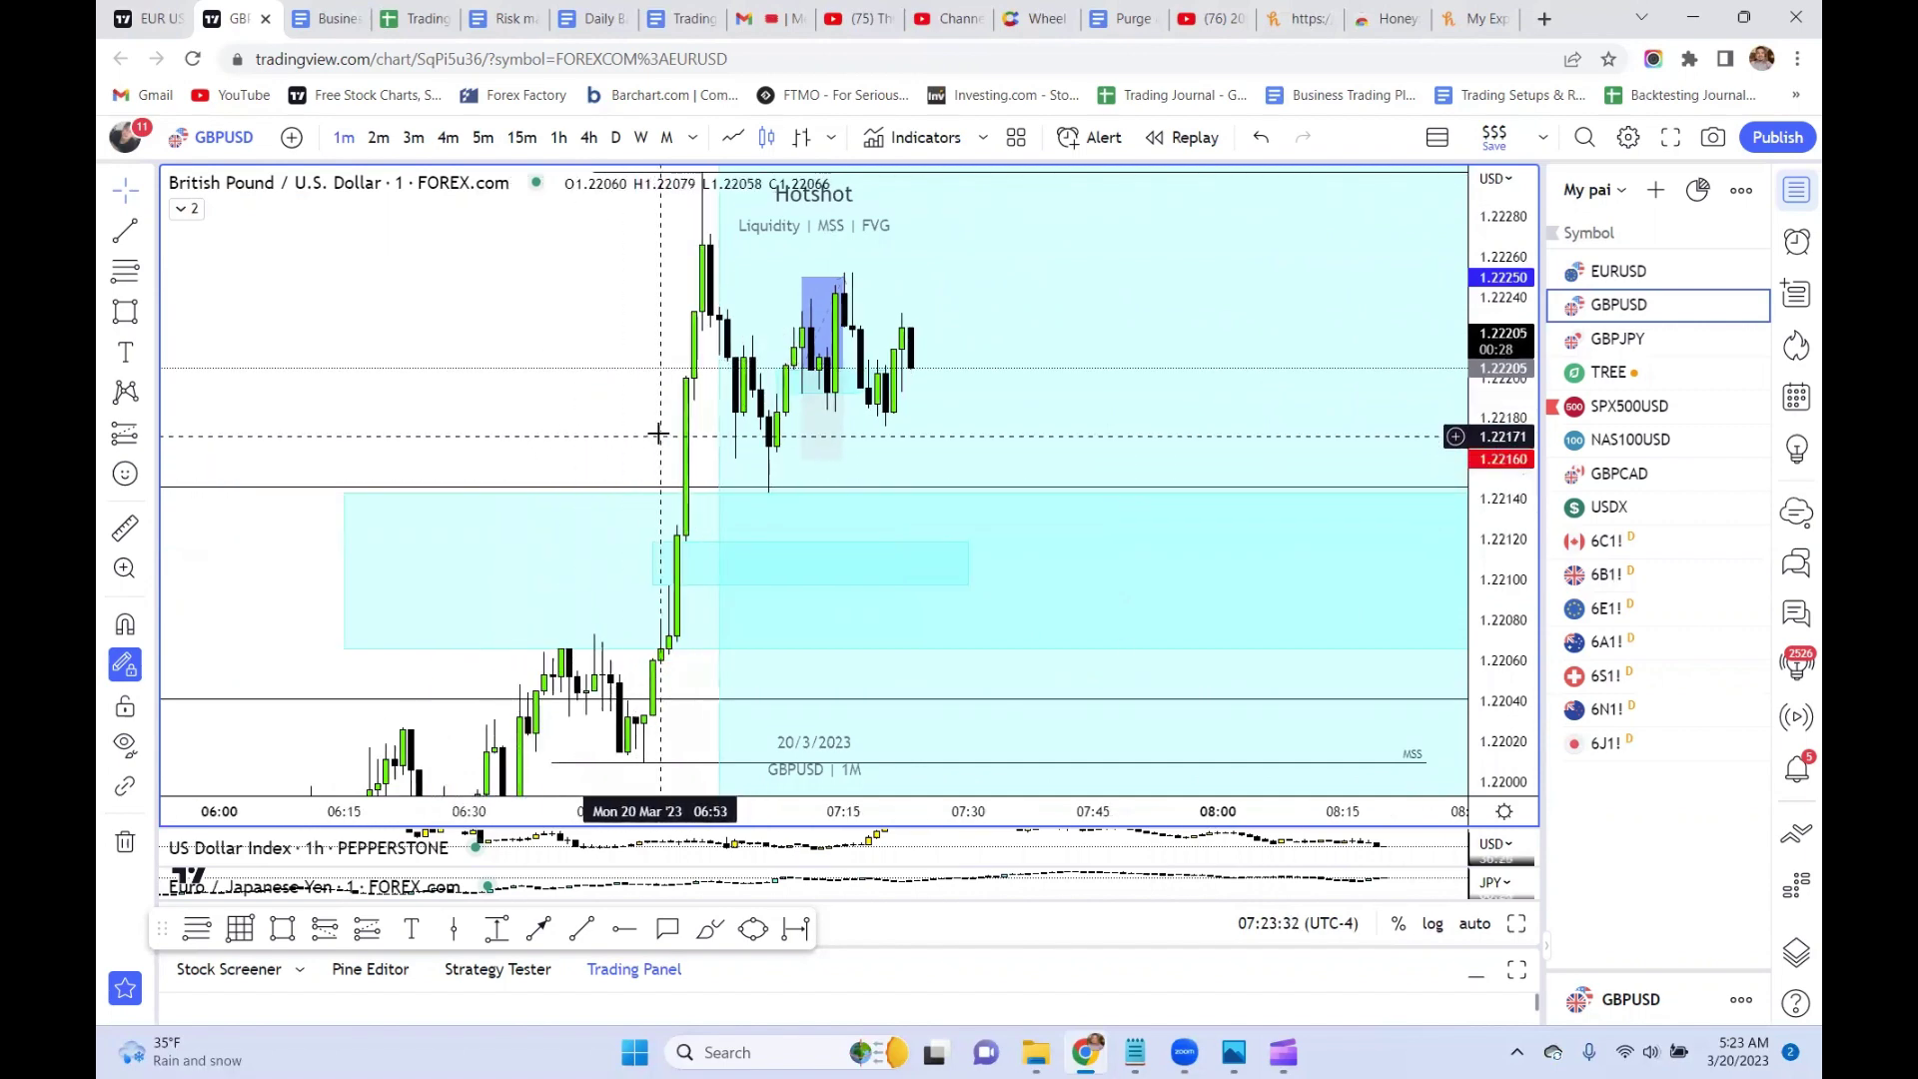
pyautogui.moveTo(649, 433); pyautogui.dragTo(621, 432)
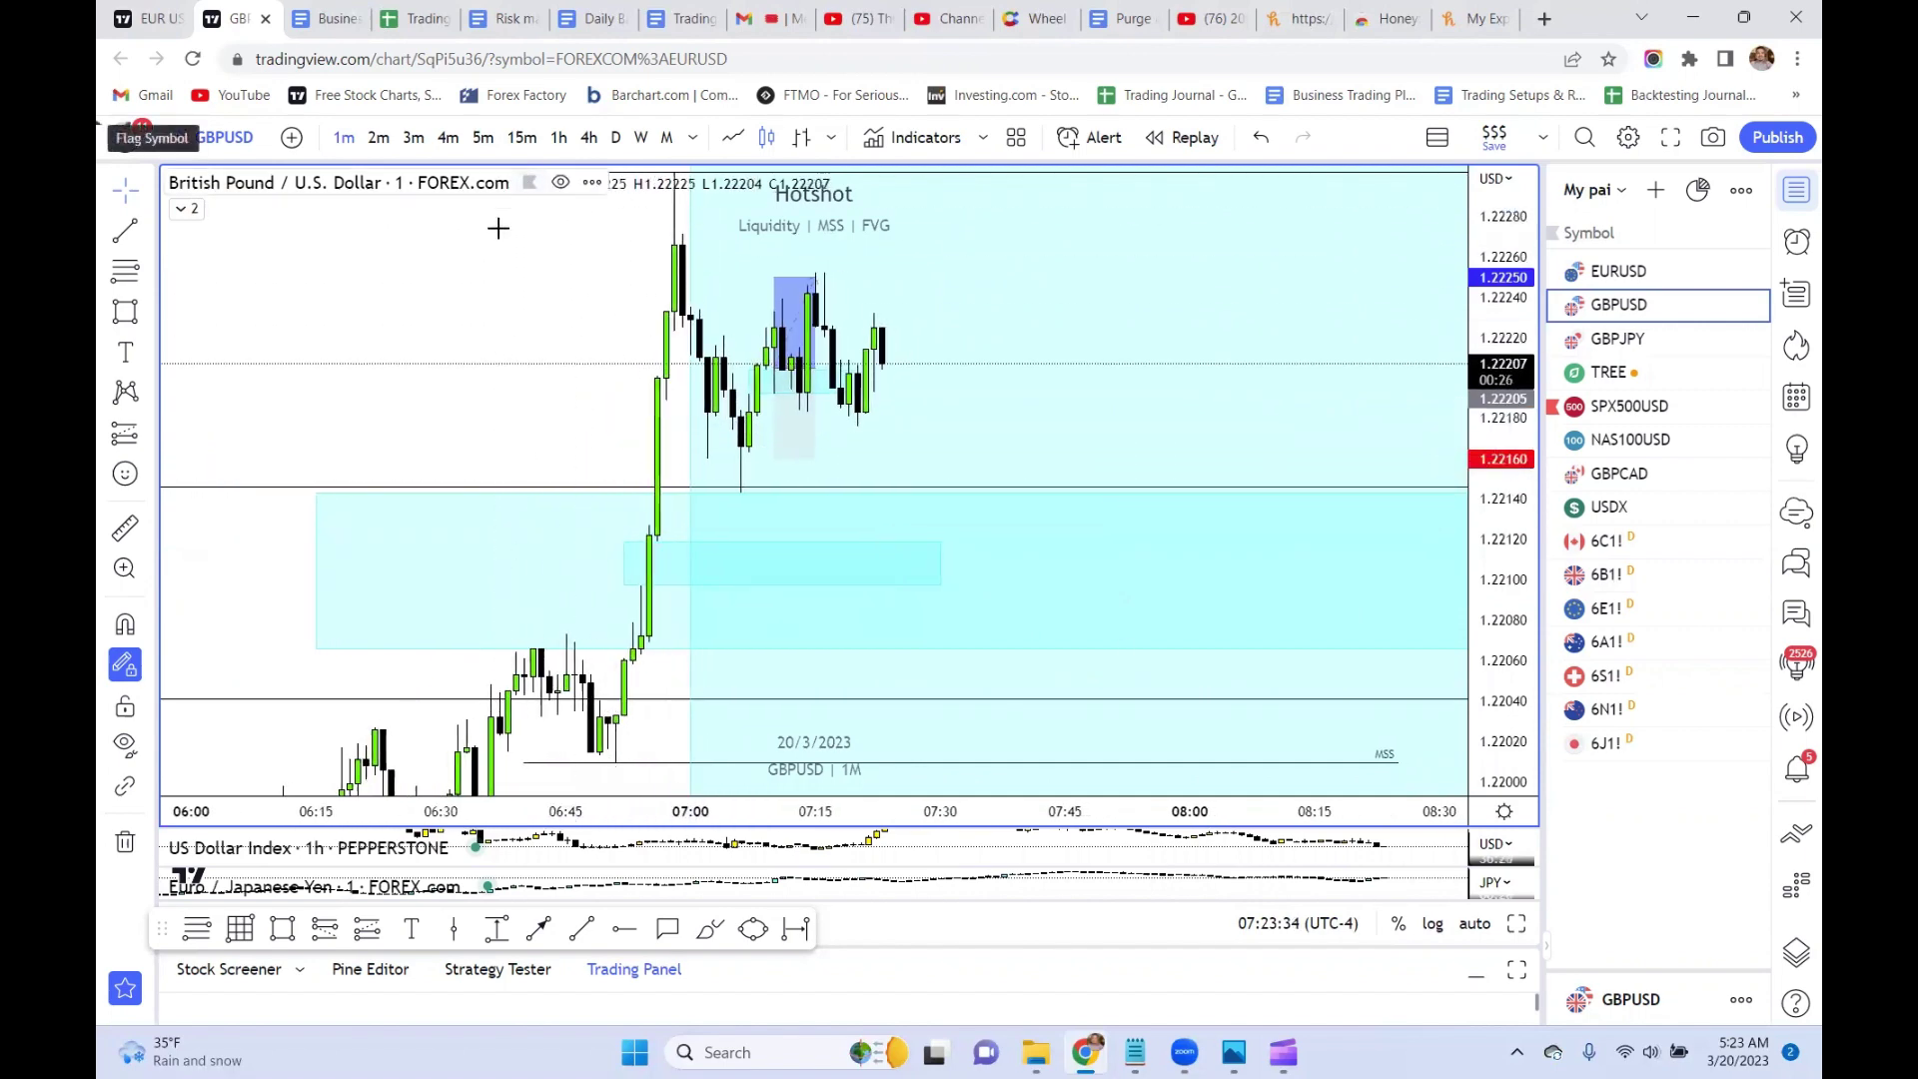
# - Delete the small rectangle nested inside the large light-blue zone on the 1-minute GBPUSD chart
pyautogui.moveTo(536, 329); pyautogui.dragTo(583, 432)
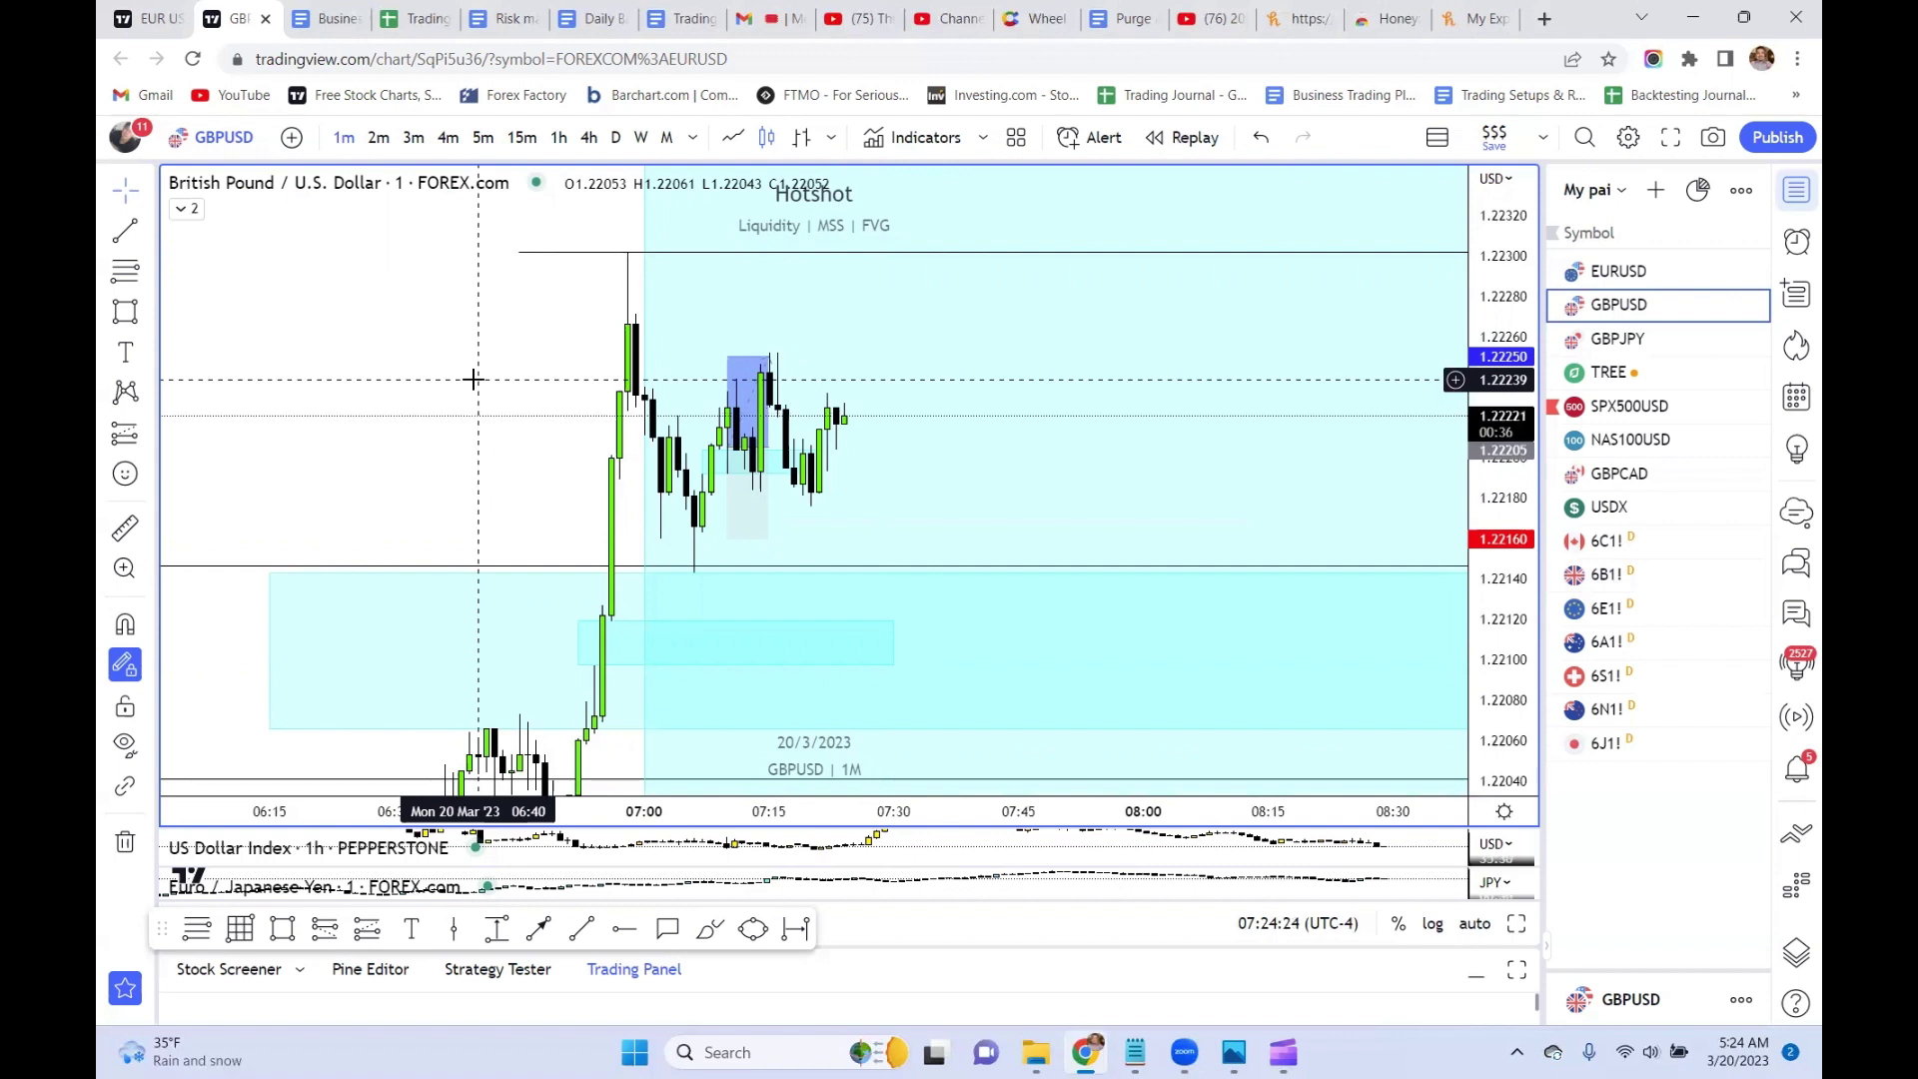
pyautogui.click(579, 624)
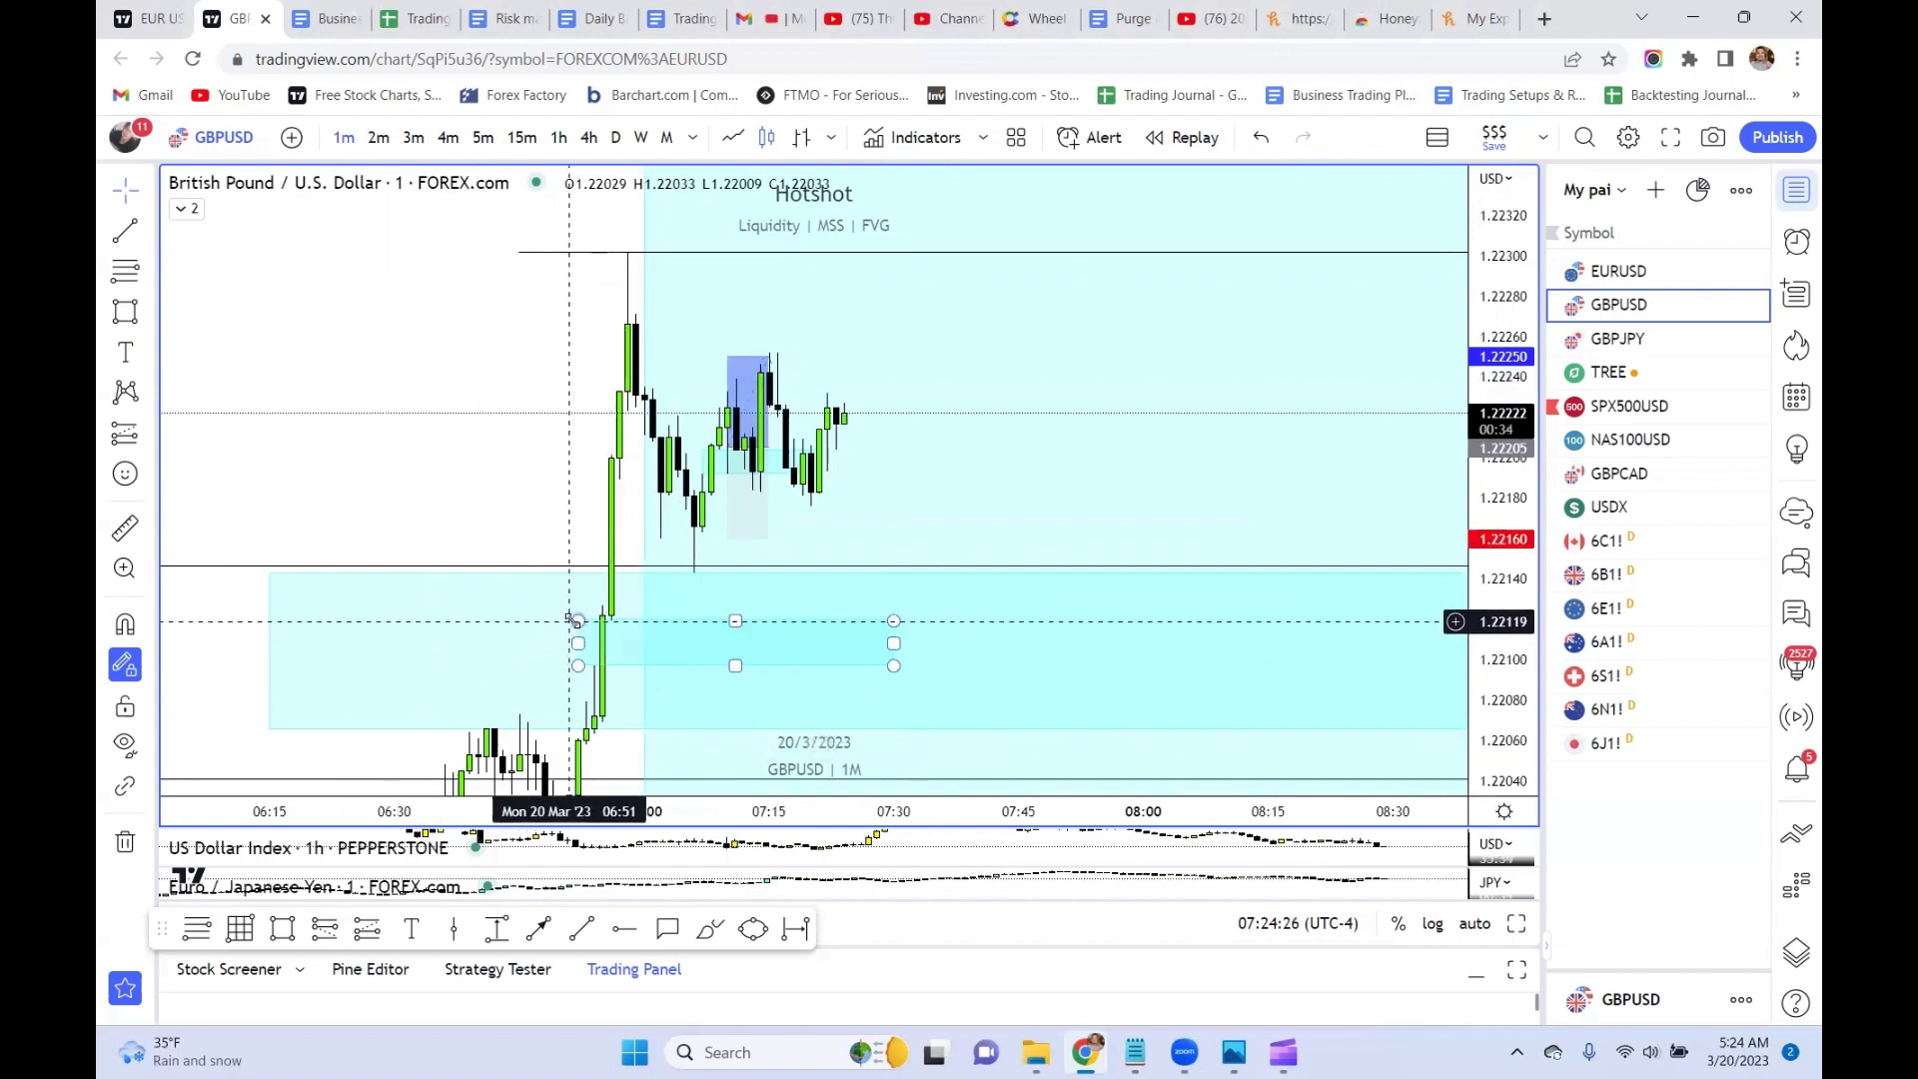
pyautogui.click(571, 832)
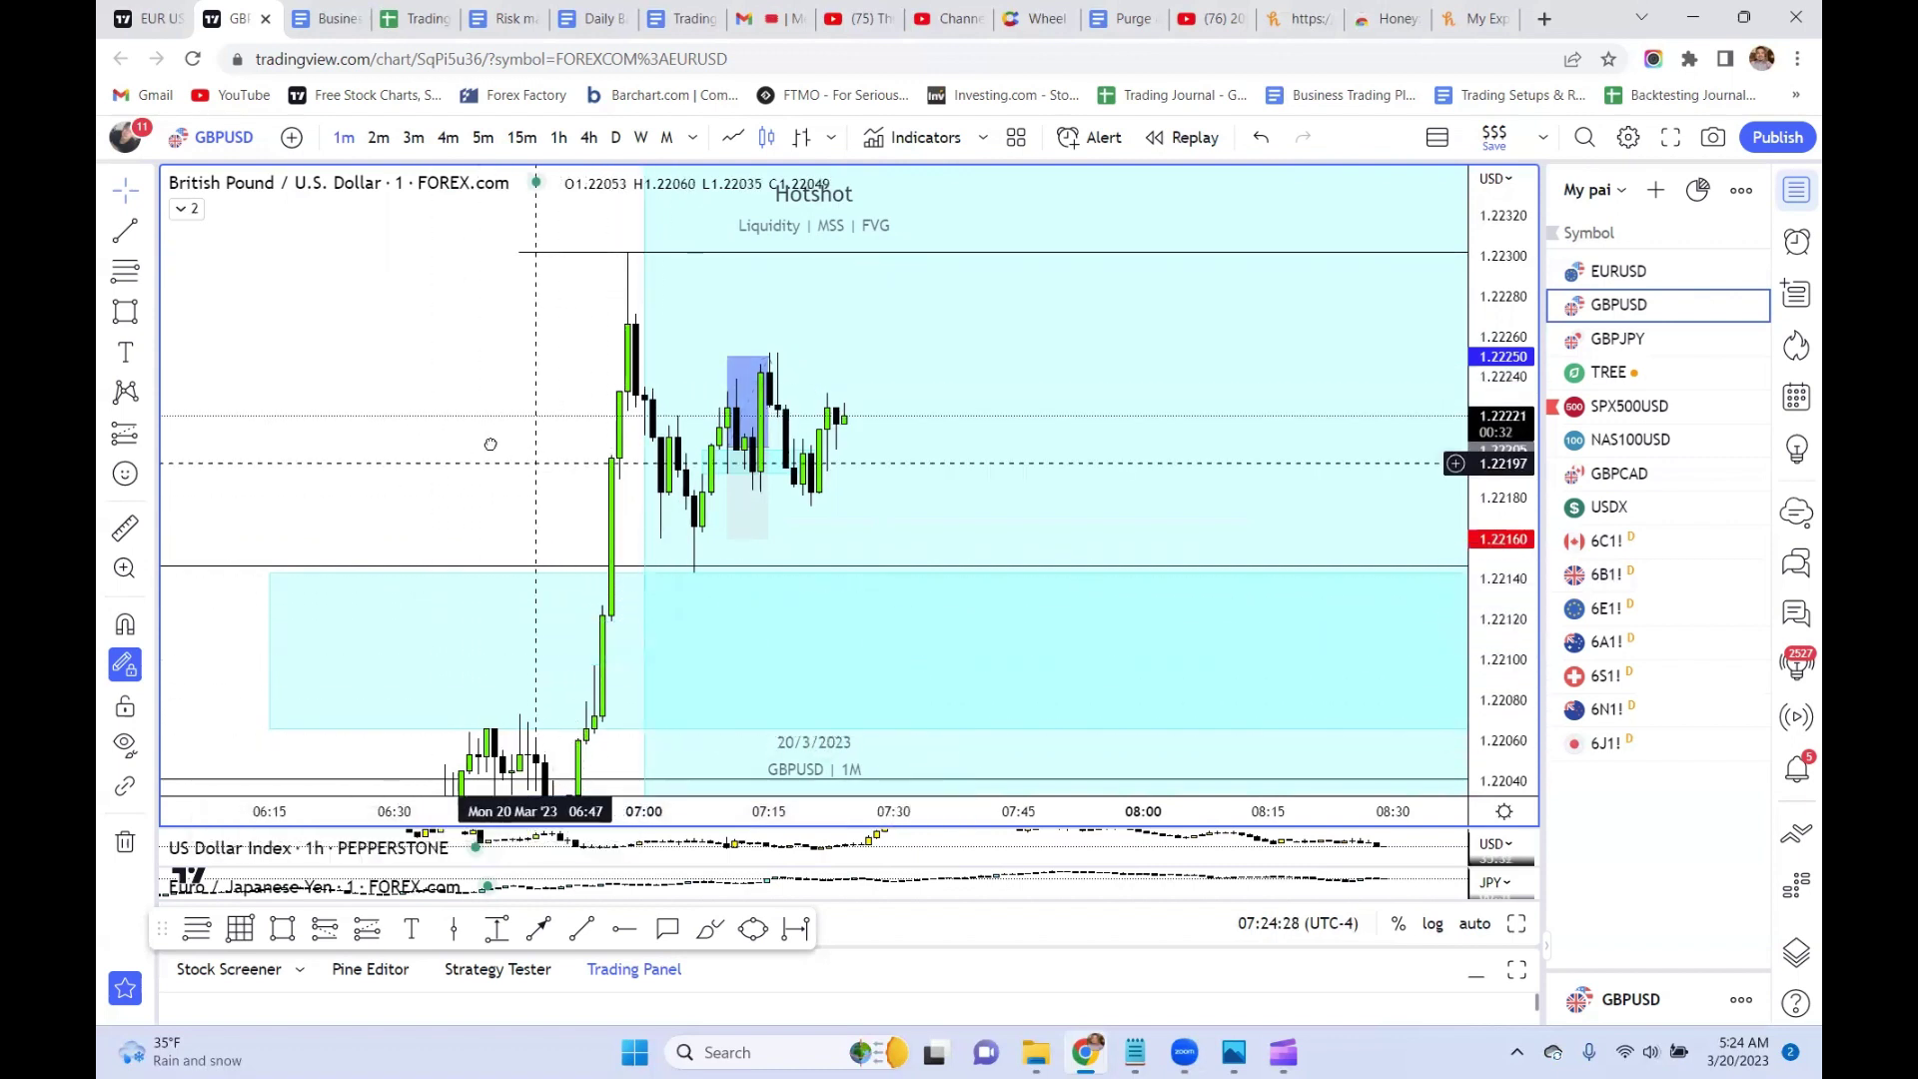
# - Add a GBPUSD price alert at 1.22143, along the upper edge of the light-blue zone
pyautogui.scroll(-3, 391, 630)
pyautogui.moveTo(384, 334); pyautogui.dragTo(351, 381)
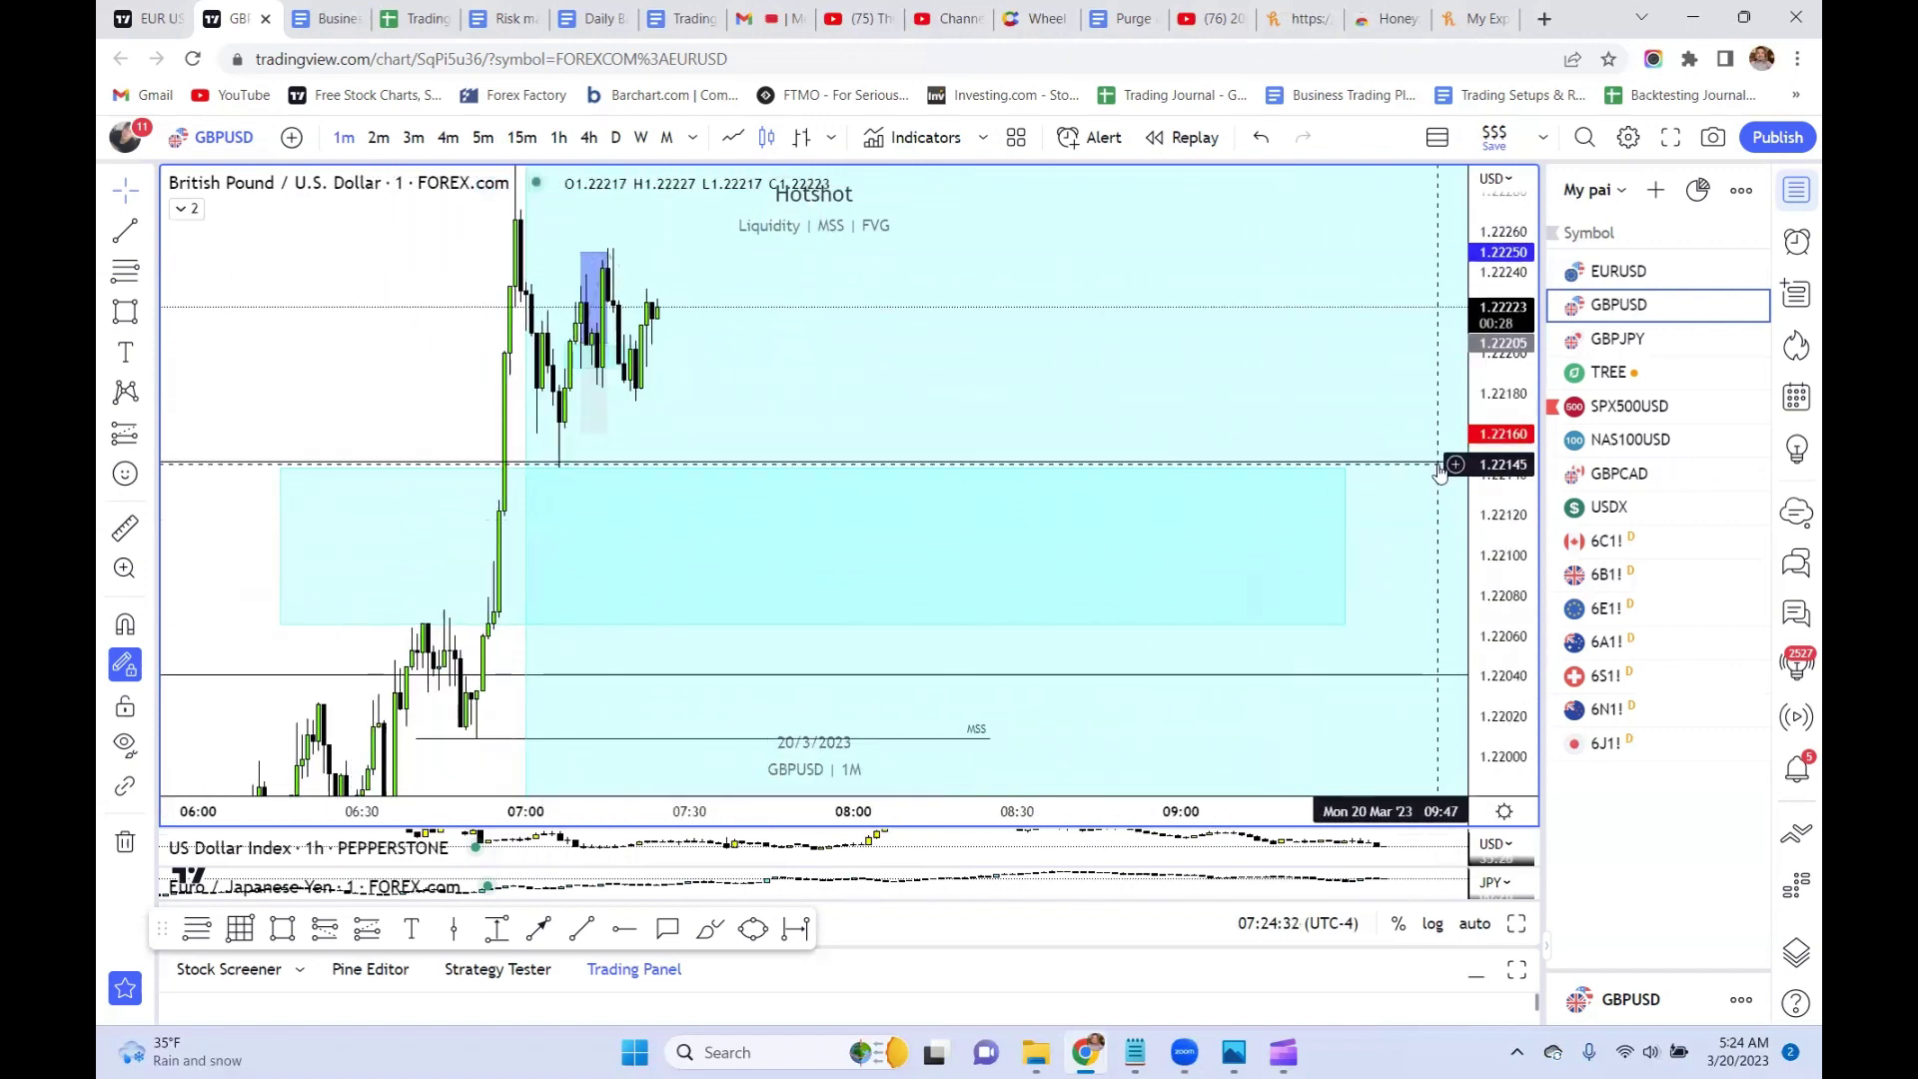
pyautogui.click(1454, 468)
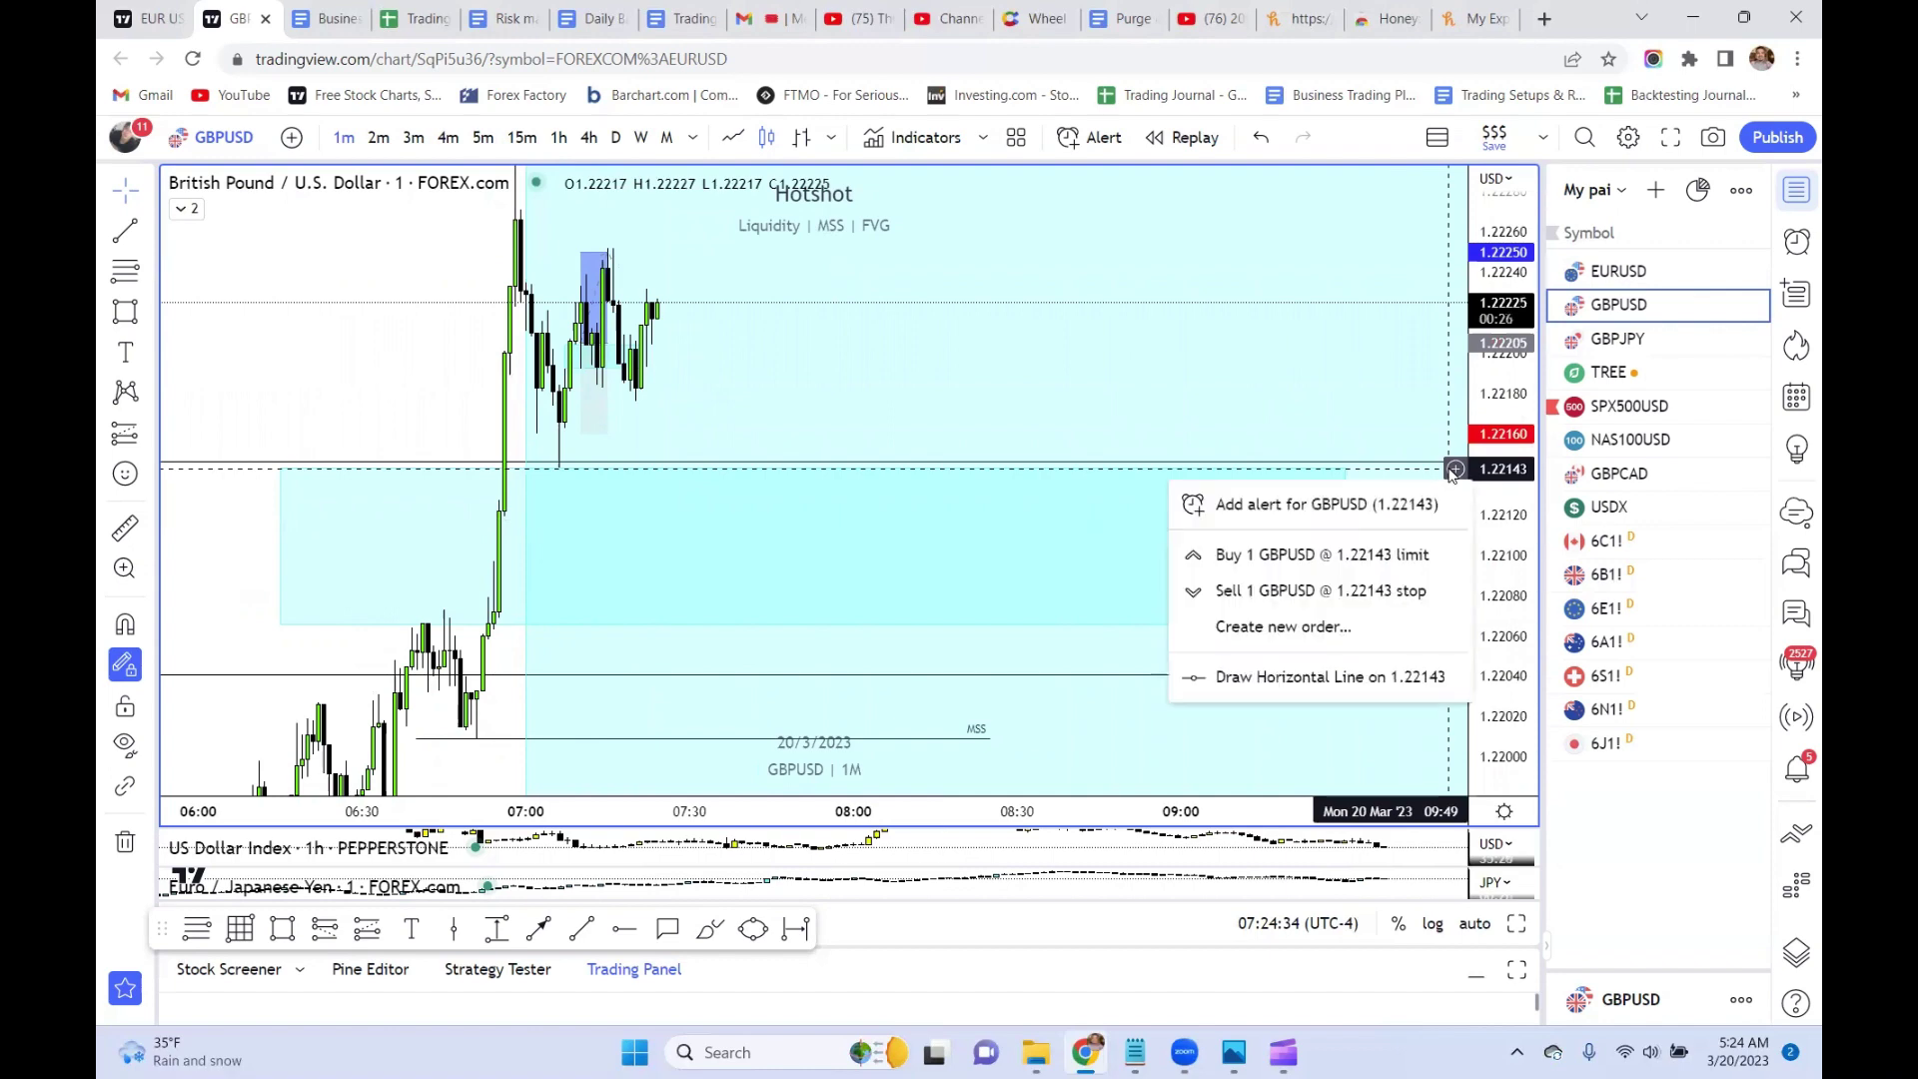
pyautogui.click(1319, 502)
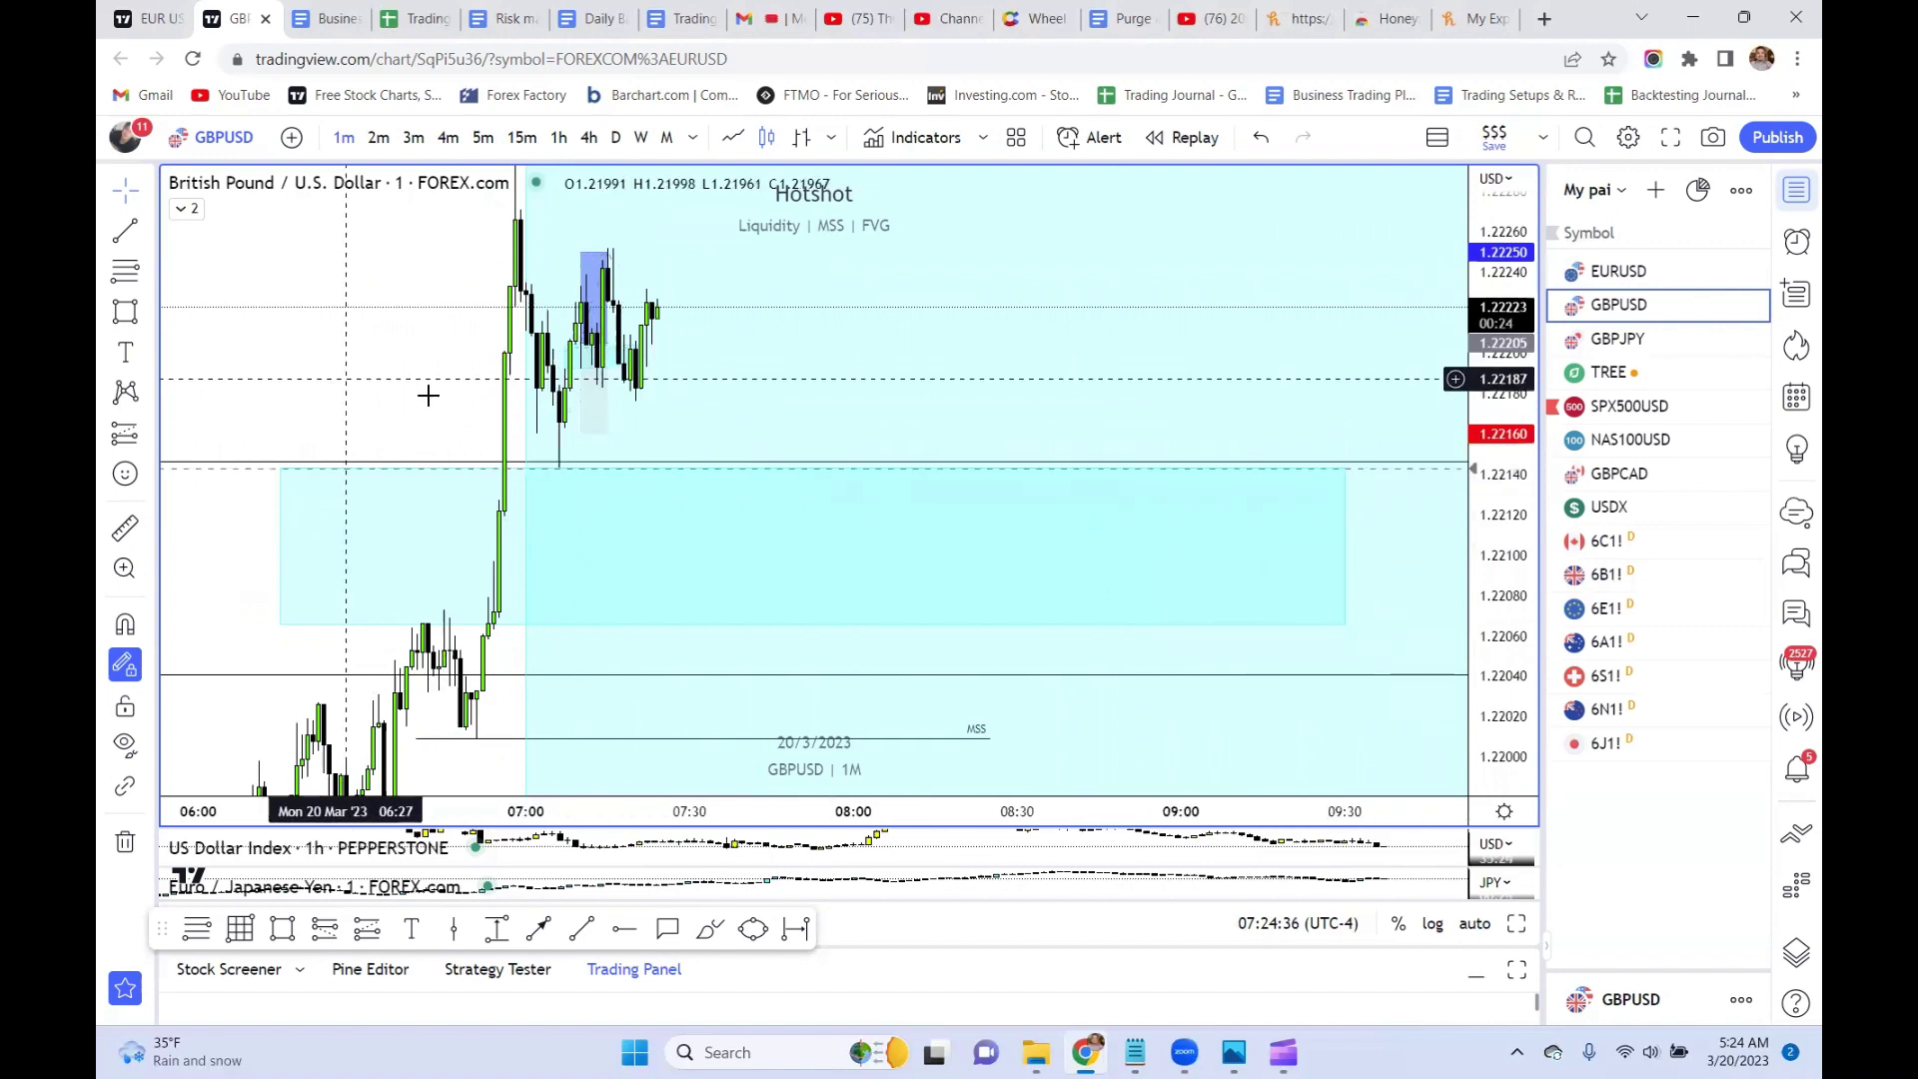
# - Remove the trade position and the small light-blue rectangle beside it from the 1-minute GBPUSD chart
pyautogui.click(482, 137)
pyautogui.click(345, 139)
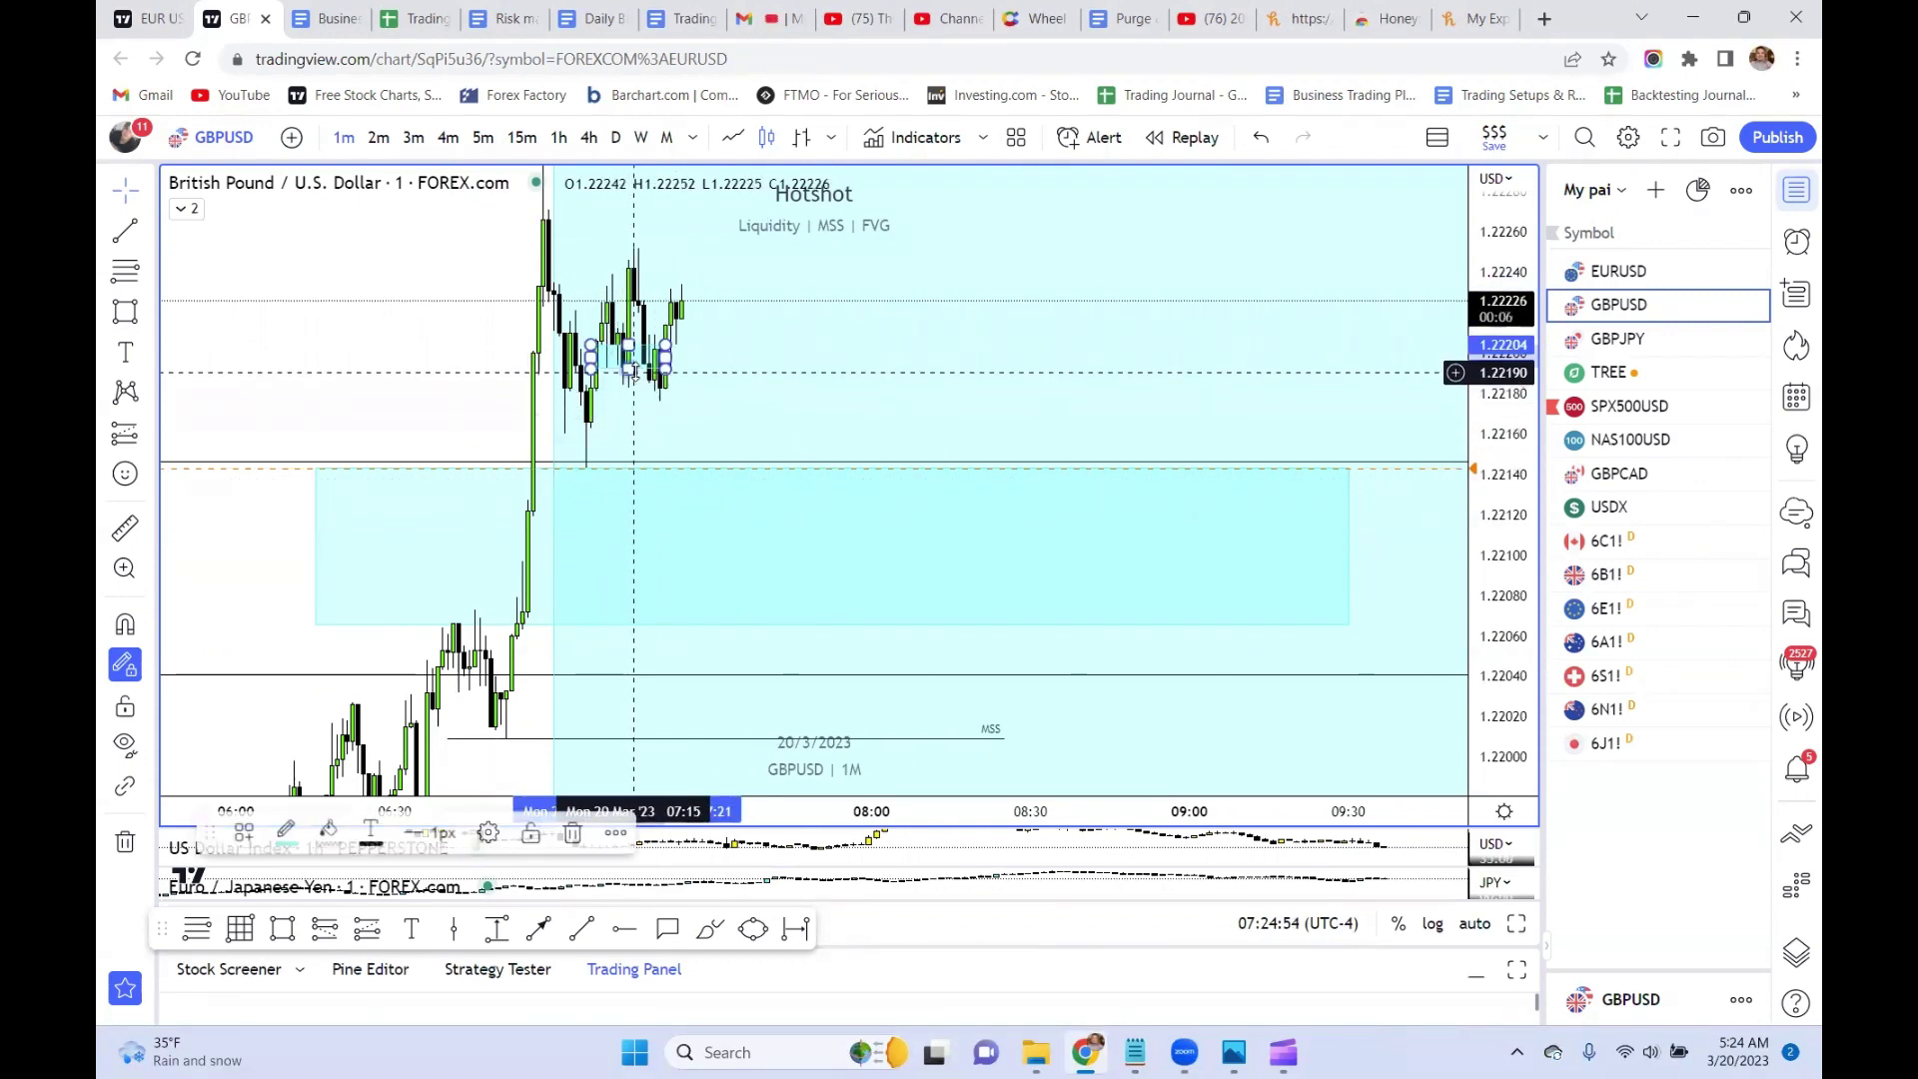
pyautogui.moveTo(728, 449); pyautogui.dragTo(736, 530)
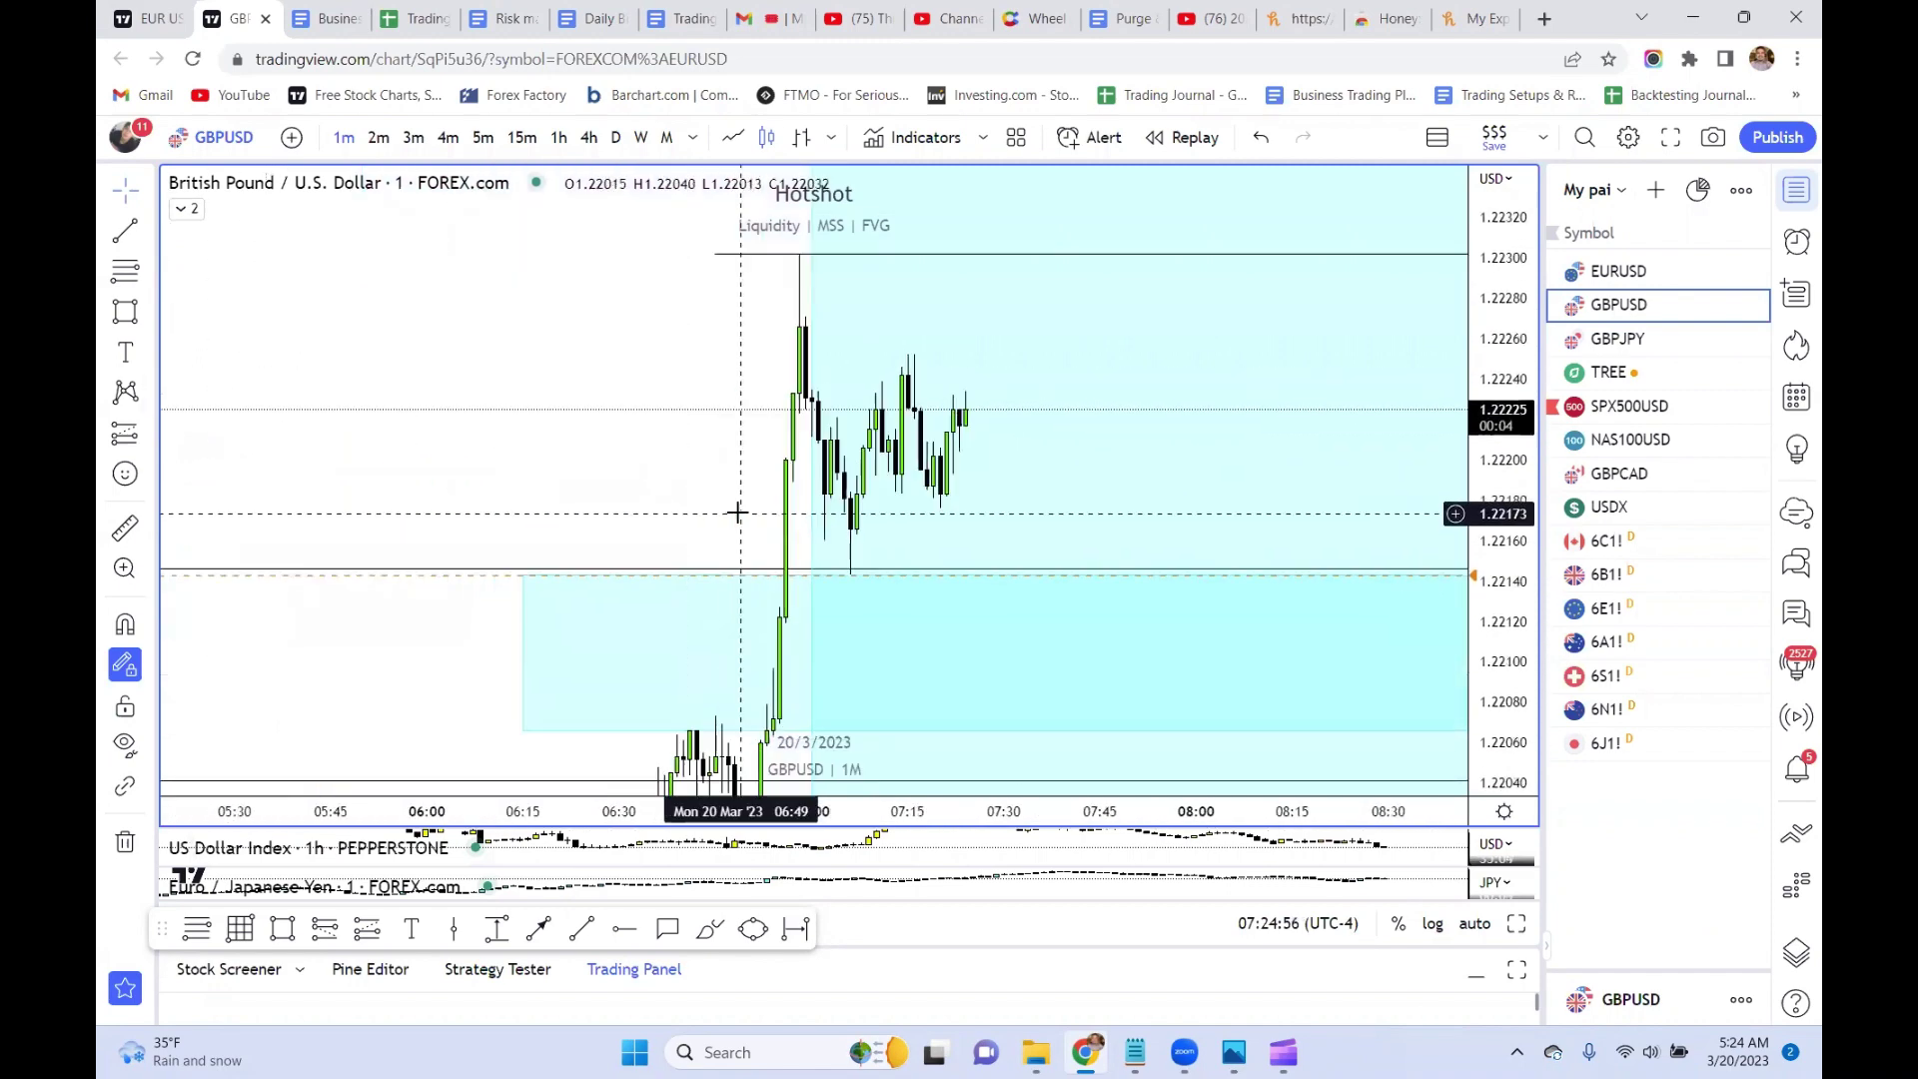
pyautogui.scroll(3, 1388, 699)
pyautogui.moveTo(326, 514); pyautogui.dragTo(523, 771)
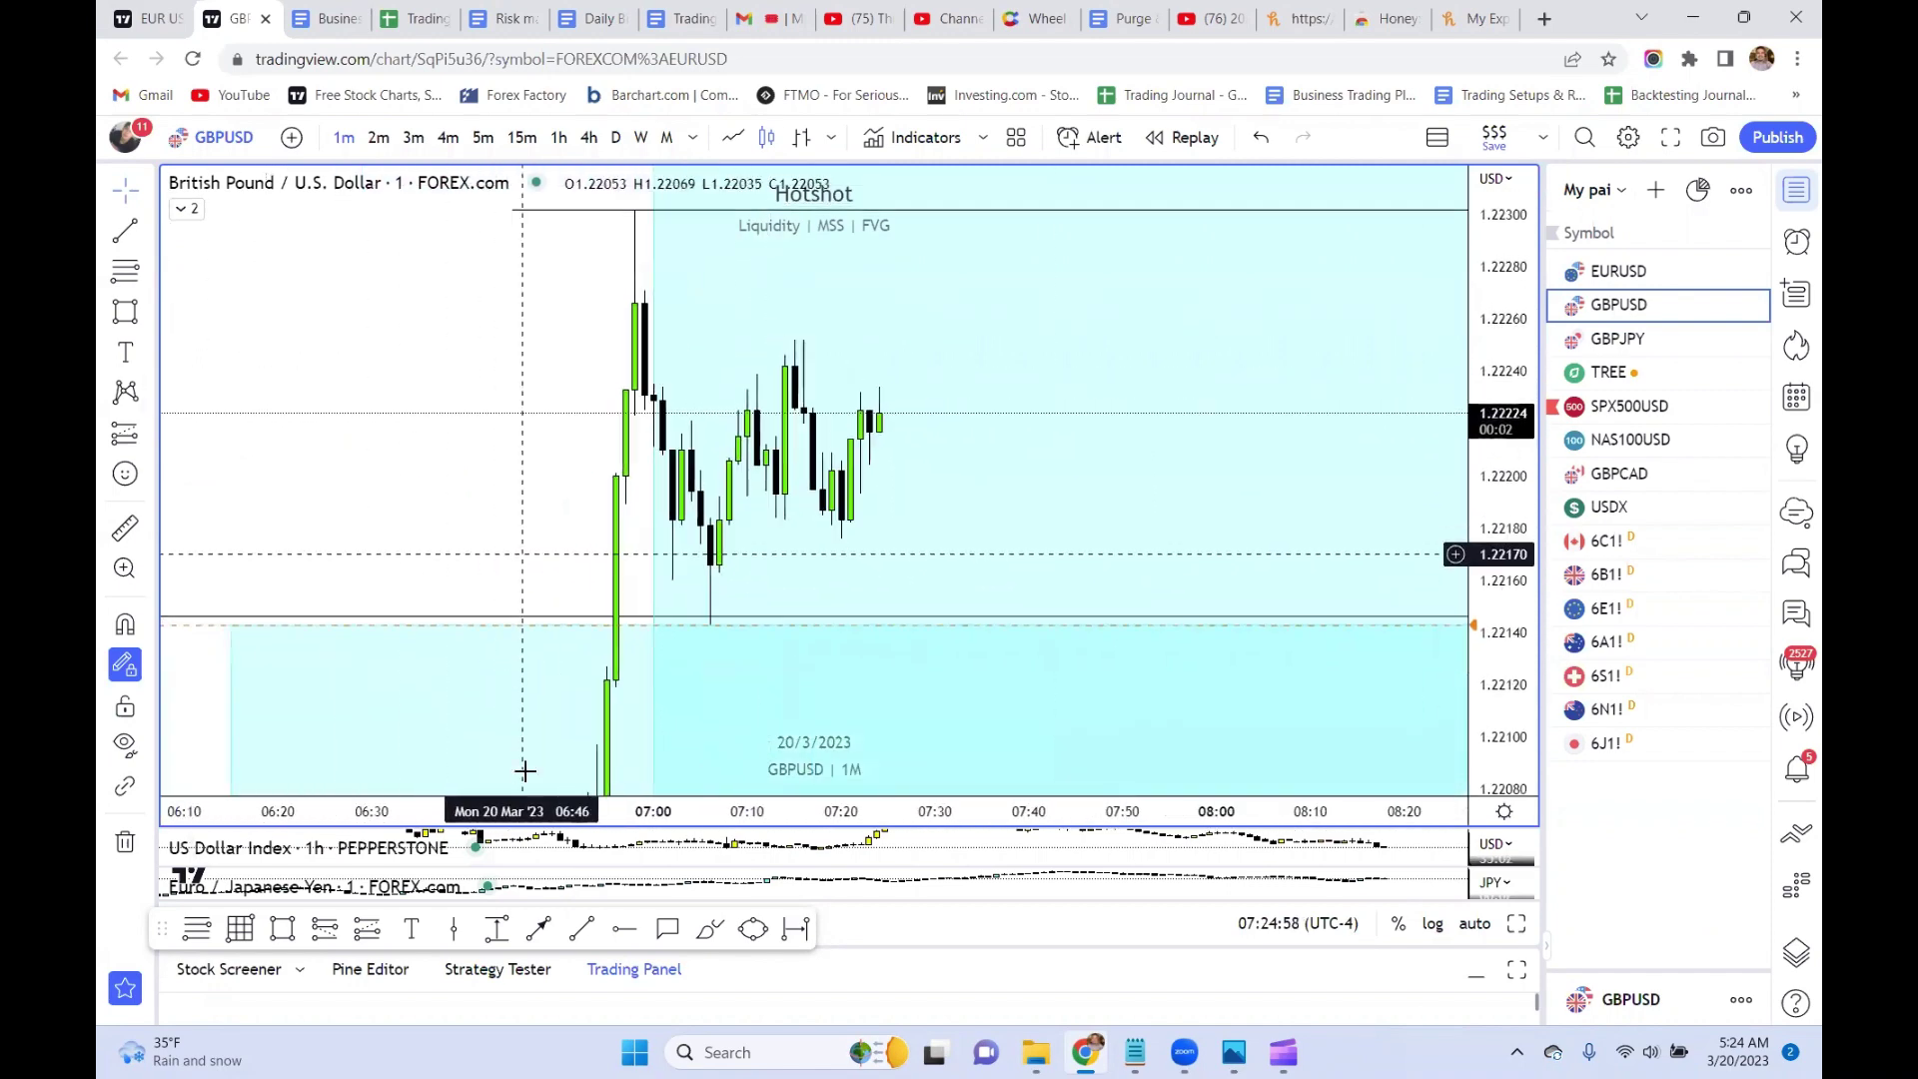
pyautogui.click(539, 930)
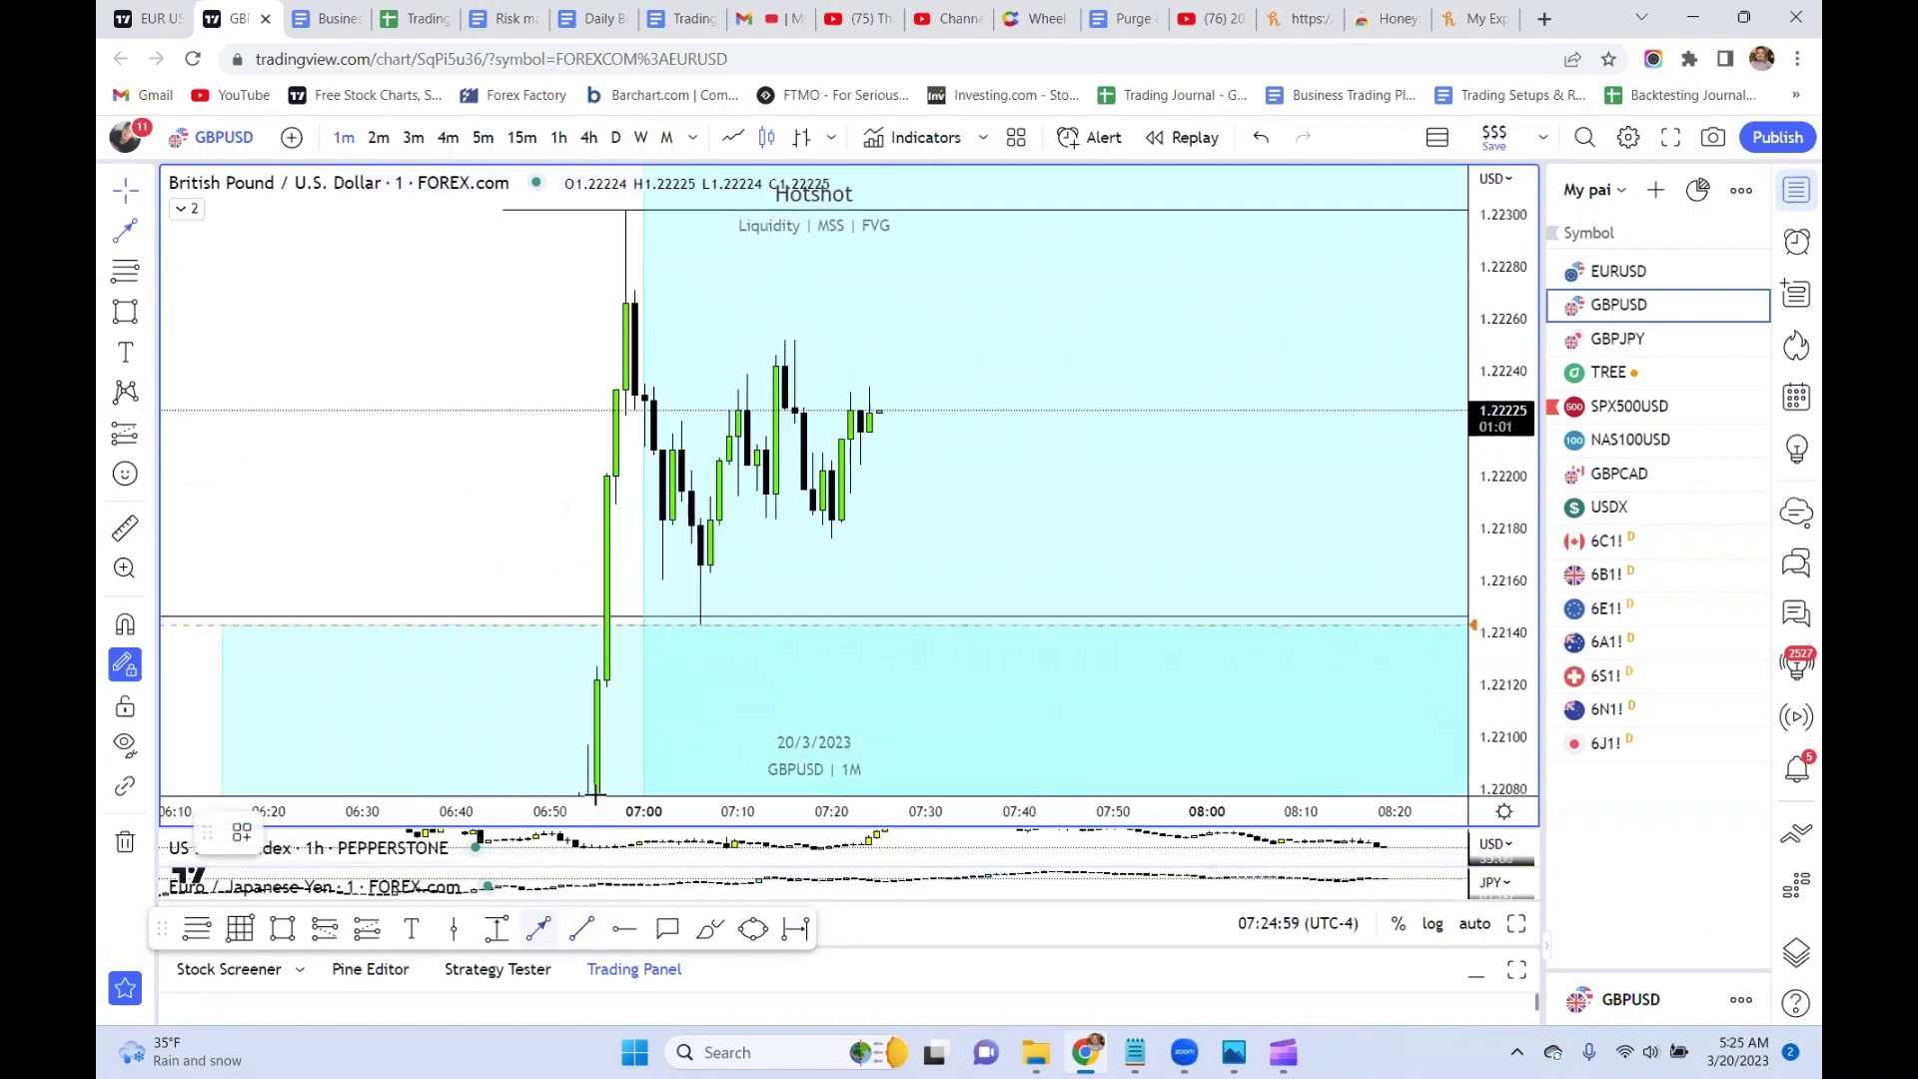
pyautogui.click(916, 602)
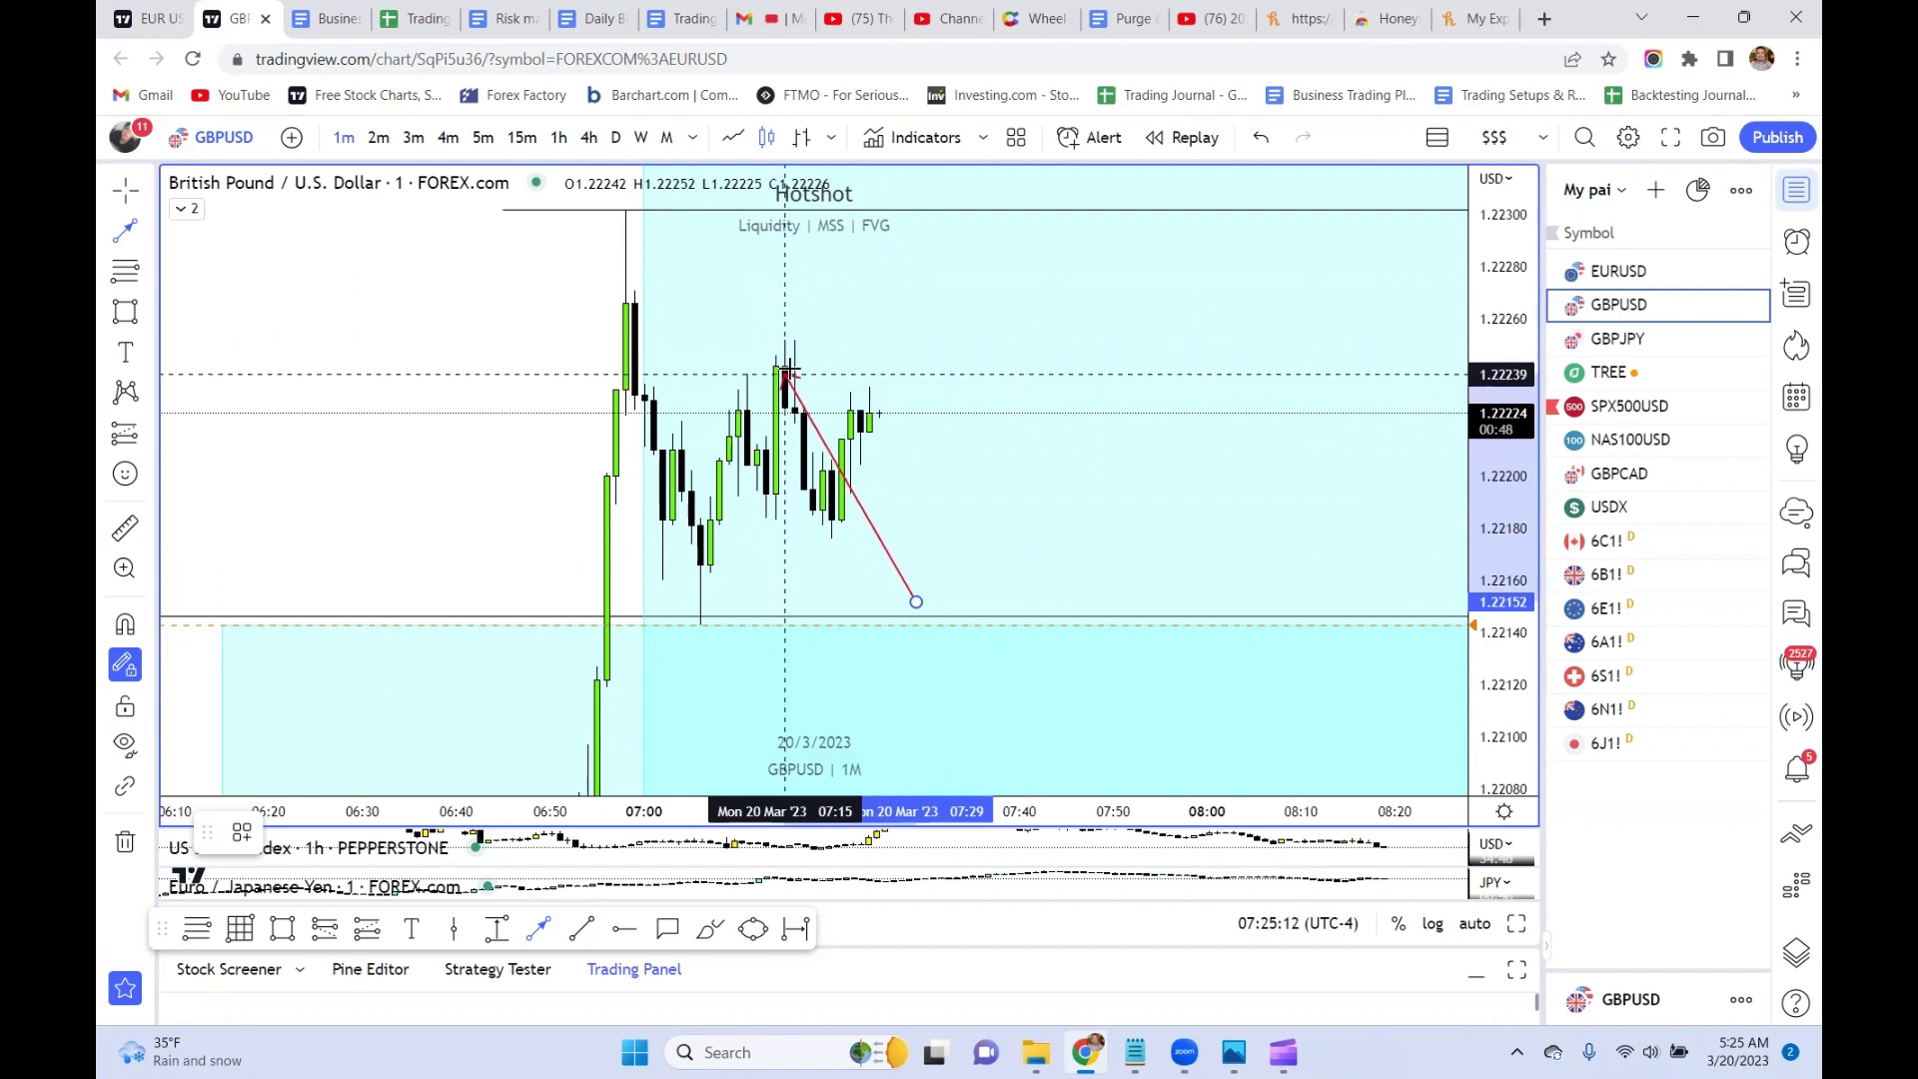
pyautogui.press('Escape')
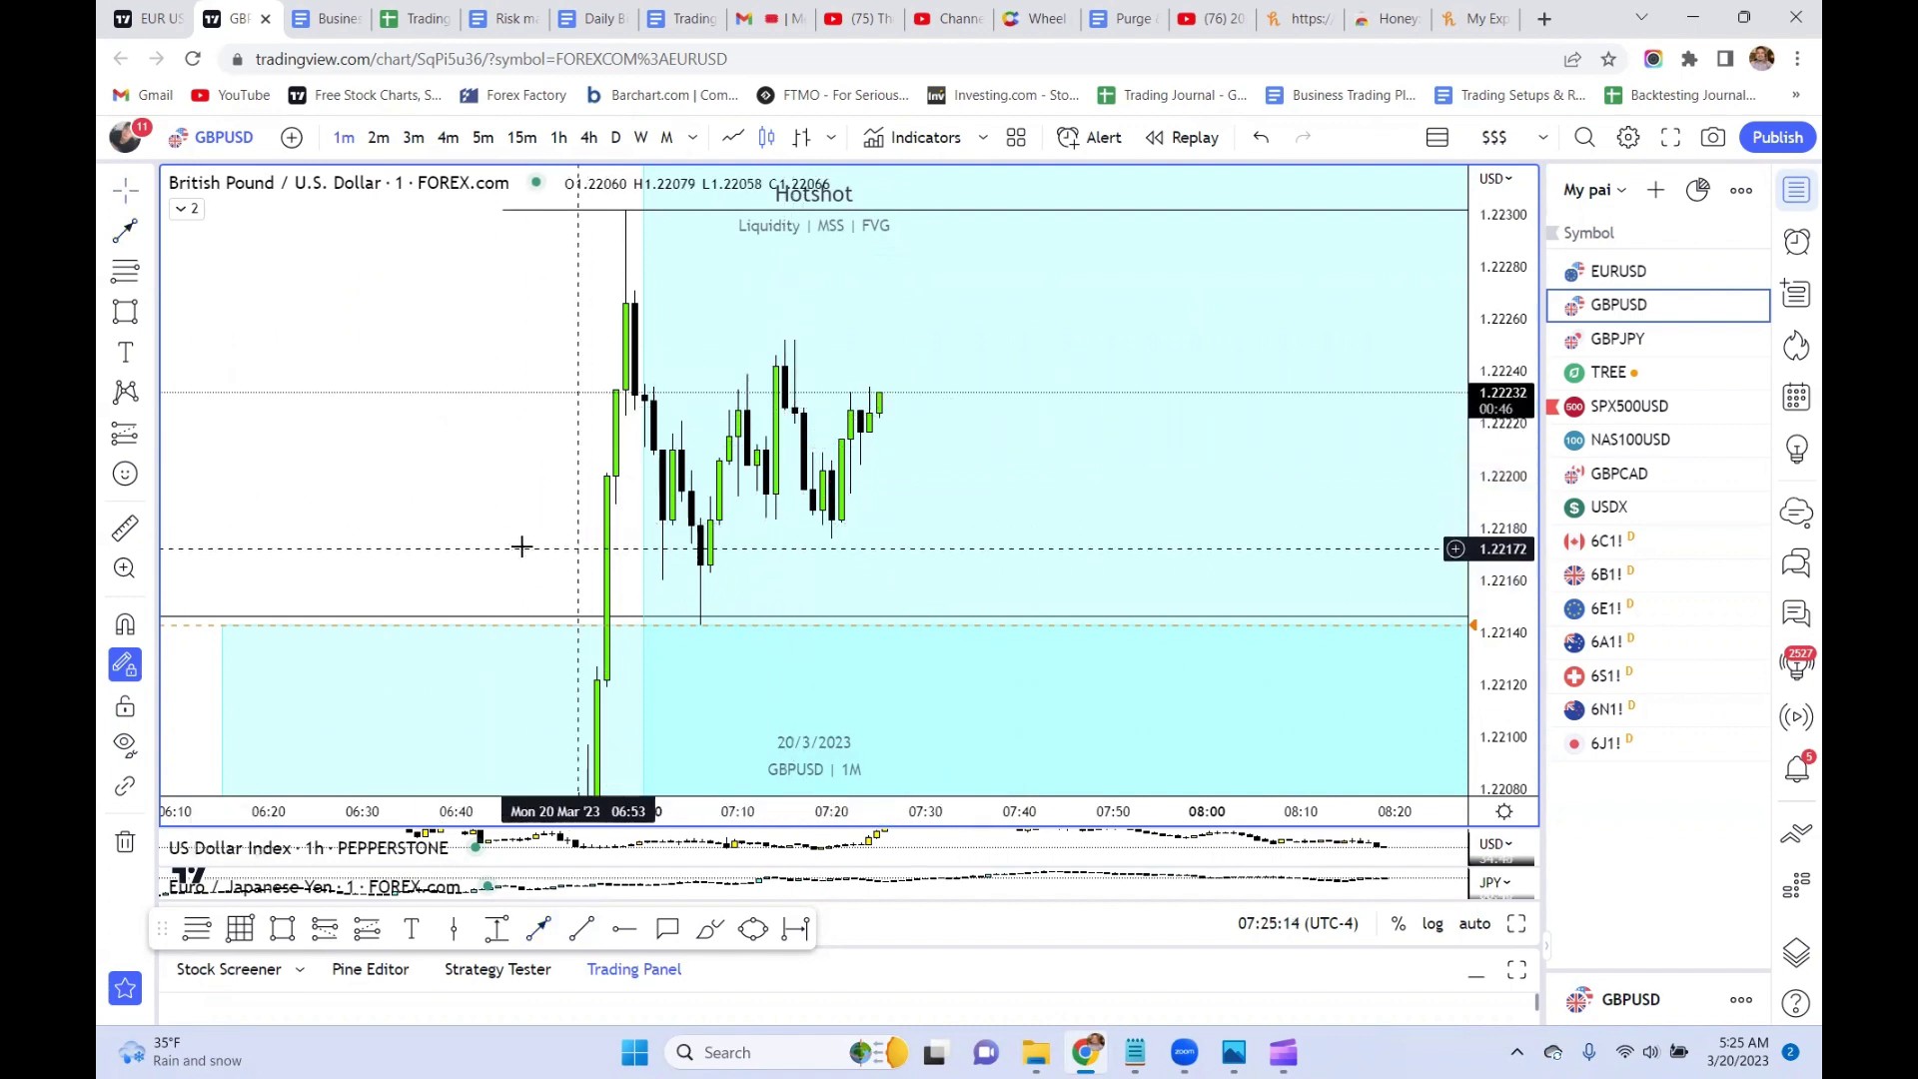
# - Reset the price scale and review the 1-minute GBPUSD candles between the alert level and the session high line
pyautogui.scroll(-4, 520, 547)
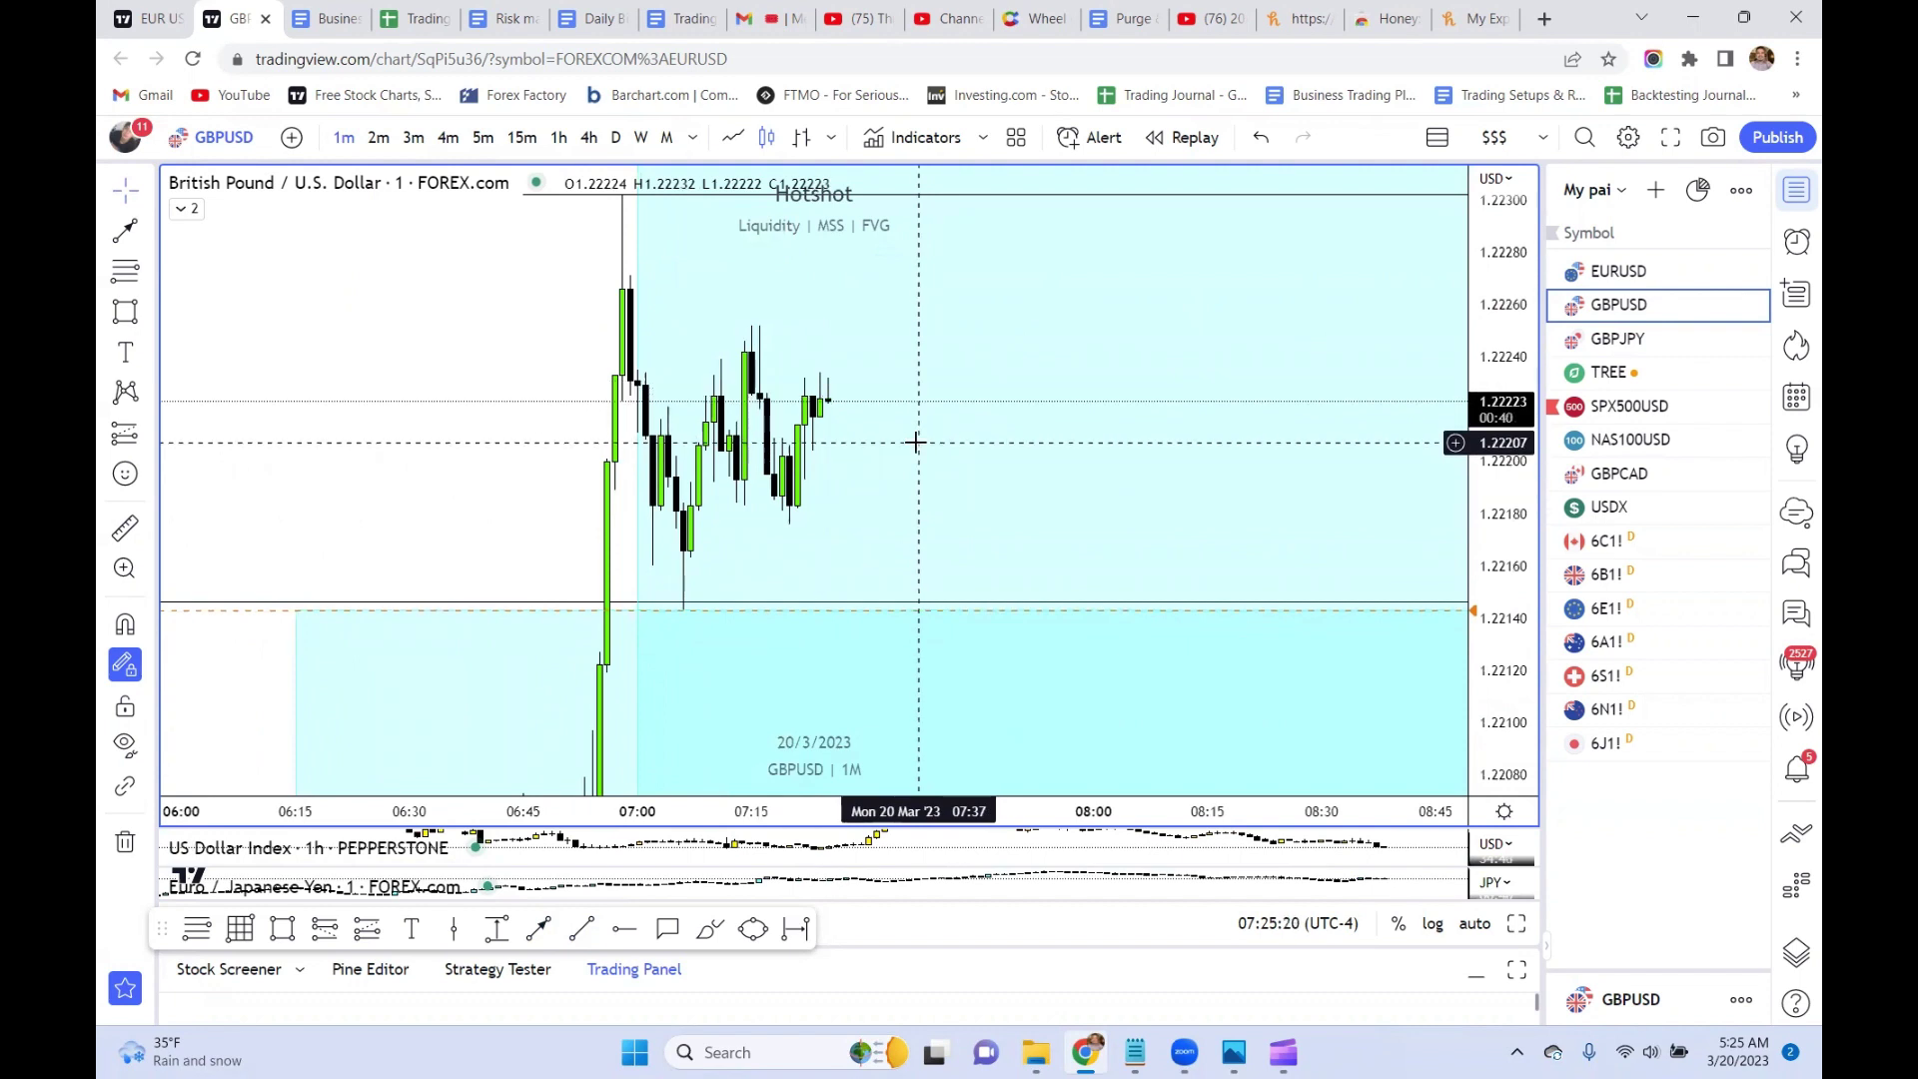
pyautogui.scroll(-3, 914, 441)
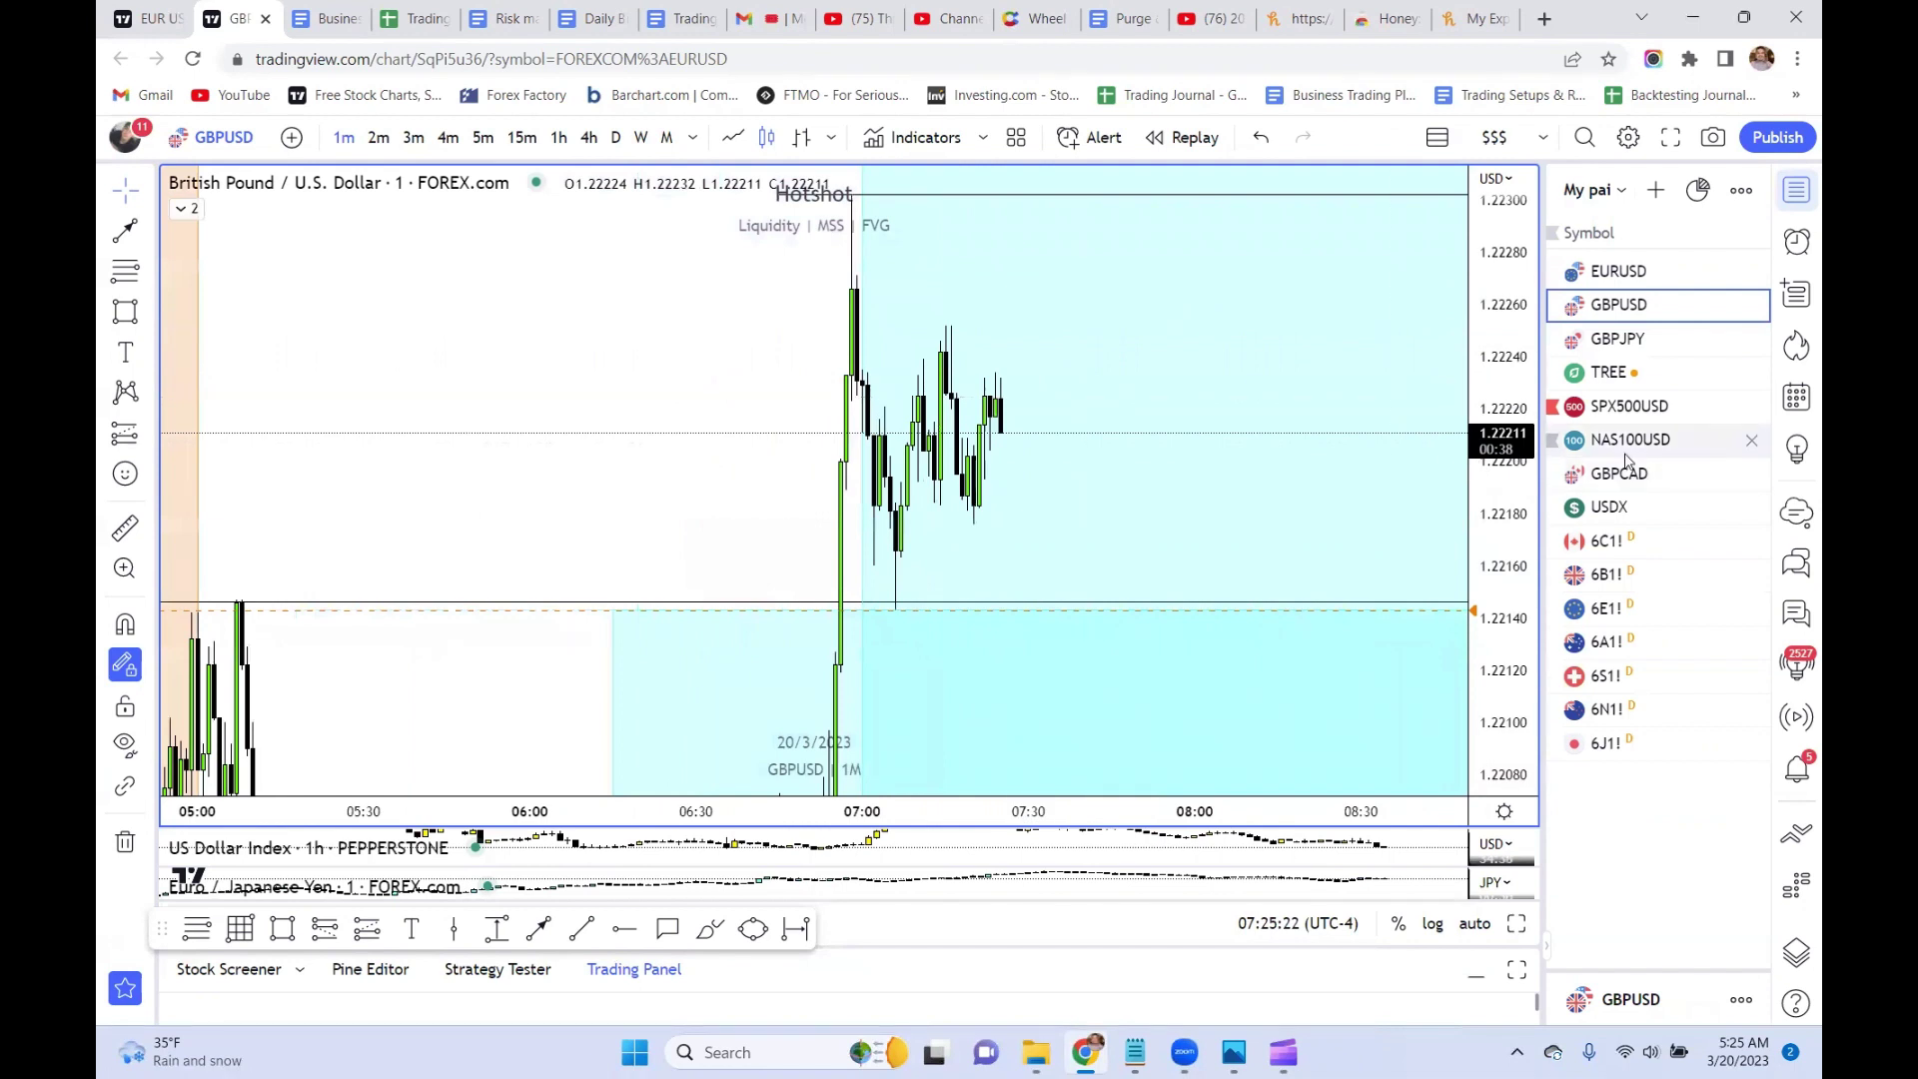
pyautogui.doubleClick(1507, 500)
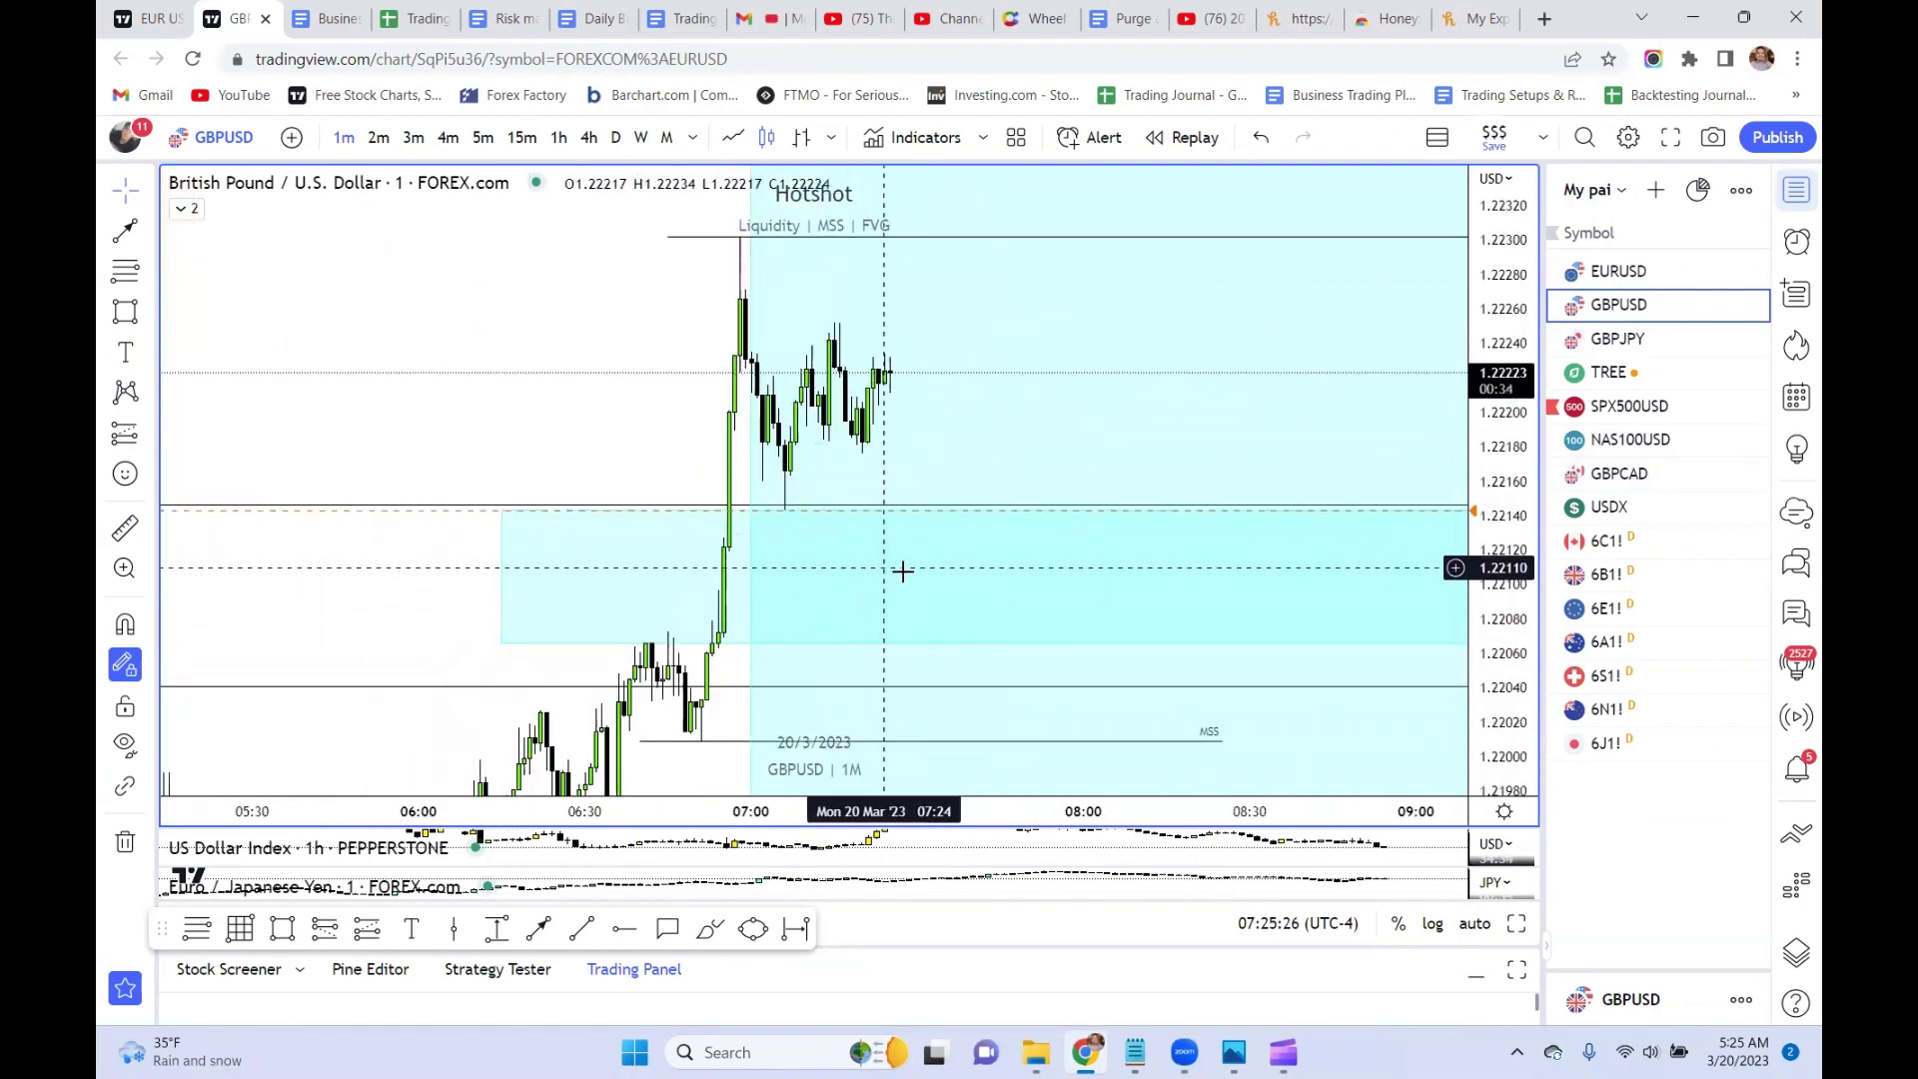
pyautogui.moveTo(575, 390); pyautogui.dragTo(455, 413)
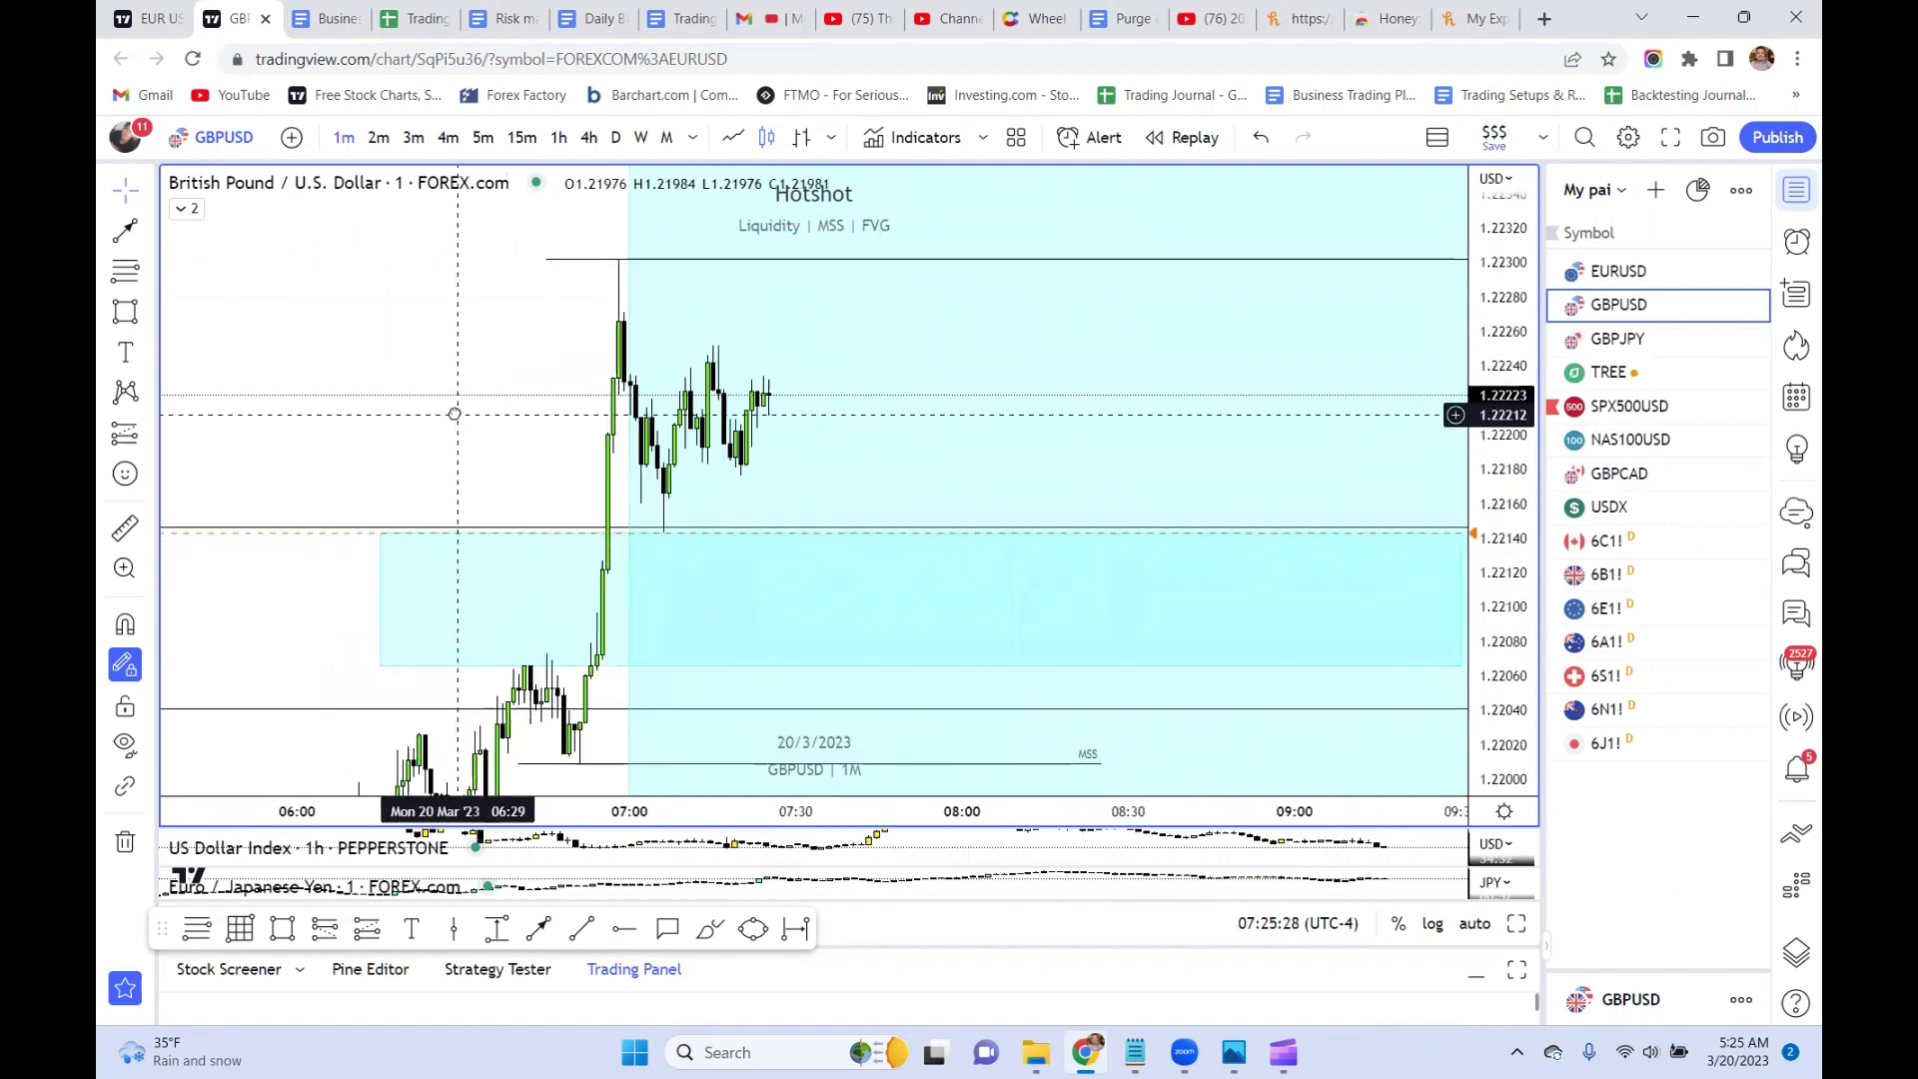
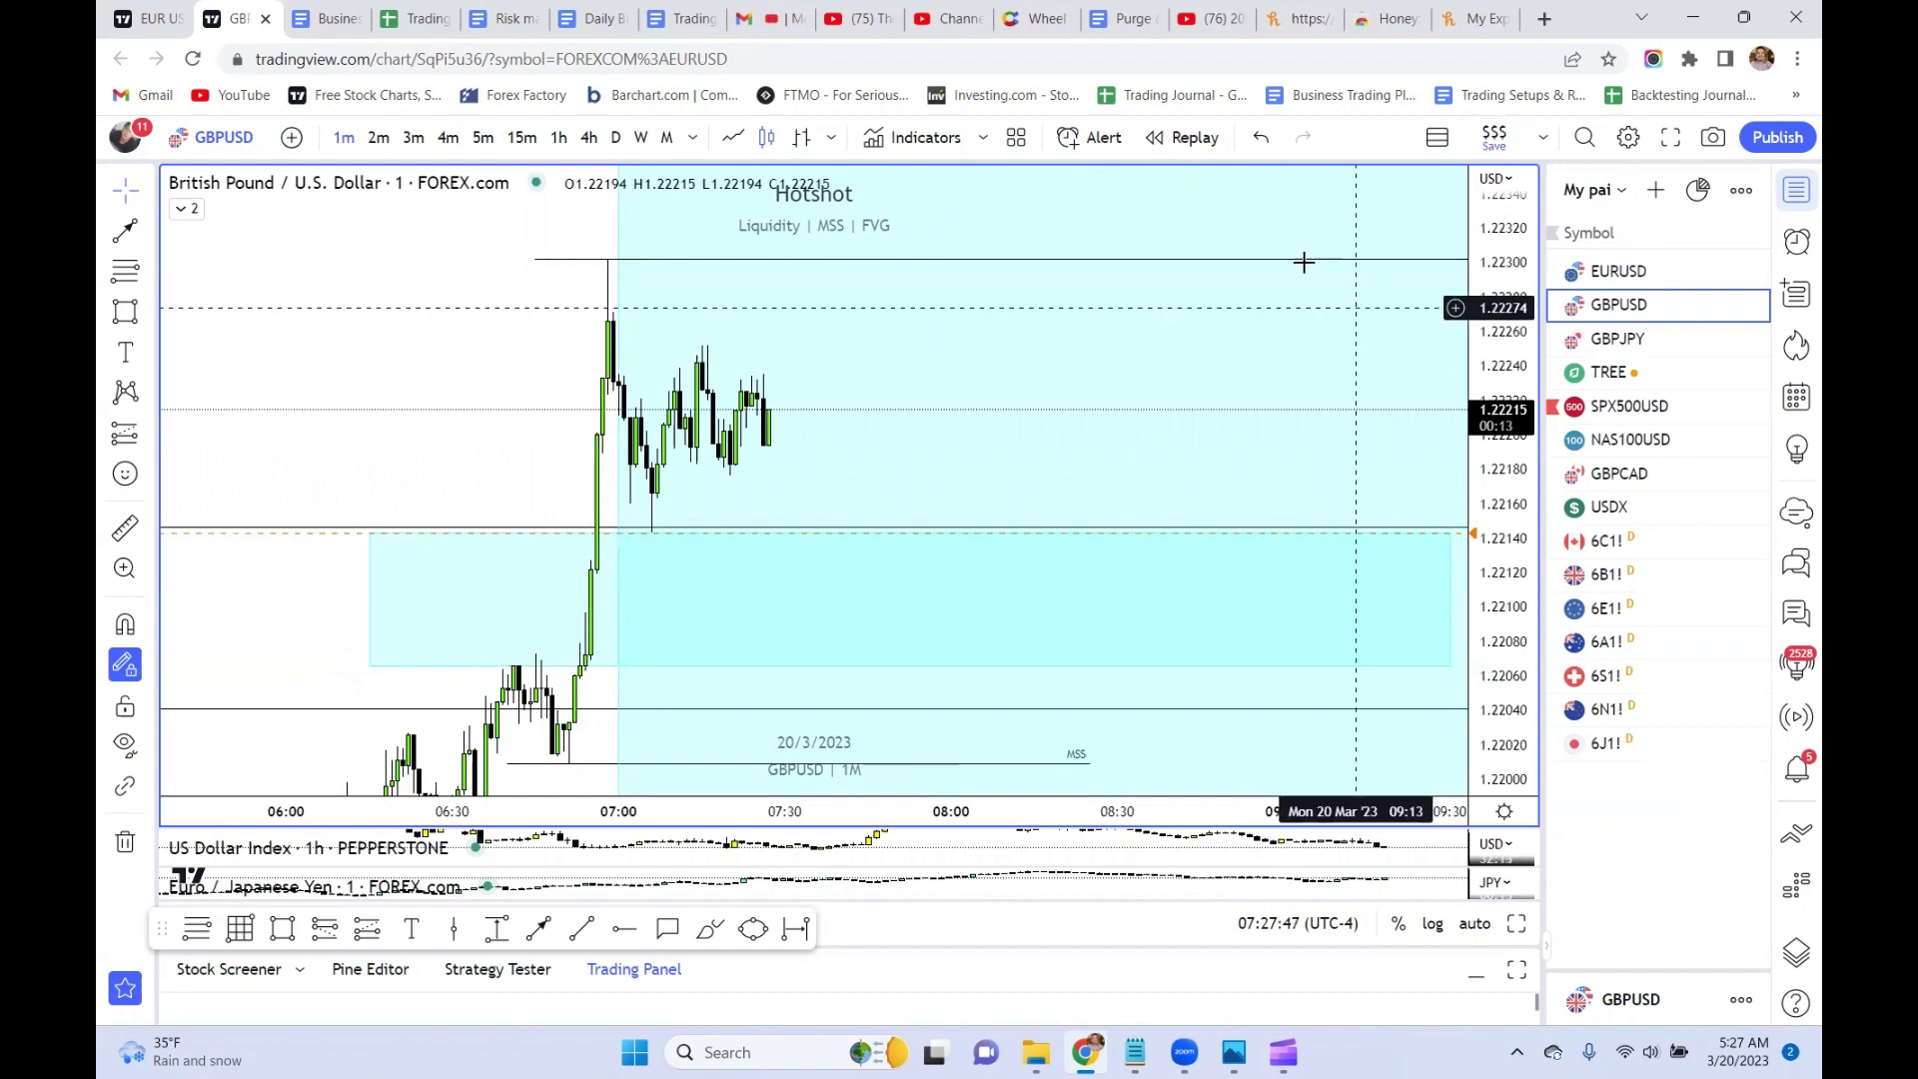
# - Compare the daily bias on US Dollar Index (USDX) and British Pound futures (6B1!) with the daily GBPUSD chart
pyautogui.click(616, 137)
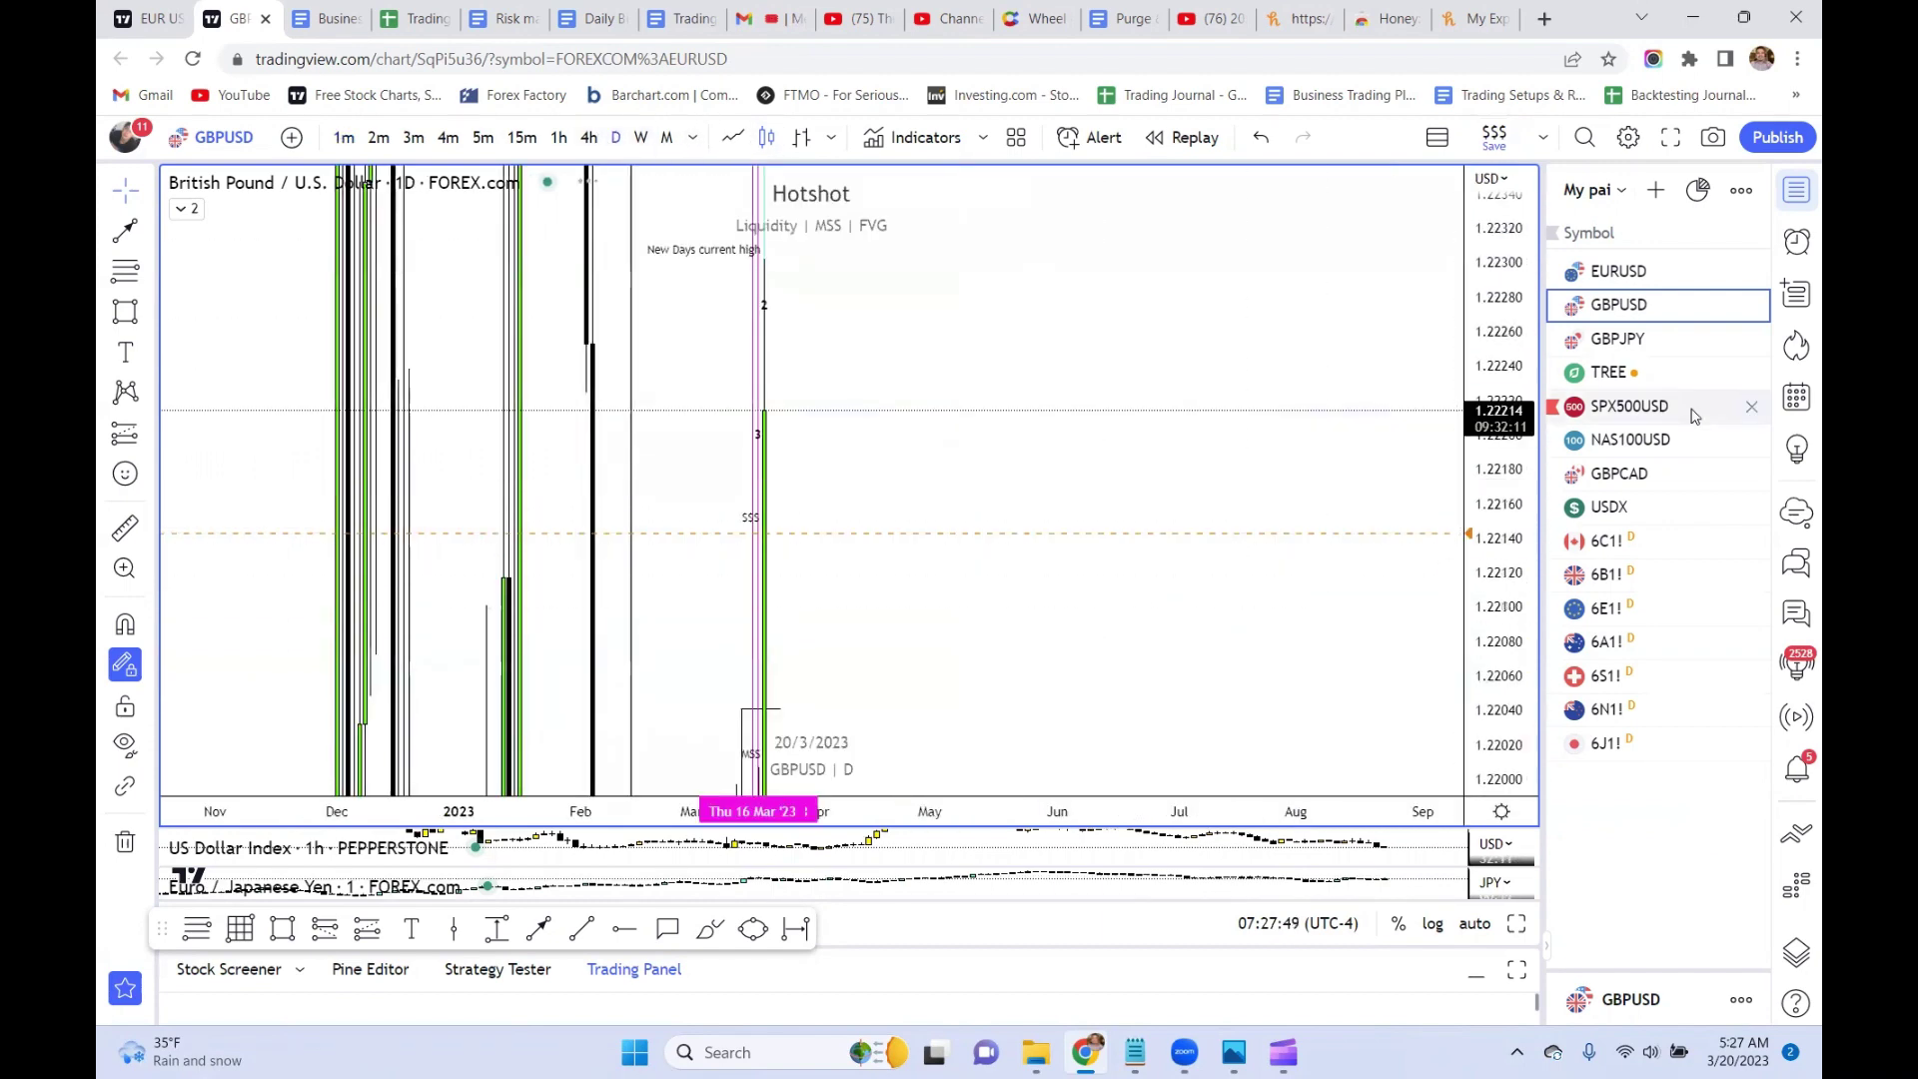
pyautogui.click(1688, 506)
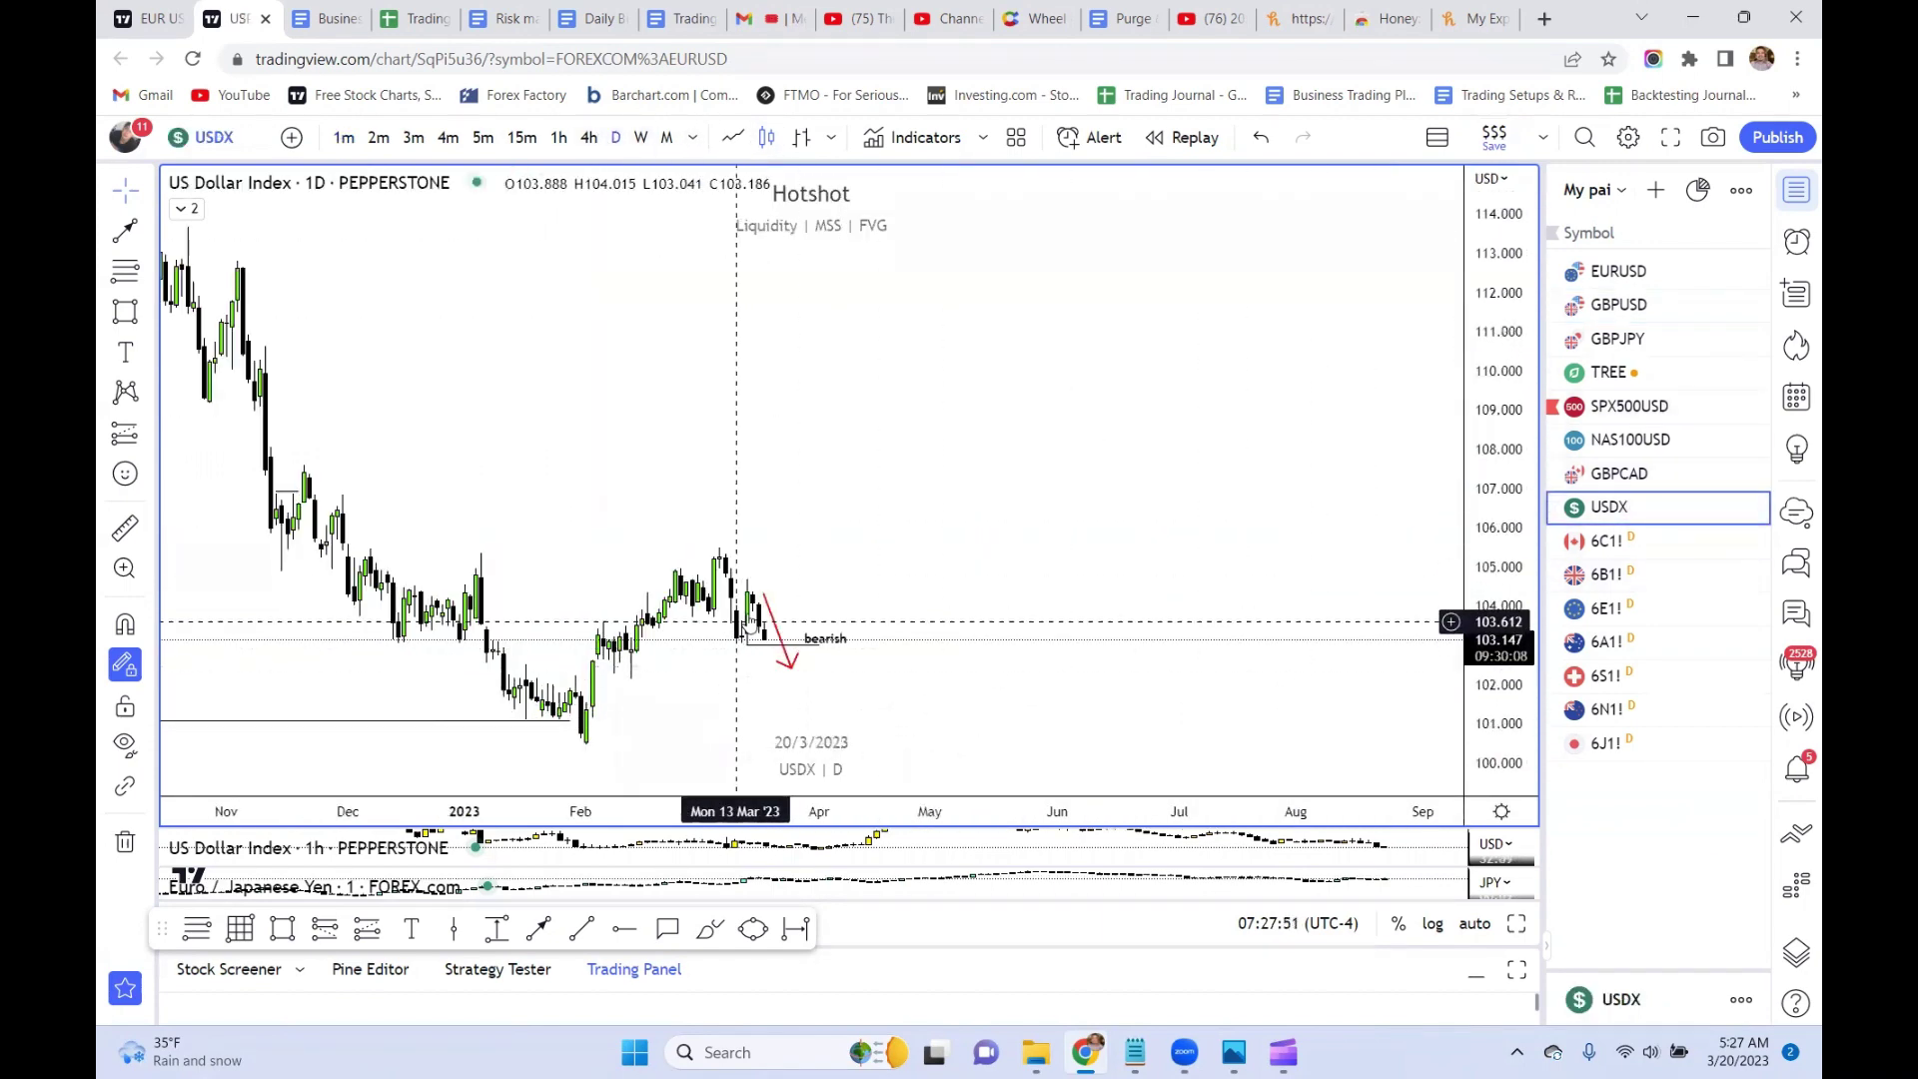
pyautogui.click(1608, 575)
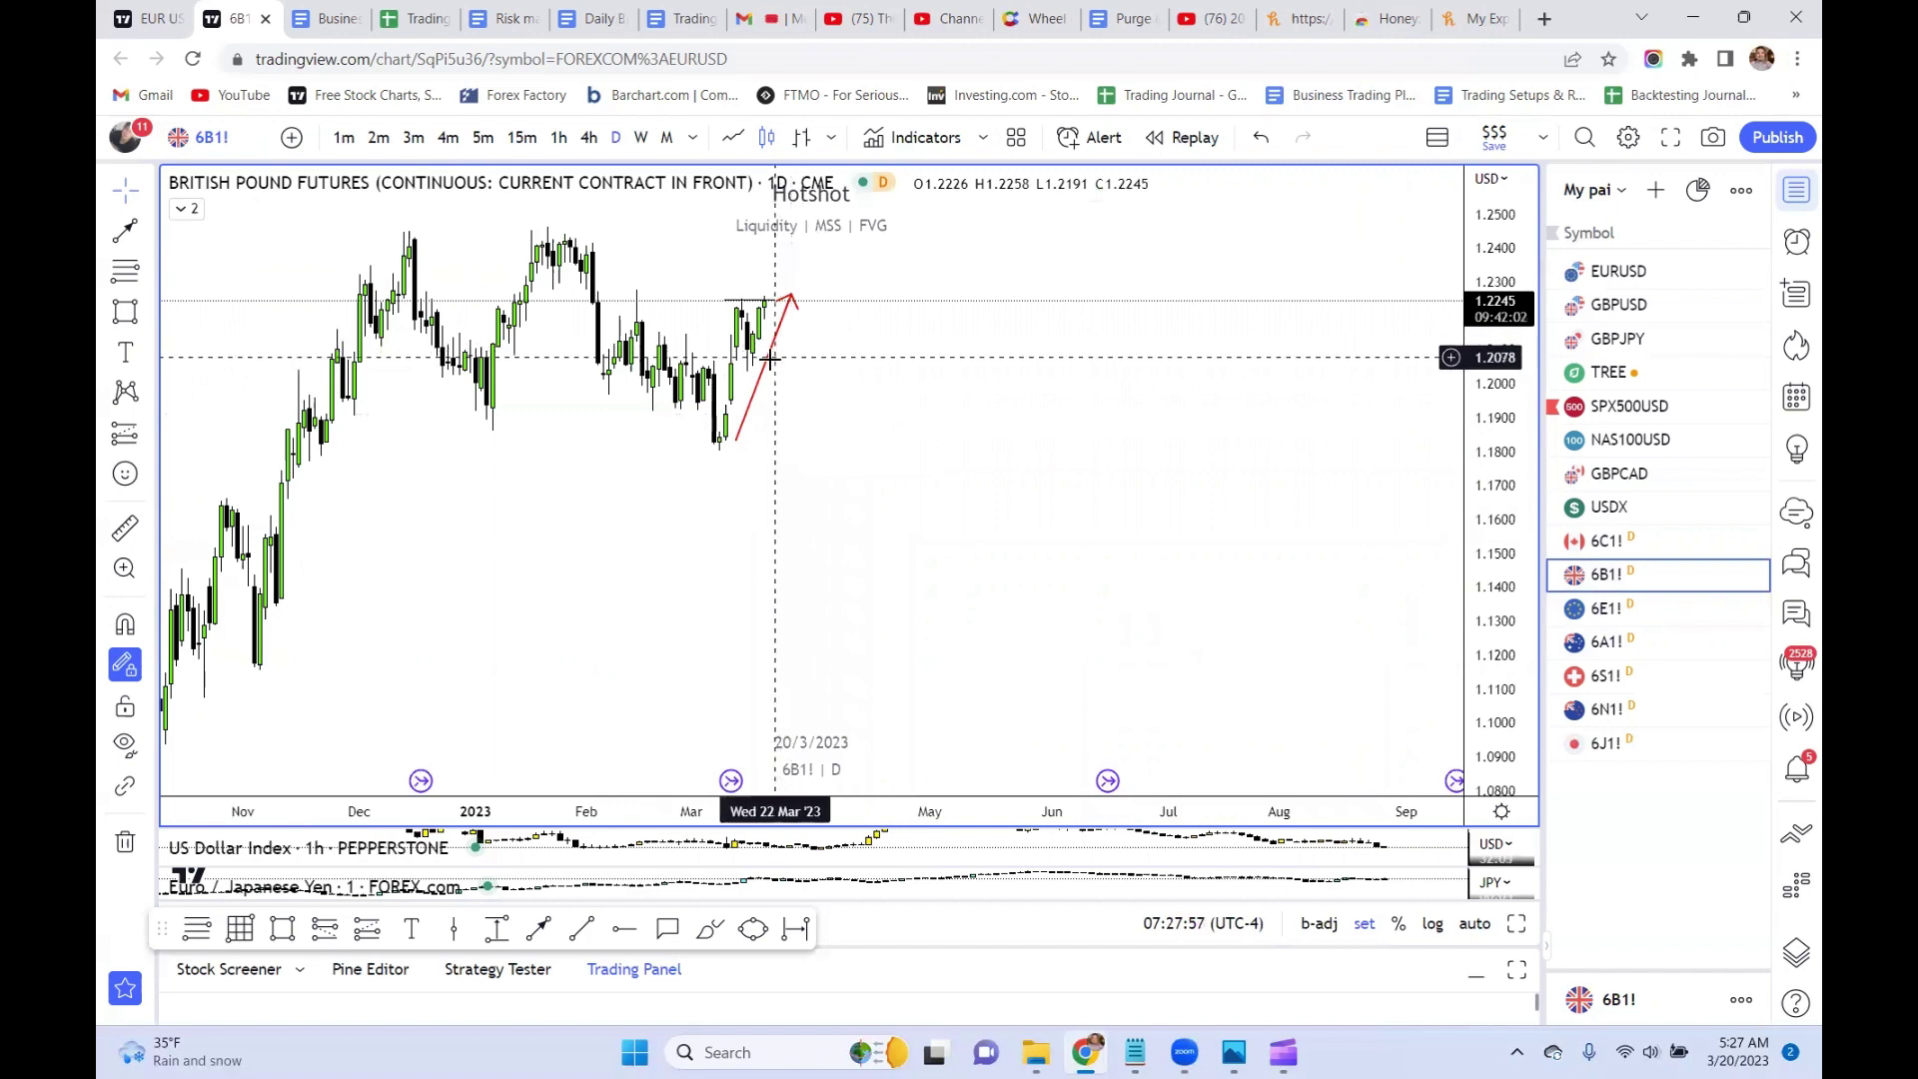
pyautogui.press('Up')
pyautogui.press('Up')
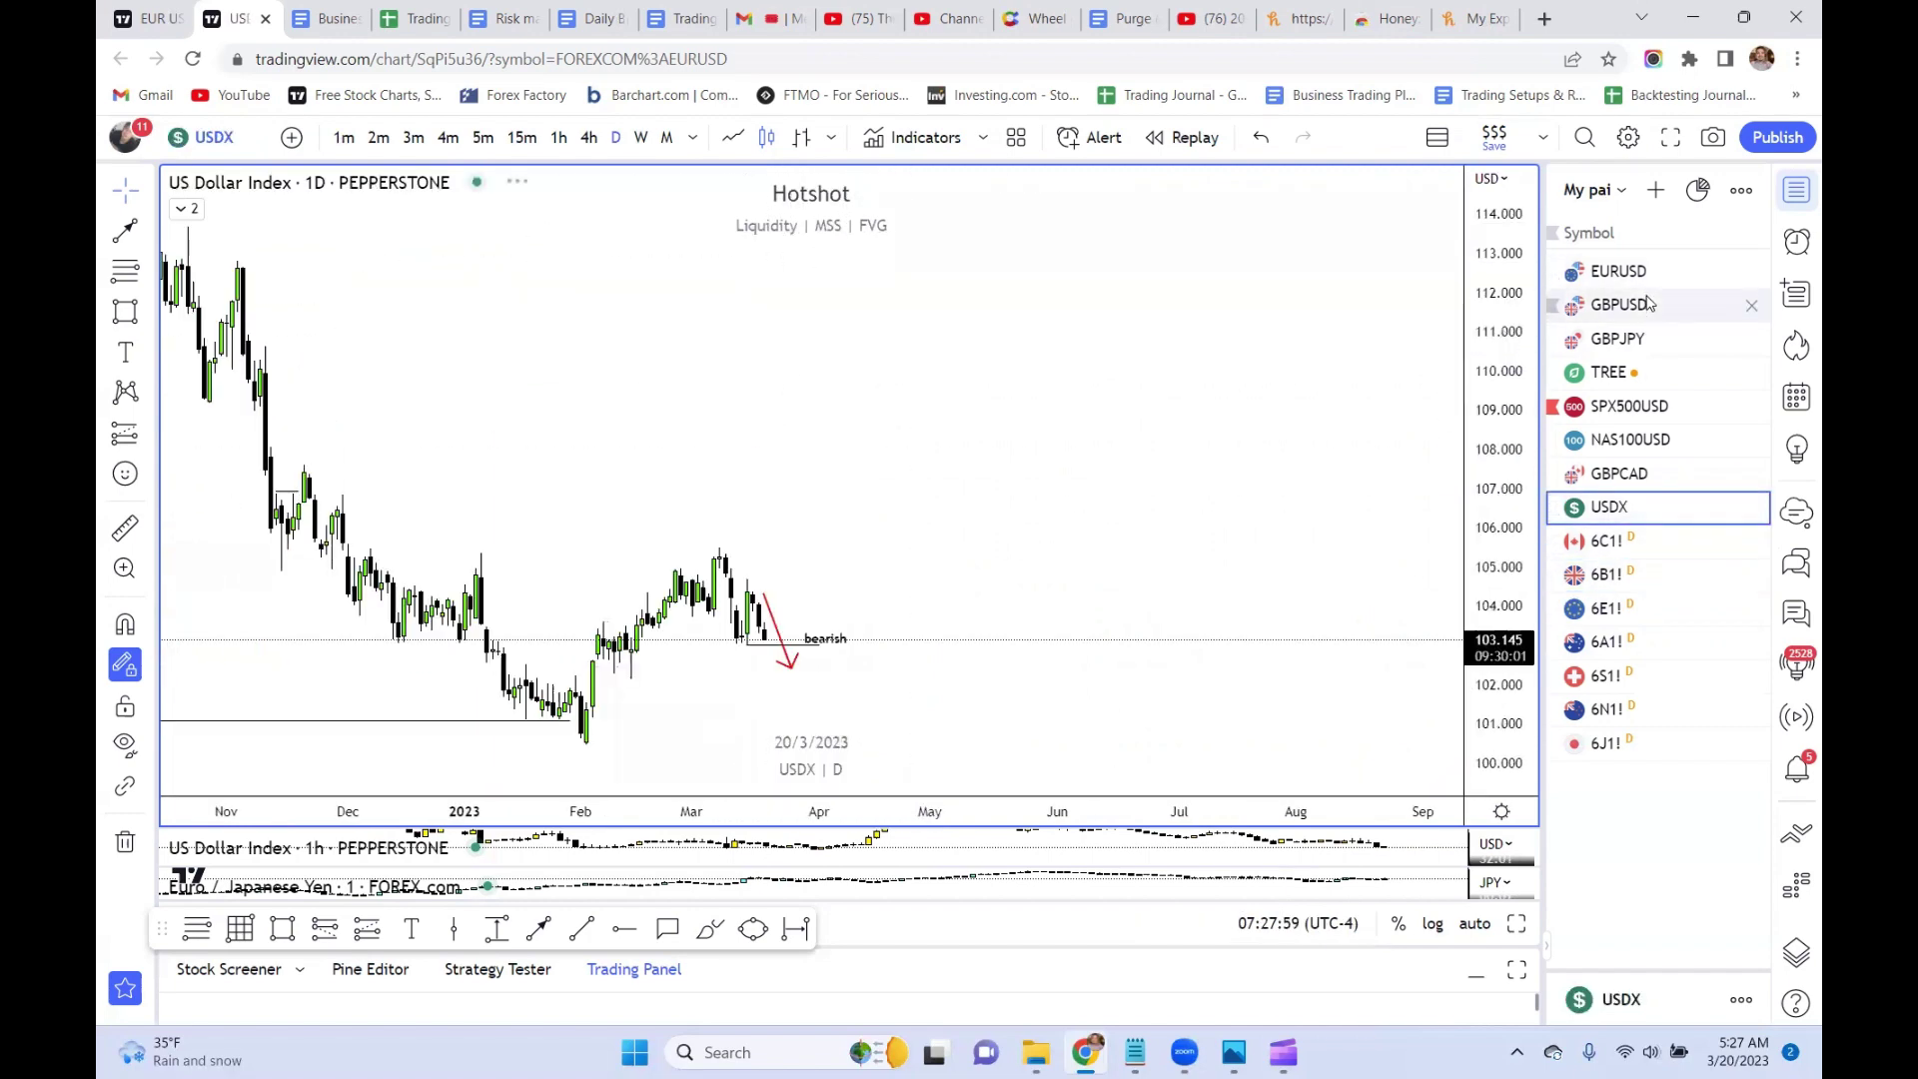
pyautogui.click(1649, 304)
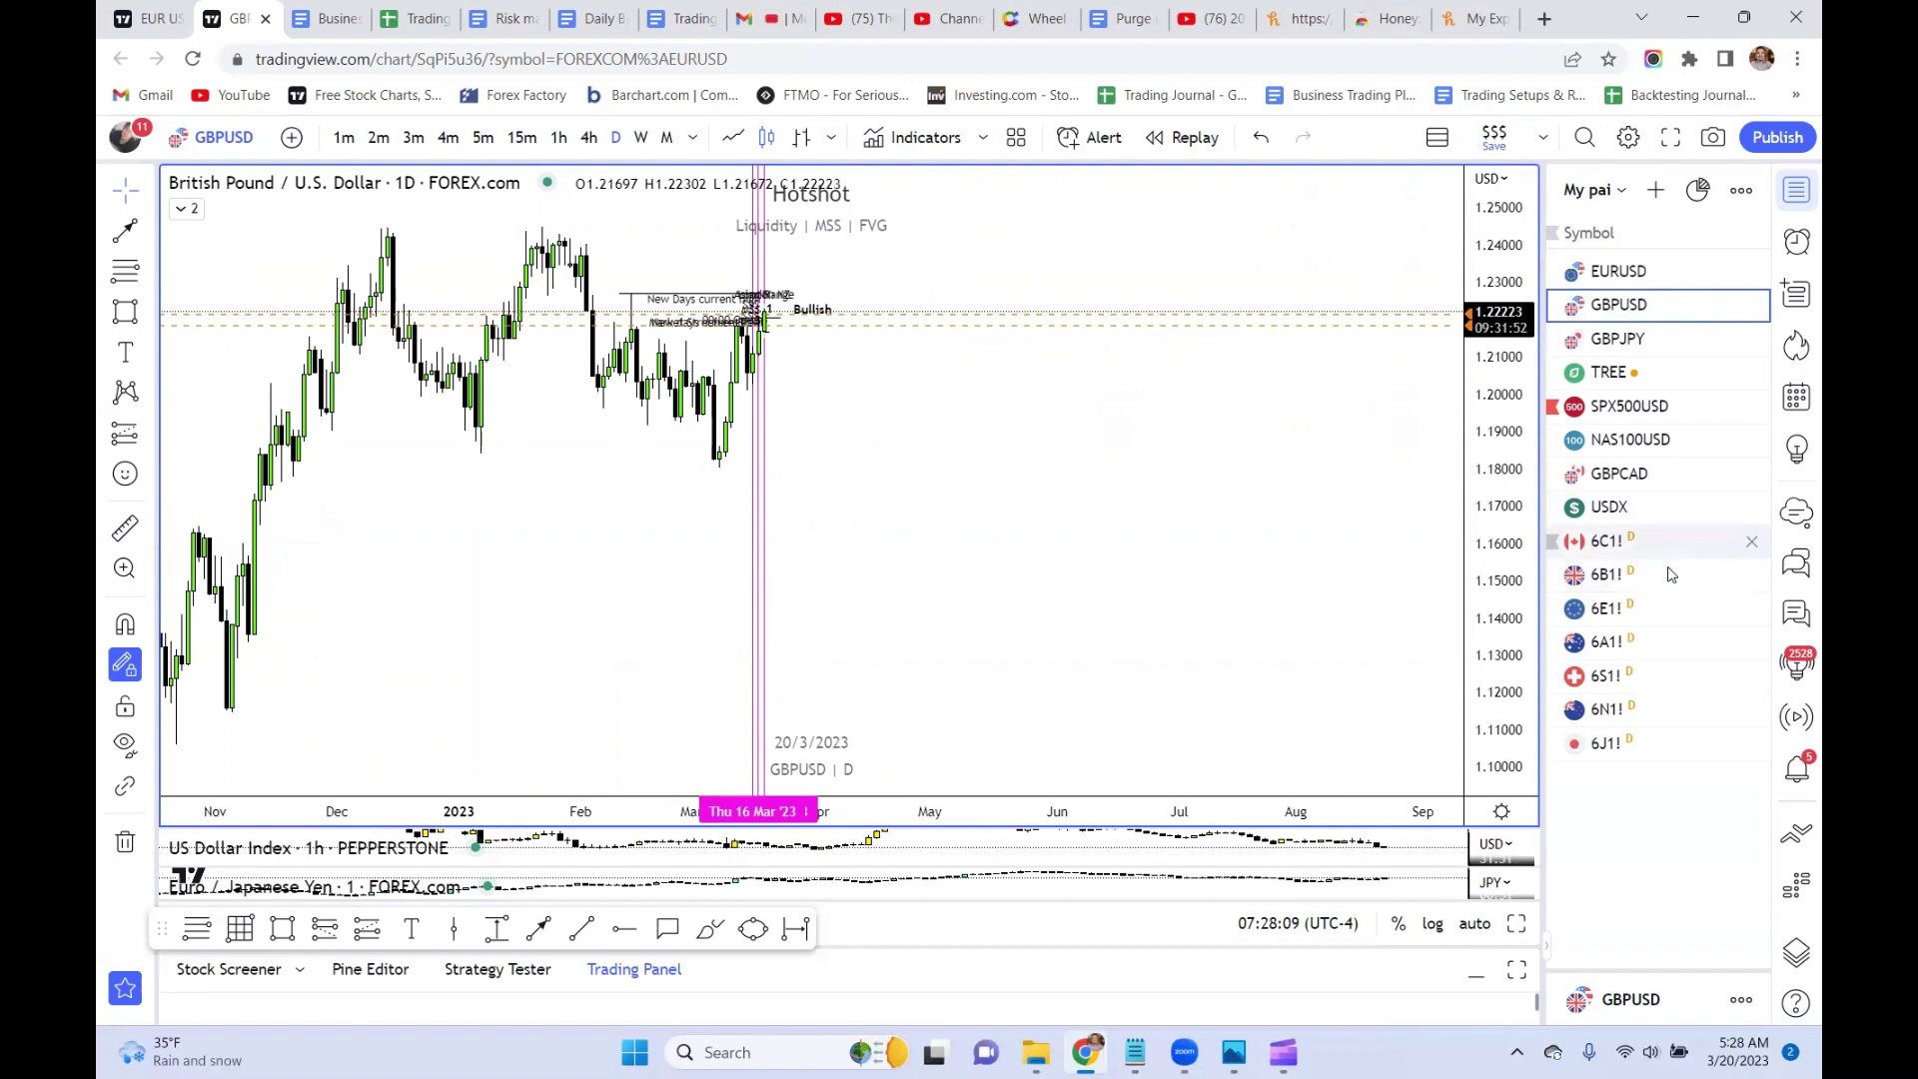
# - Compare daily Euro futures (6E1!) with EURUSD and examine EURUSD's latest candles below the horizontal high line
pyautogui.click(1657, 611)
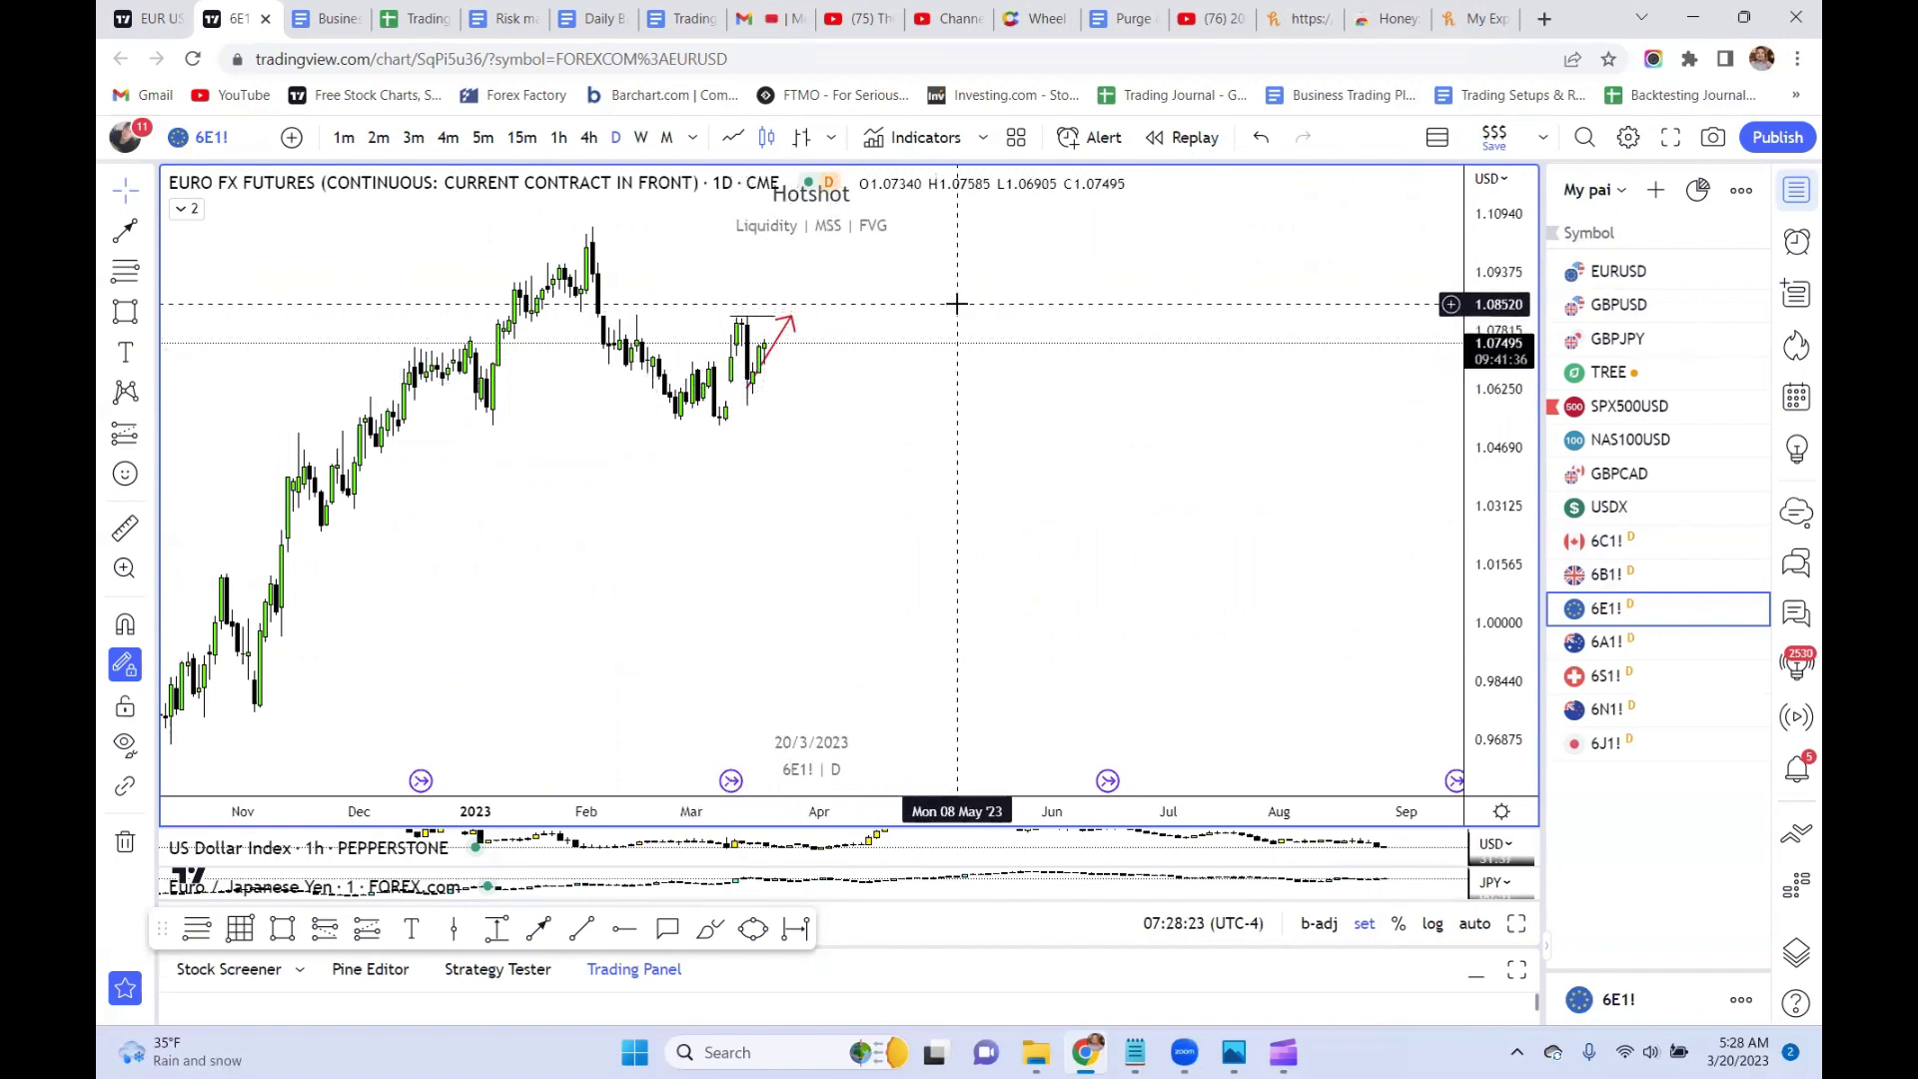
pyautogui.click(1620, 271)
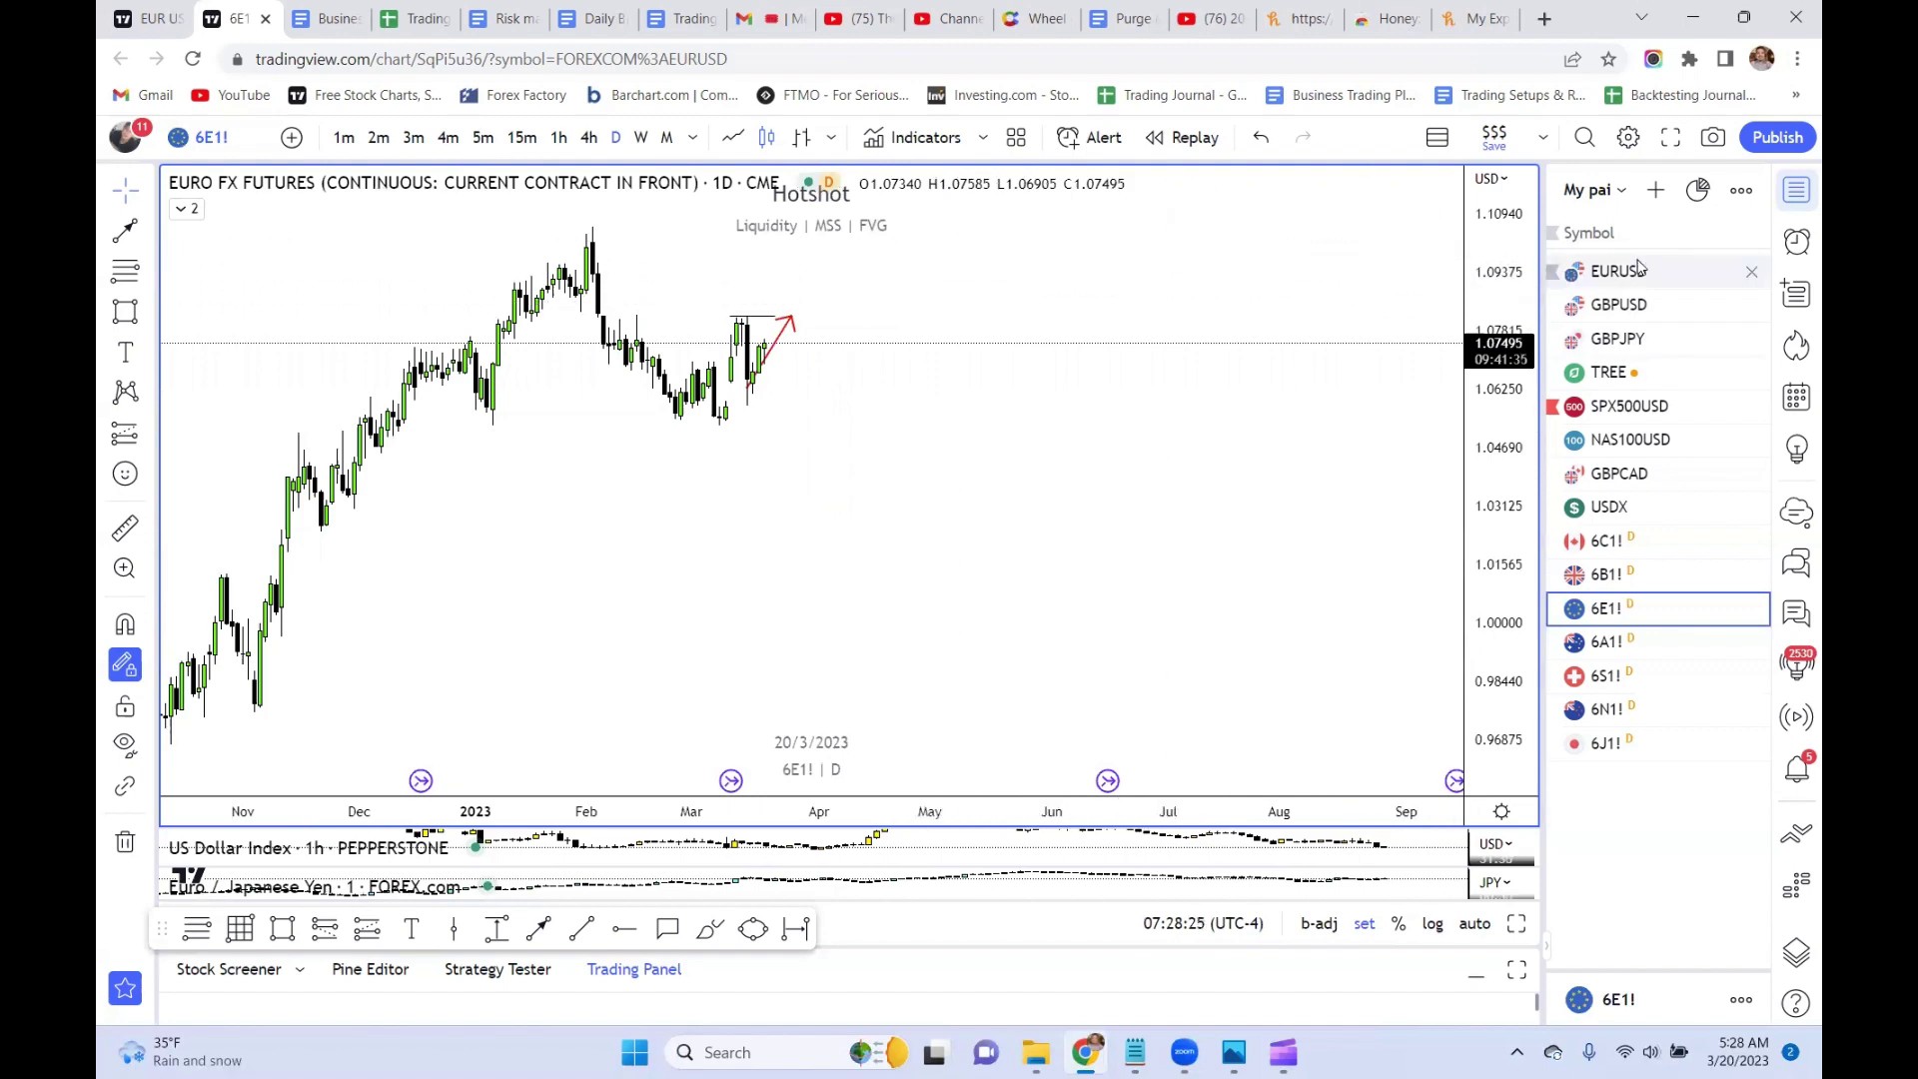
pyautogui.scroll(3, 813, 416)
pyautogui.moveTo(813, 416); pyautogui.dragTo(1208, 530)
pyautogui.scroll(3, 1417, 552)
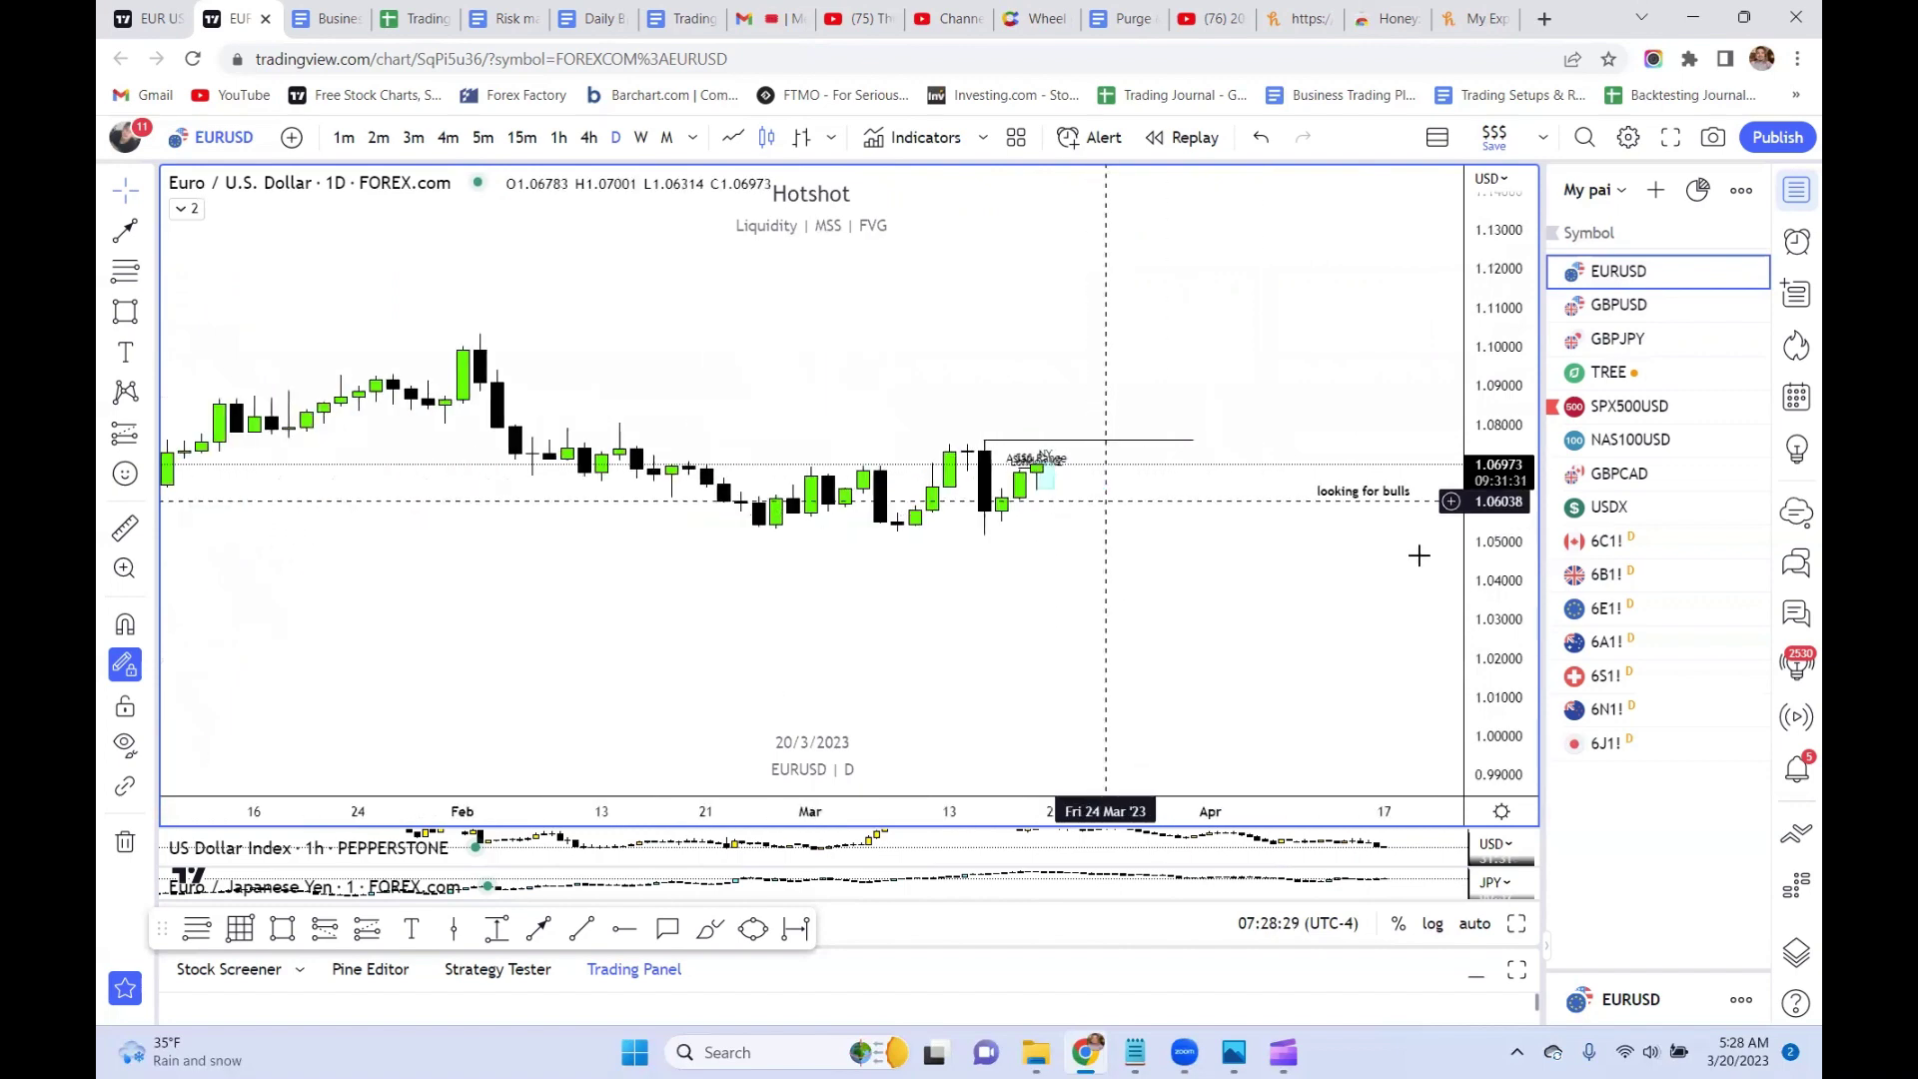
pyautogui.moveTo(1515, 682); pyautogui.dragTo(1418, 273)
pyautogui.moveTo(1177, 472); pyautogui.dragTo(981, 419)
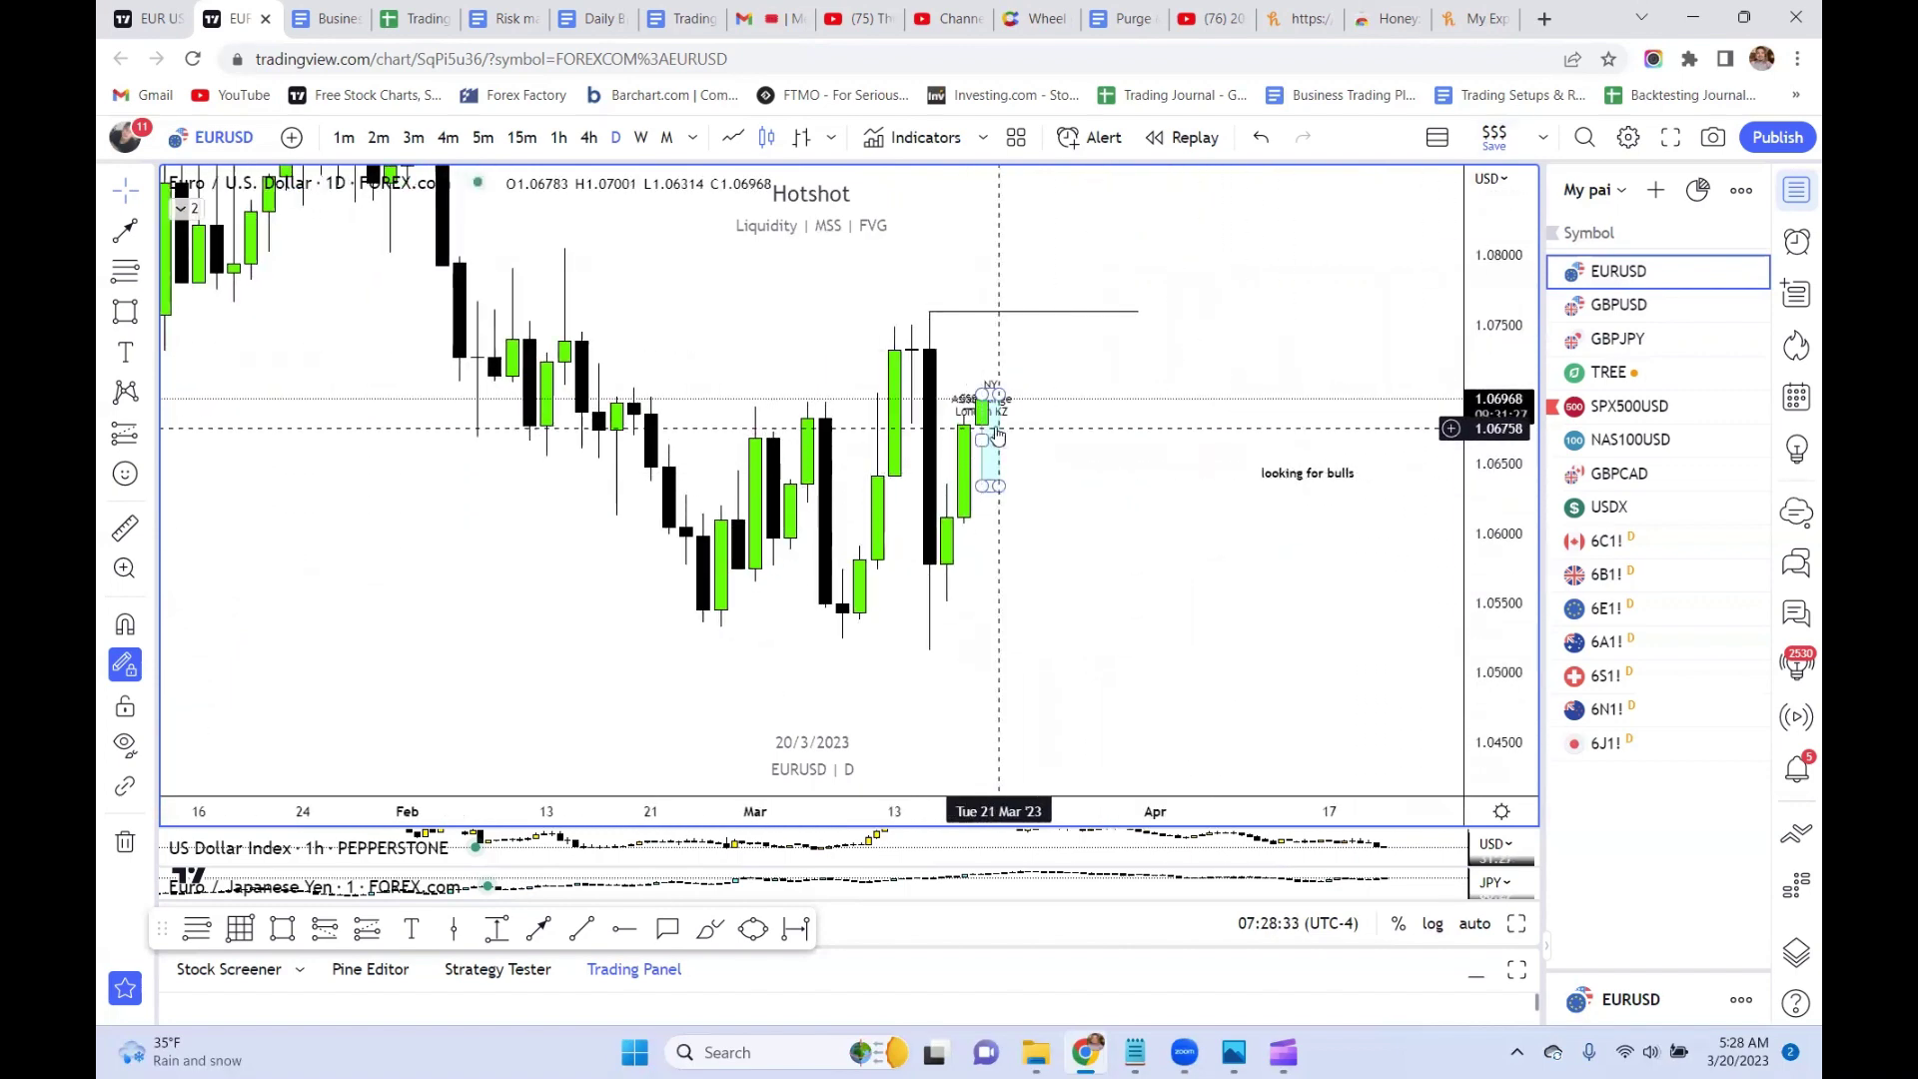
pyautogui.click(974, 312)
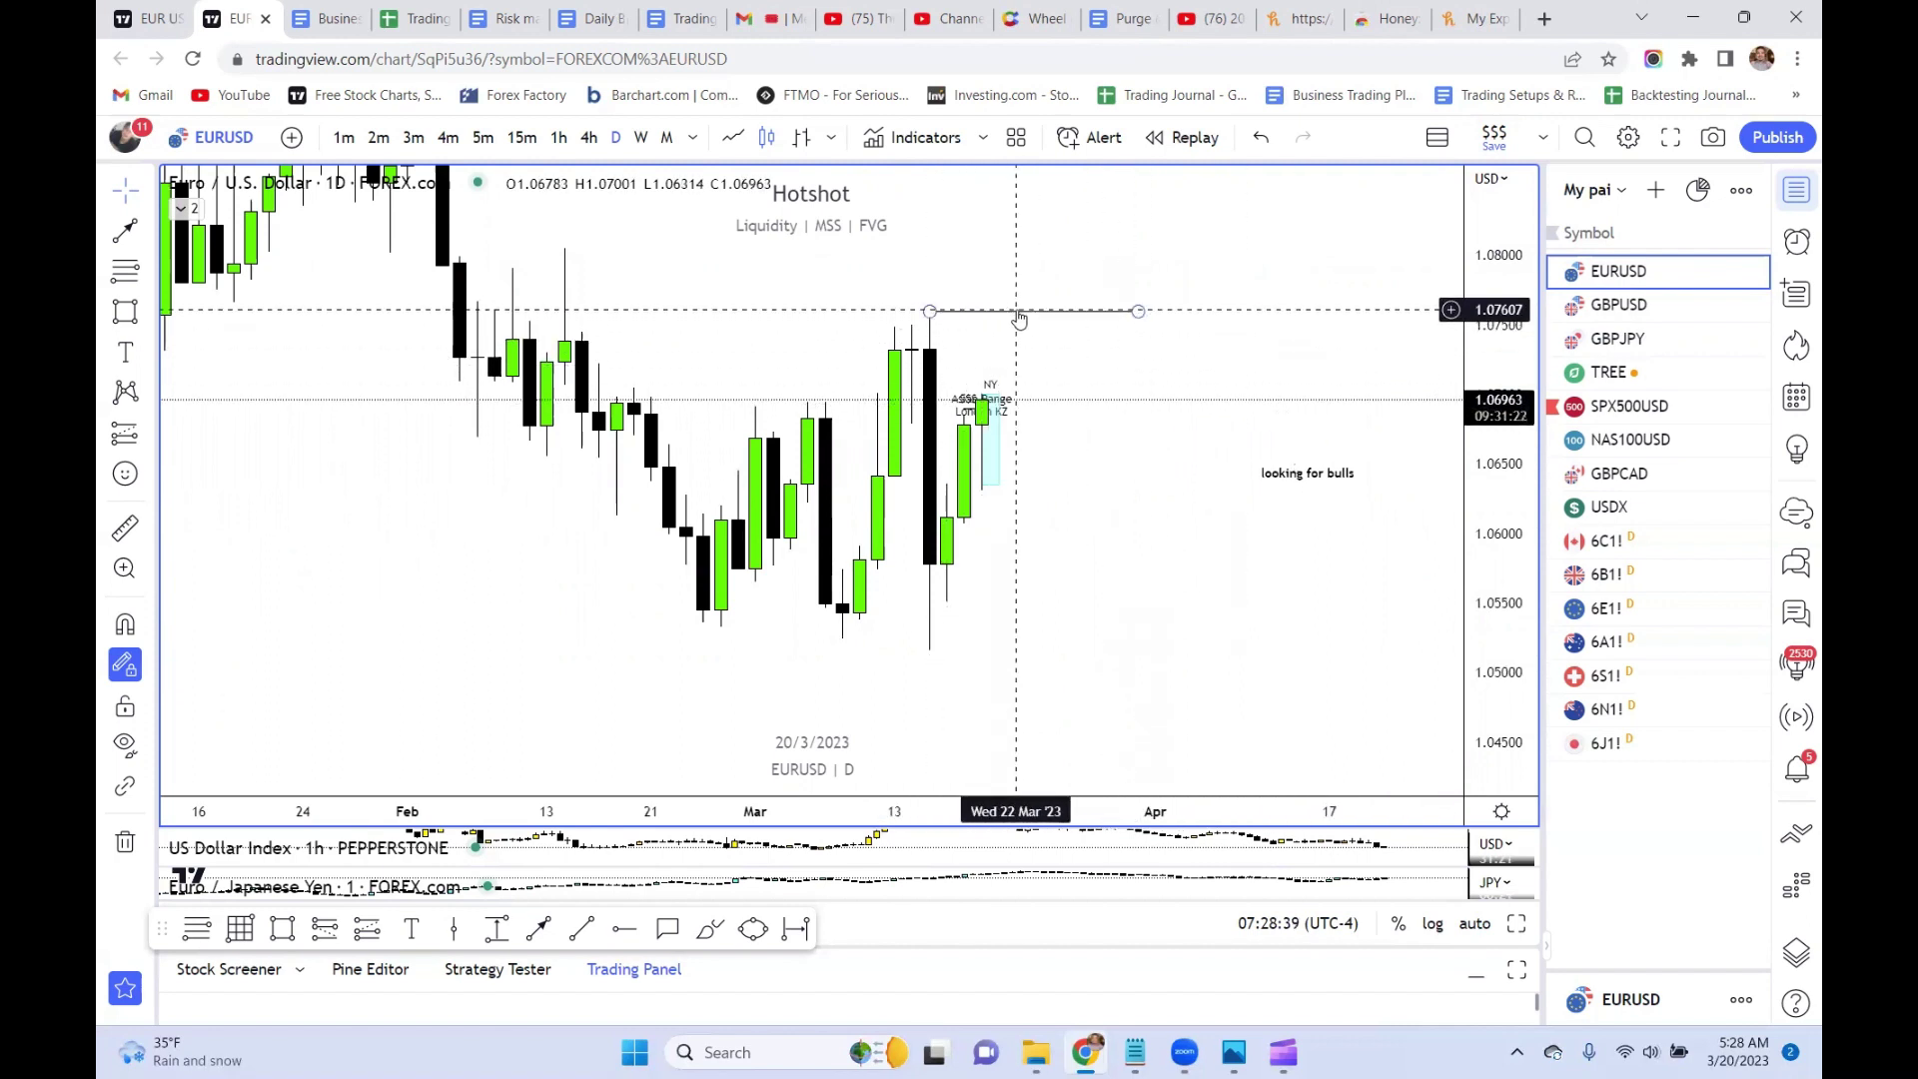
pyautogui.click(997, 356)
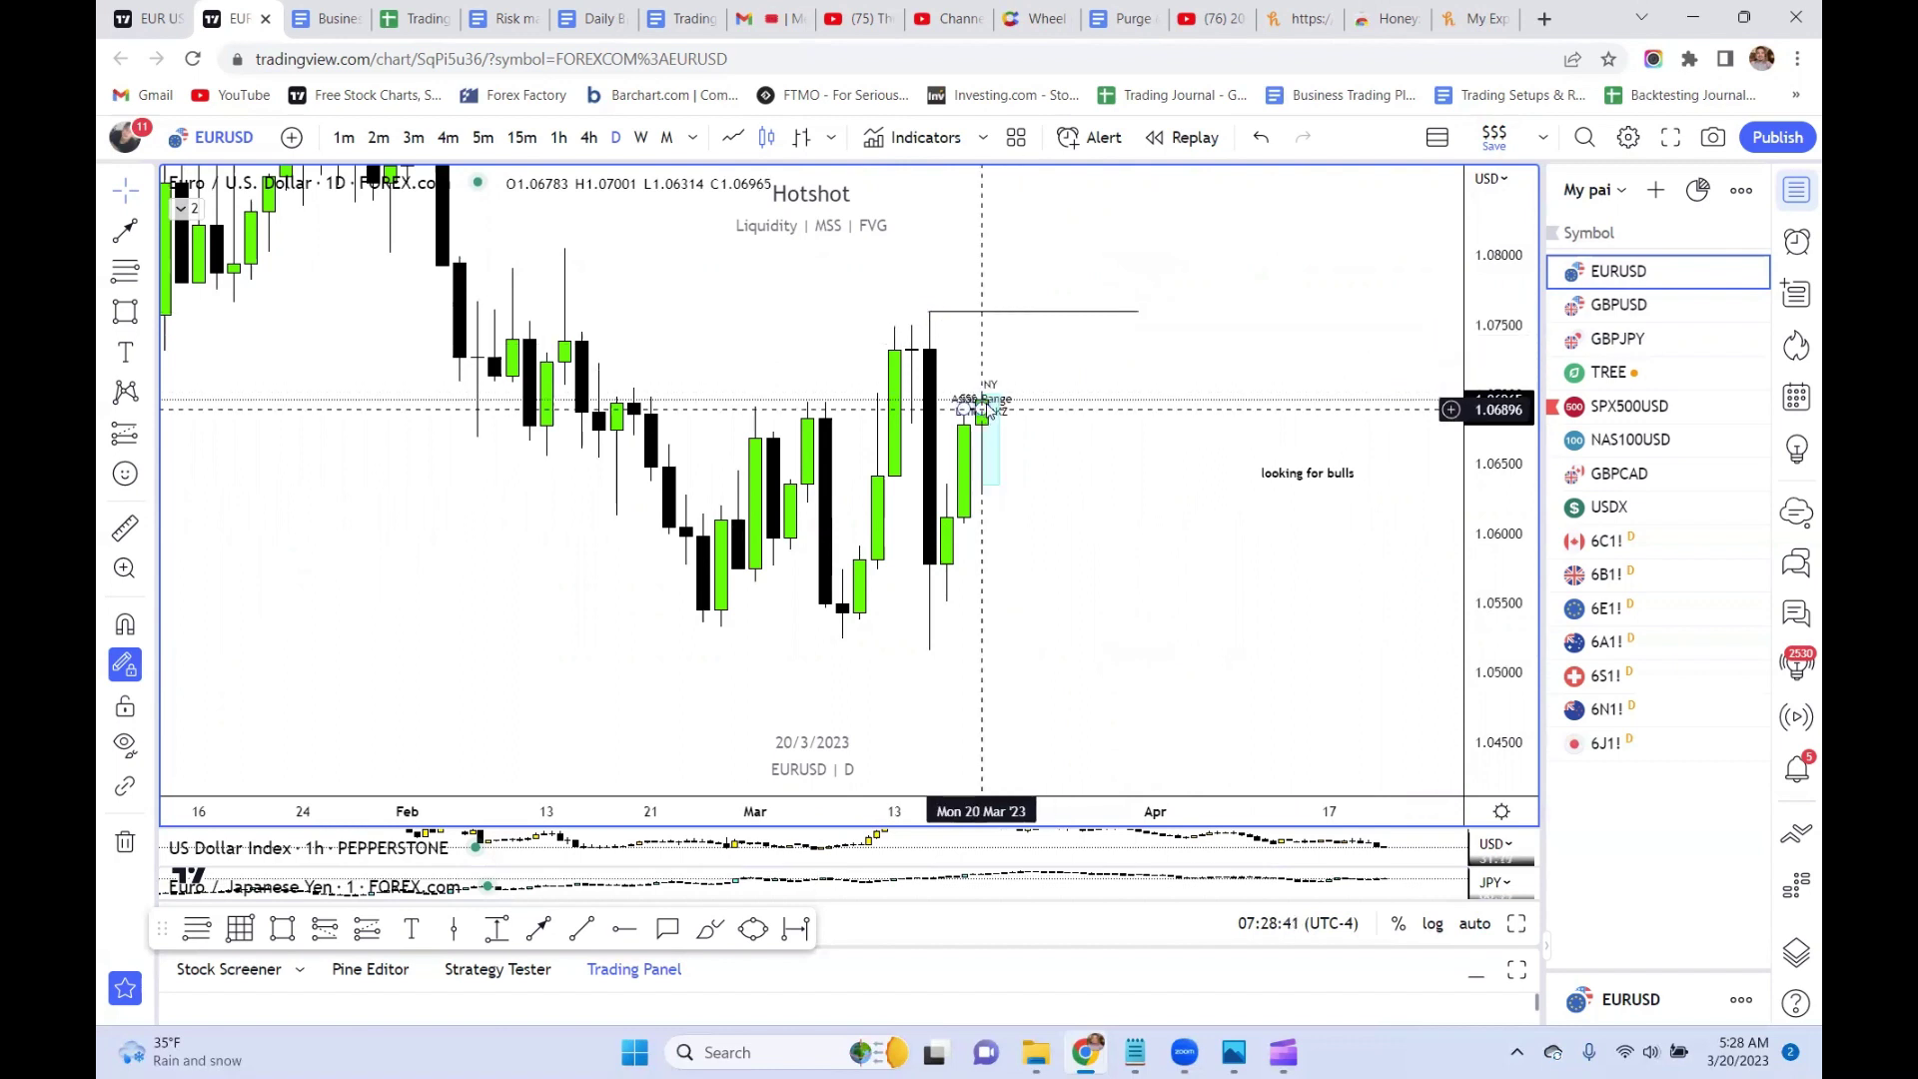
pyautogui.moveTo(1139, 386); pyautogui.dragTo(1002, 390)
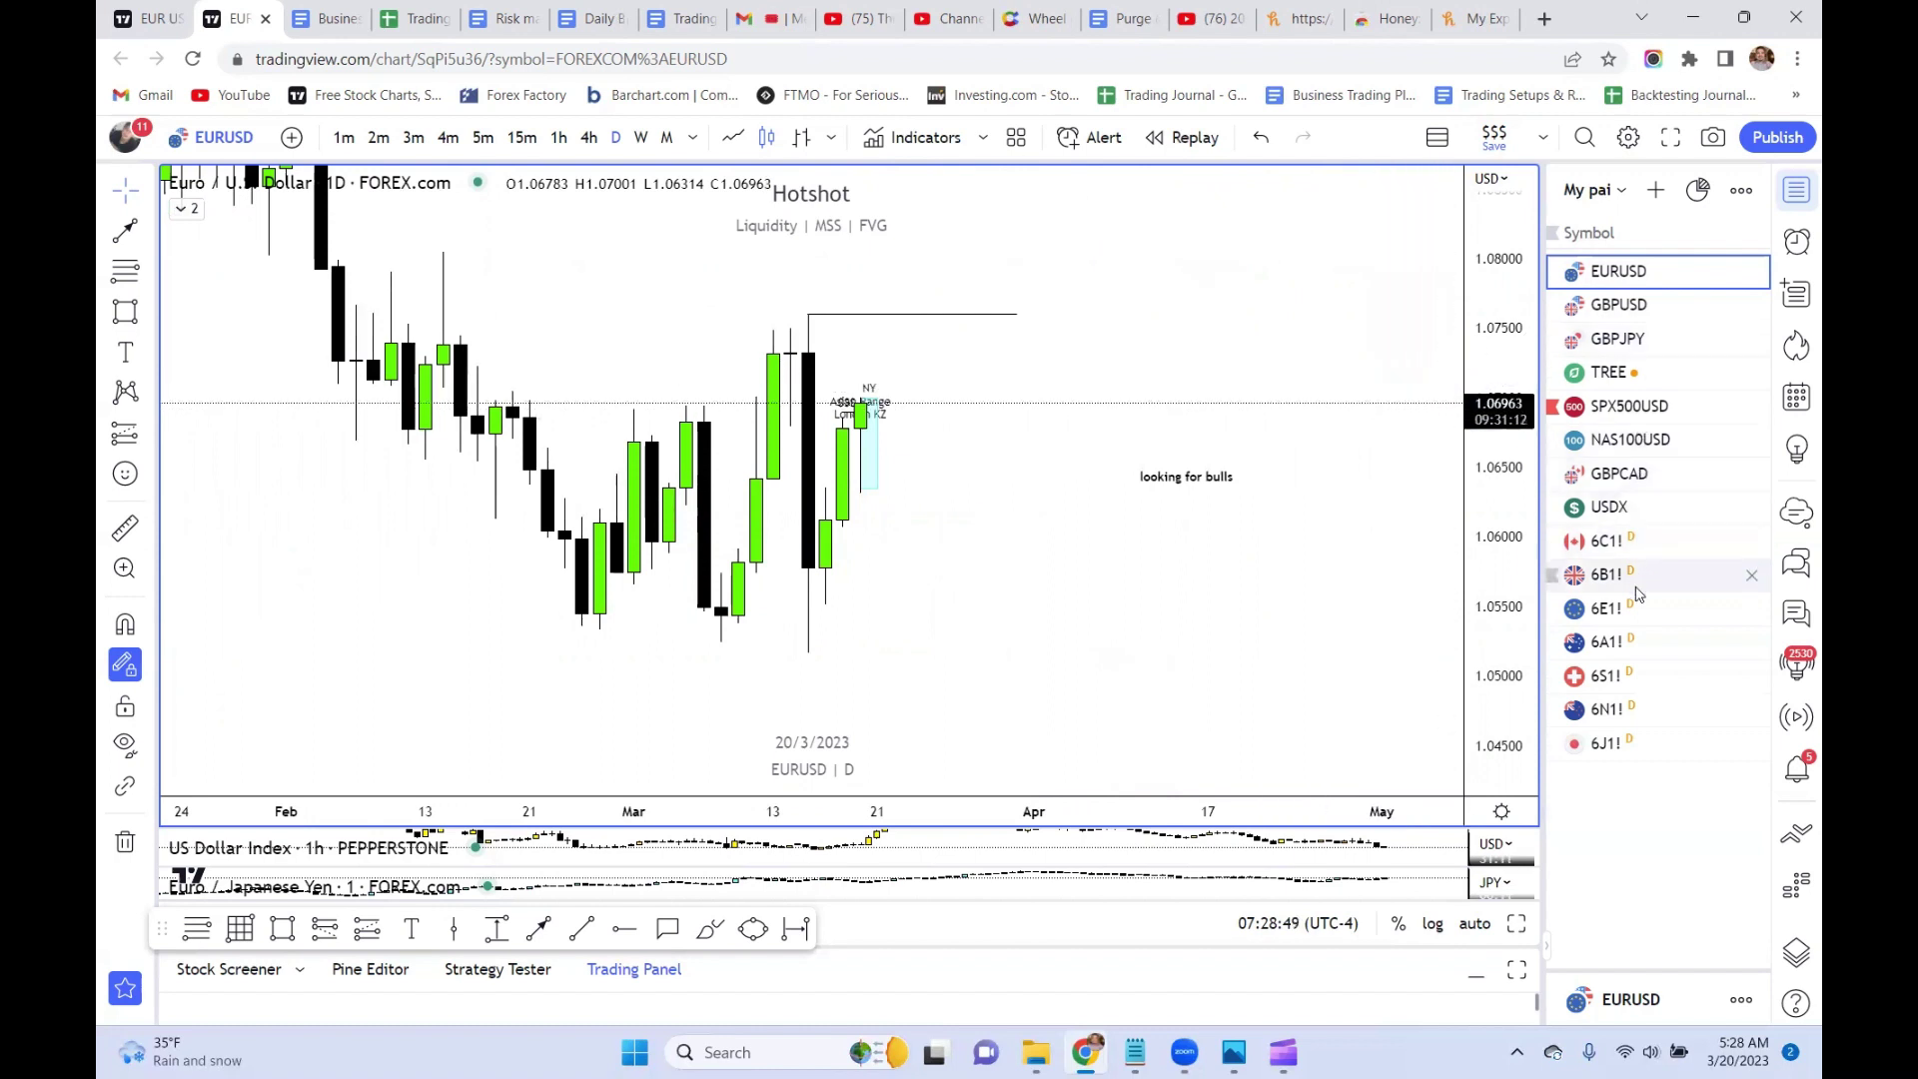
# - On the daily Australian Dollar futures chart (6A1!), draw a rectangle around the mid-March range, with its upper edge at about 0.6746
pyautogui.click(1636, 641)
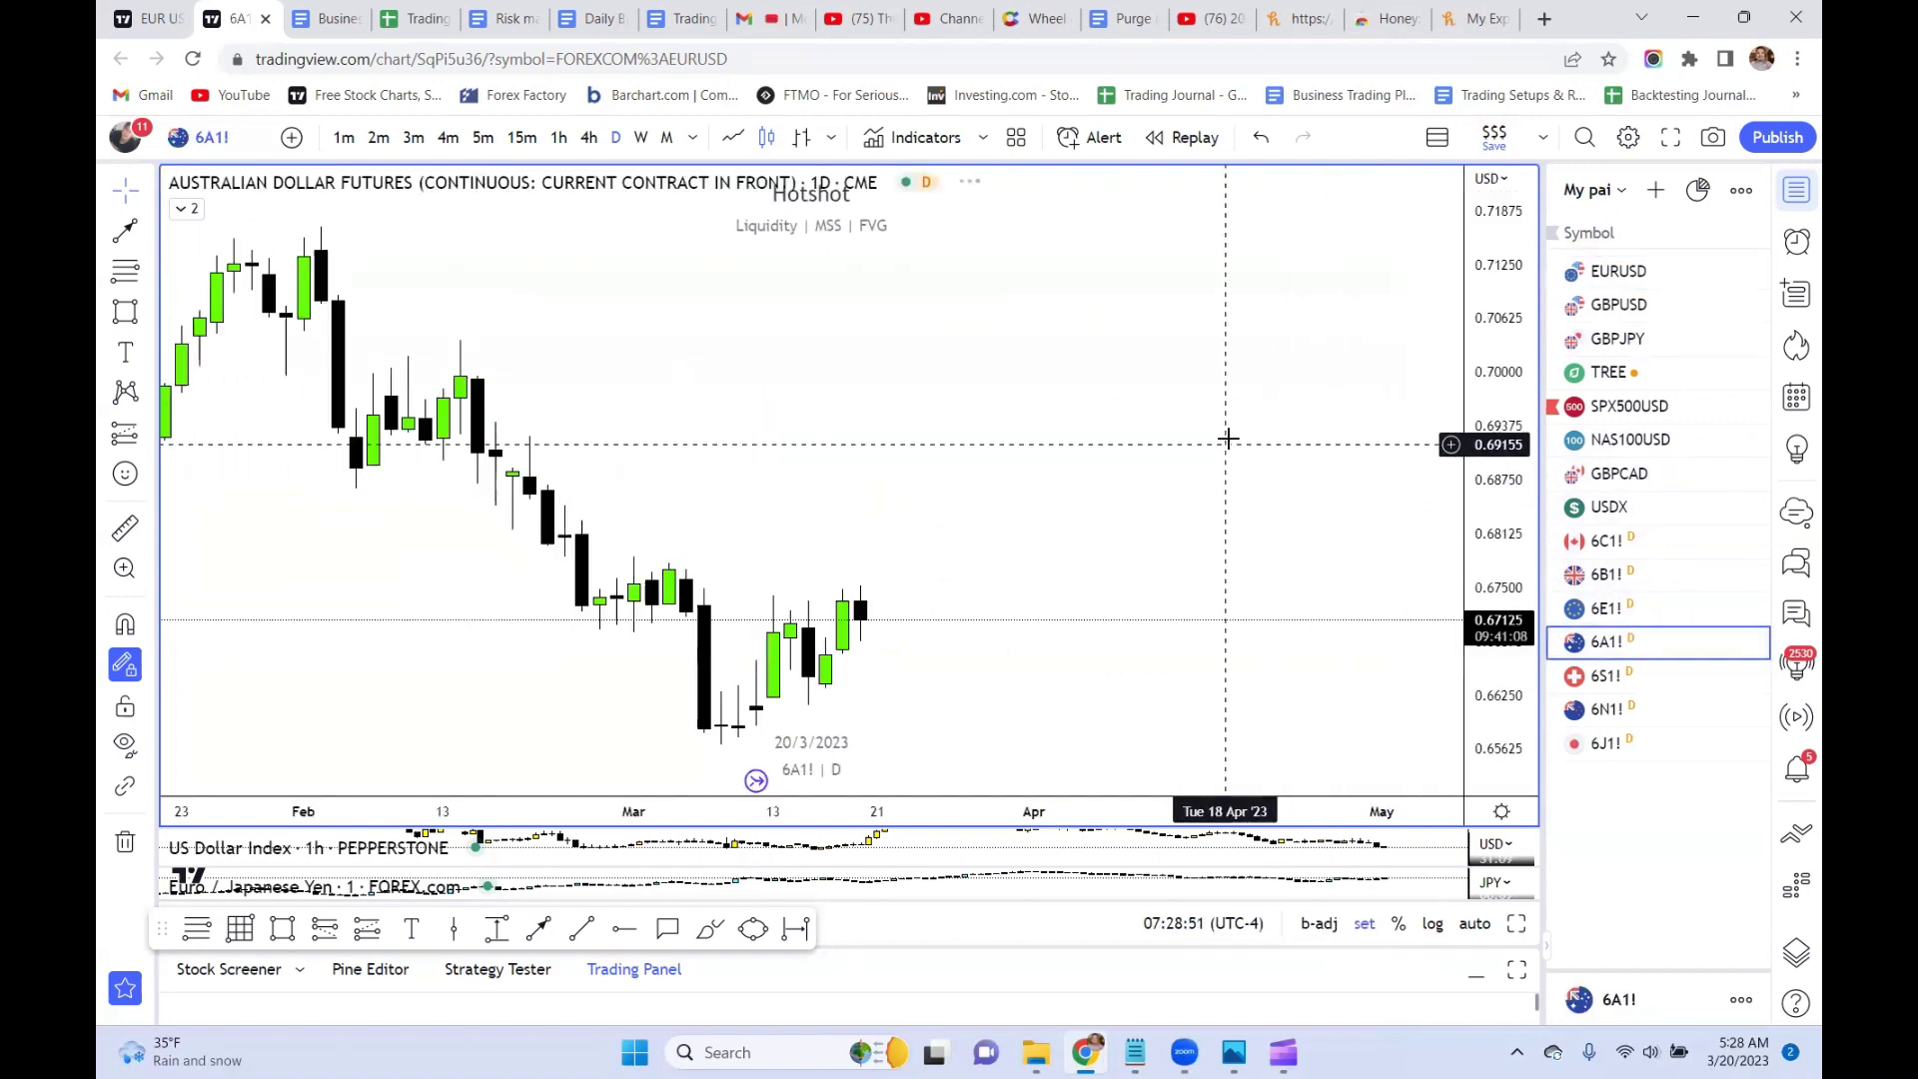
pyautogui.moveTo(1045, 454); pyautogui.dragTo(1045, 360)
pyautogui.scroll(-2, 1070, 394)
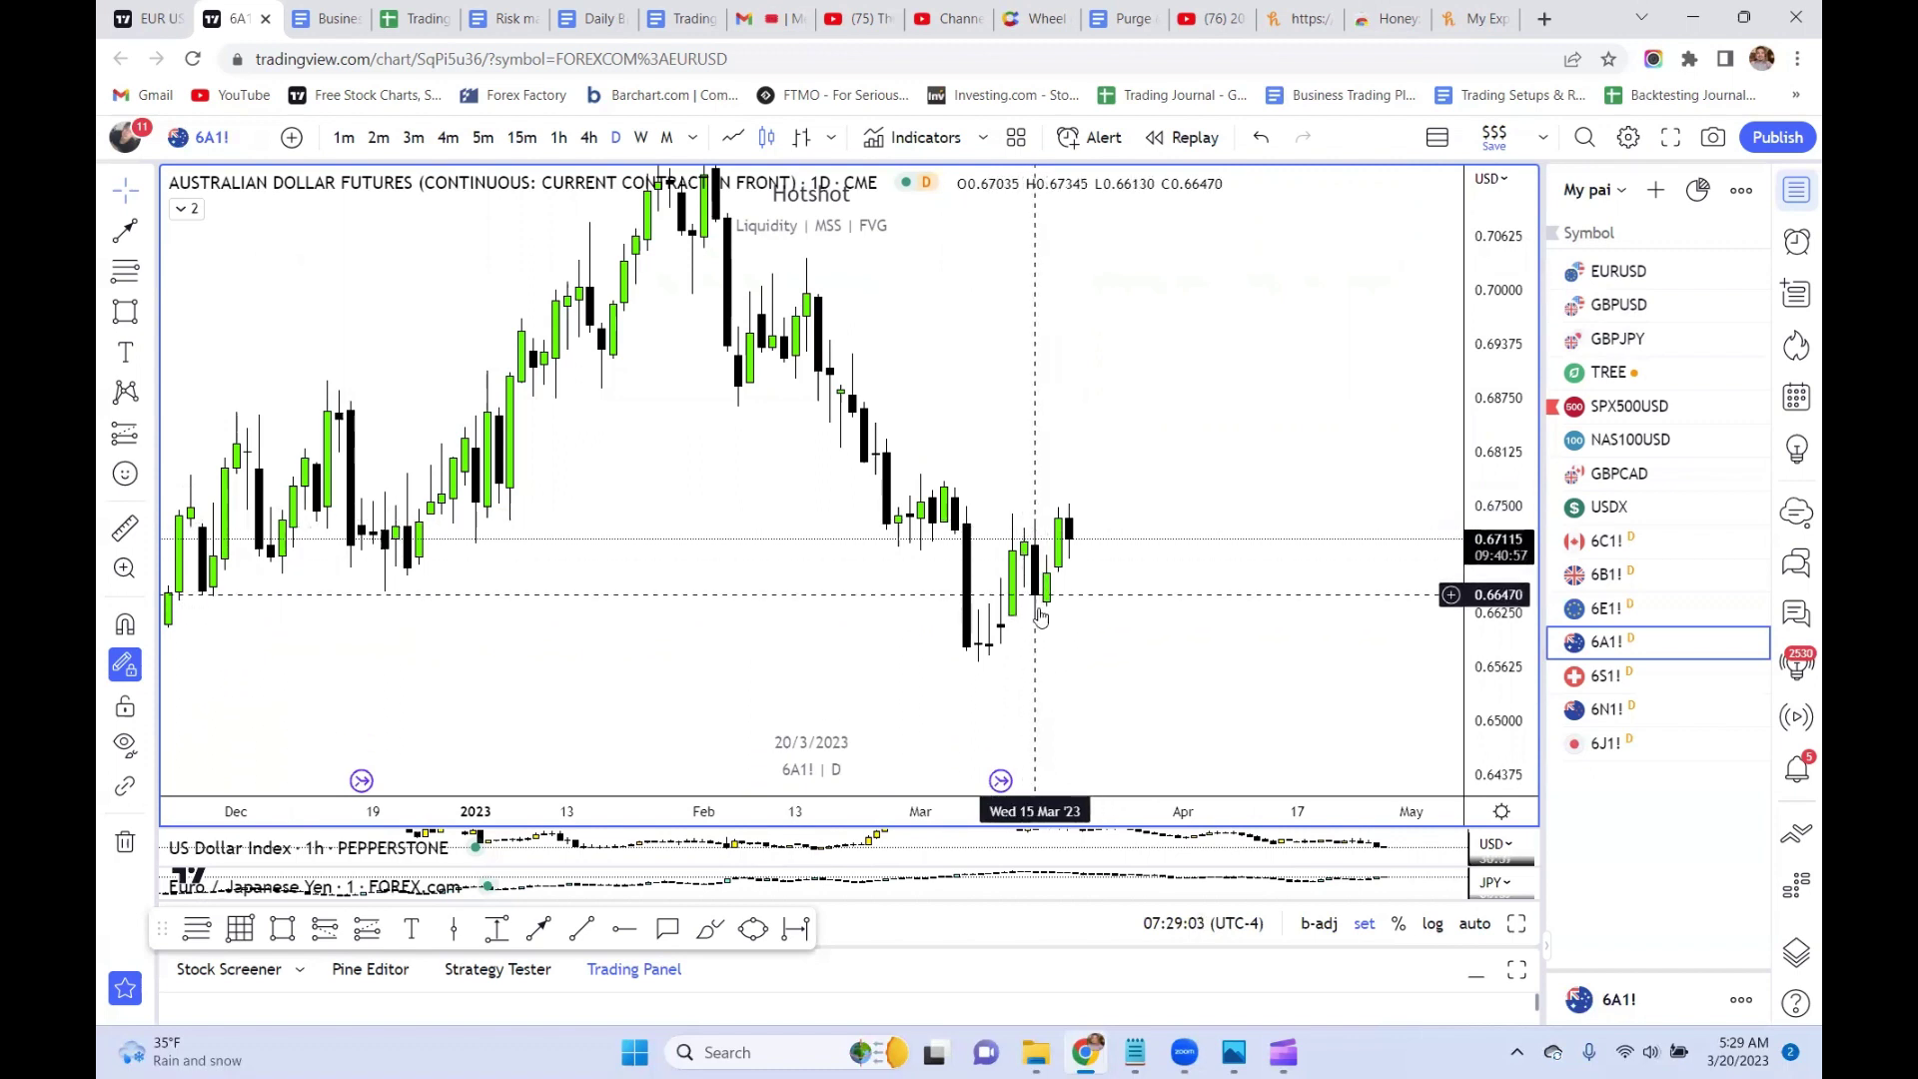
pyautogui.scroll(2, 1046, 608)
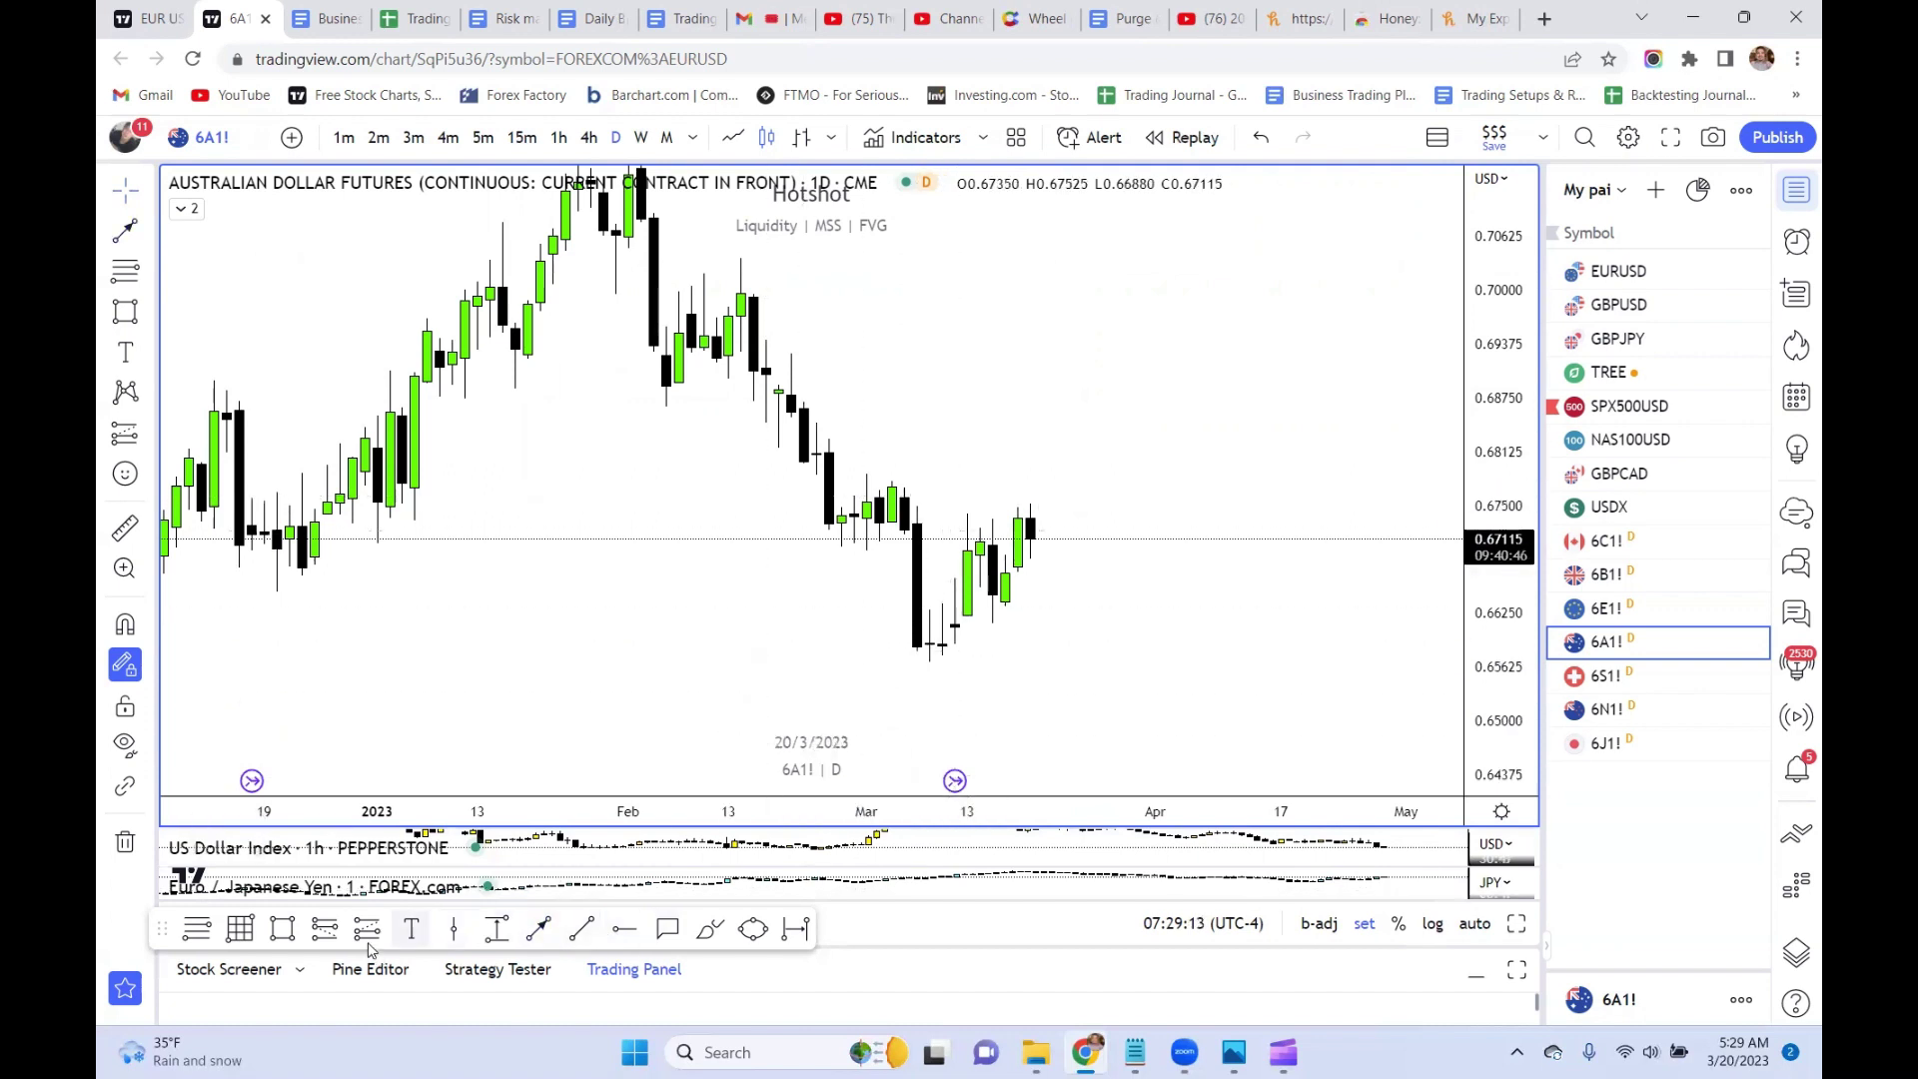
pyautogui.click(967, 509)
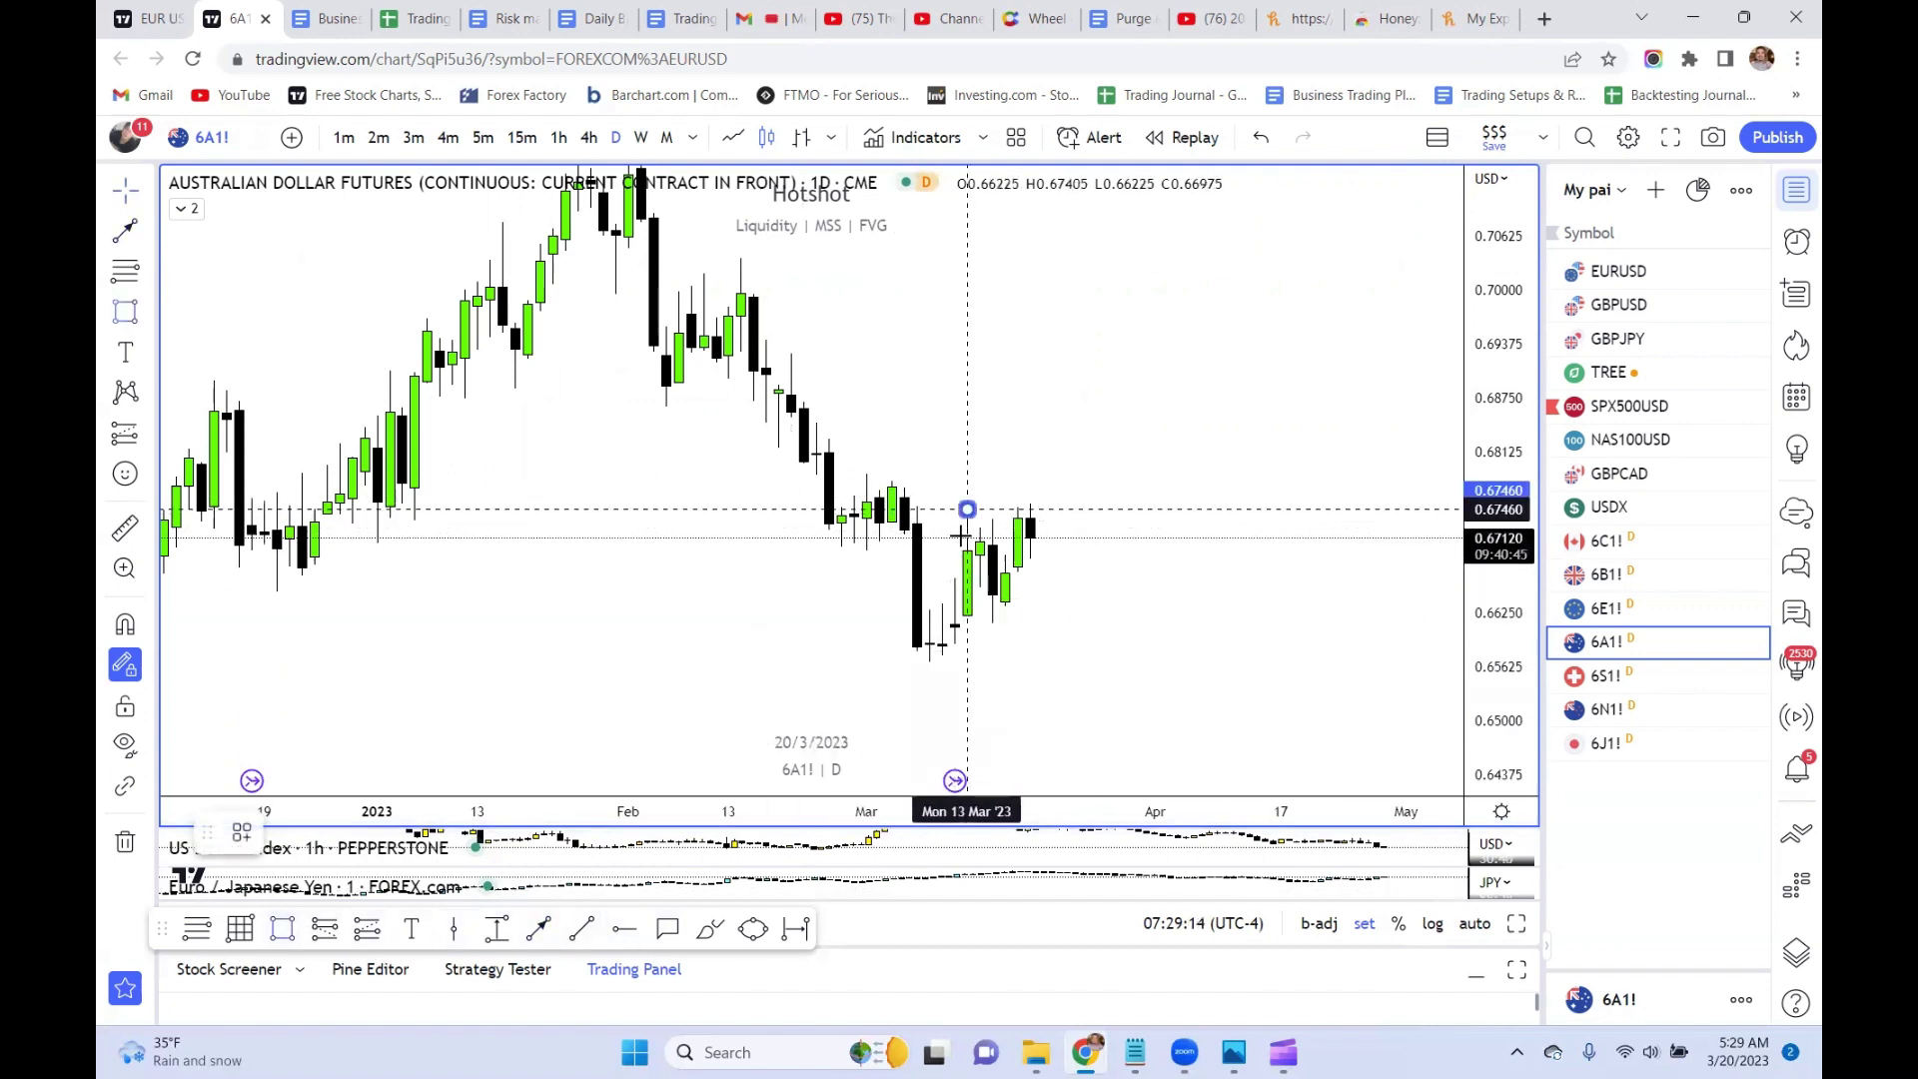
pyautogui.click(1129, 620)
pyautogui.click(1219, 582)
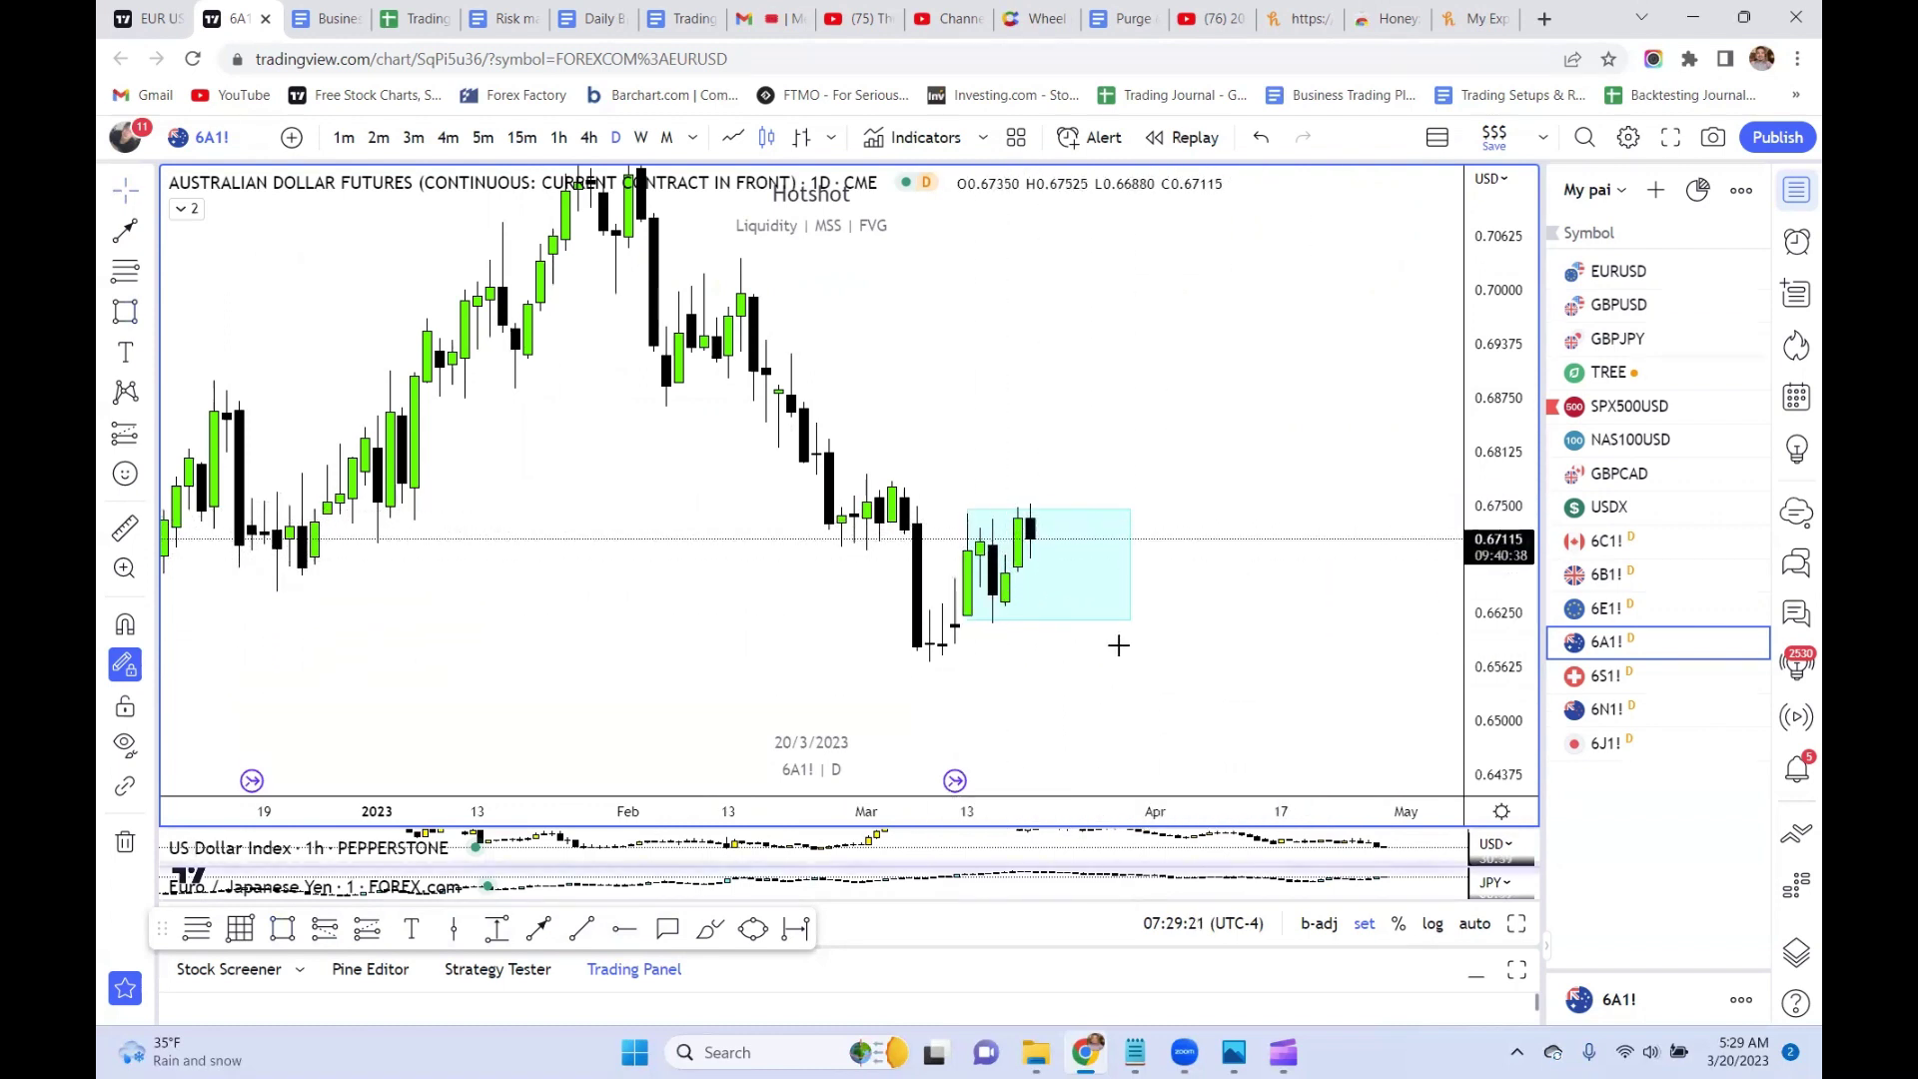
# - On daily Swiss Franc futures (6S1!), draw two connected arrows from the early-March low to about 1.0771 and up to about 1.1148
pyautogui.click(1686, 676)
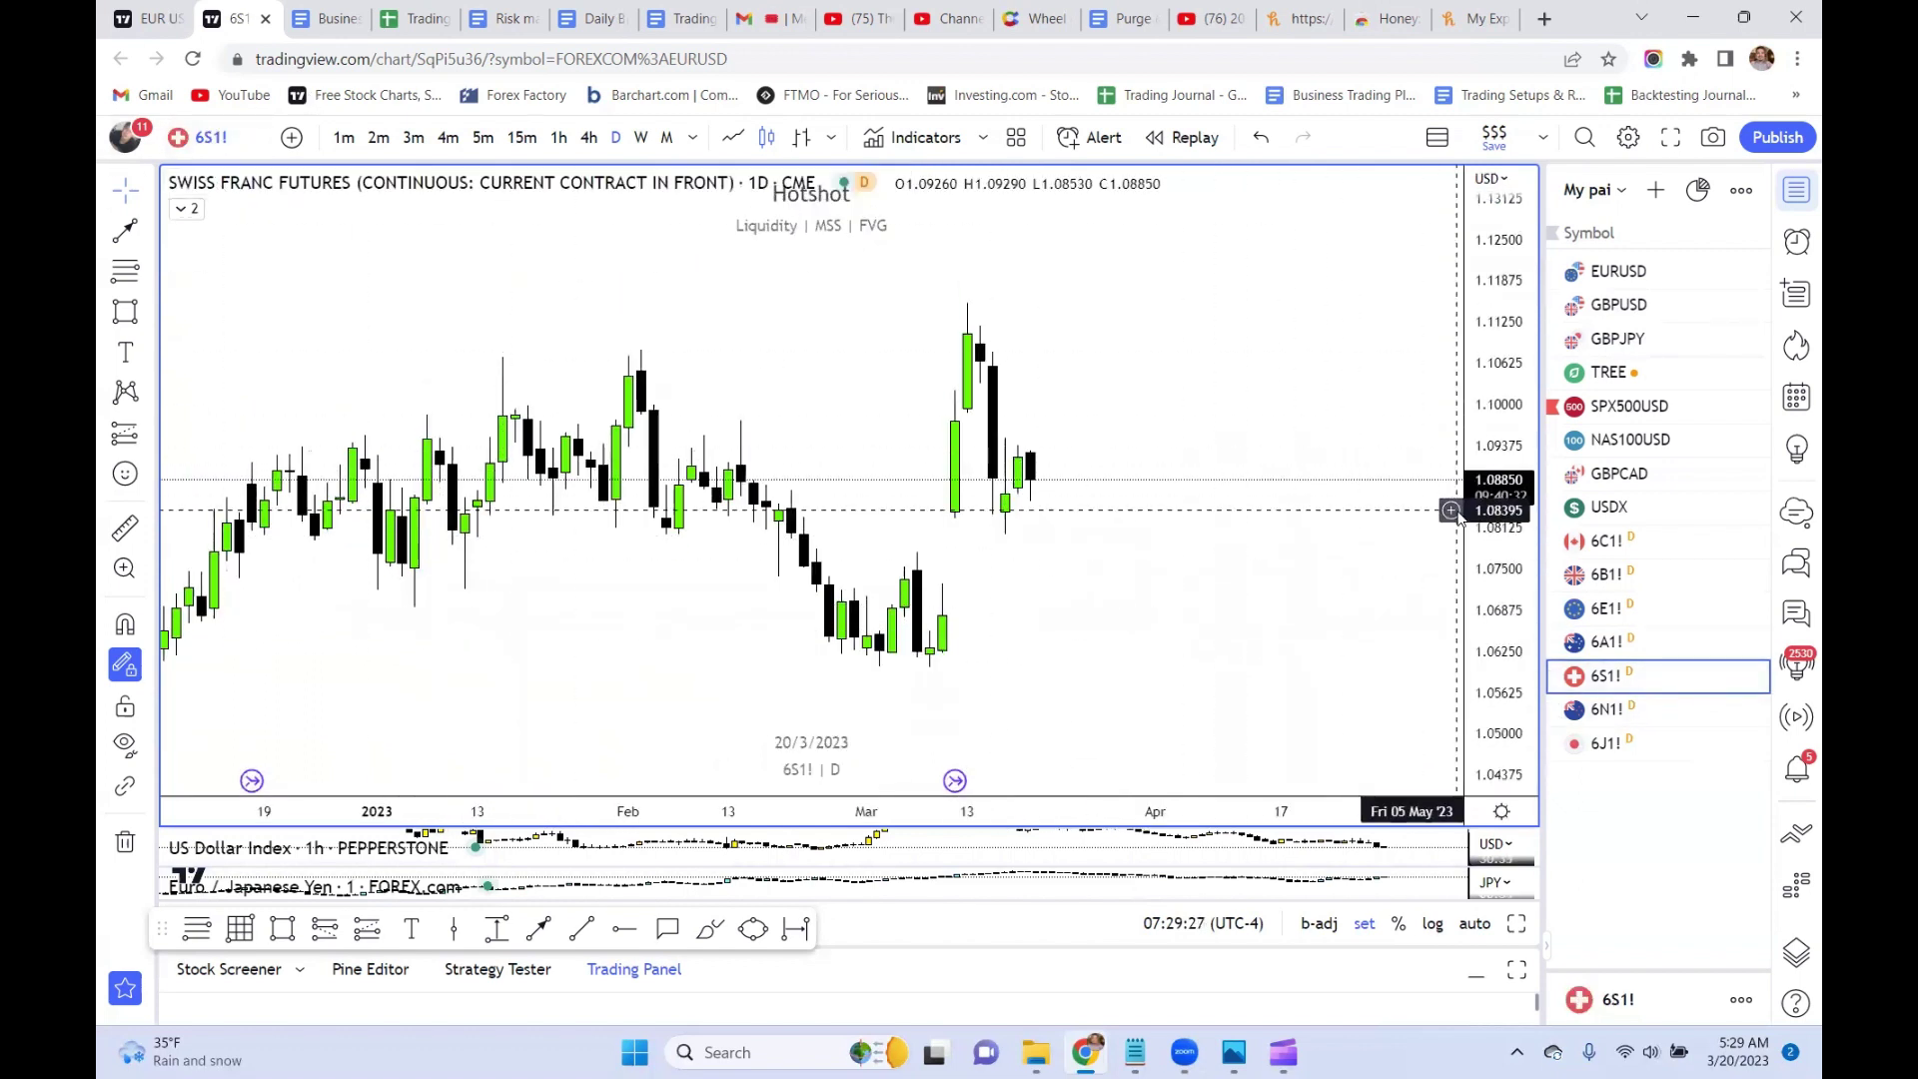
pyautogui.scroll(-3, 1339, 529)
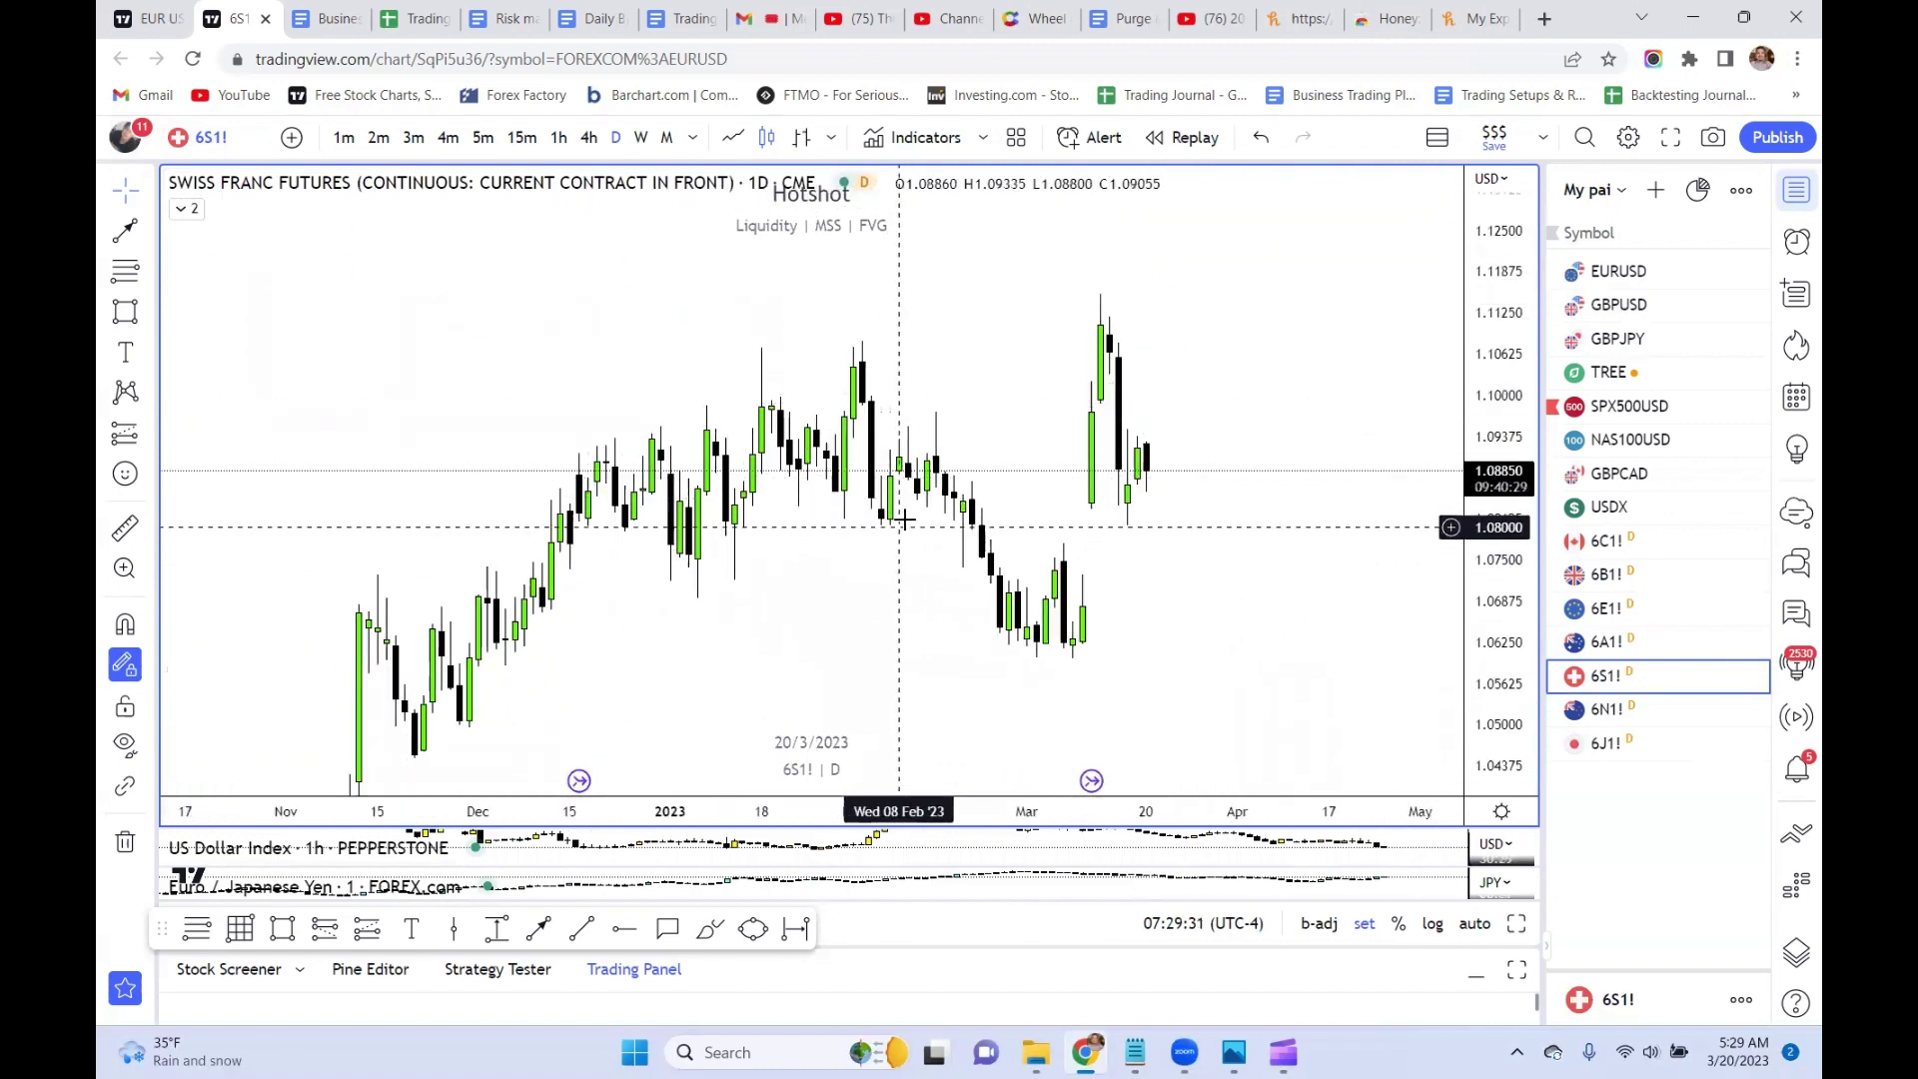
pyautogui.moveTo(889, 736)
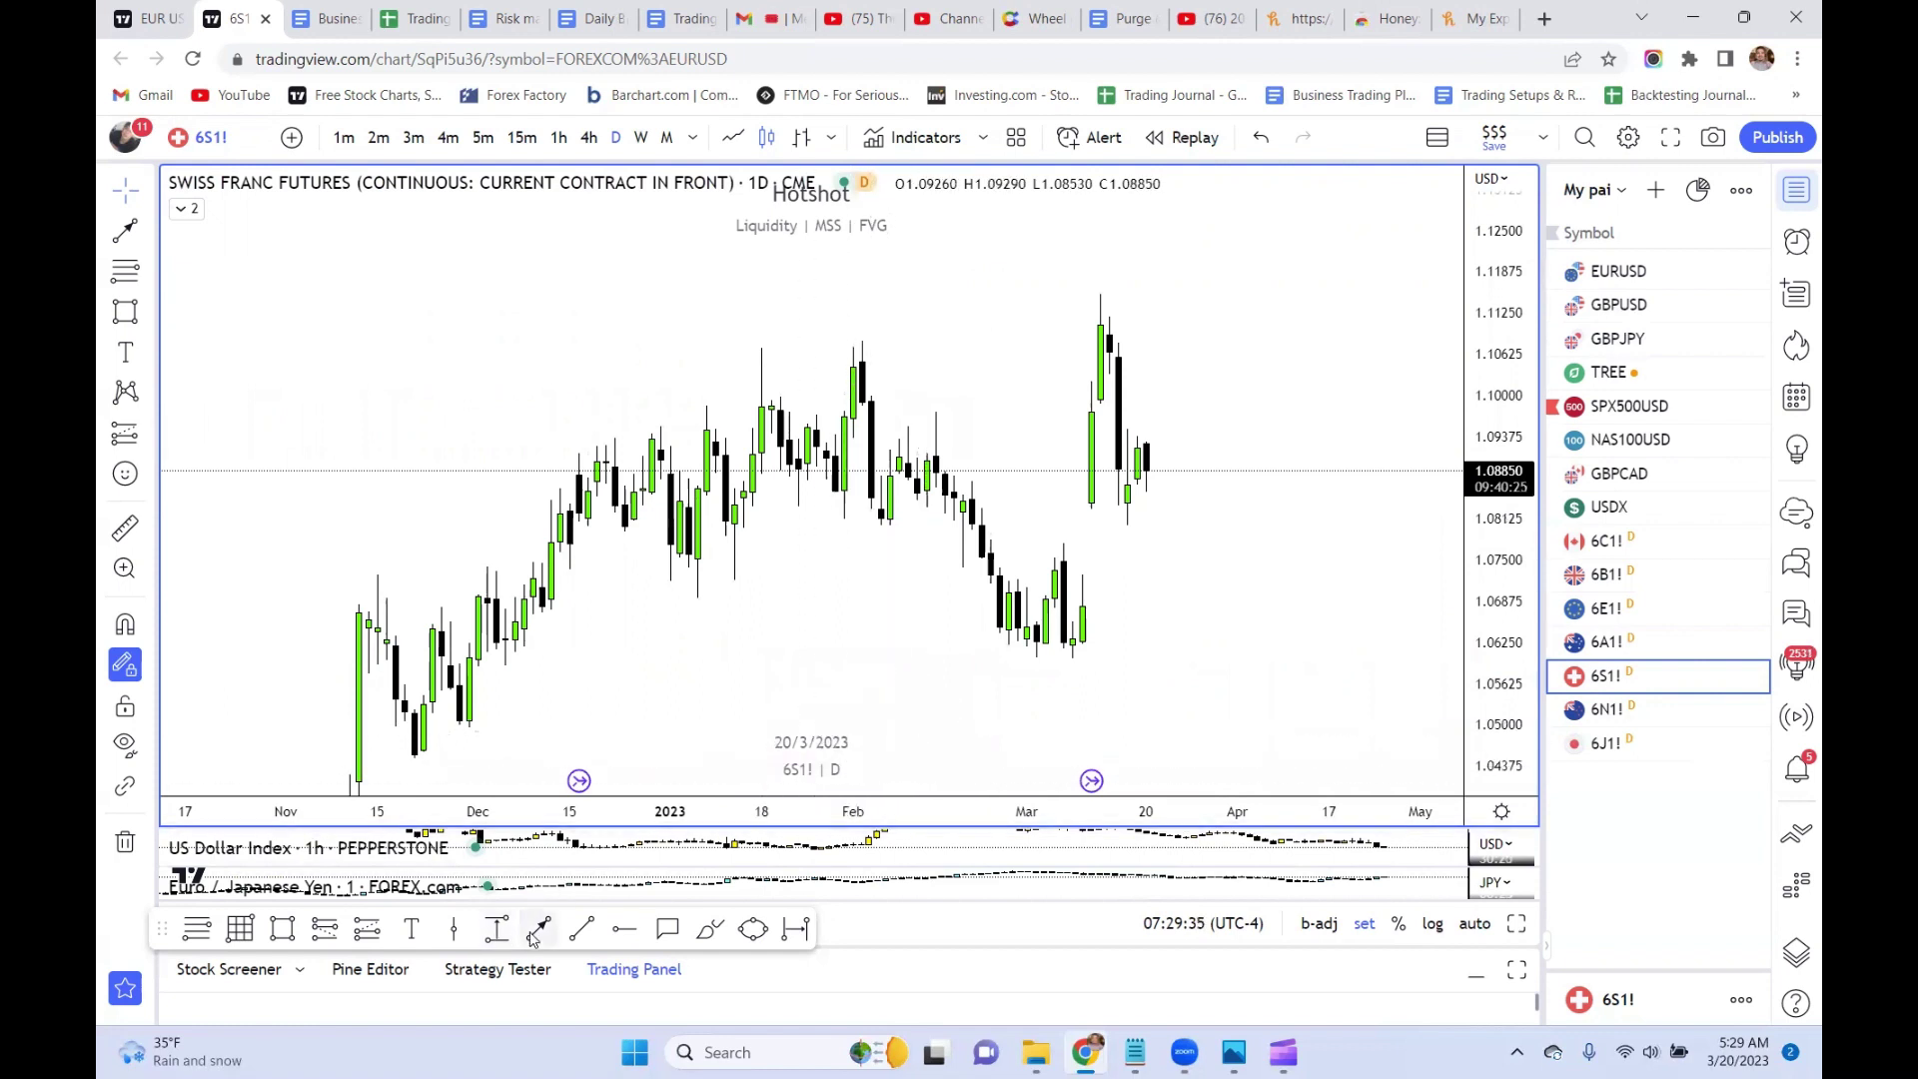
pyautogui.click(535, 932)
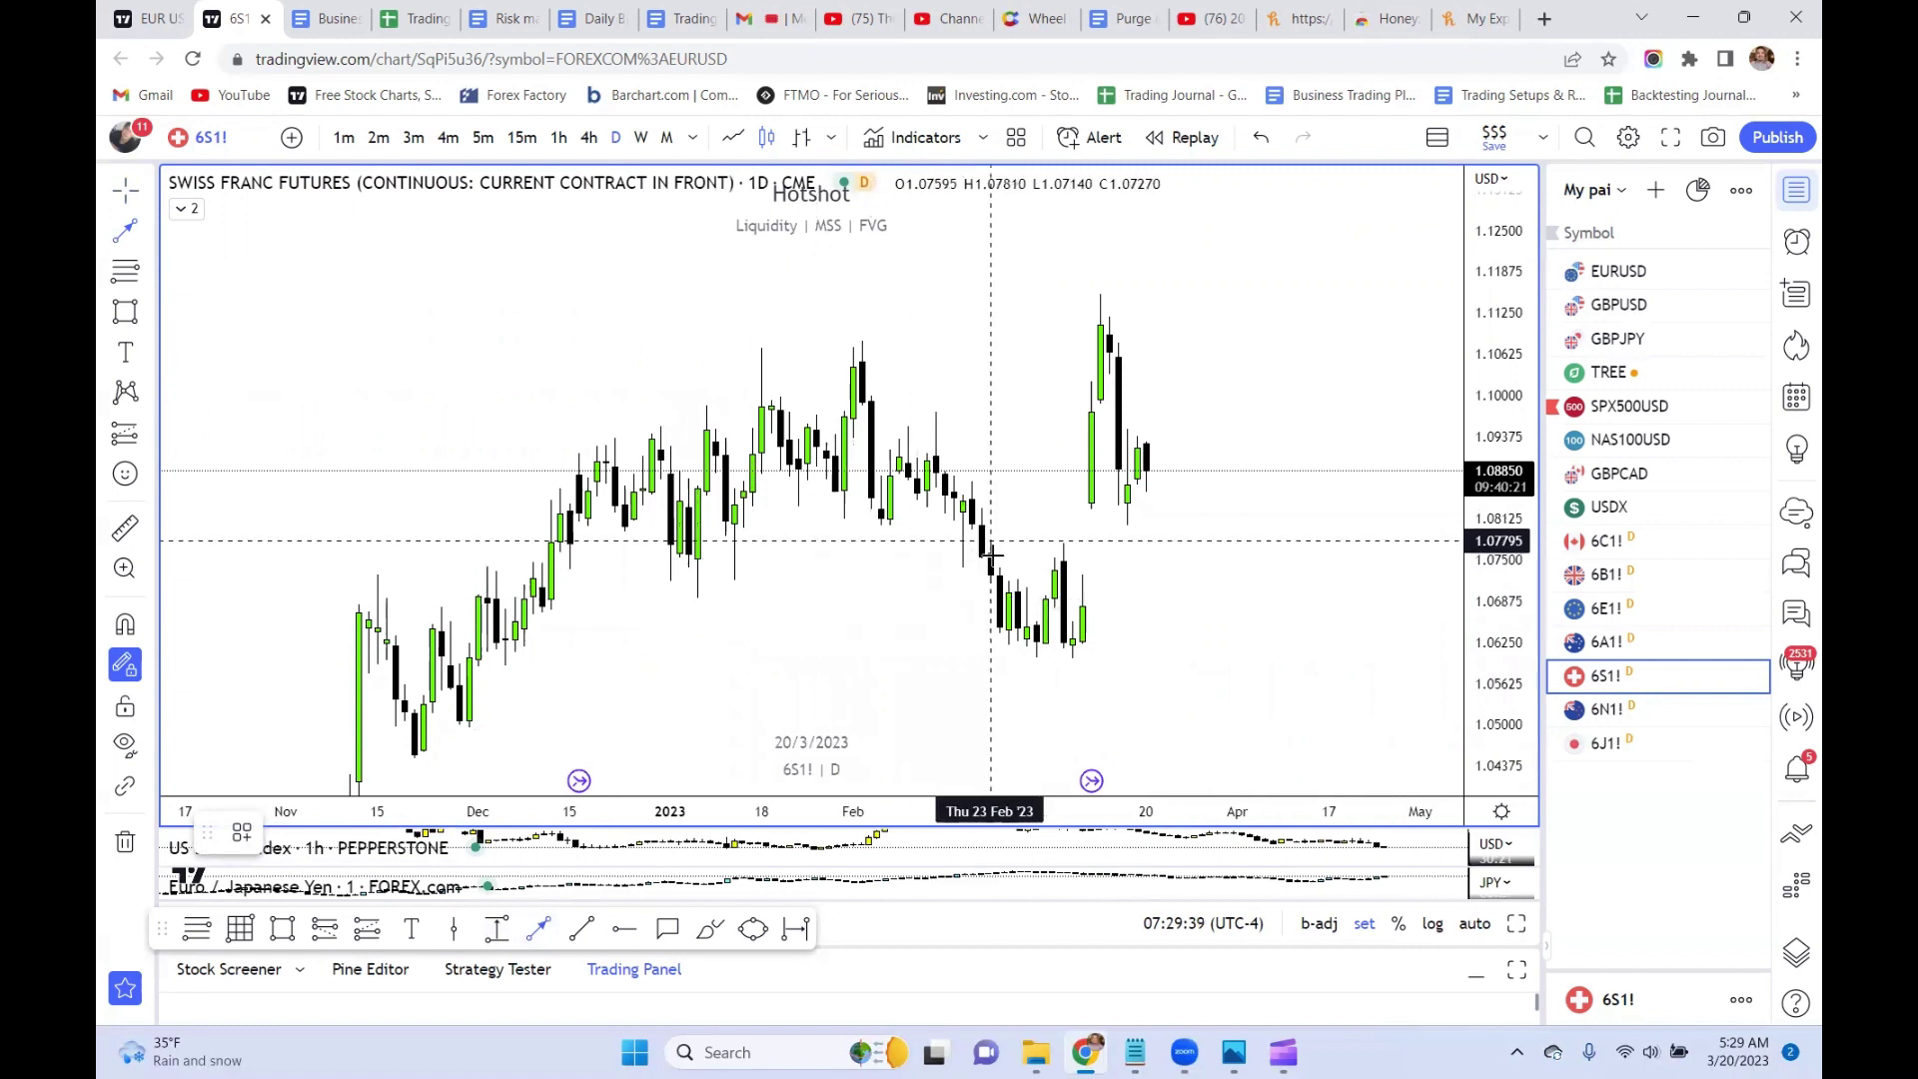
pyautogui.moveTo(1042, 649)
pyautogui.mouseDown()
pyautogui.moveTo(1061, 556)
pyautogui.moveTo(1071, 651)
pyautogui.mouseUp()
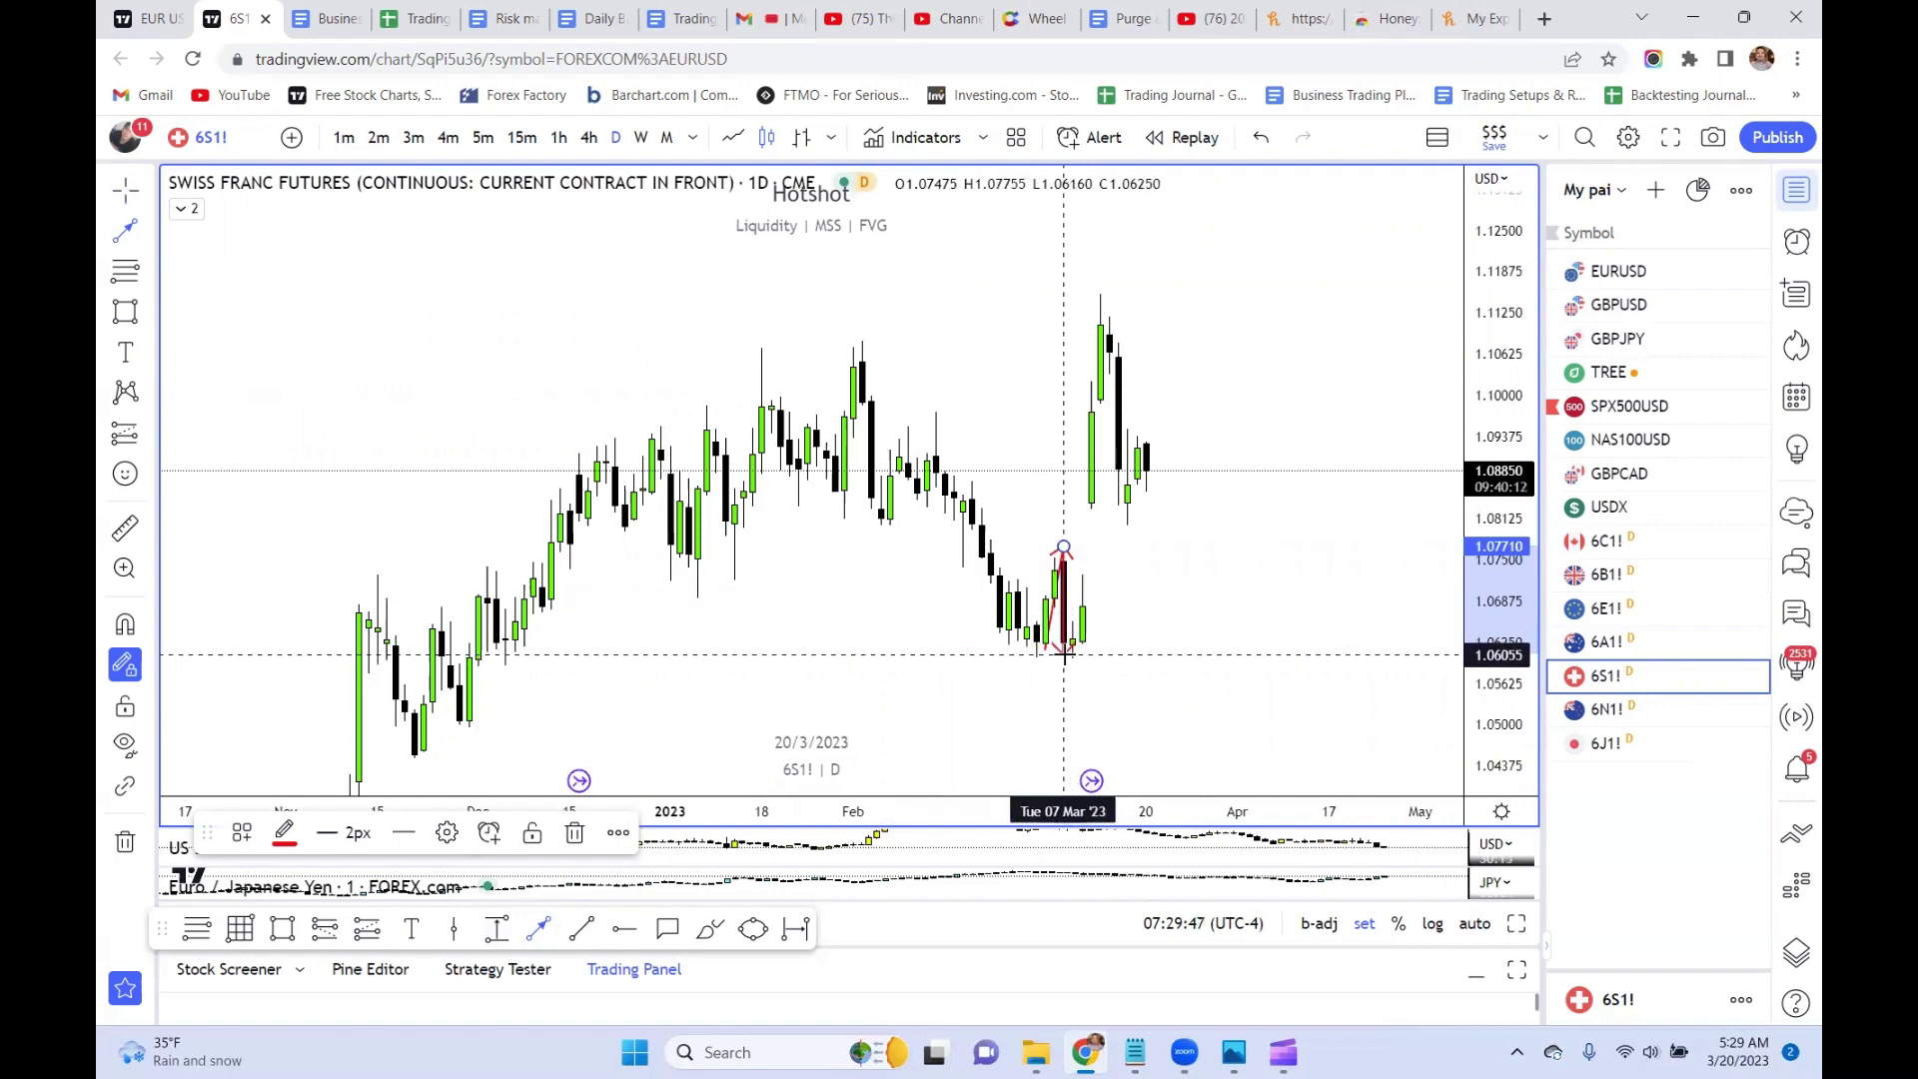
pyautogui.moveTo(1064, 658); pyautogui.dragTo(1192, 299)
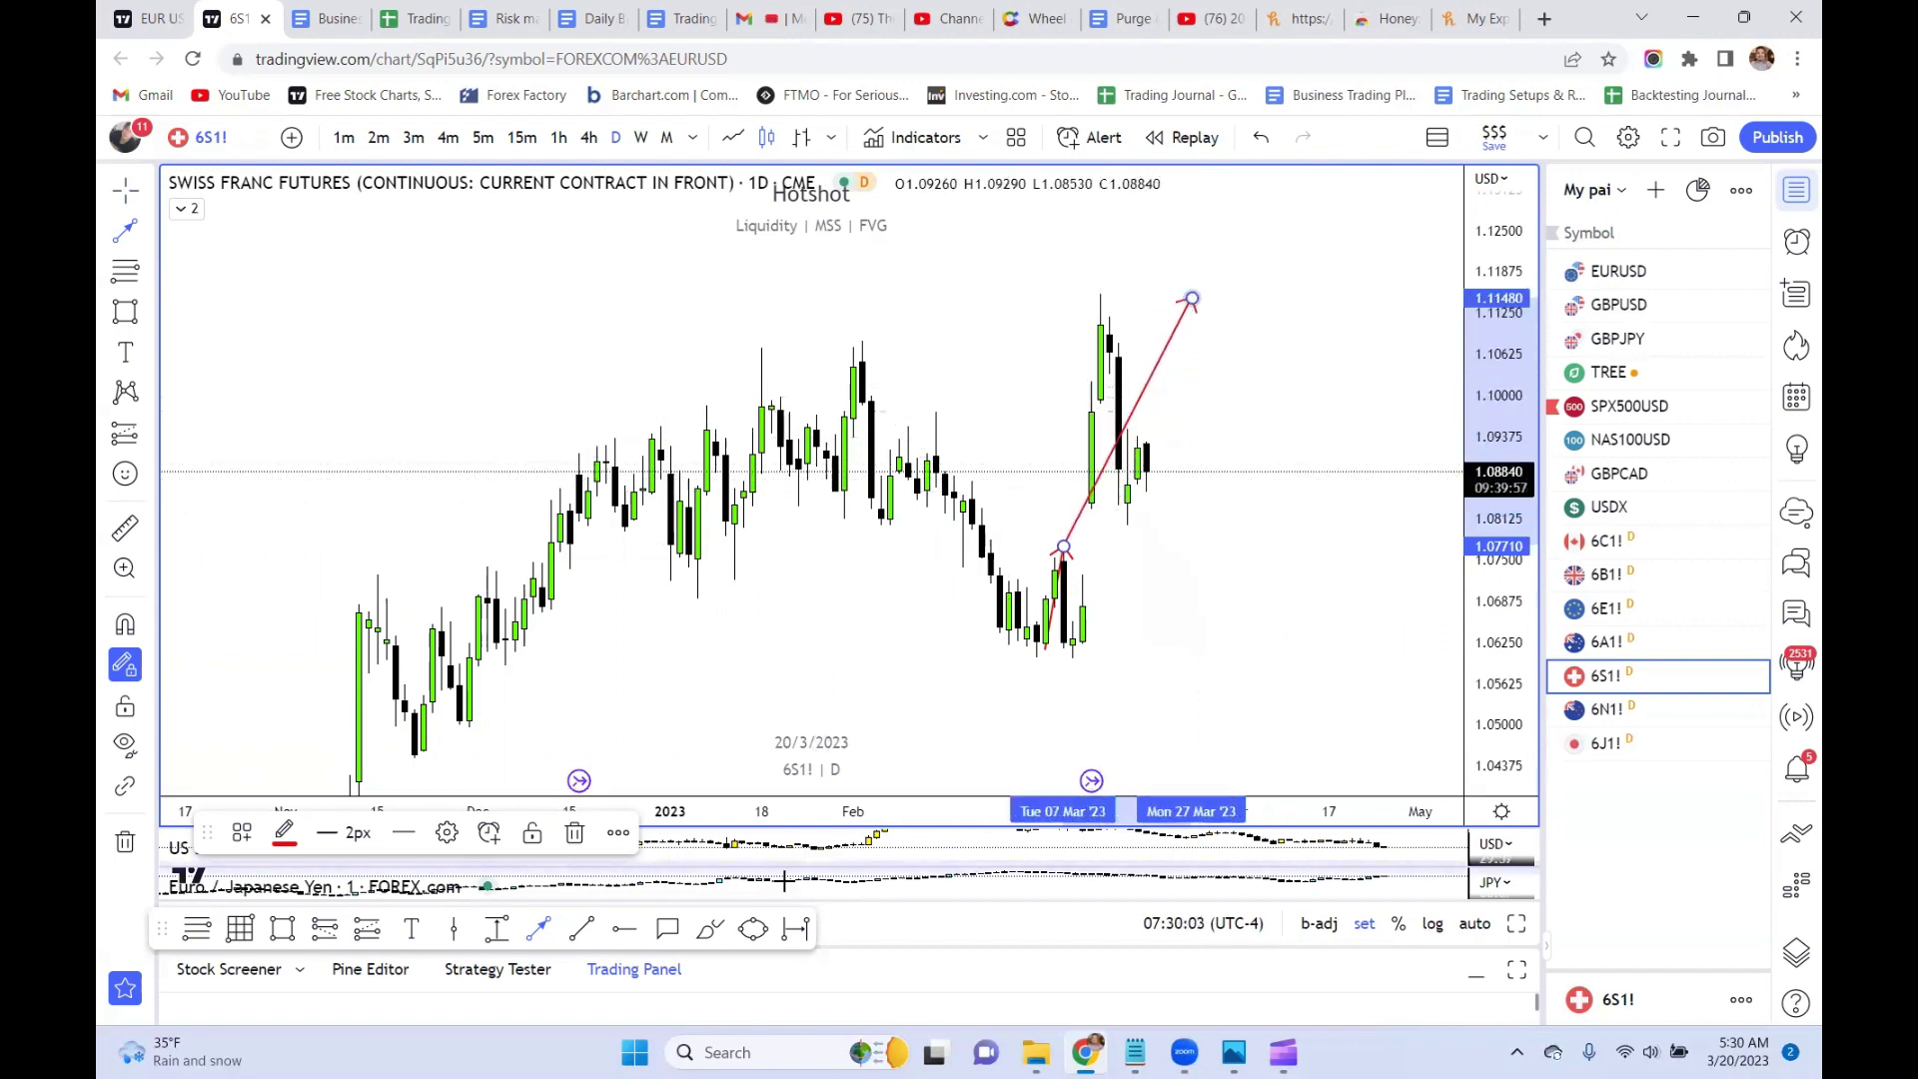
# - Draw a horizontal trend line across the March high of 6S1!, at about 1.115
pyautogui.click(1029, 559)
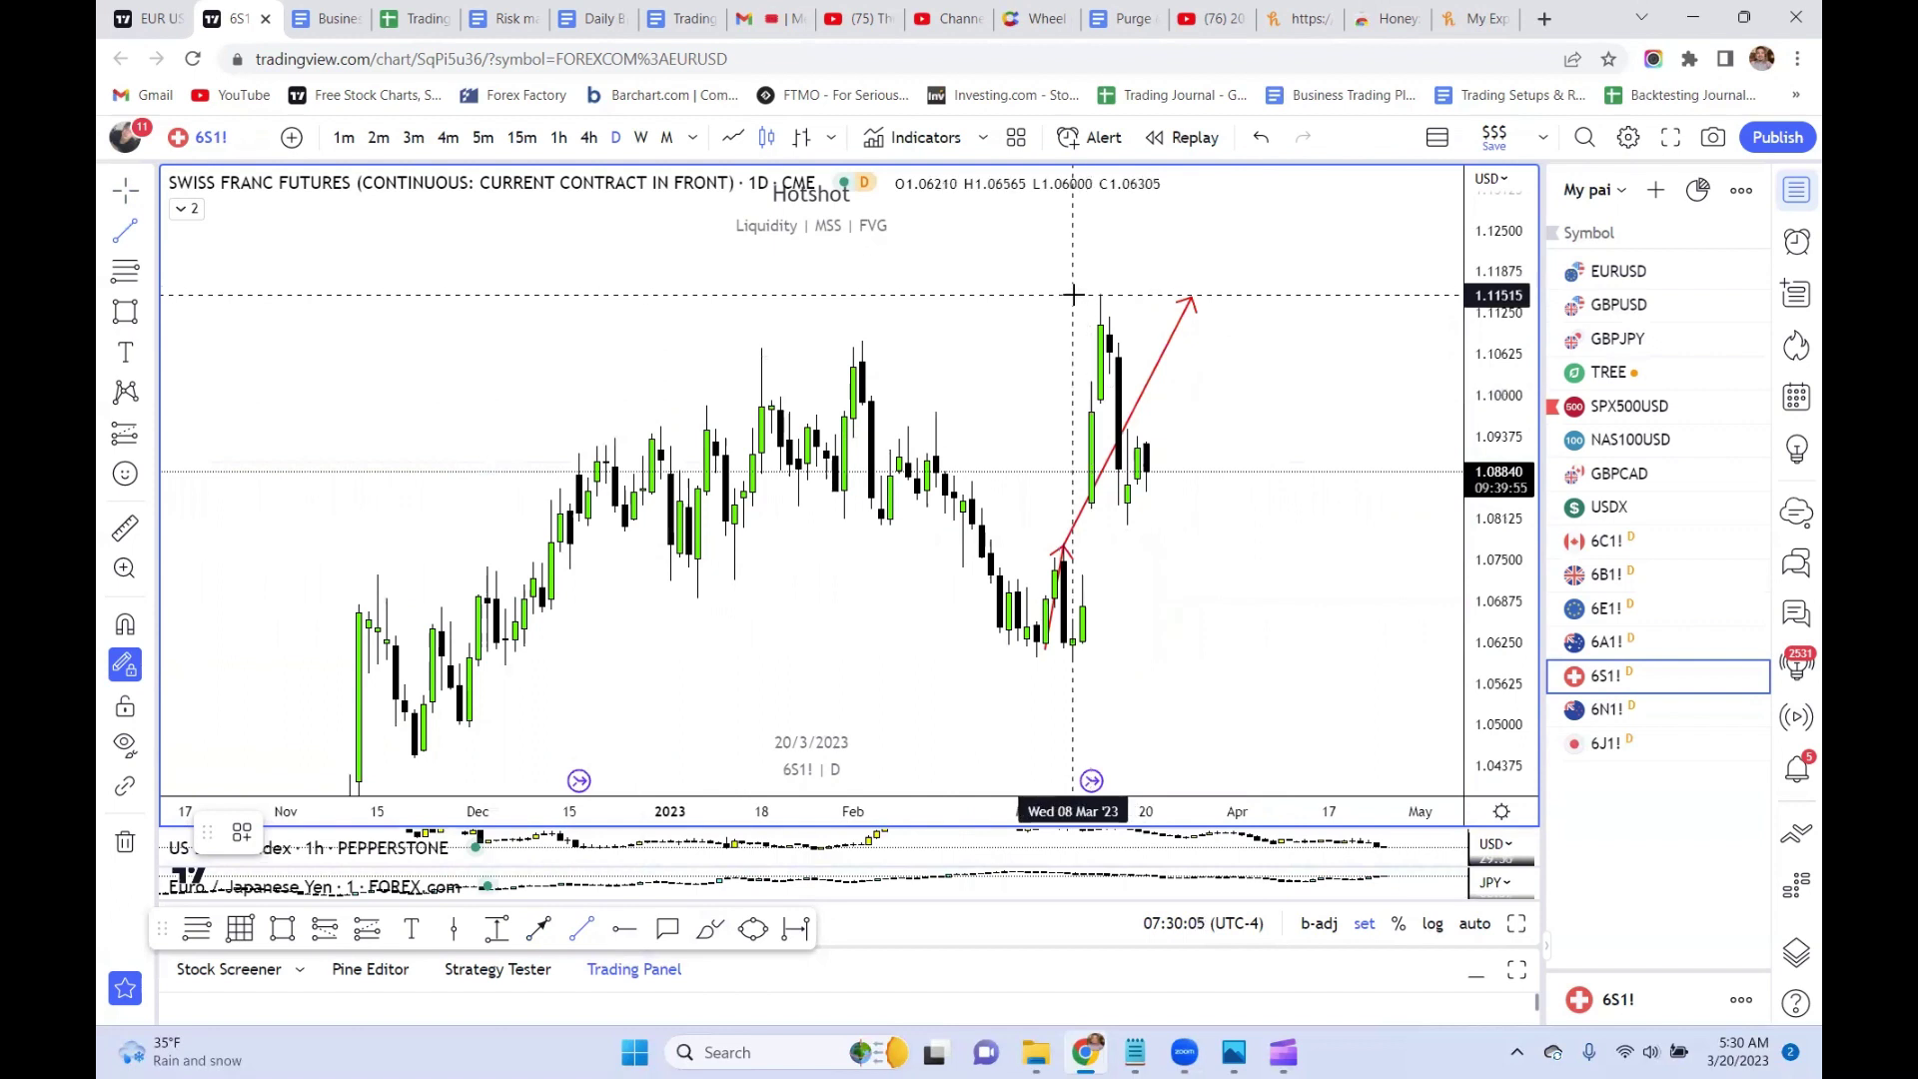
pyautogui.moveTo(1073, 295); pyautogui.dragTo(1315, 295)
pyautogui.moveTo(1235, 385); pyautogui.dragTo(1107, 466)
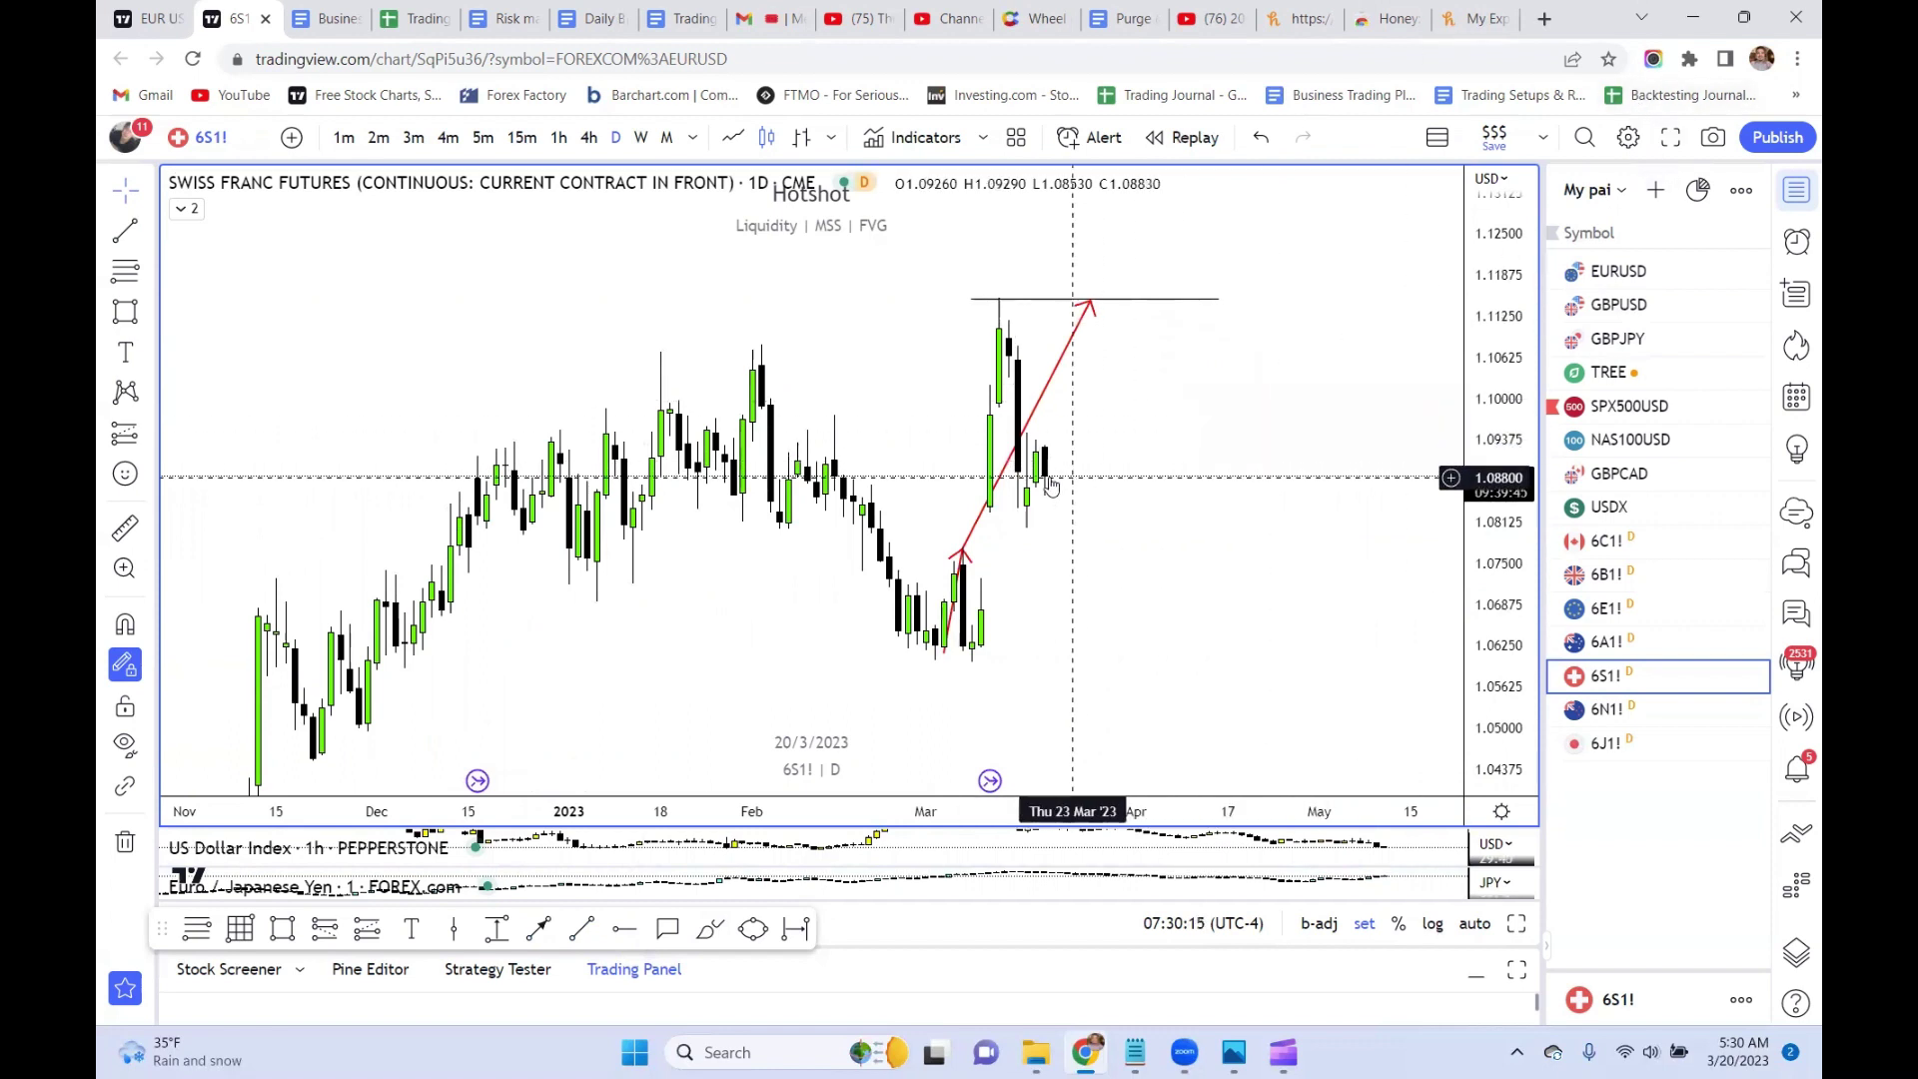
# - Add the FOREX.com USDCHF pair to the watchlist and open its daily chart around the latest candles
pyautogui.click(1654, 192)
pyautogui.write('USDCHF')
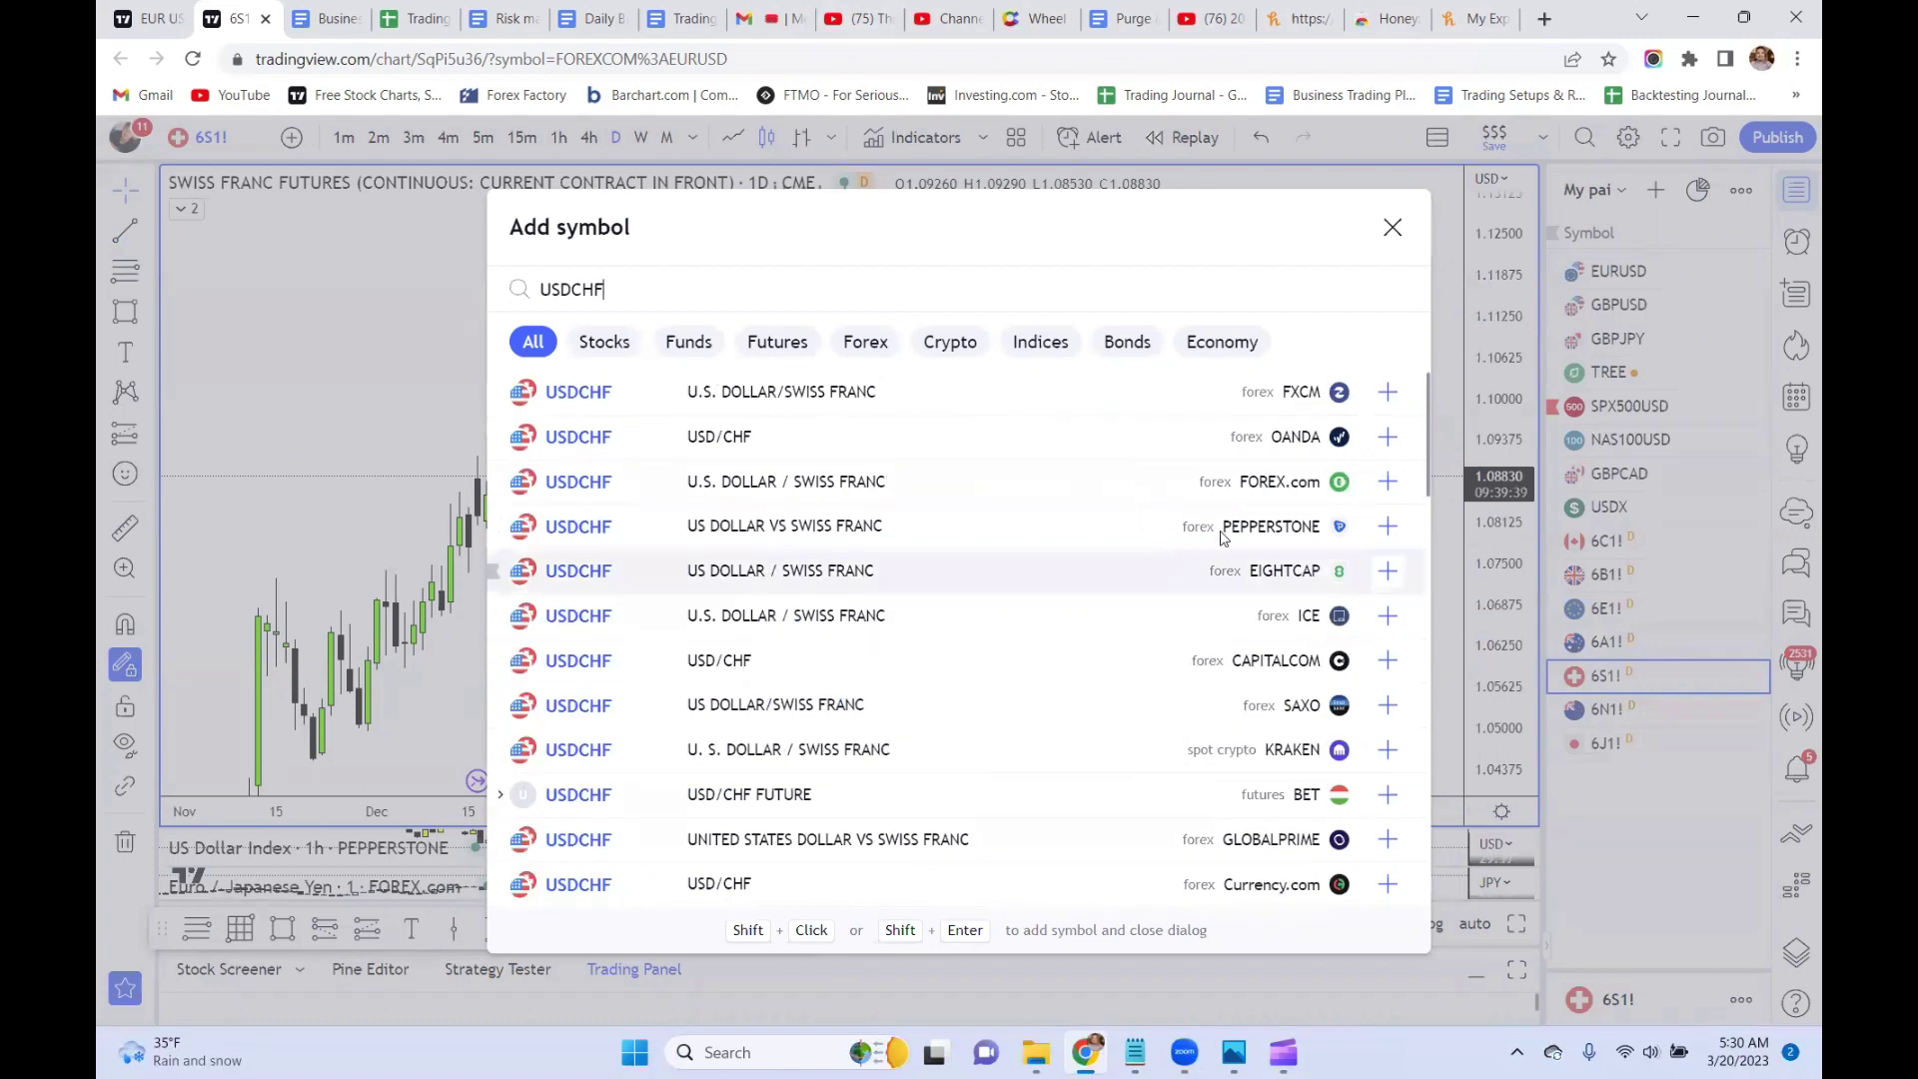
pyautogui.click(1387, 481)
pyautogui.press('Escape')
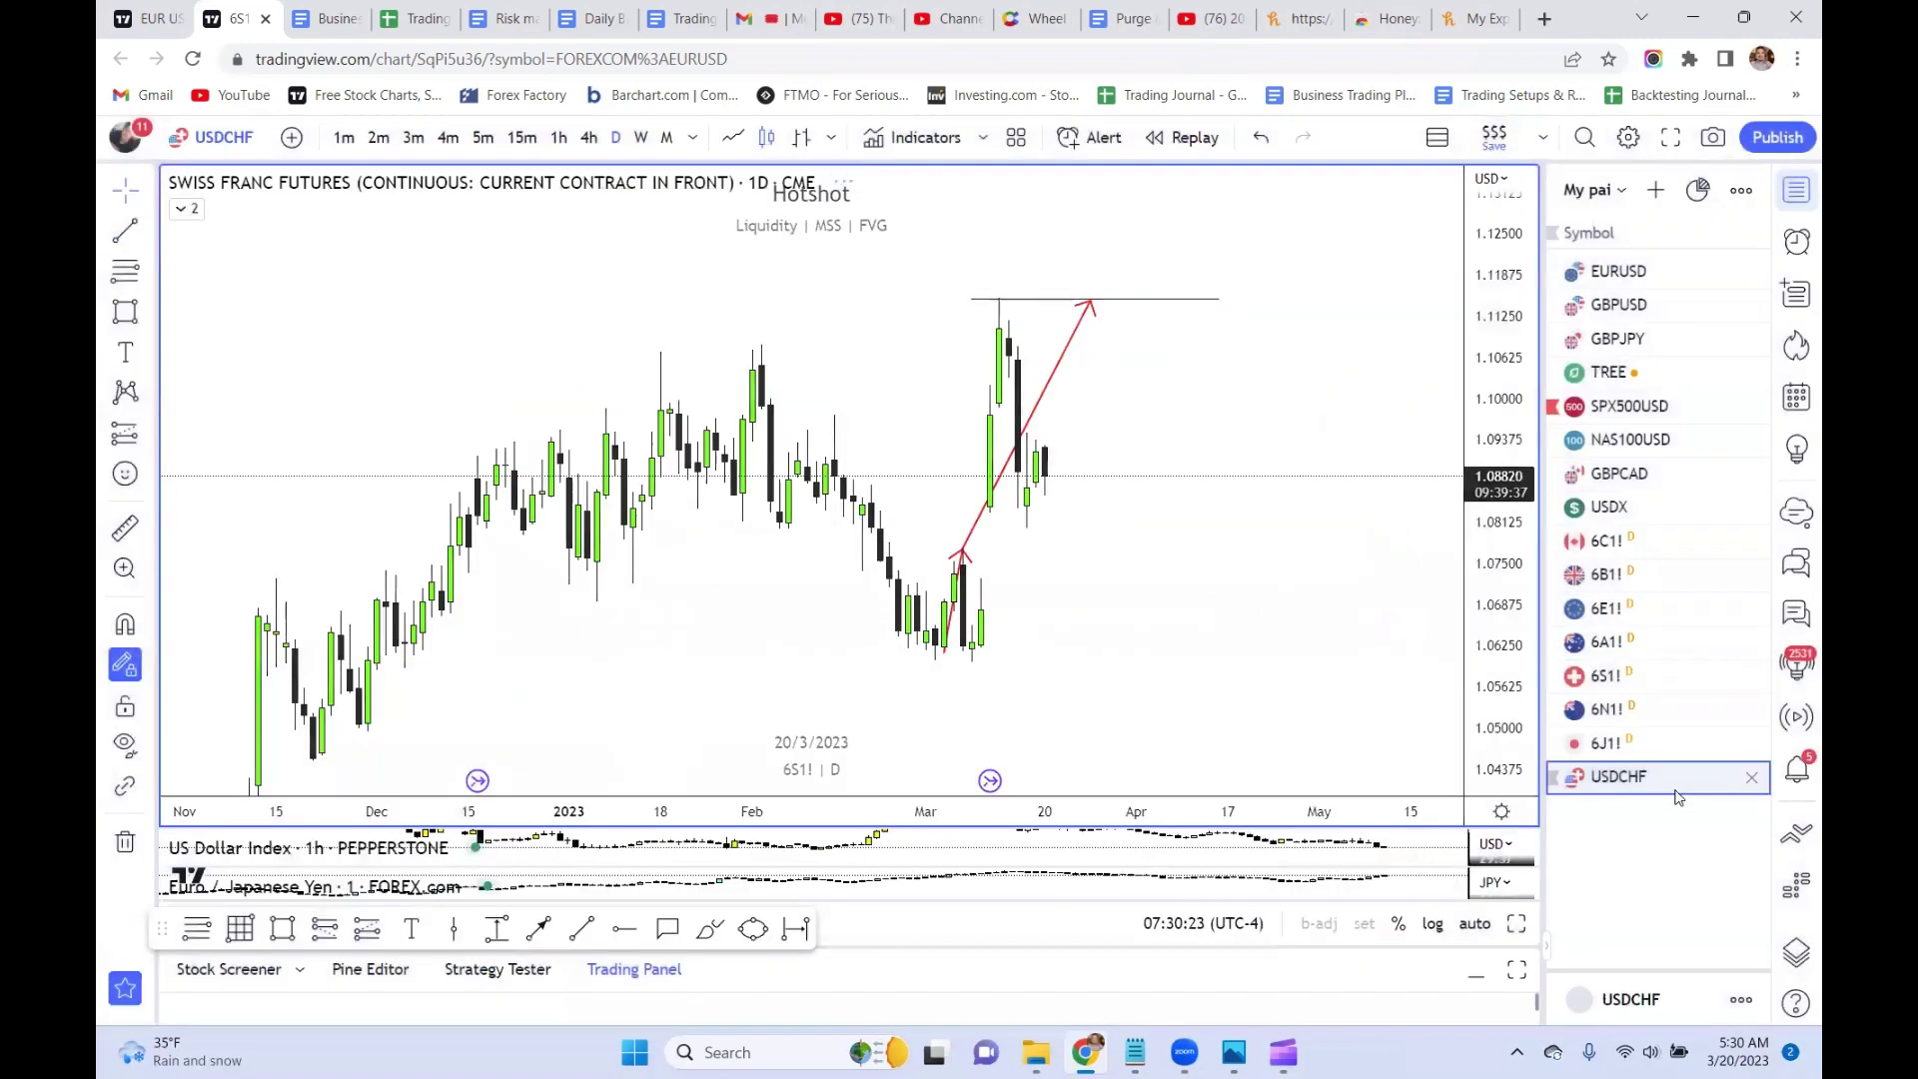
pyautogui.click(1628, 776)
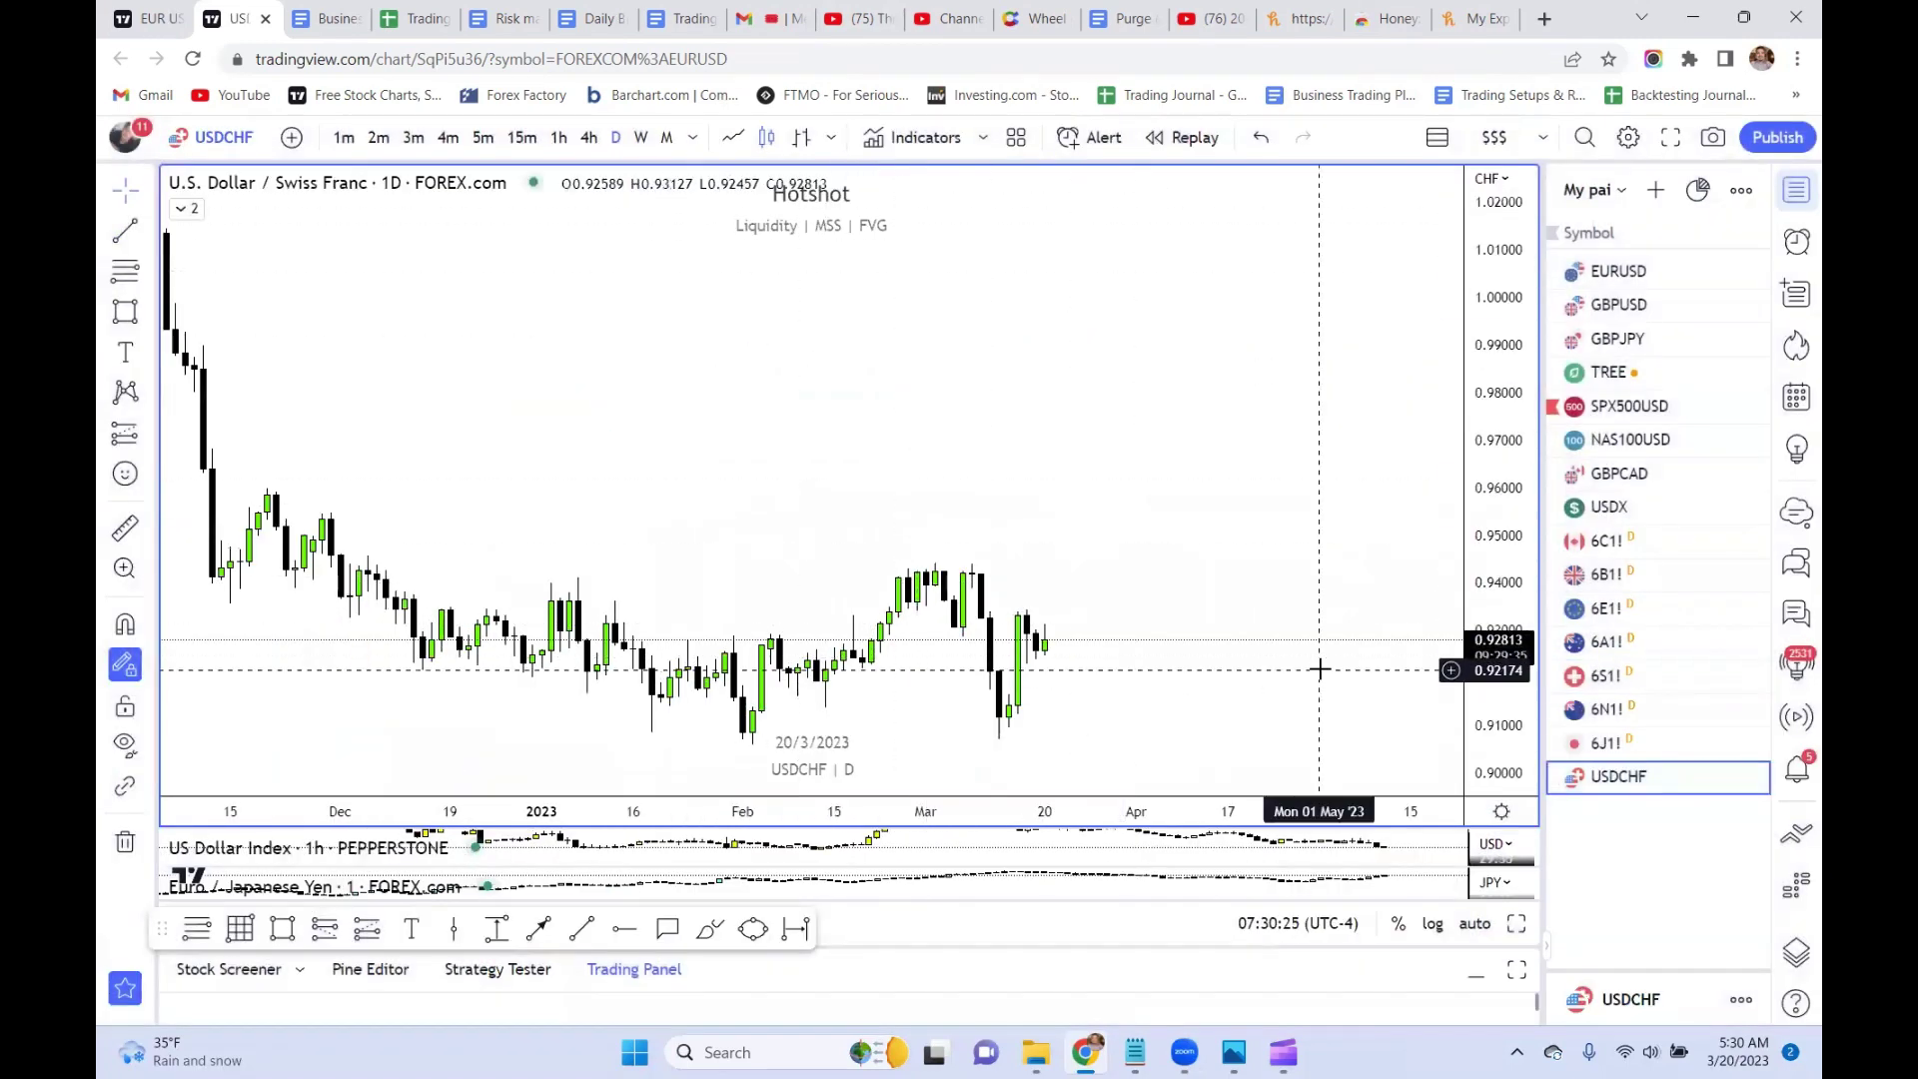
pyautogui.scroll(-3, 1319, 663)
pyautogui.scroll(1, 1246, 672)
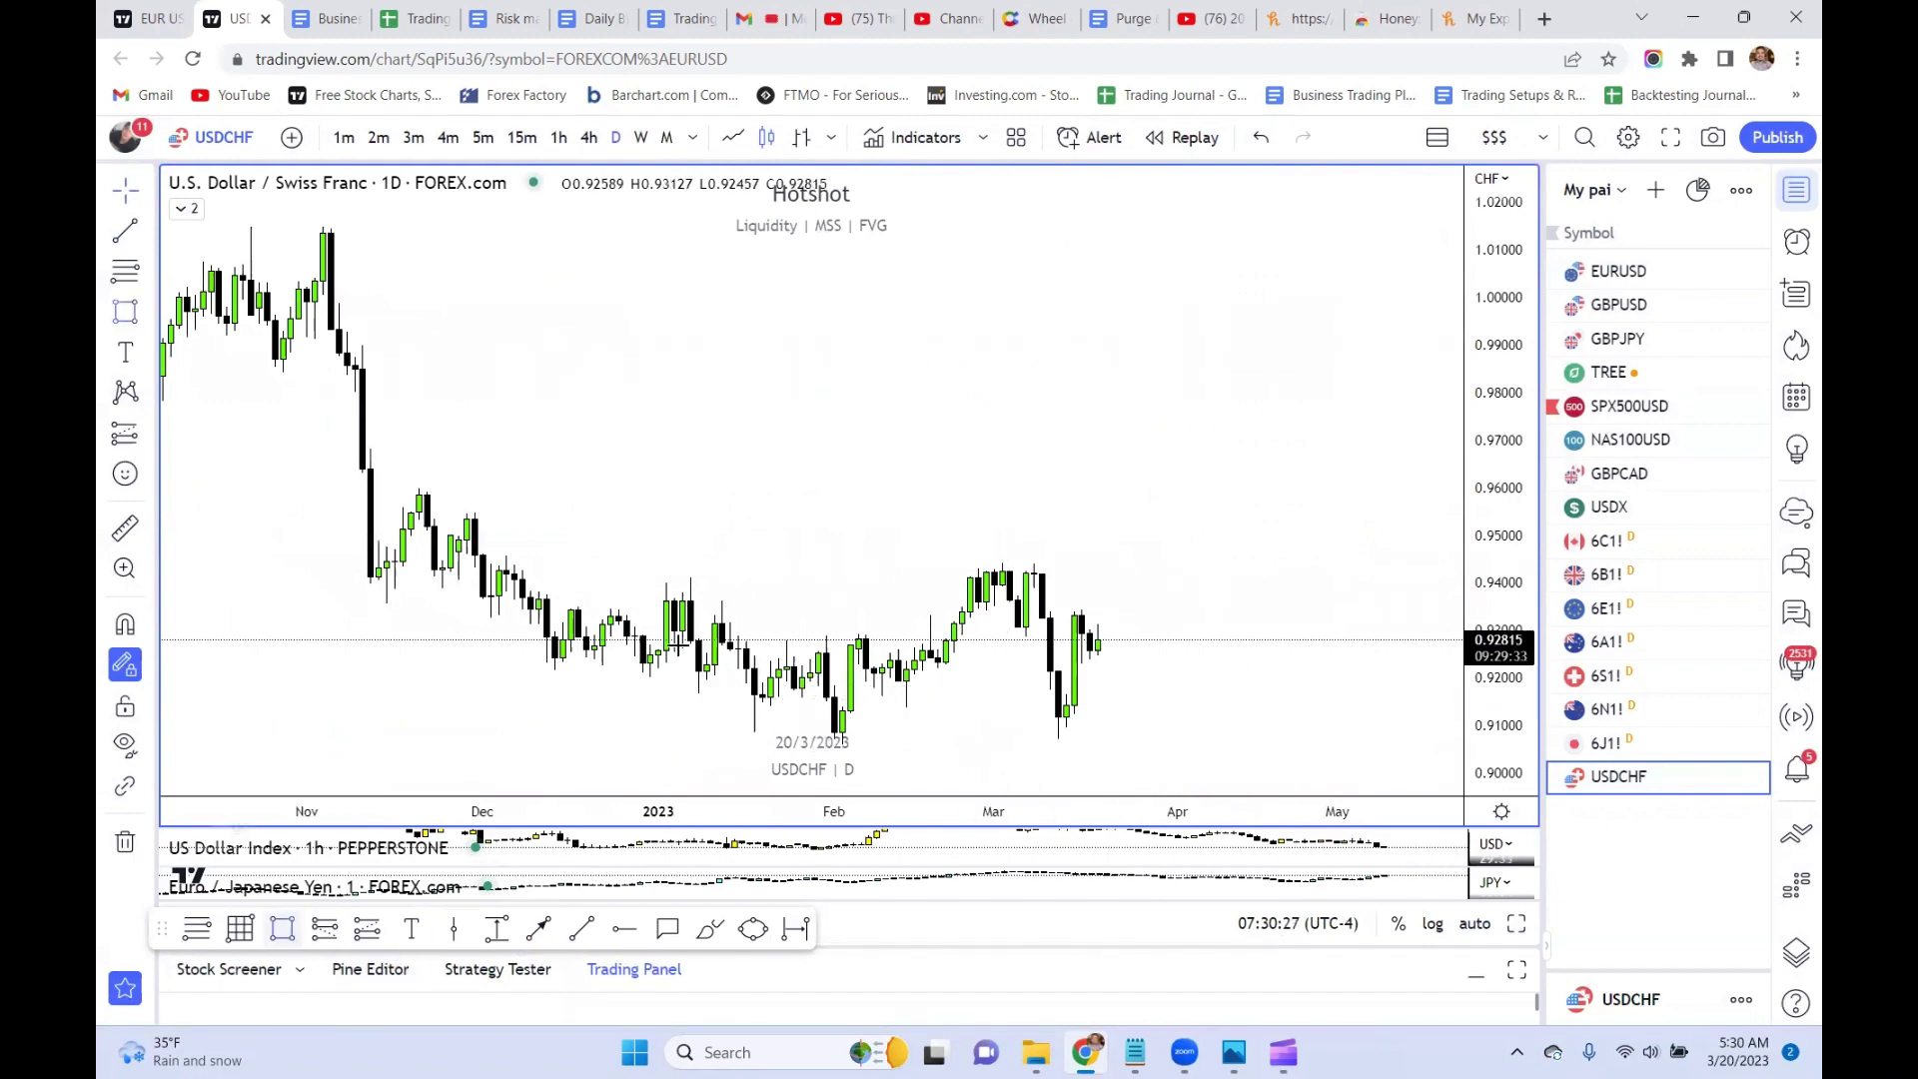
pyautogui.moveTo(993, 690); pyautogui.dragTo(886, 548)
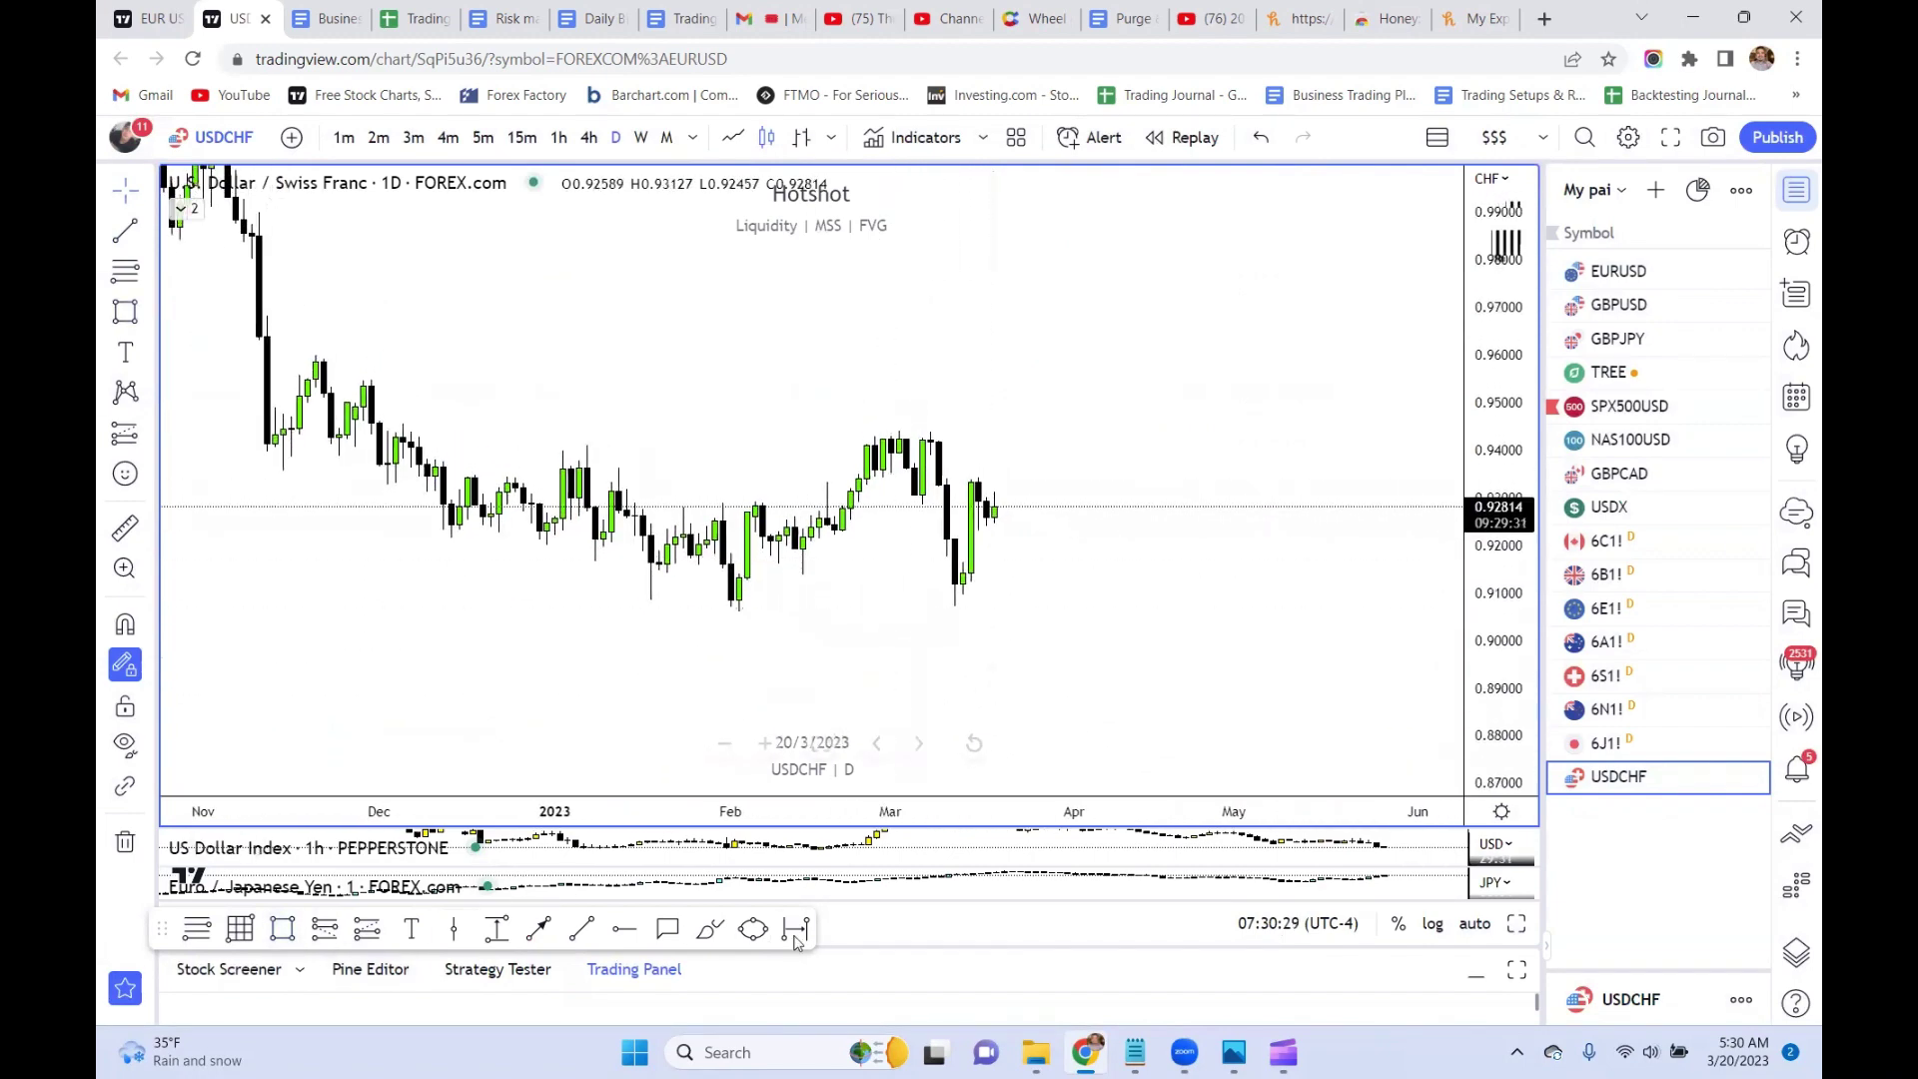
pyautogui.click(538, 929)
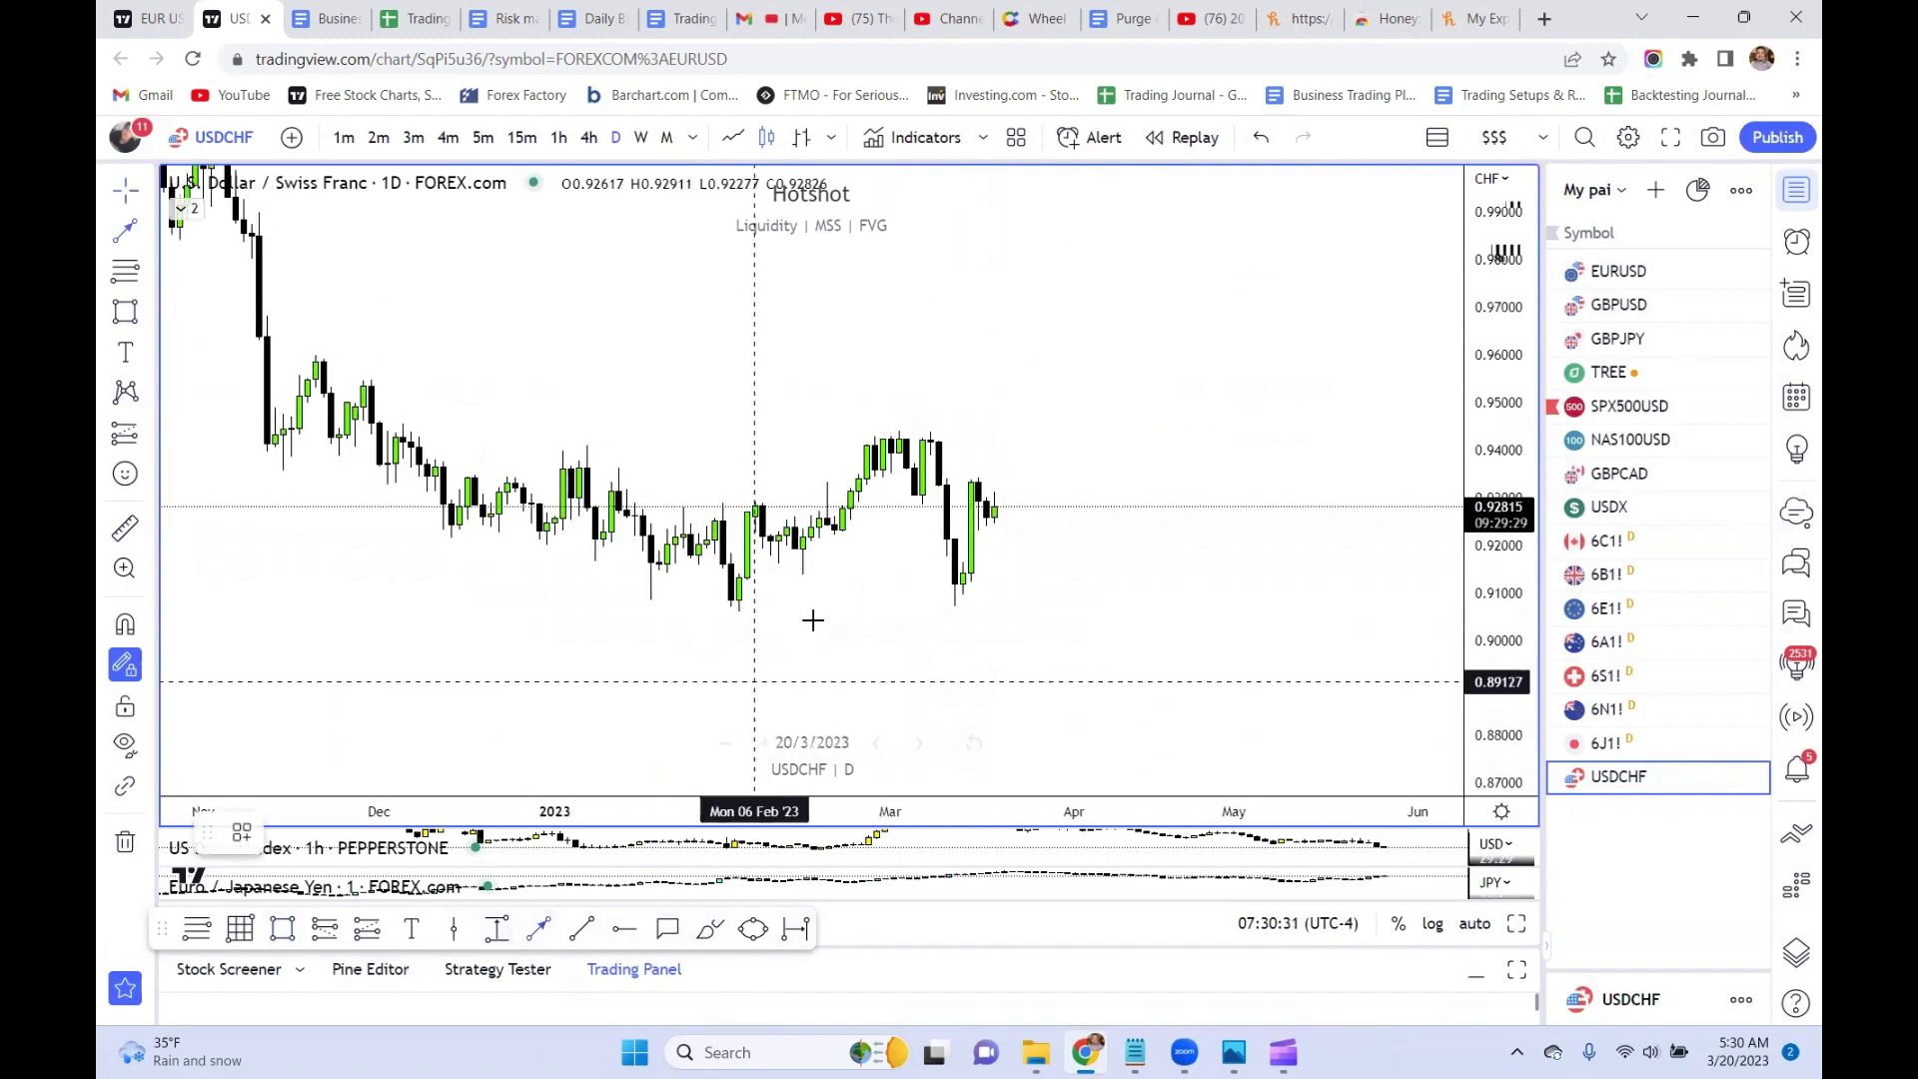
pyautogui.moveTo(850, 620); pyautogui.dragTo(930, 474)
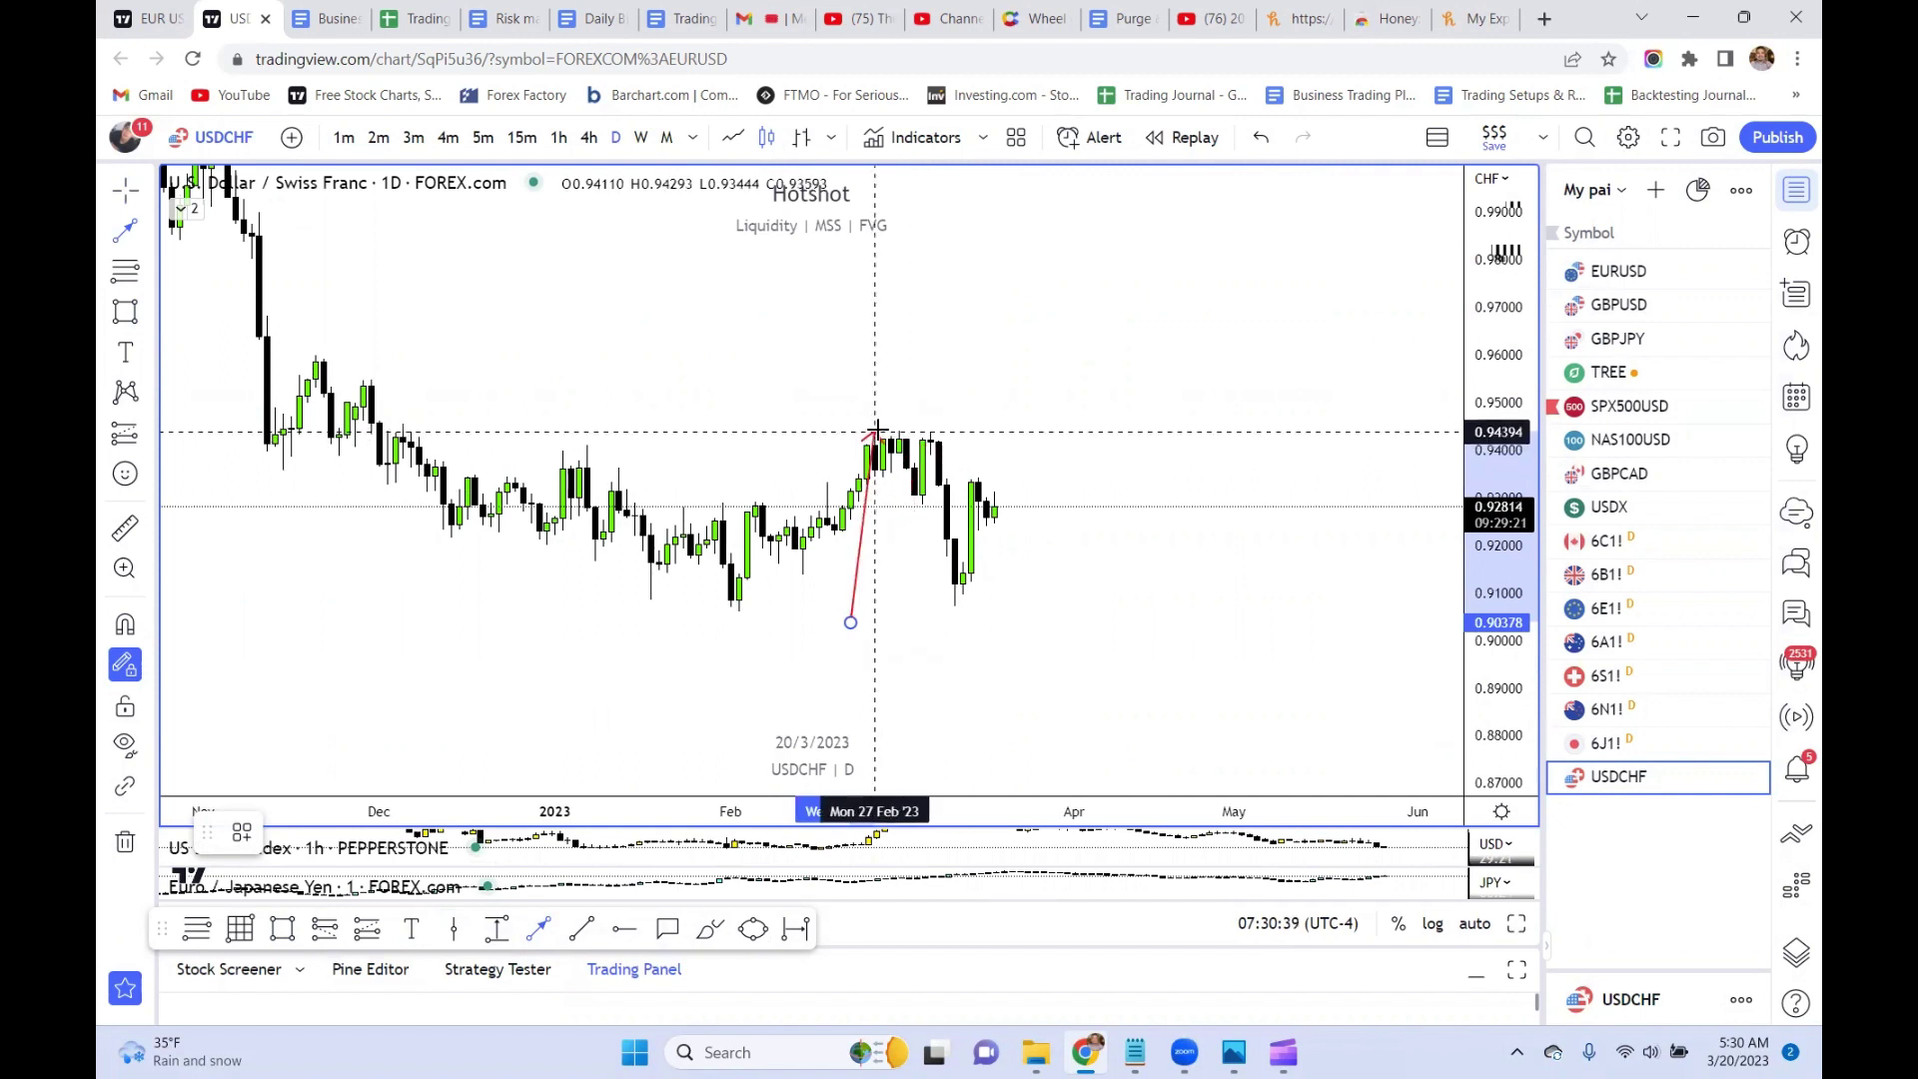
pyautogui.moveTo(878, 430); pyautogui.dragTo(930, 434)
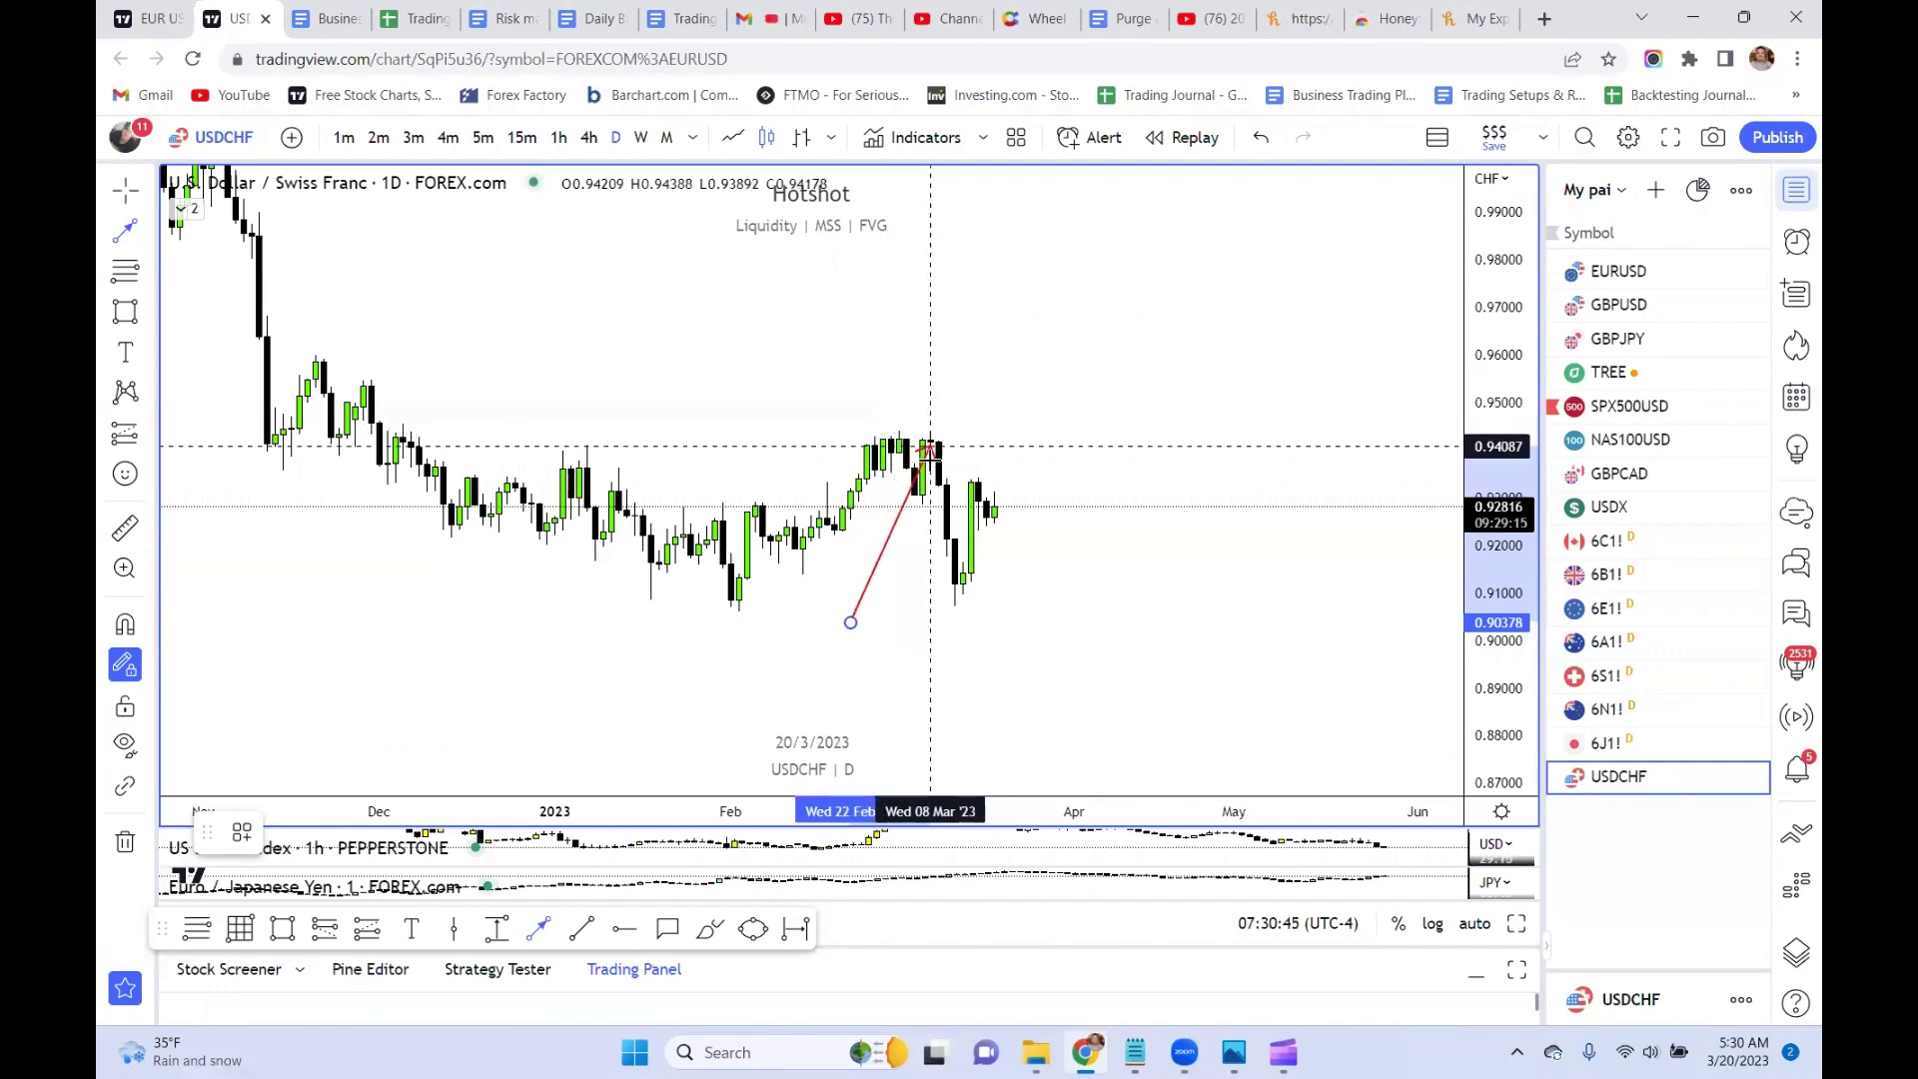
pyautogui.moveTo(930, 450); pyautogui.dragTo(922, 504)
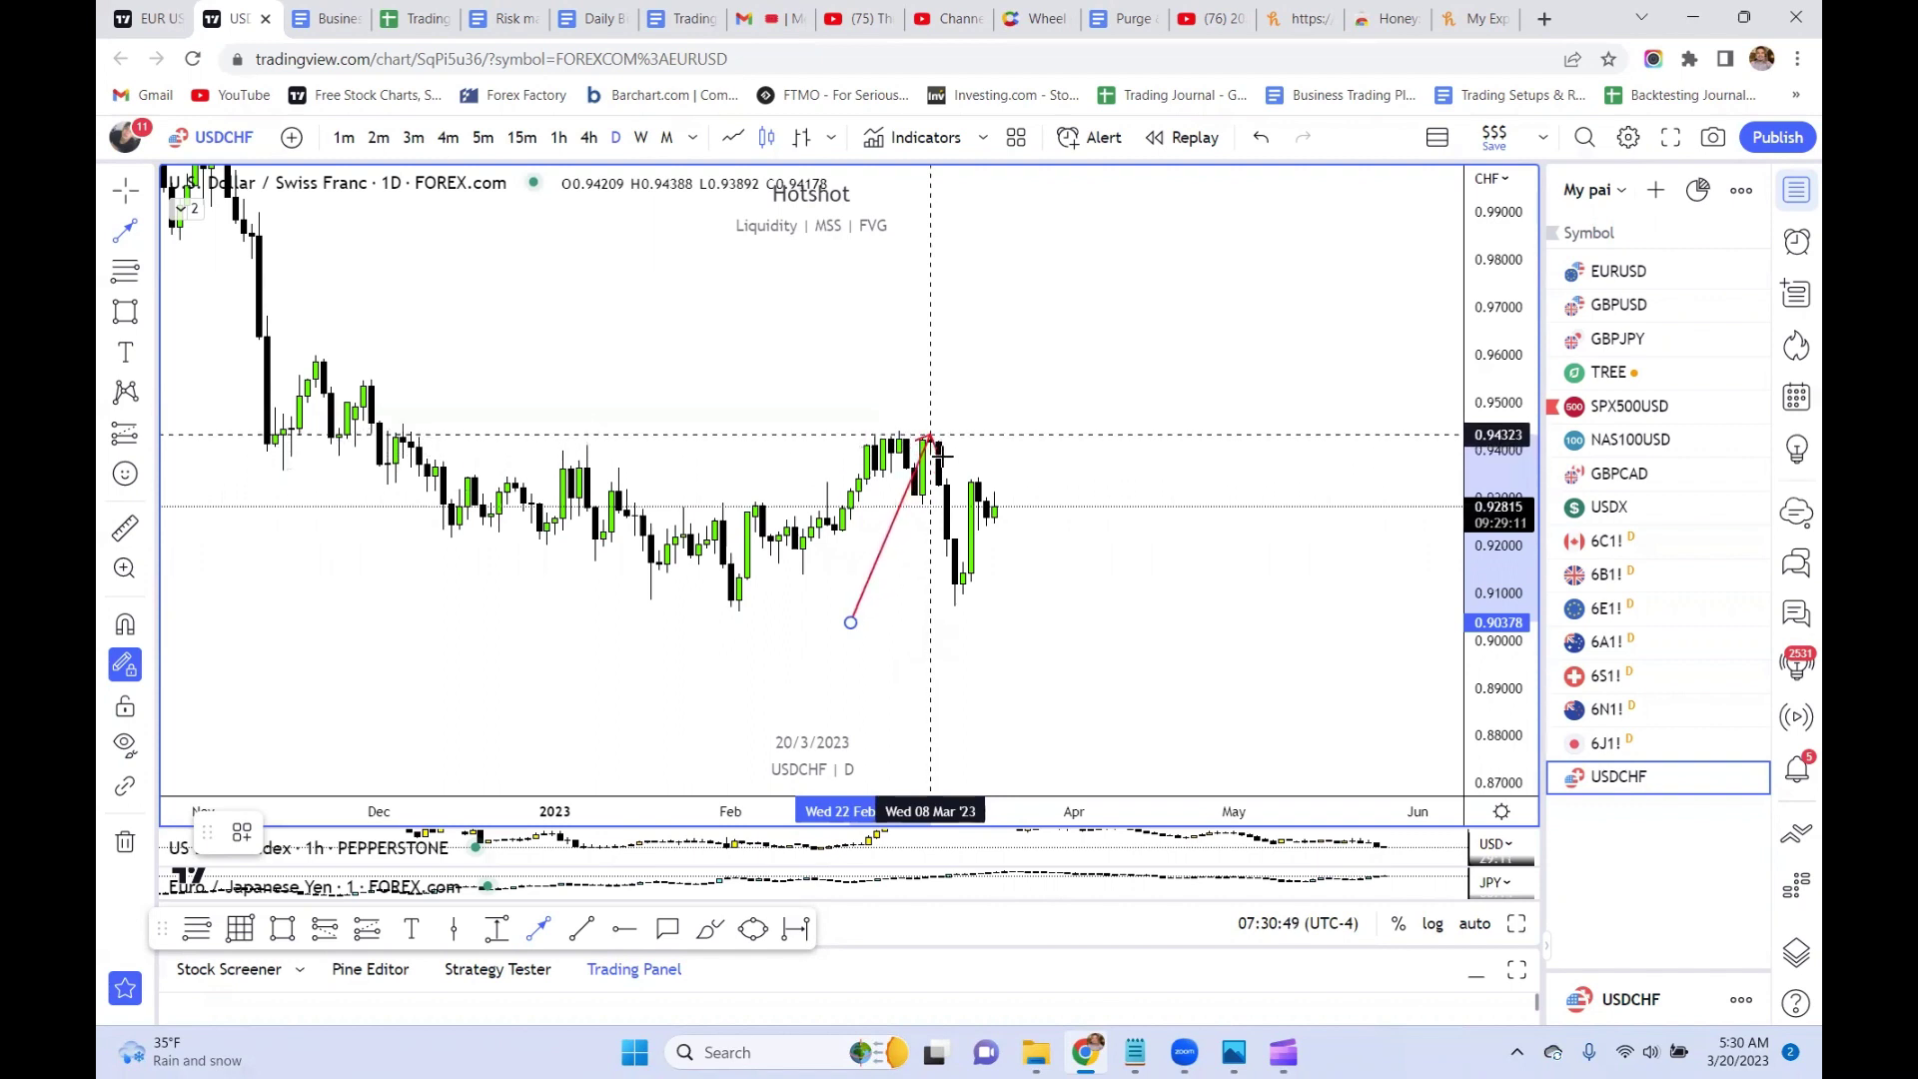
pyautogui.moveTo(930, 436)
pyautogui.mouseDown()
pyautogui.moveTo(924, 569)
pyautogui.moveTo(939, 489)
pyautogui.moveTo(965, 584)
pyautogui.moveTo(994, 478)
pyautogui.moveTo(978, 479)
pyautogui.moveTo(1002, 586)
pyautogui.moveTo(984, 510)
pyautogui.moveTo(1027, 613)
pyautogui.mouseUp()
pyautogui.press('Escape')
# - Draw a horizontal trend line under USDCHF's March low at about 0.9073 and apply the saved template that labels it $$$
pyautogui.click(579, 933)
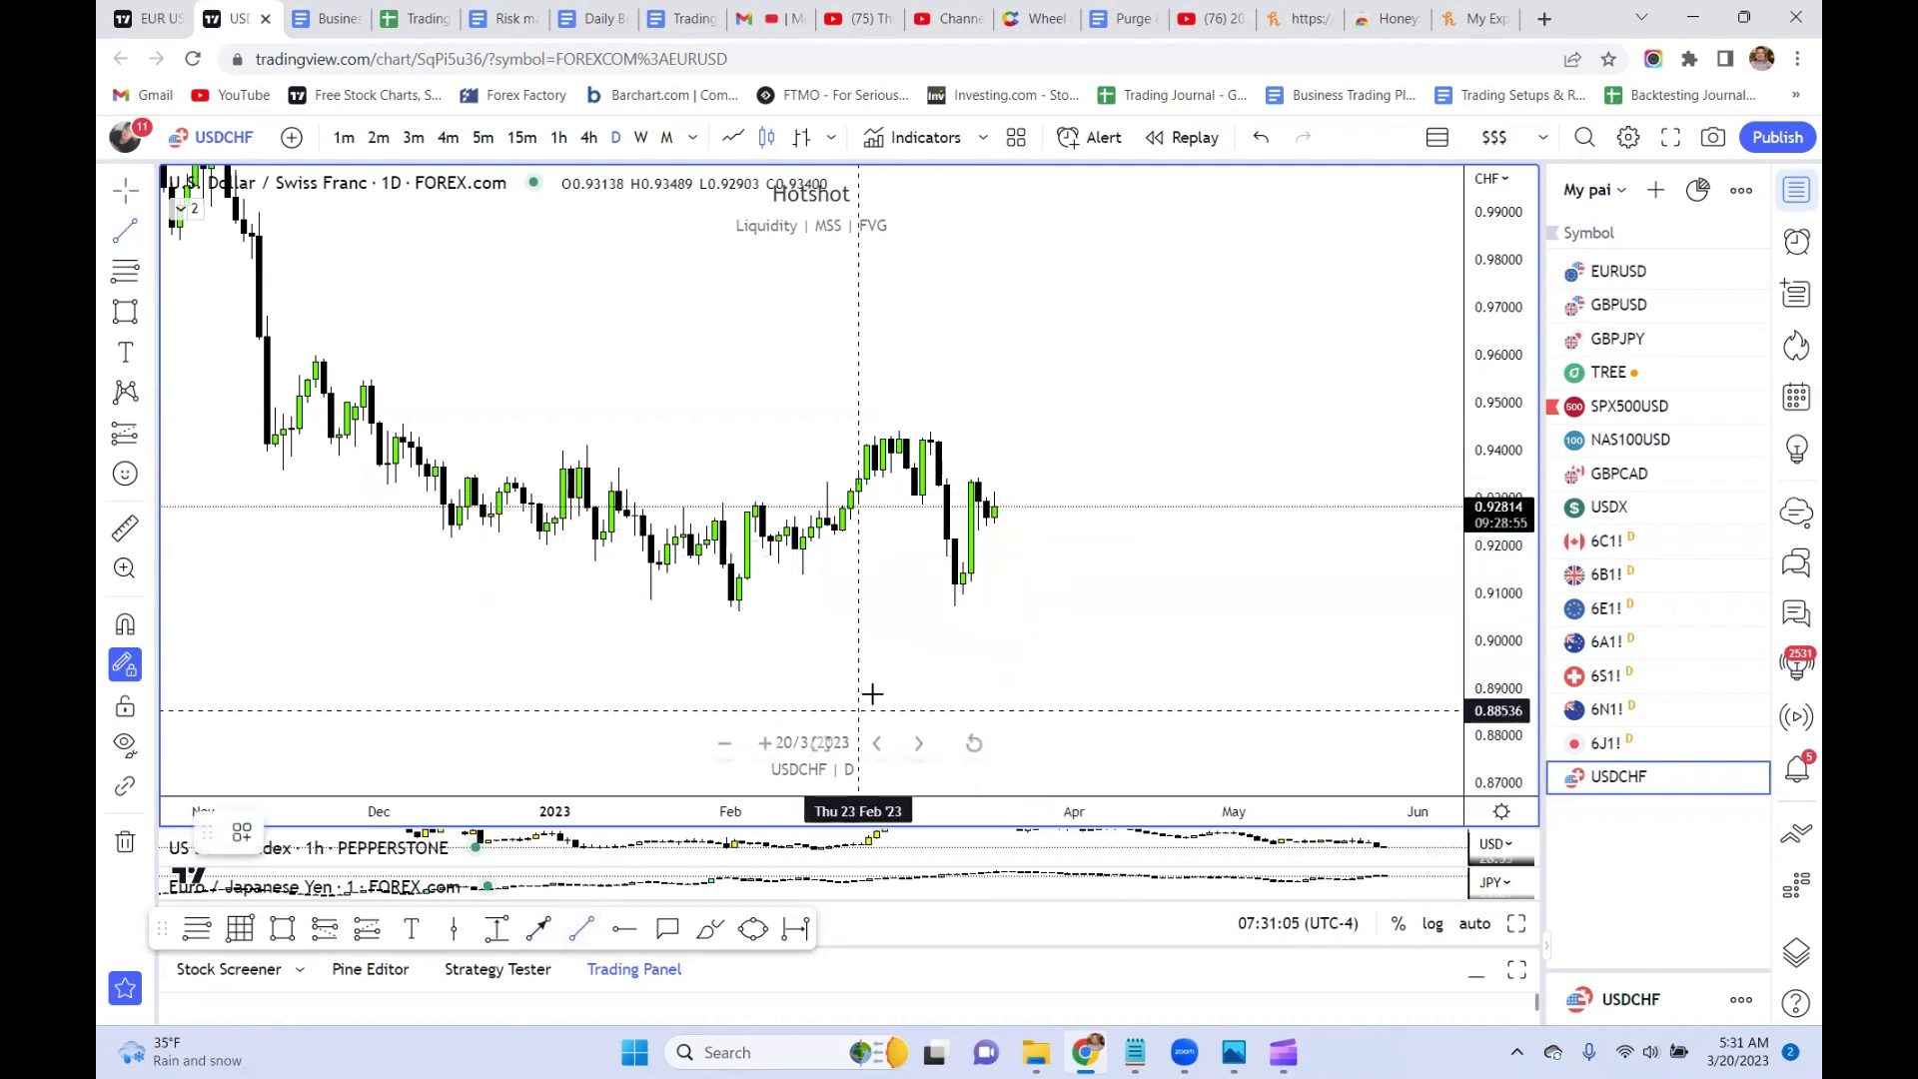
pyautogui.click(938, 604)
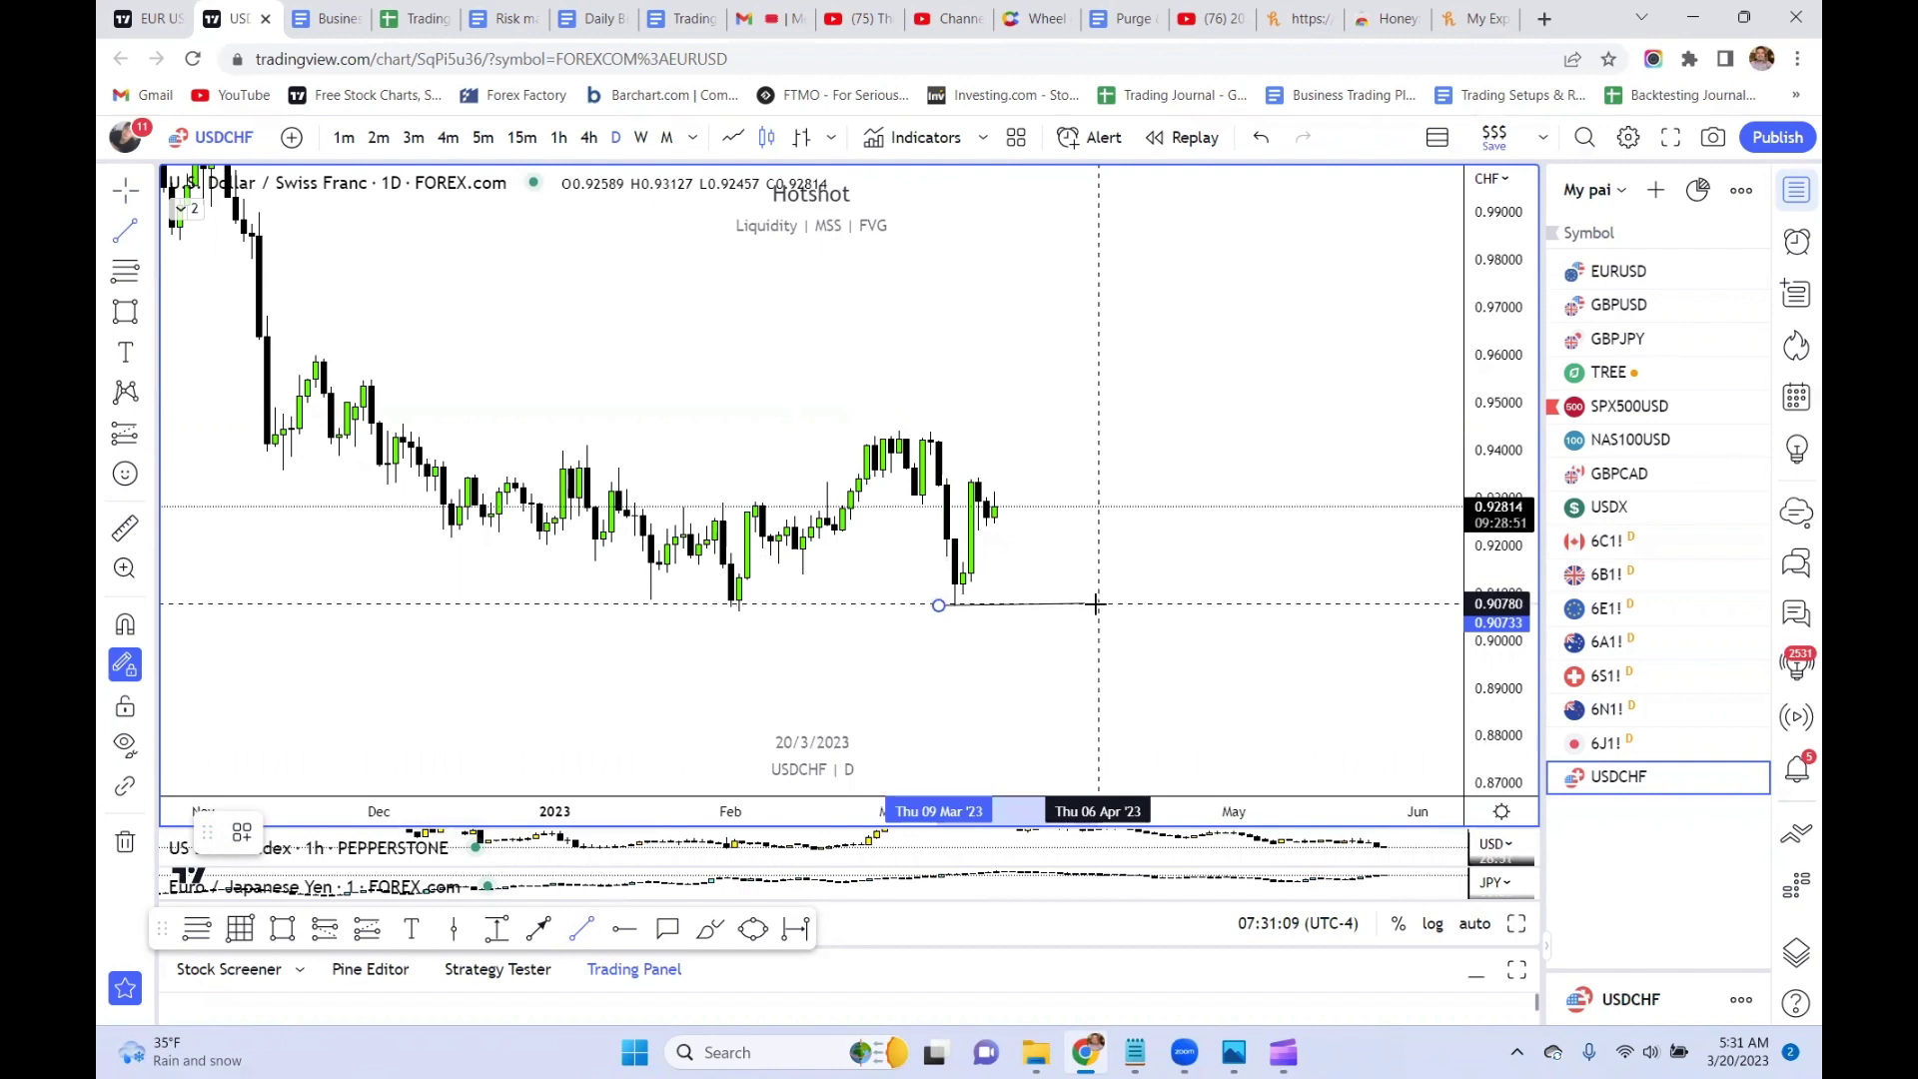
pyautogui.click(1100, 604)
pyautogui.rightClick(1102, 611)
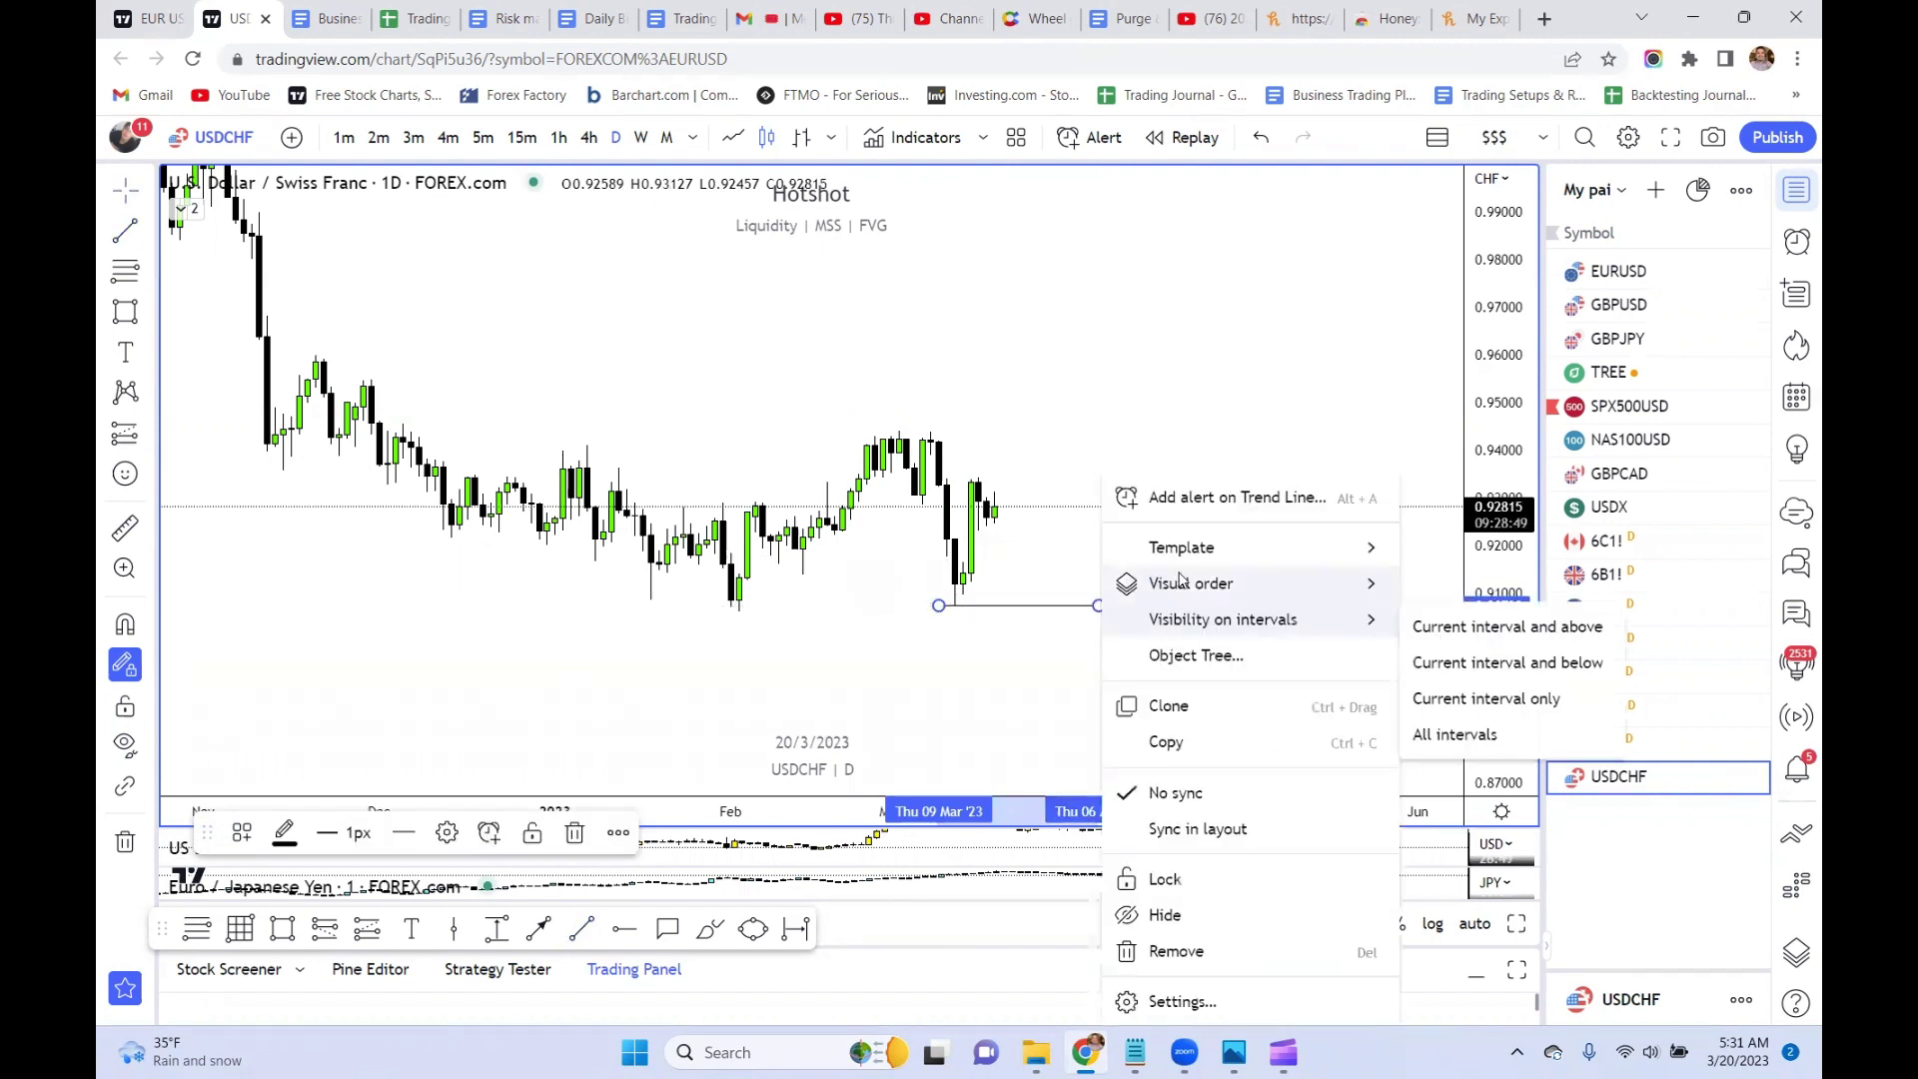
pyautogui.moveTo(1207, 551)
pyautogui.click(1506, 515)
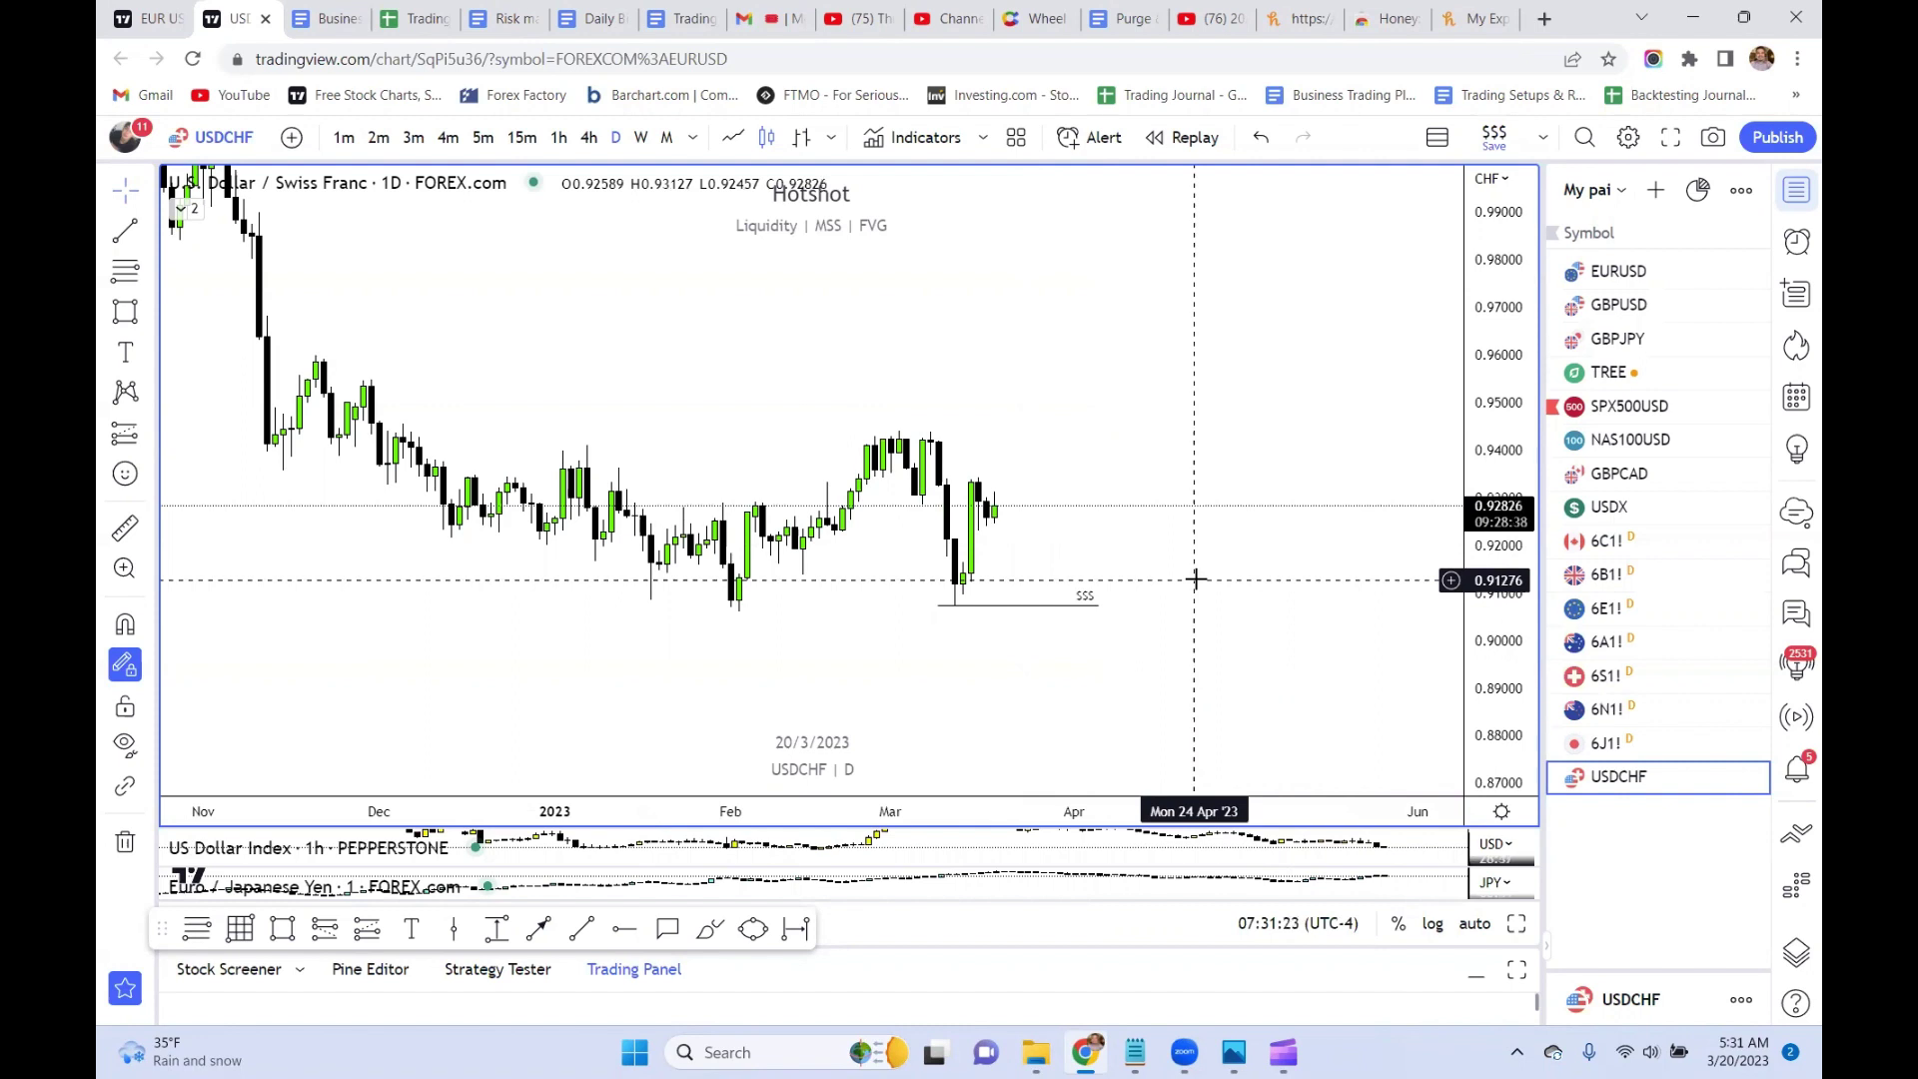
# - Compare with the 6S1! chart, and on USDCHF draw an arrow from the latest candle down to the $$$ line
pyautogui.click(1658, 675)
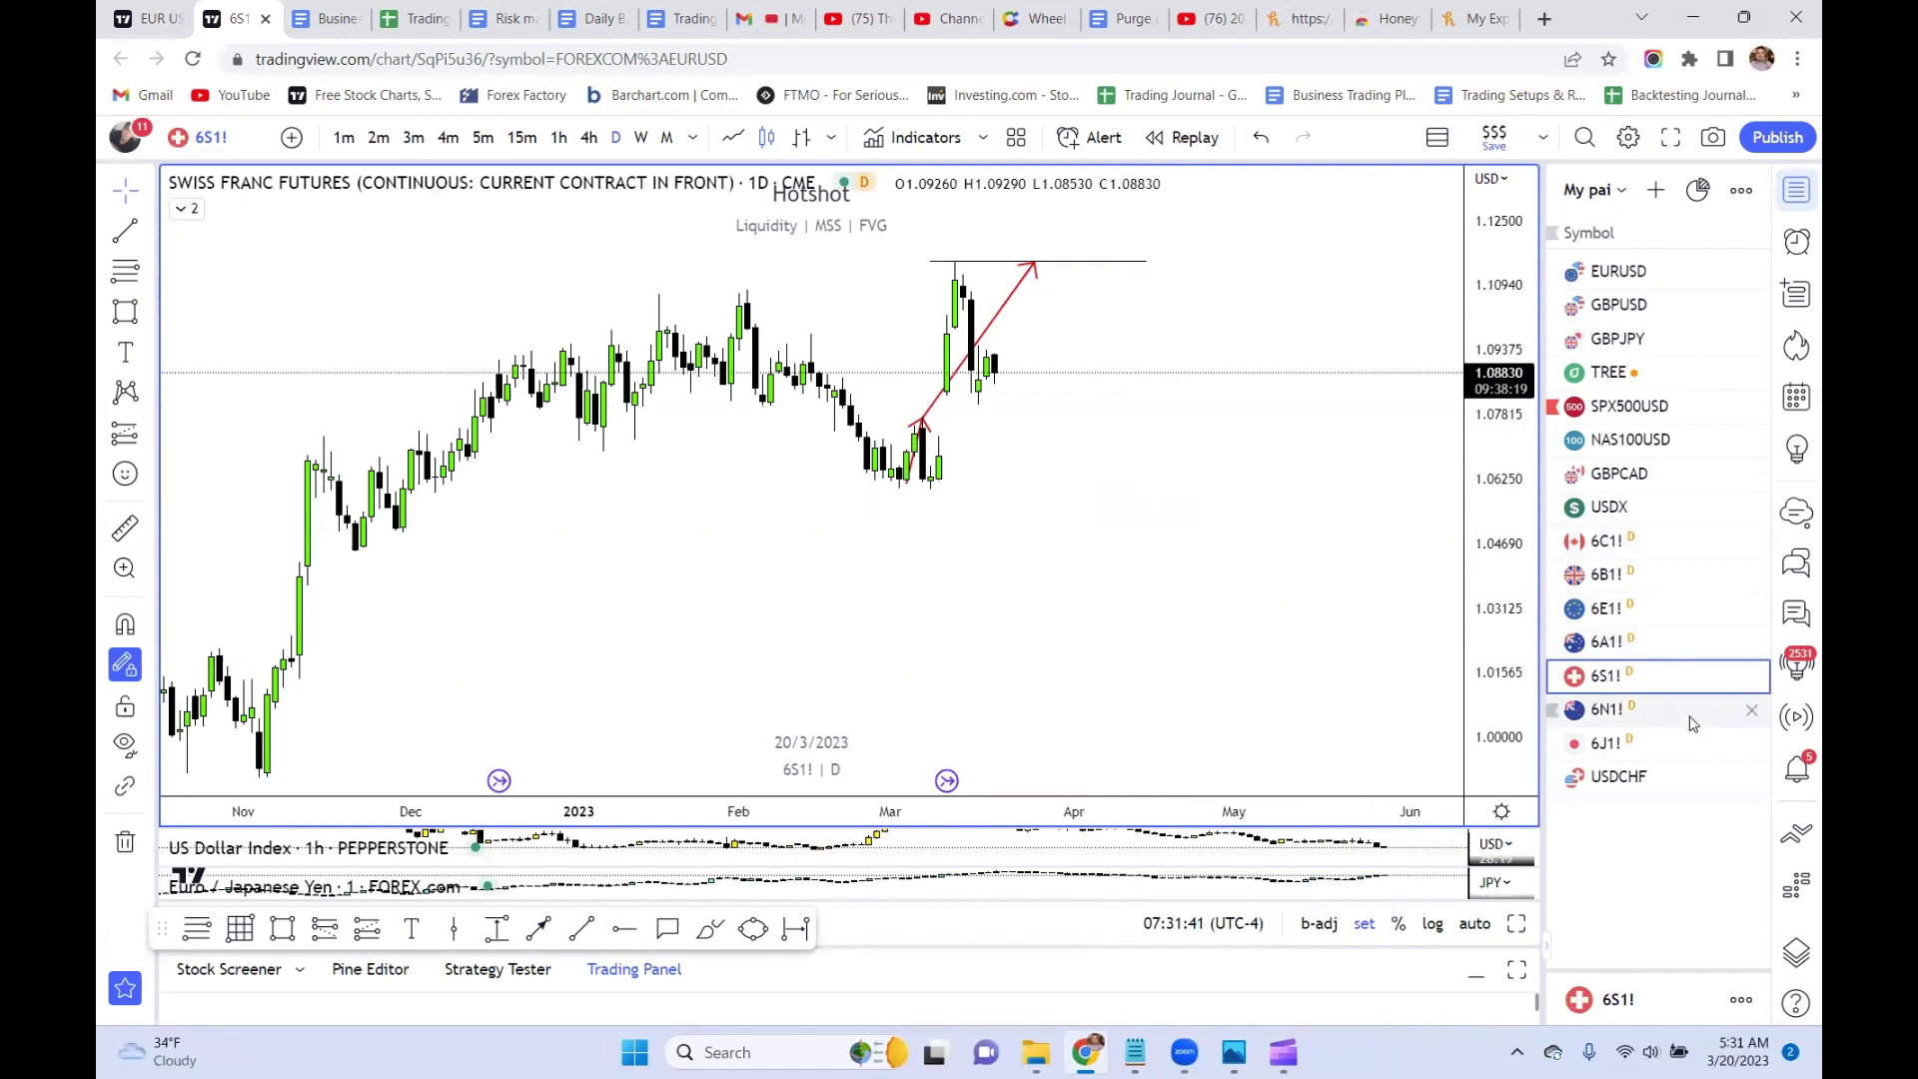
pyautogui.click(1631, 778)
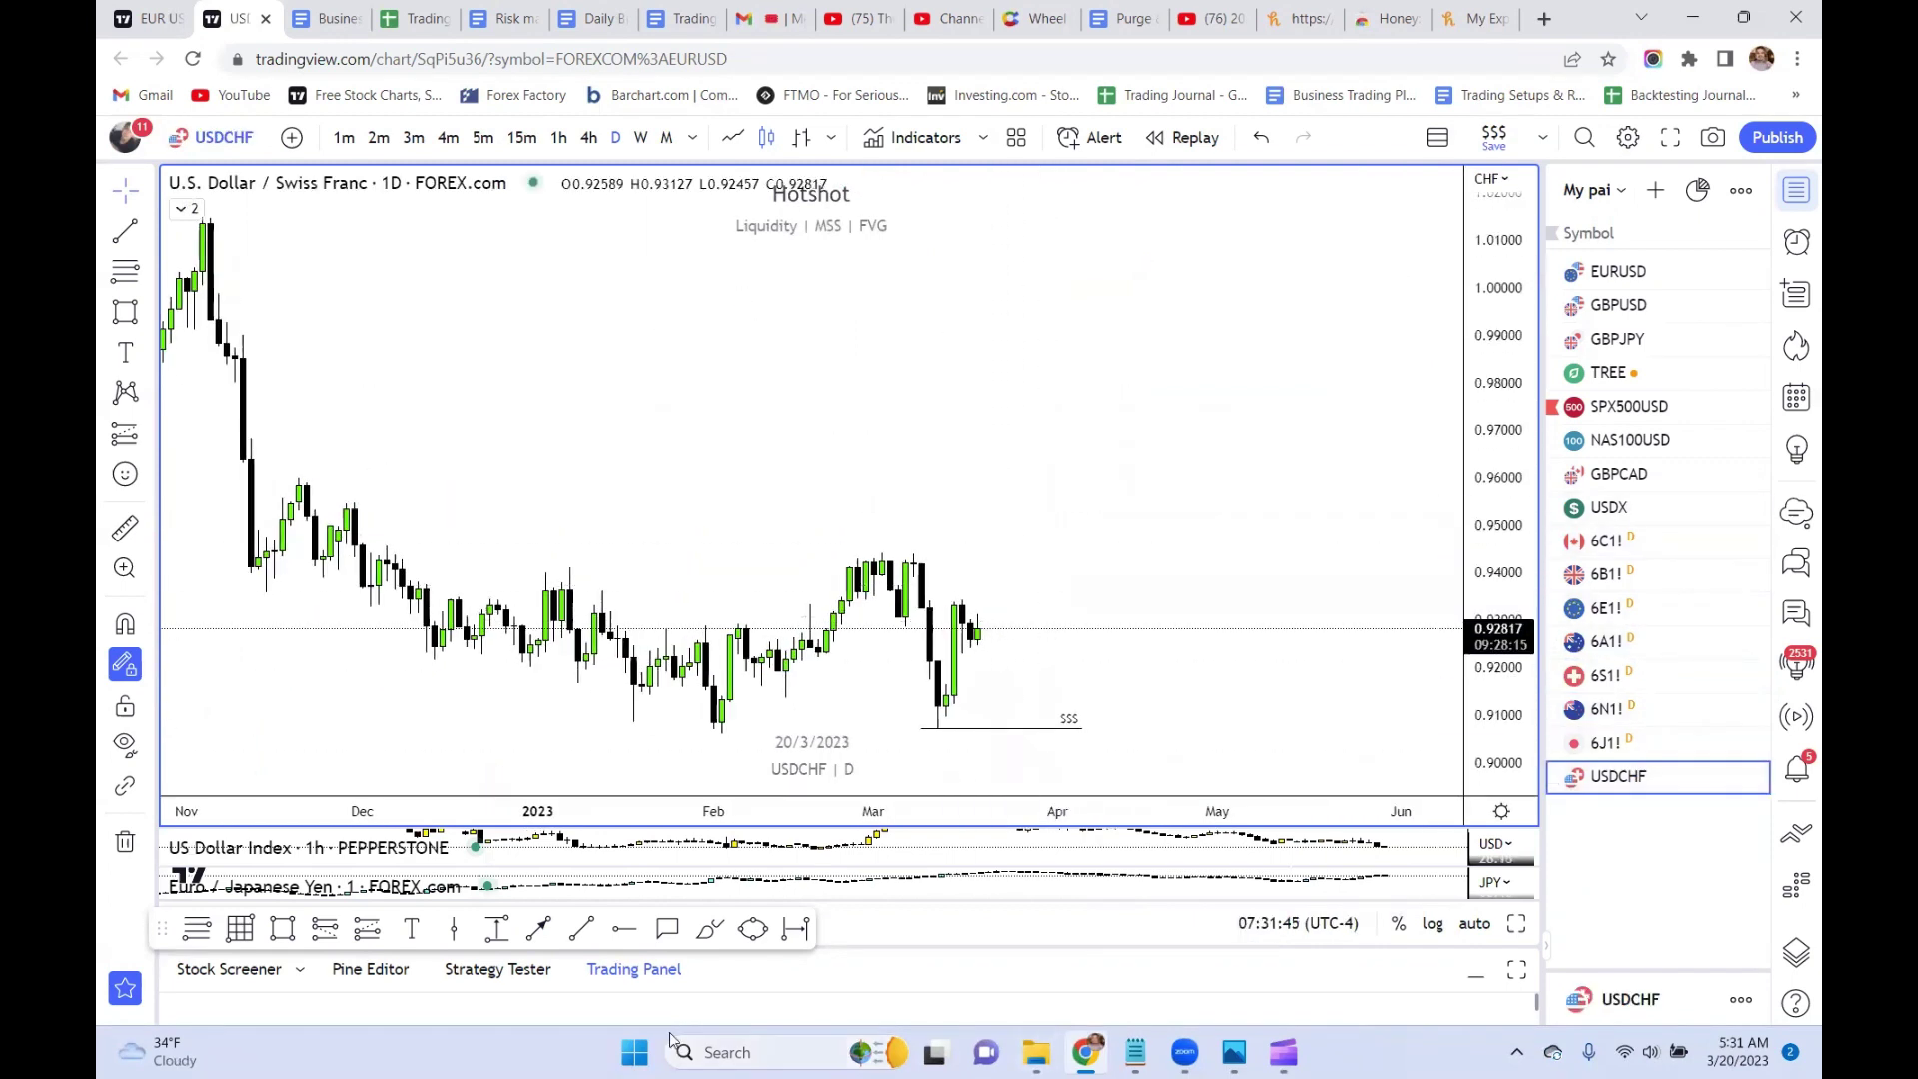
pyautogui.moveTo(984, 629); pyautogui.dragTo(1024, 732)
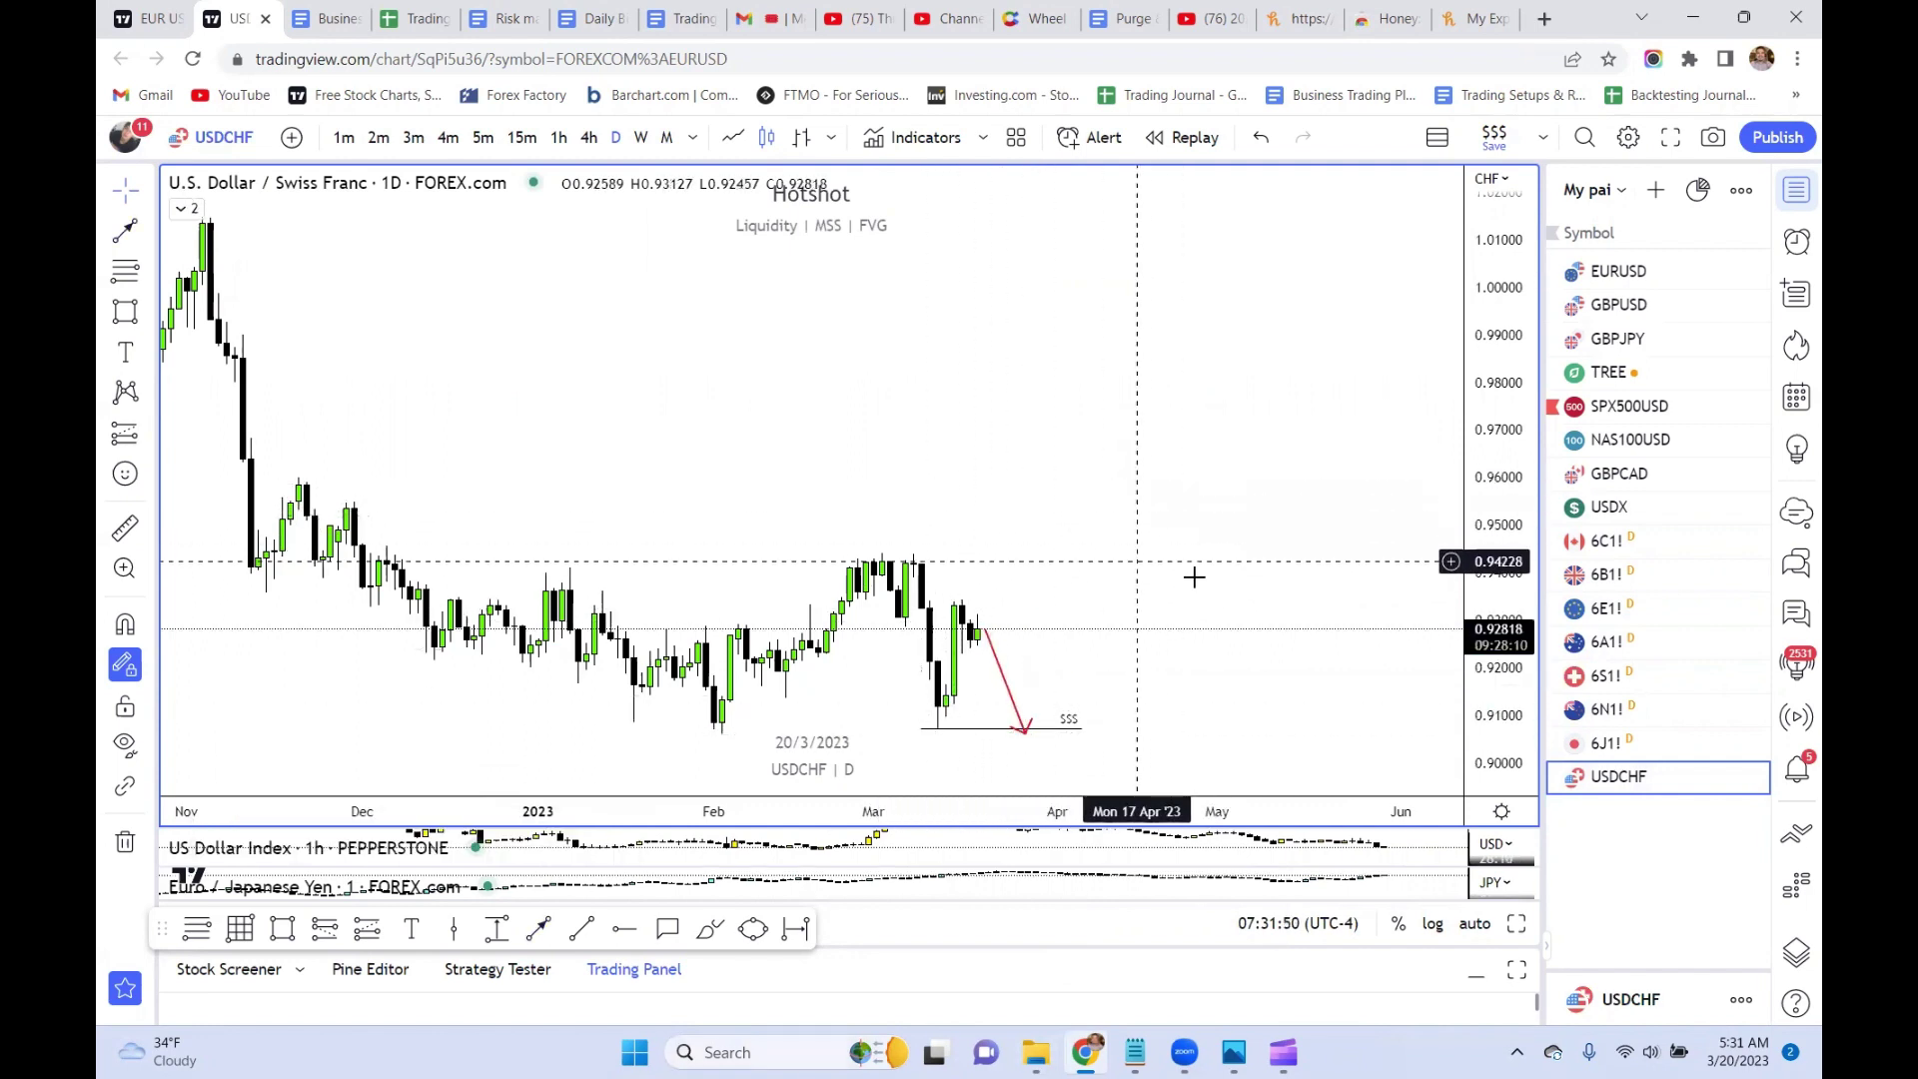
# - Open the daily New Zealand Dollar futures chart (6N1!)
pyautogui.click(1675, 702)
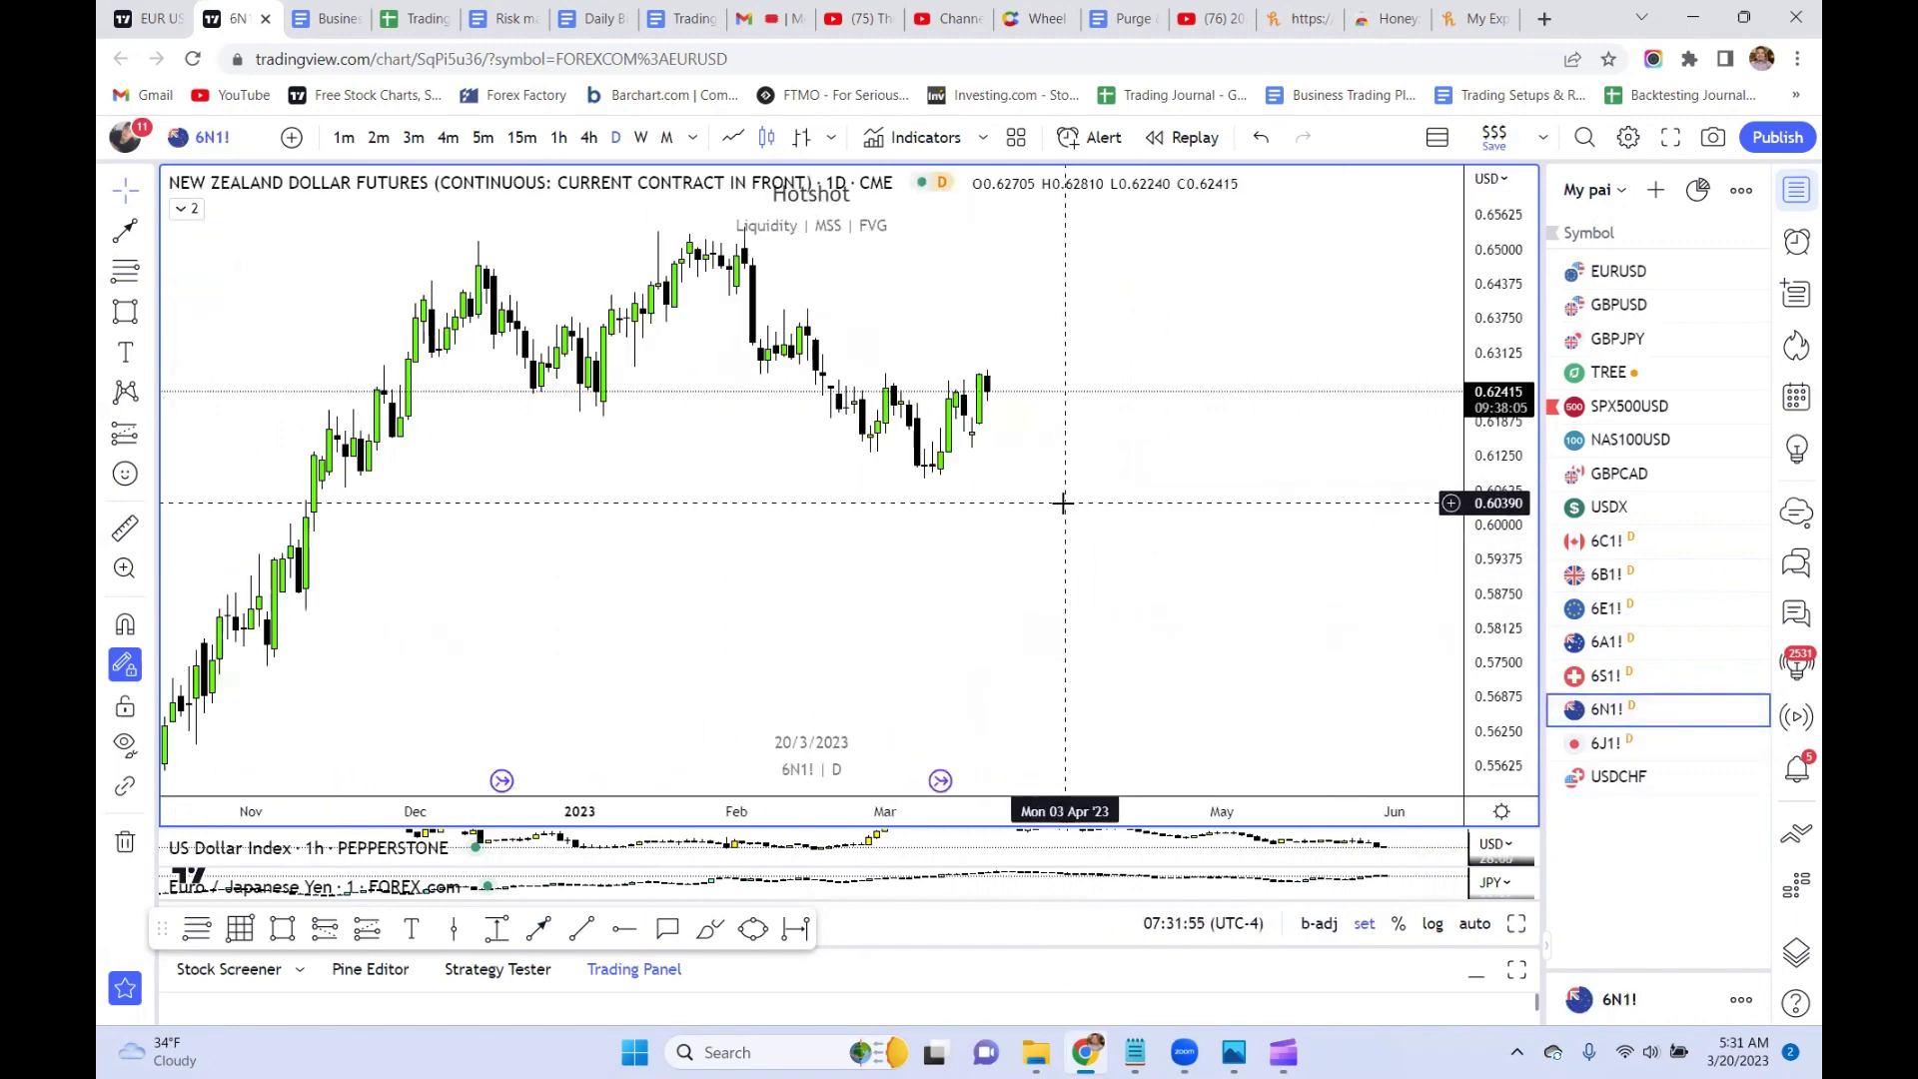
pyautogui.click(538, 928)
pyautogui.click(1120, 496)
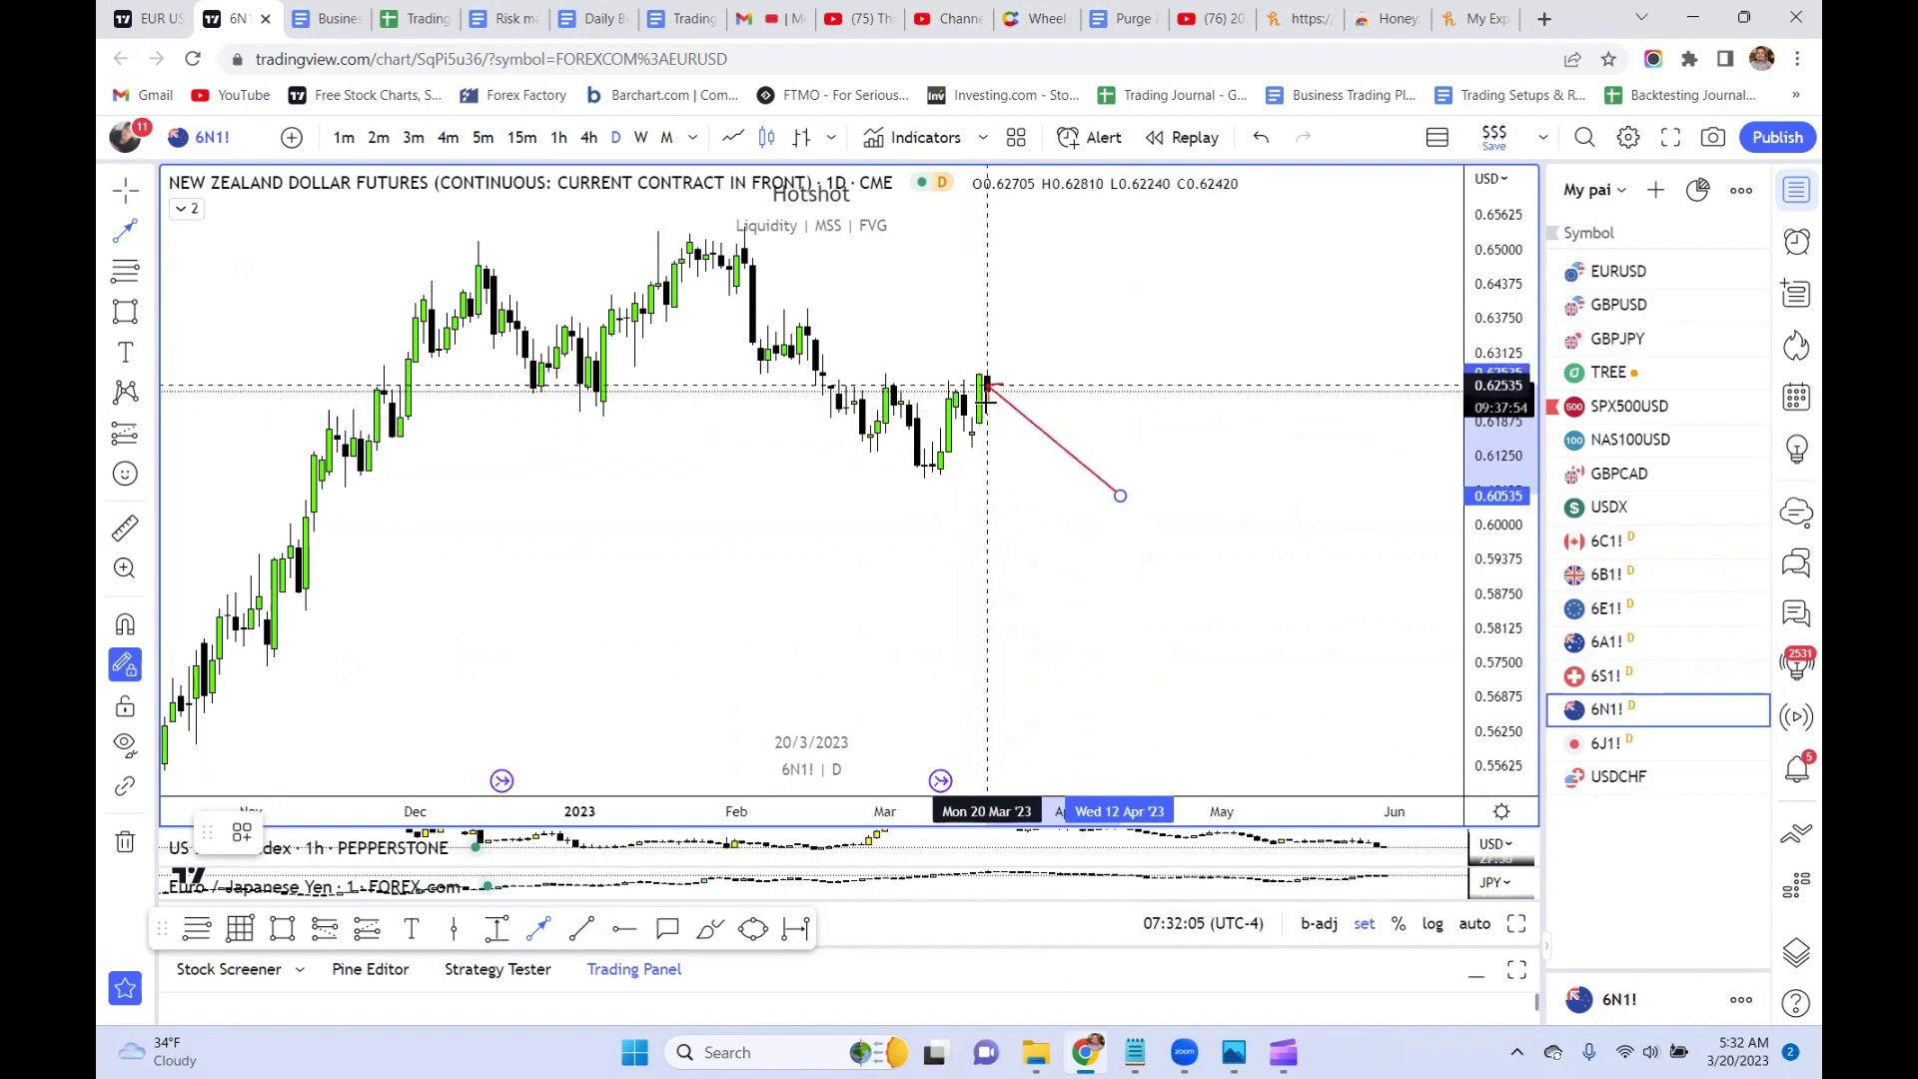
pyautogui.press('Escape')
# - Draw a rectangle around the March range on 6N1!, from about 0.6274 down to 0.6088 and extending to early April
pyautogui.click(282, 928)
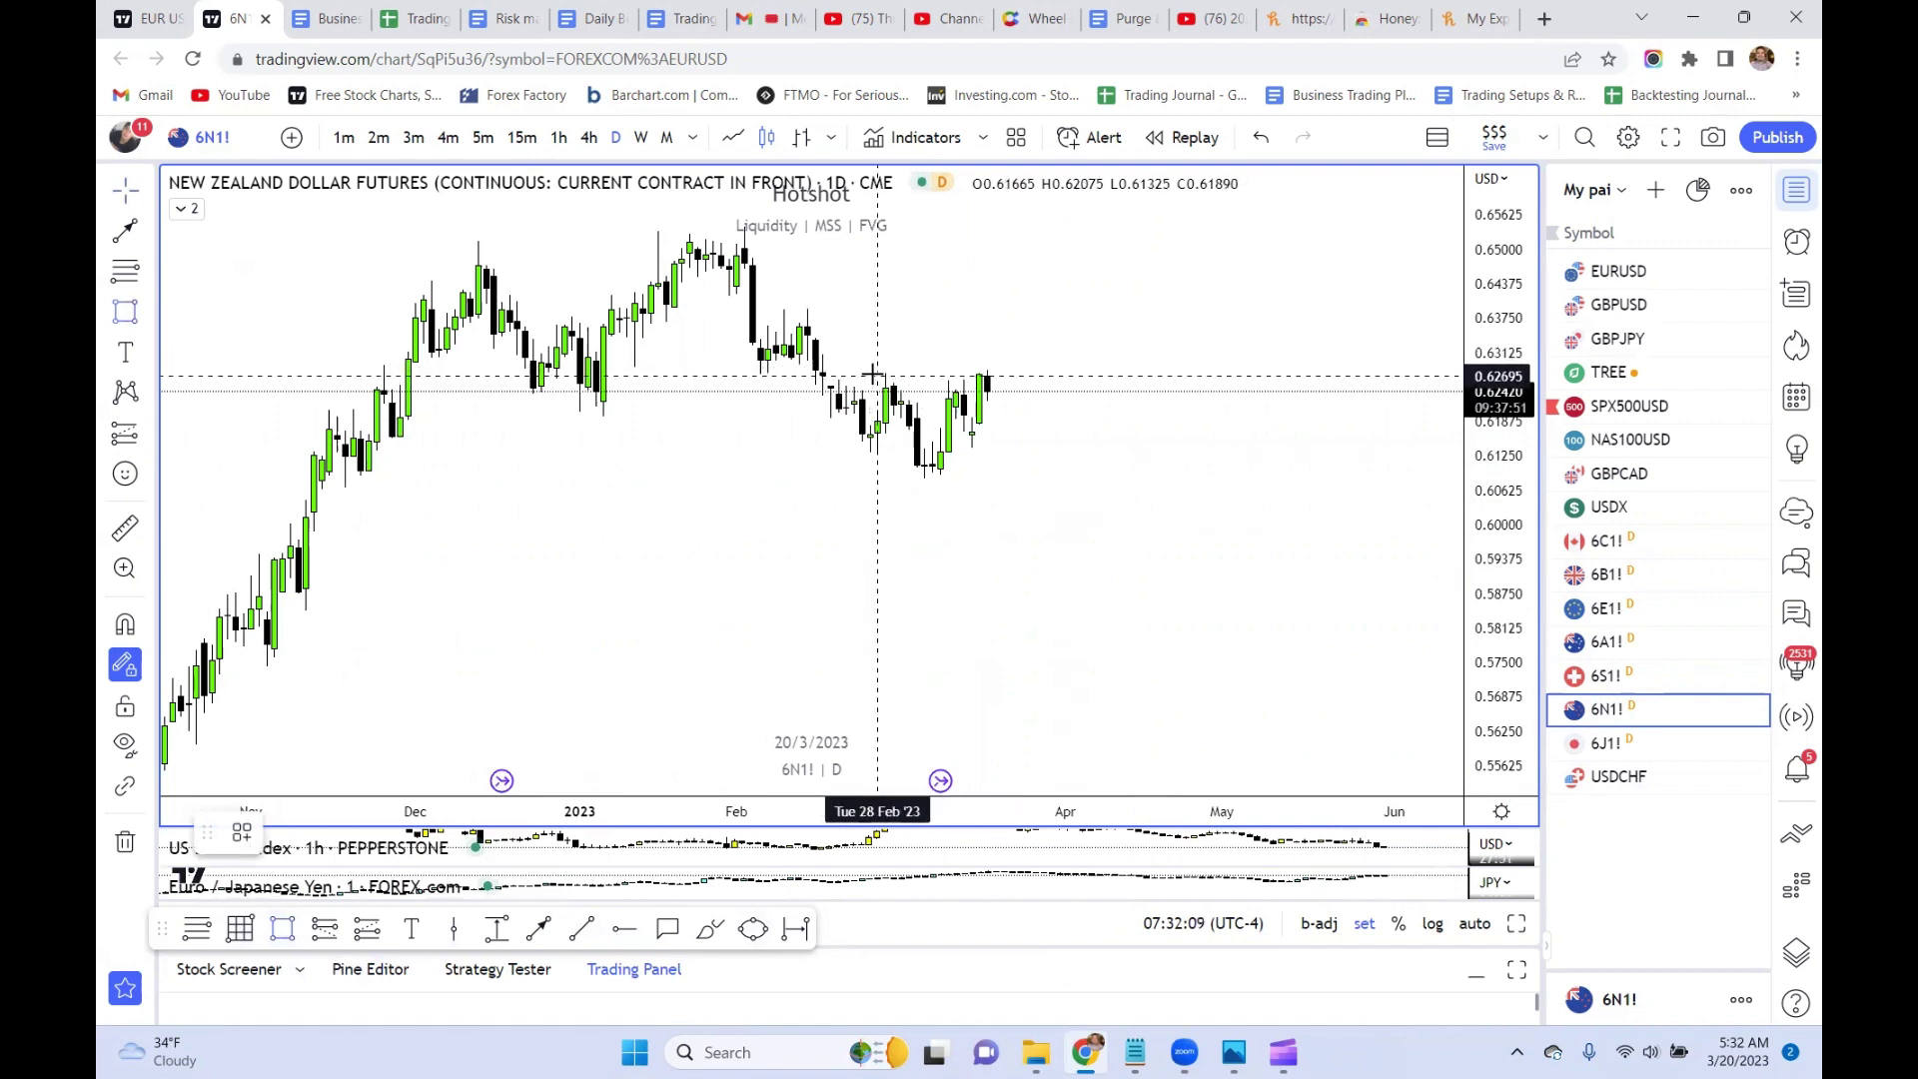
pyautogui.moveTo(877, 374); pyautogui.dragTo(1075, 477)
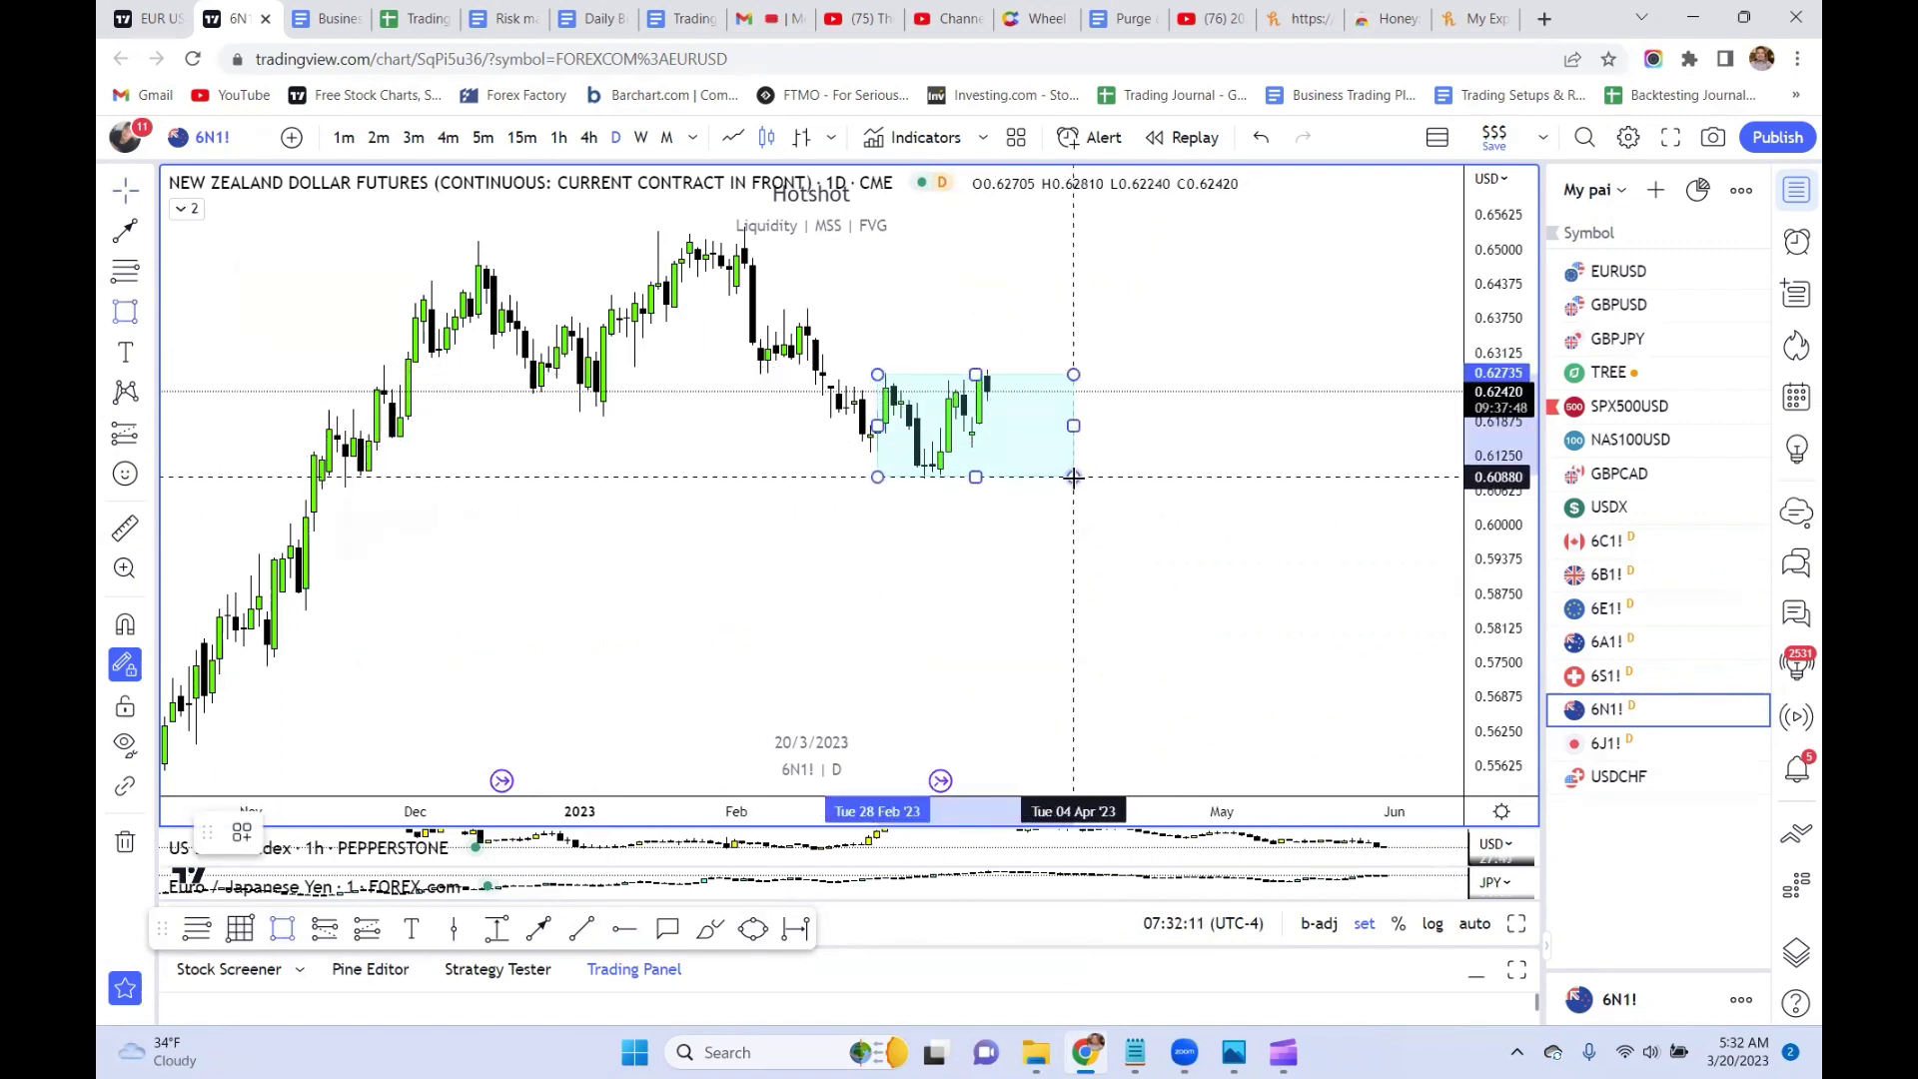
pyautogui.click(1152, 420)
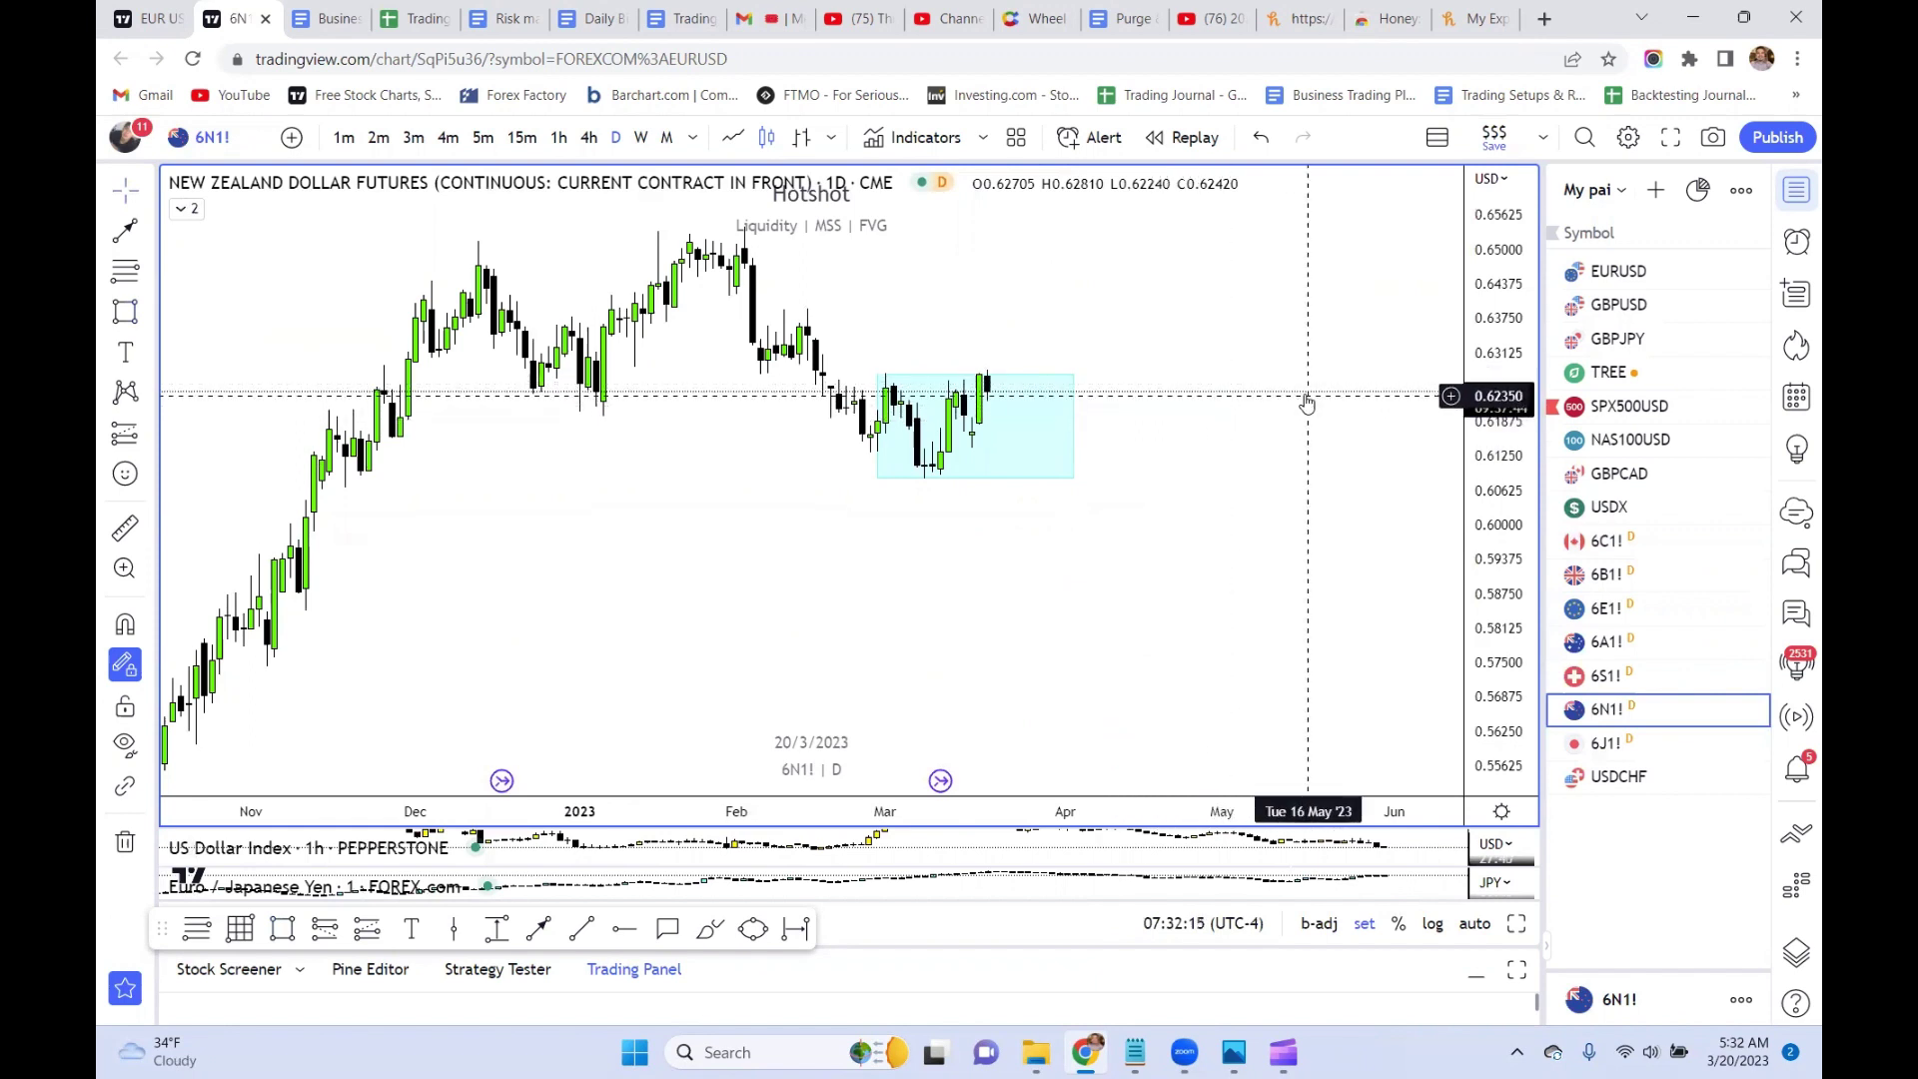
# - Open the daily Japanese Yen futures chart (6J1!) and draw an arrow from about 0.0072130 in mid-March up to the latest candle, about 0.0076975
pyautogui.click(1650, 749)
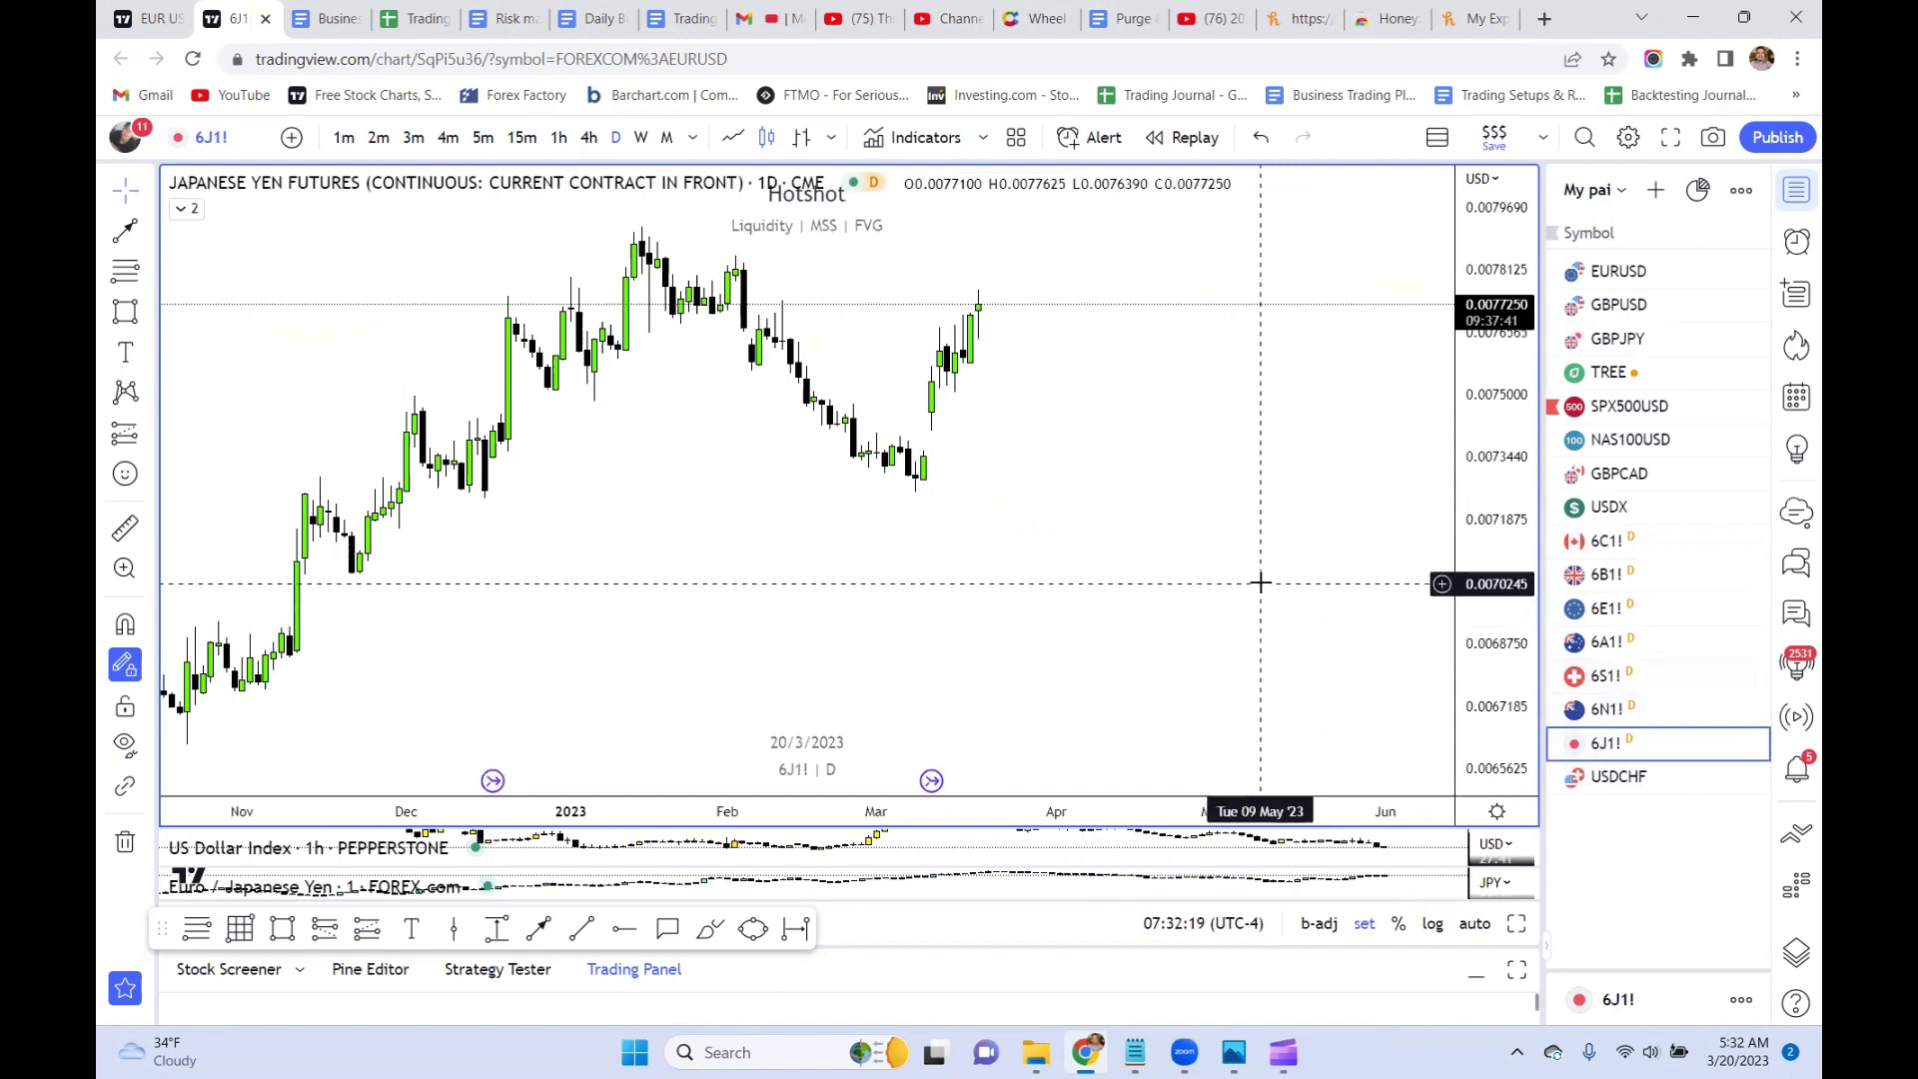
pyautogui.scroll(2, 873, 483)
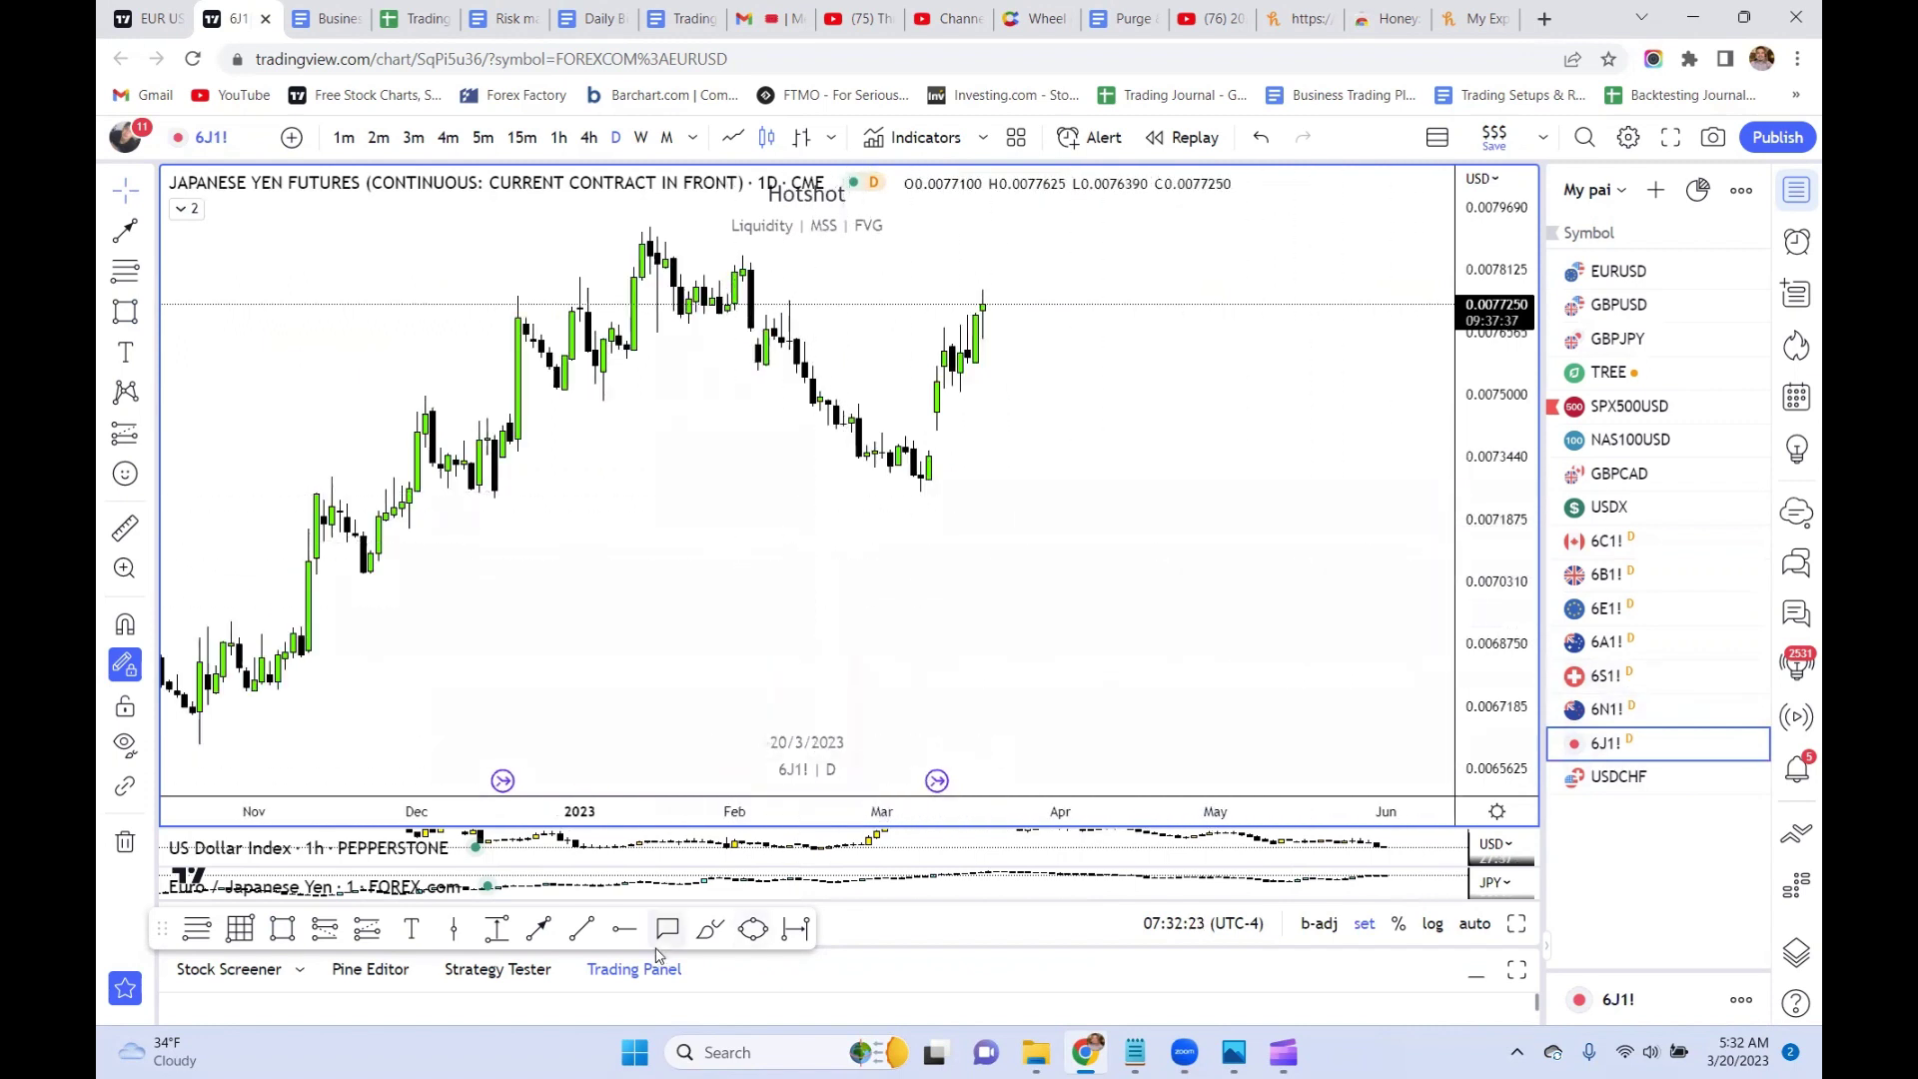
pyautogui.click(540, 929)
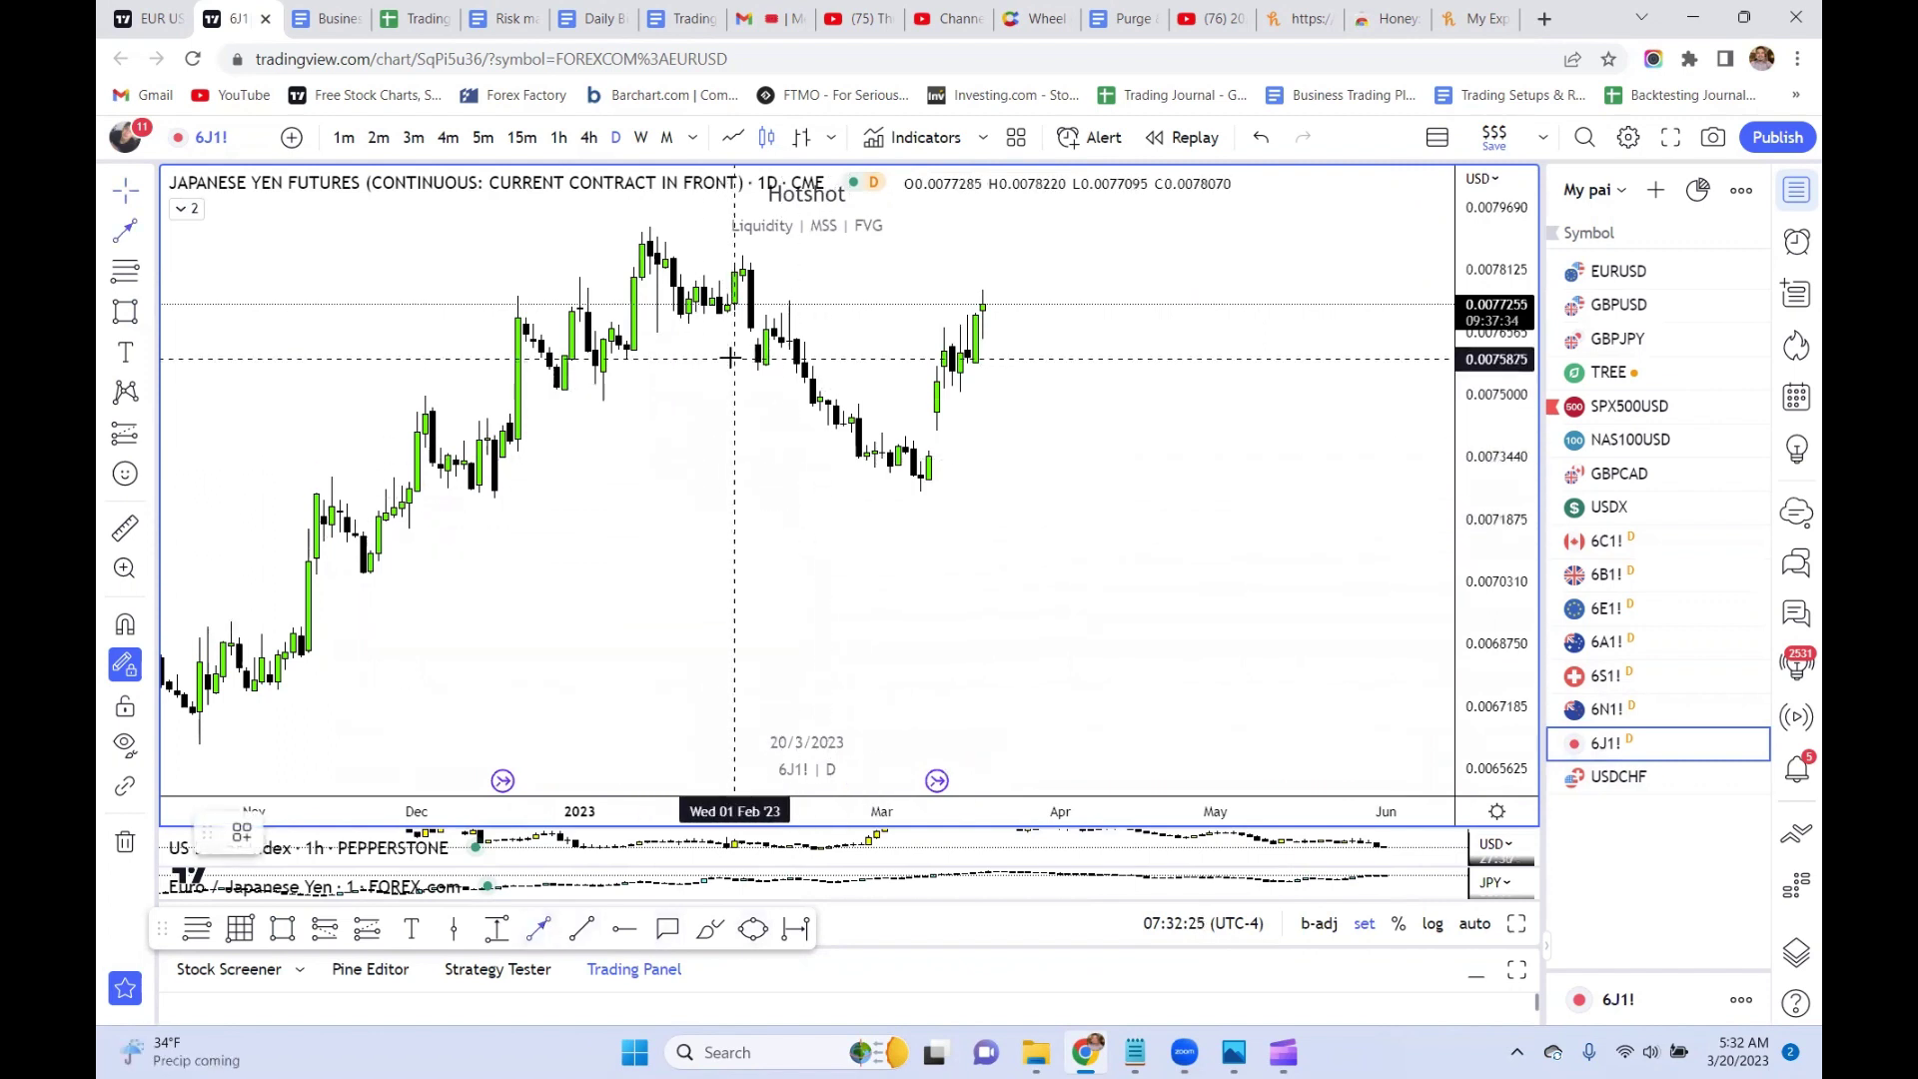
pyautogui.click(943, 509)
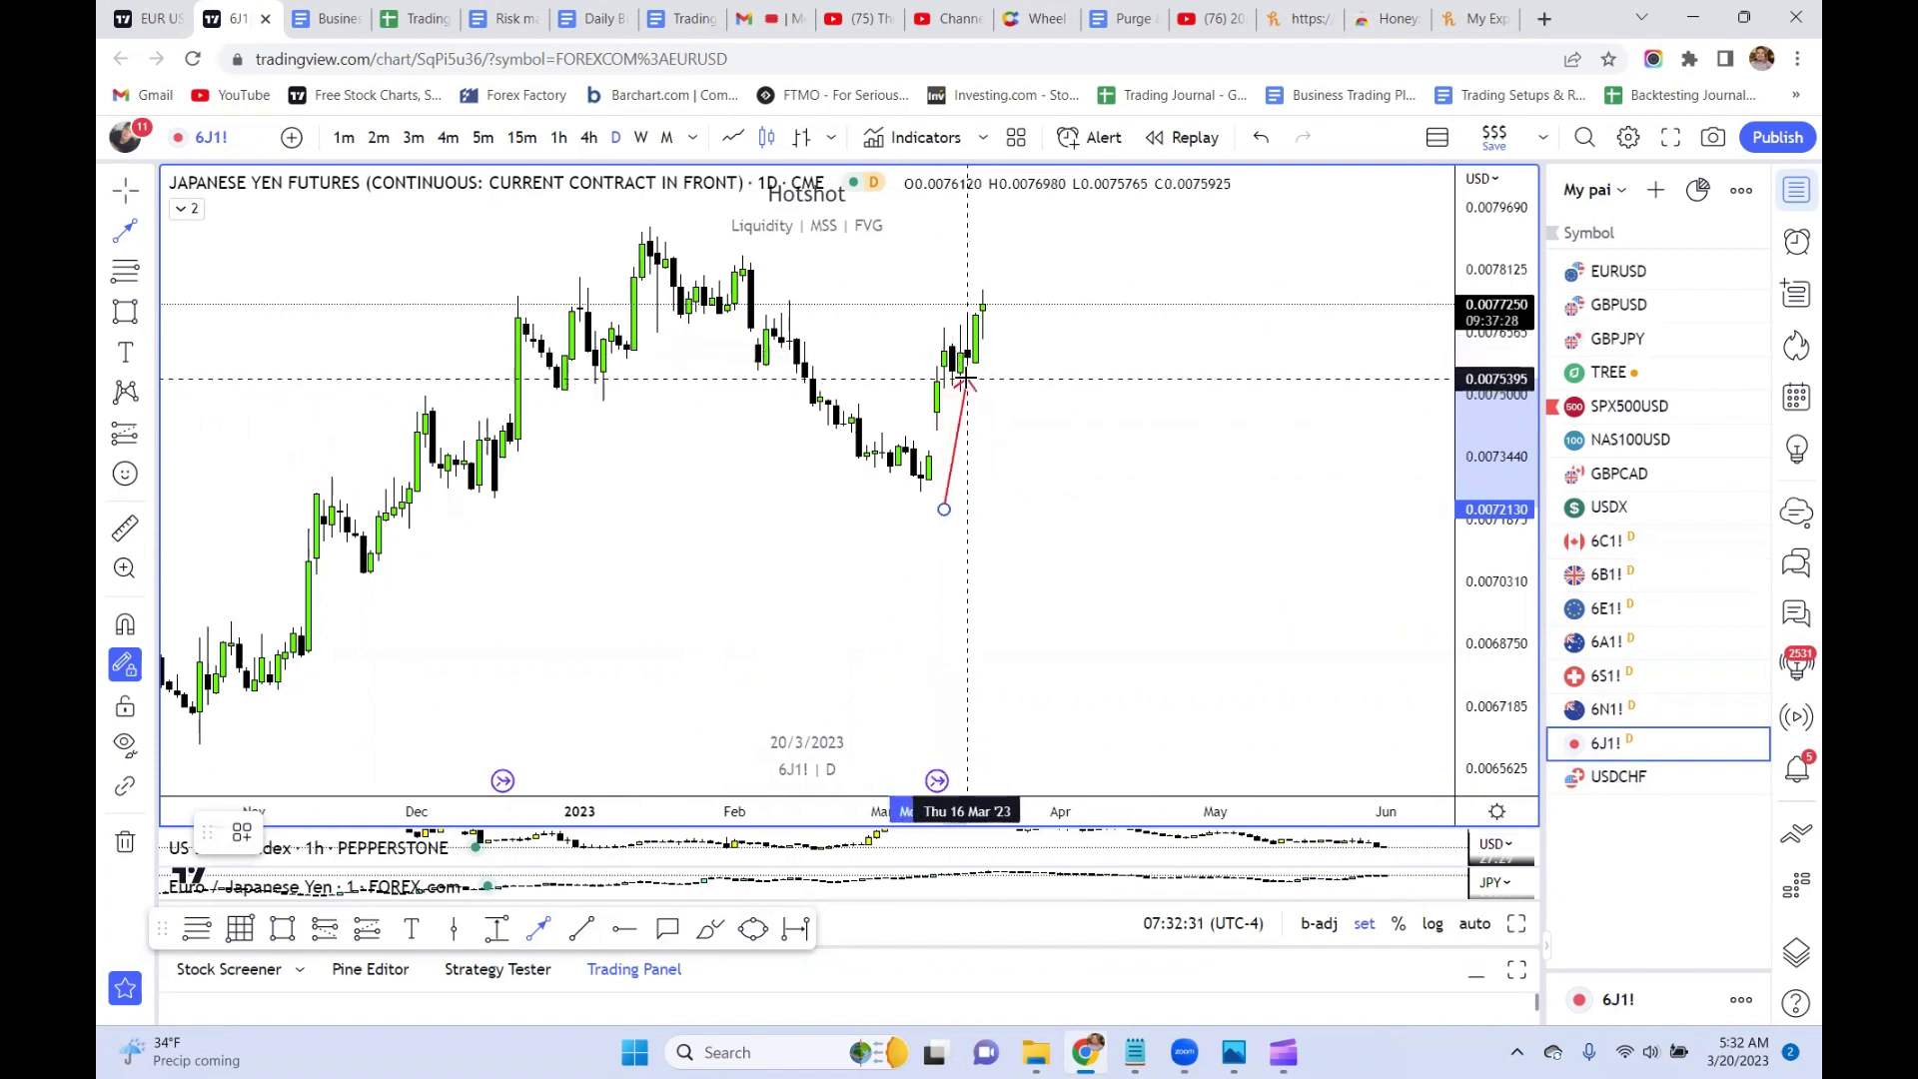
pyautogui.click(983, 306)
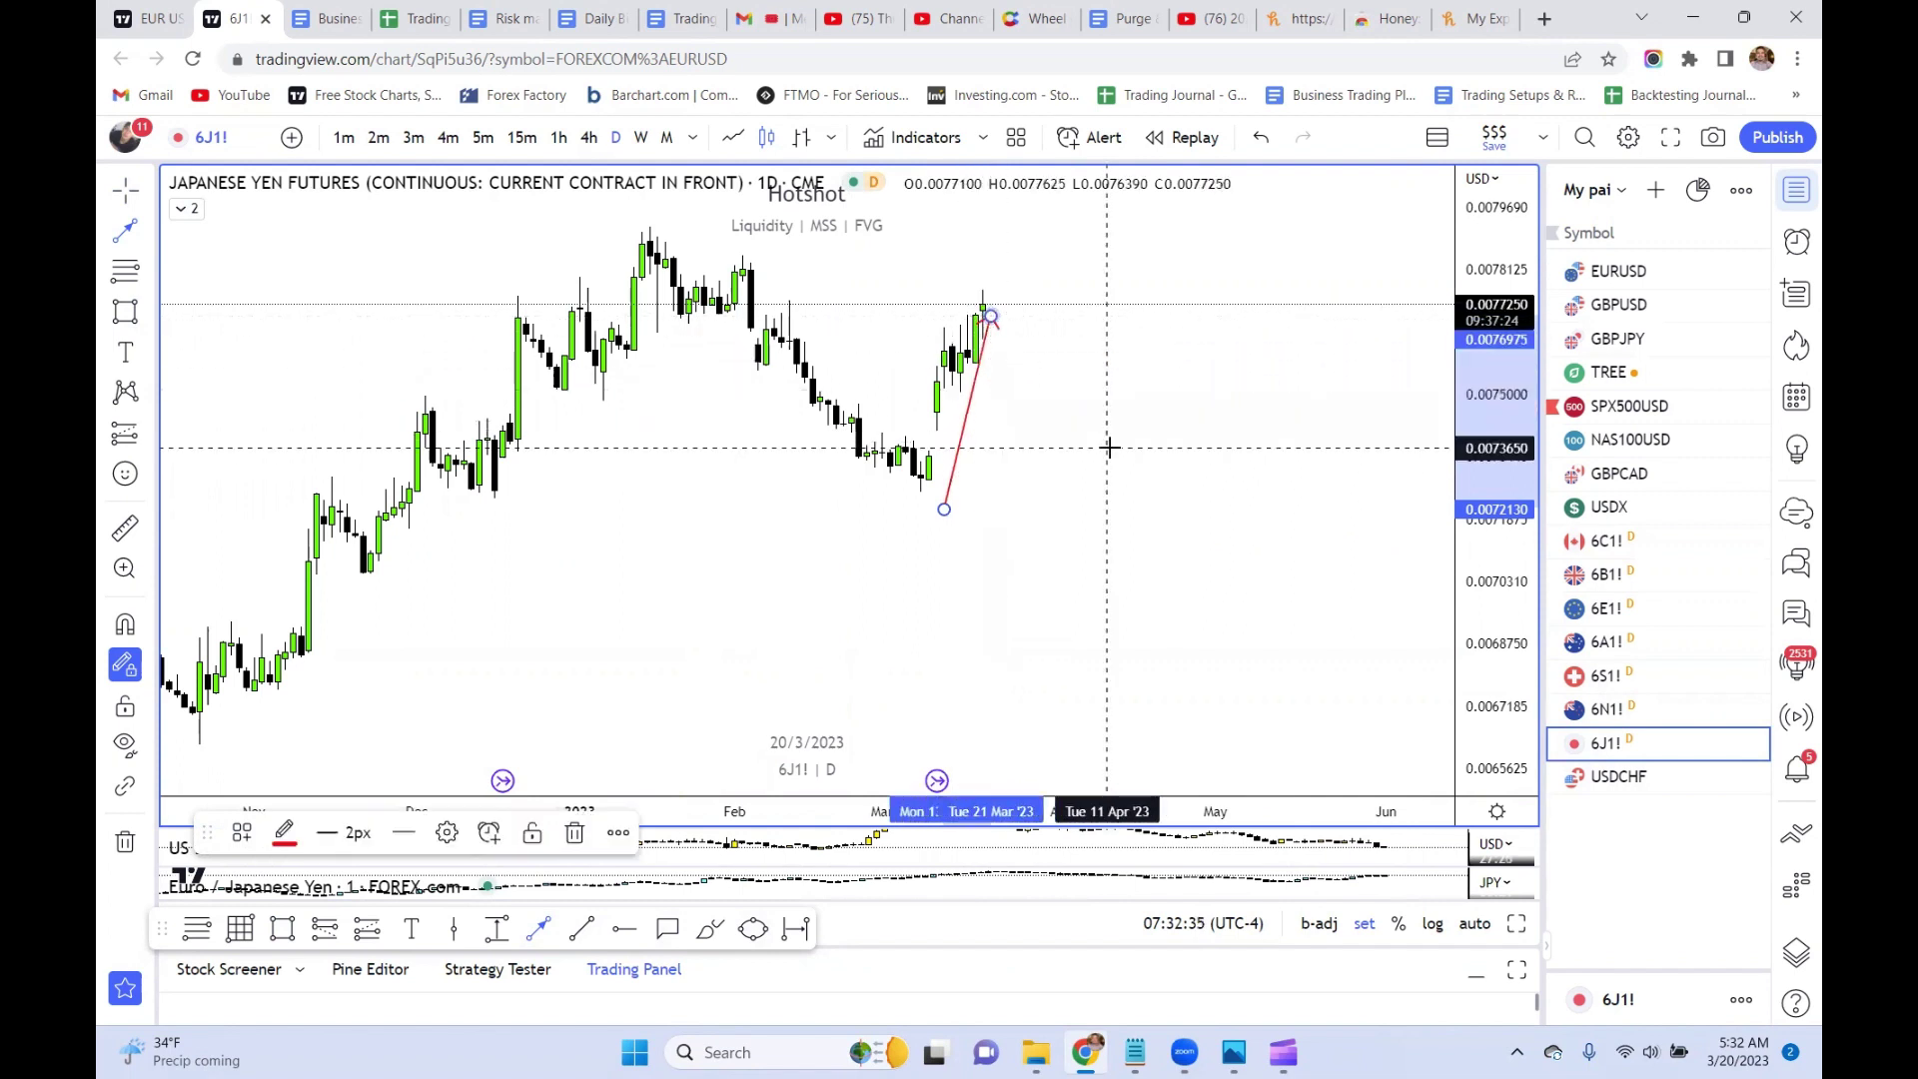
pyautogui.moveTo(1024, 485); pyautogui.dragTo(630, 355)
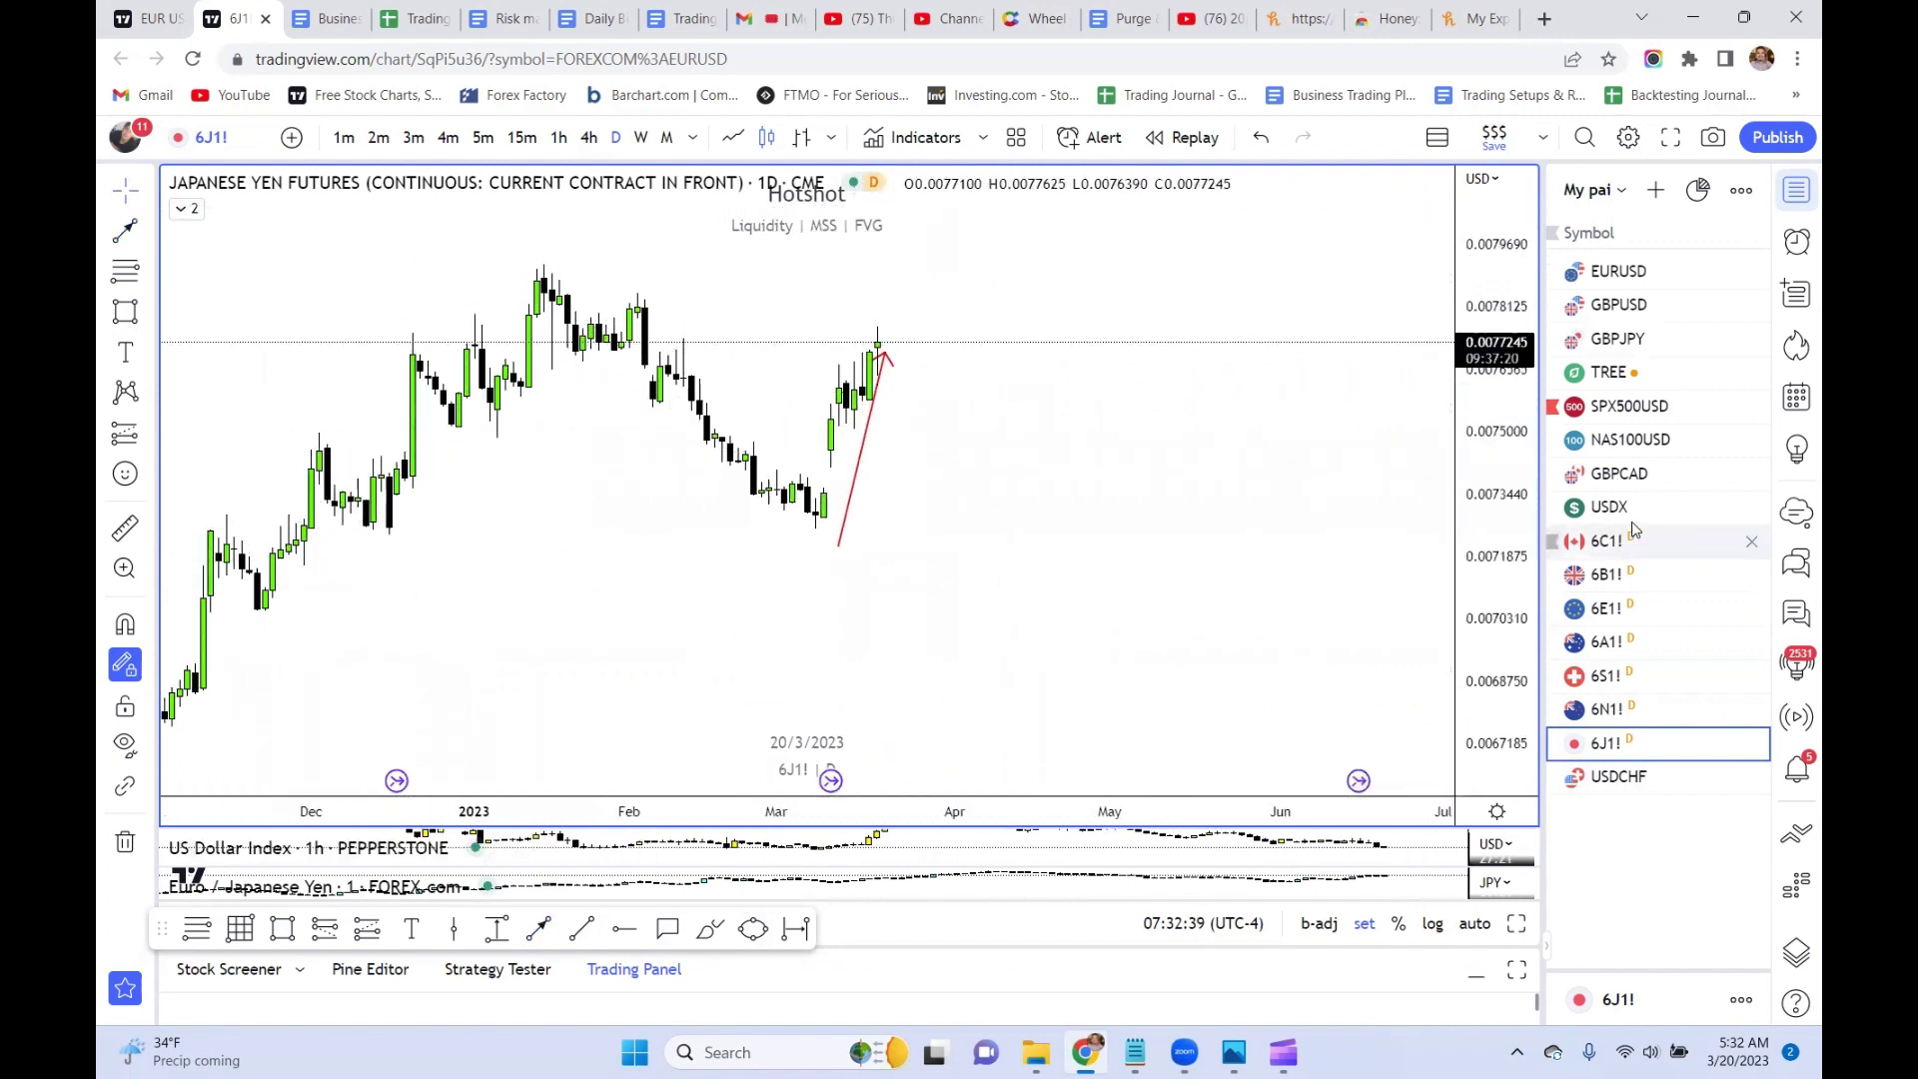
# - Add the FOREX.com USDJPY symbol to the watchlist and open its daily chart
pyautogui.click(1660, 194)
pyautogui.write('USDJ')
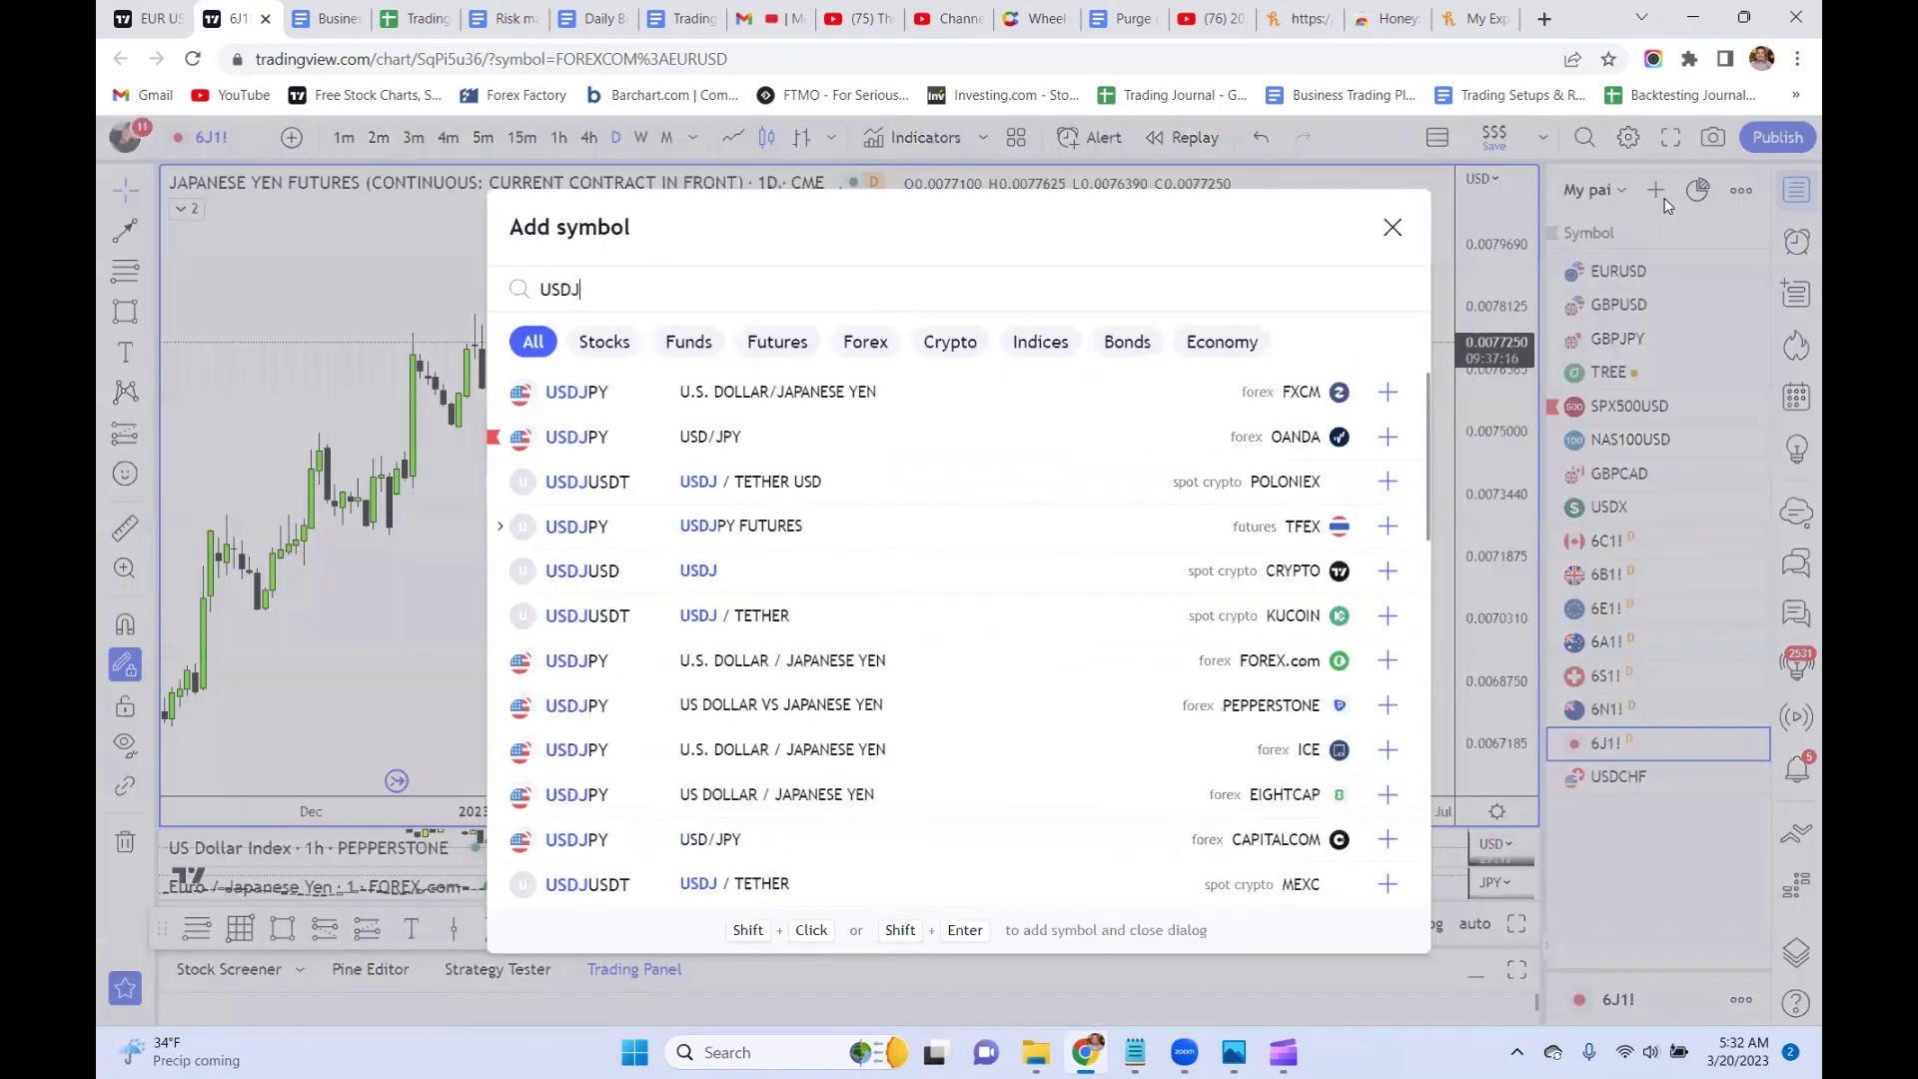
pyautogui.write('PY')
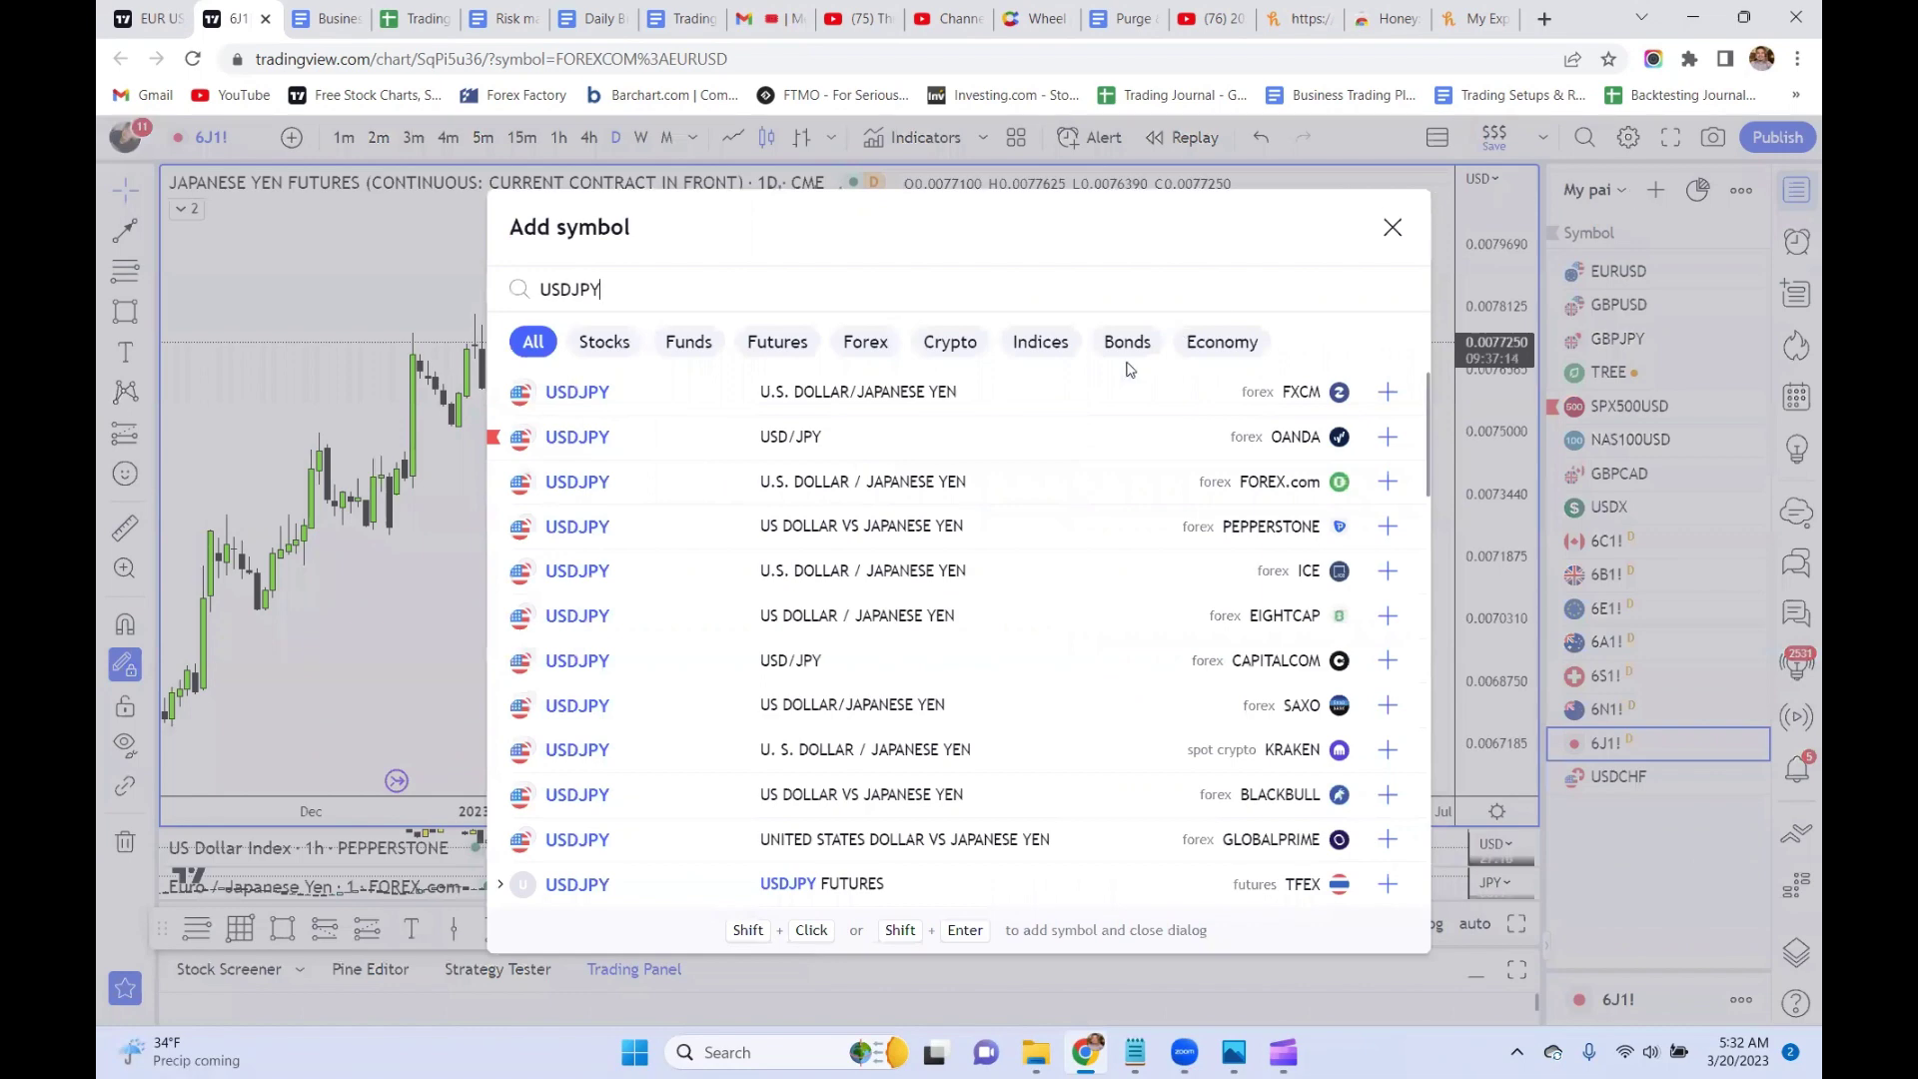
pyautogui.click(1387, 482)
pyautogui.click(1650, 806)
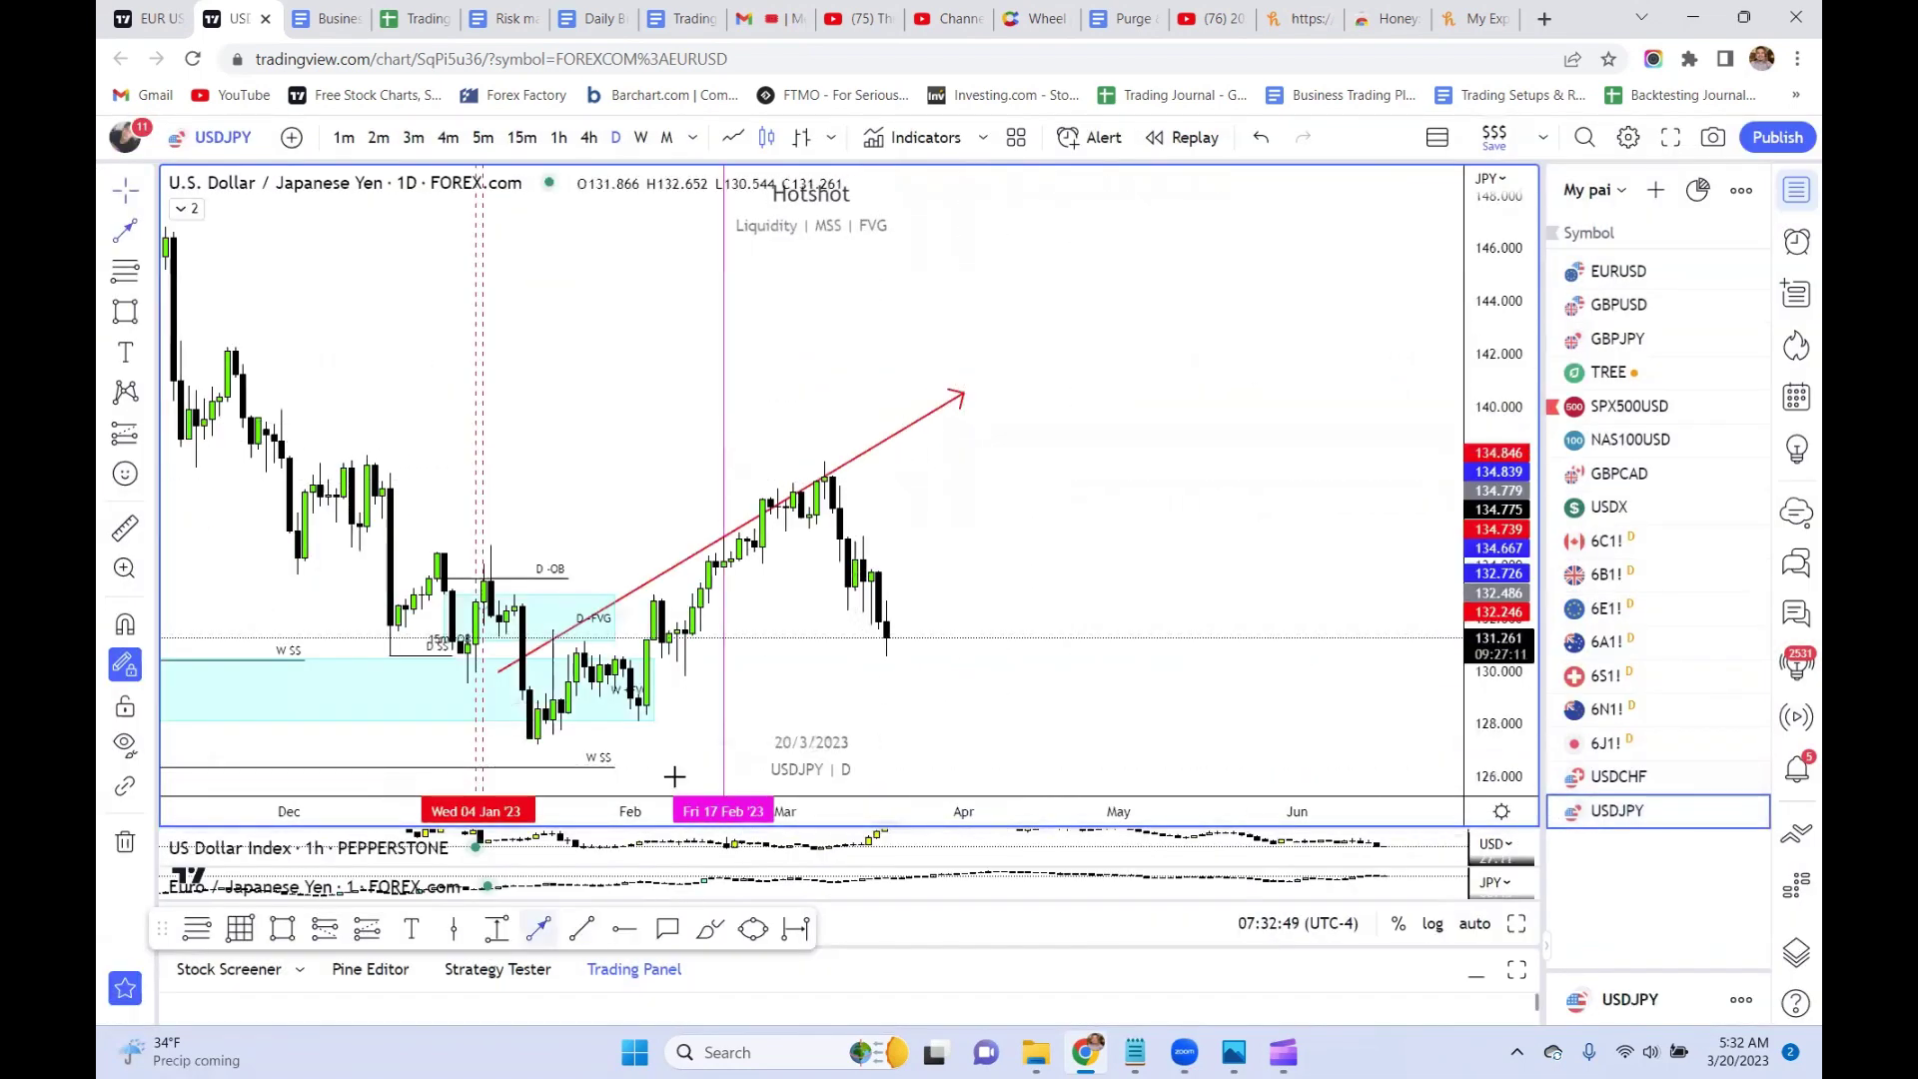
# - Draw an arrow down along USDJPY's March decline, and remove all drawings from the chart
pyautogui.click(855, 490)
pyautogui.click(902, 612)
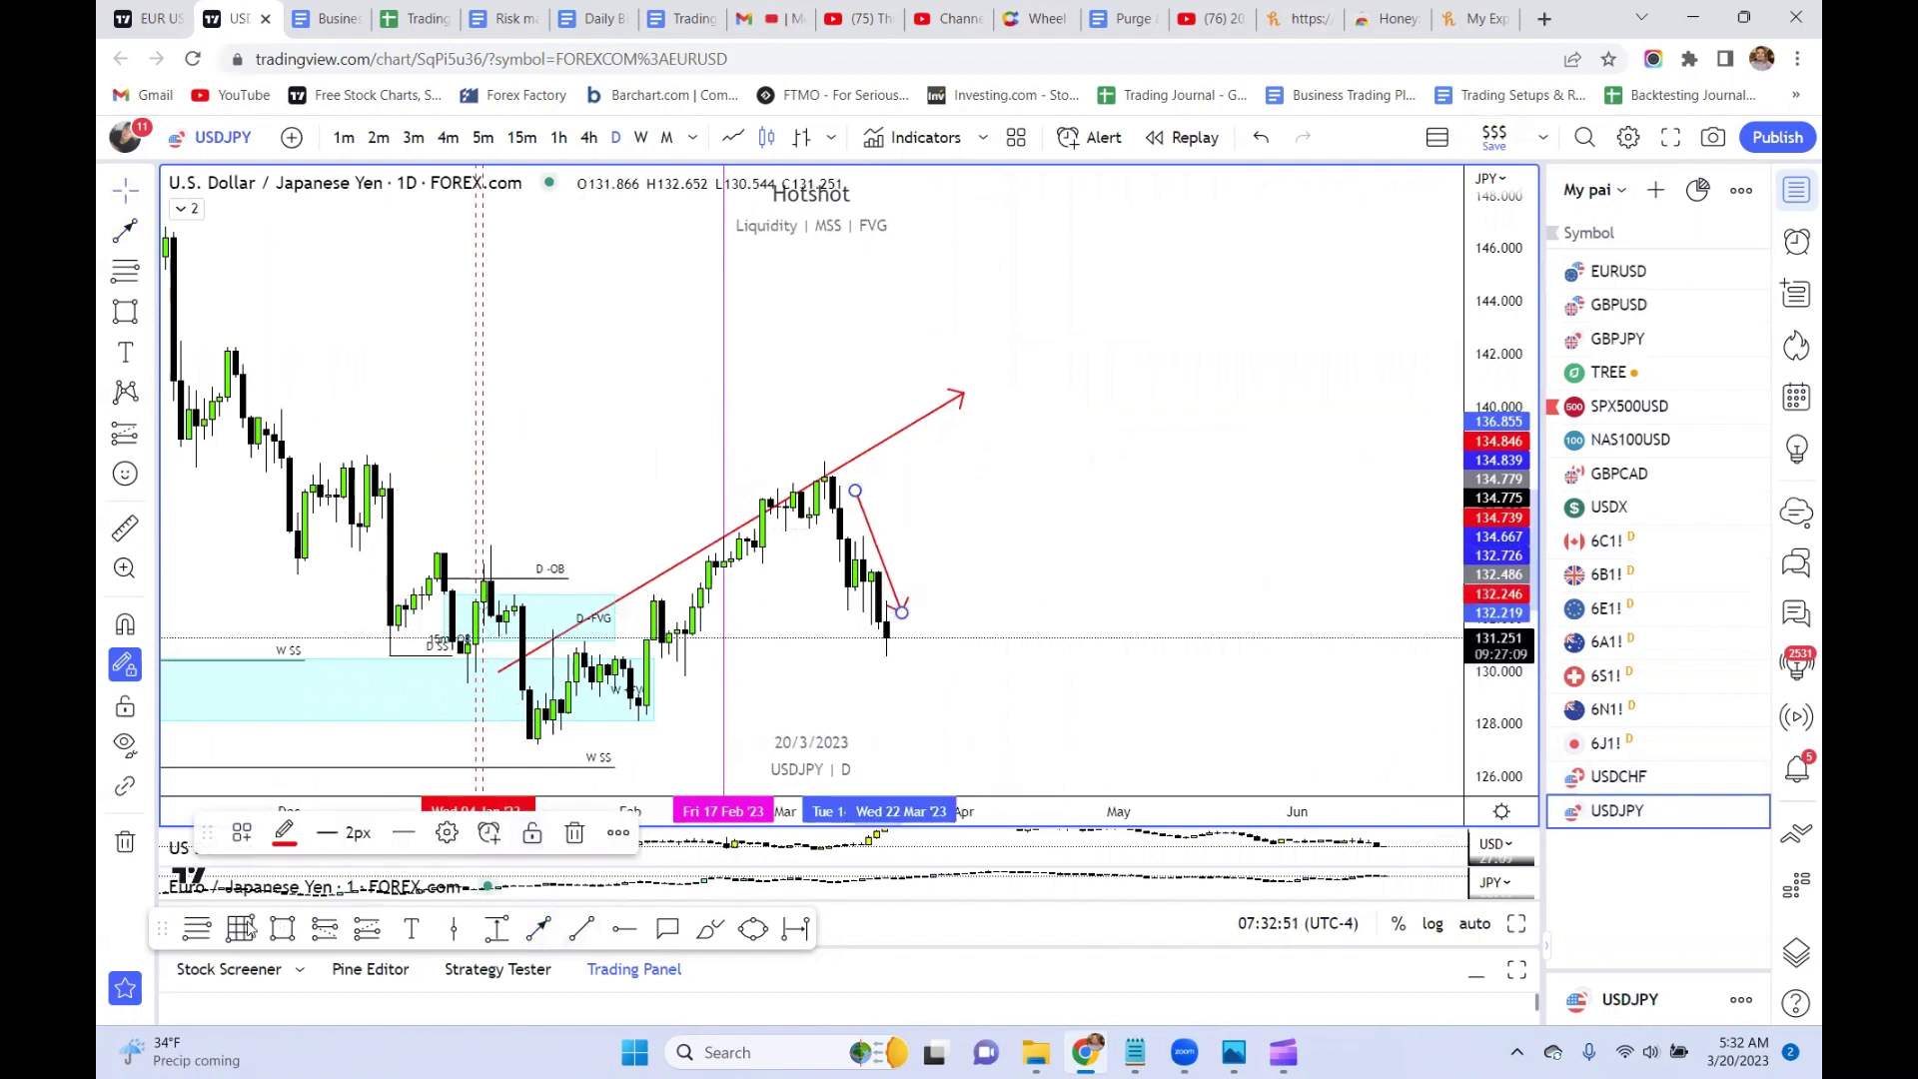
pyautogui.click(123, 845)
pyautogui.click(230, 840)
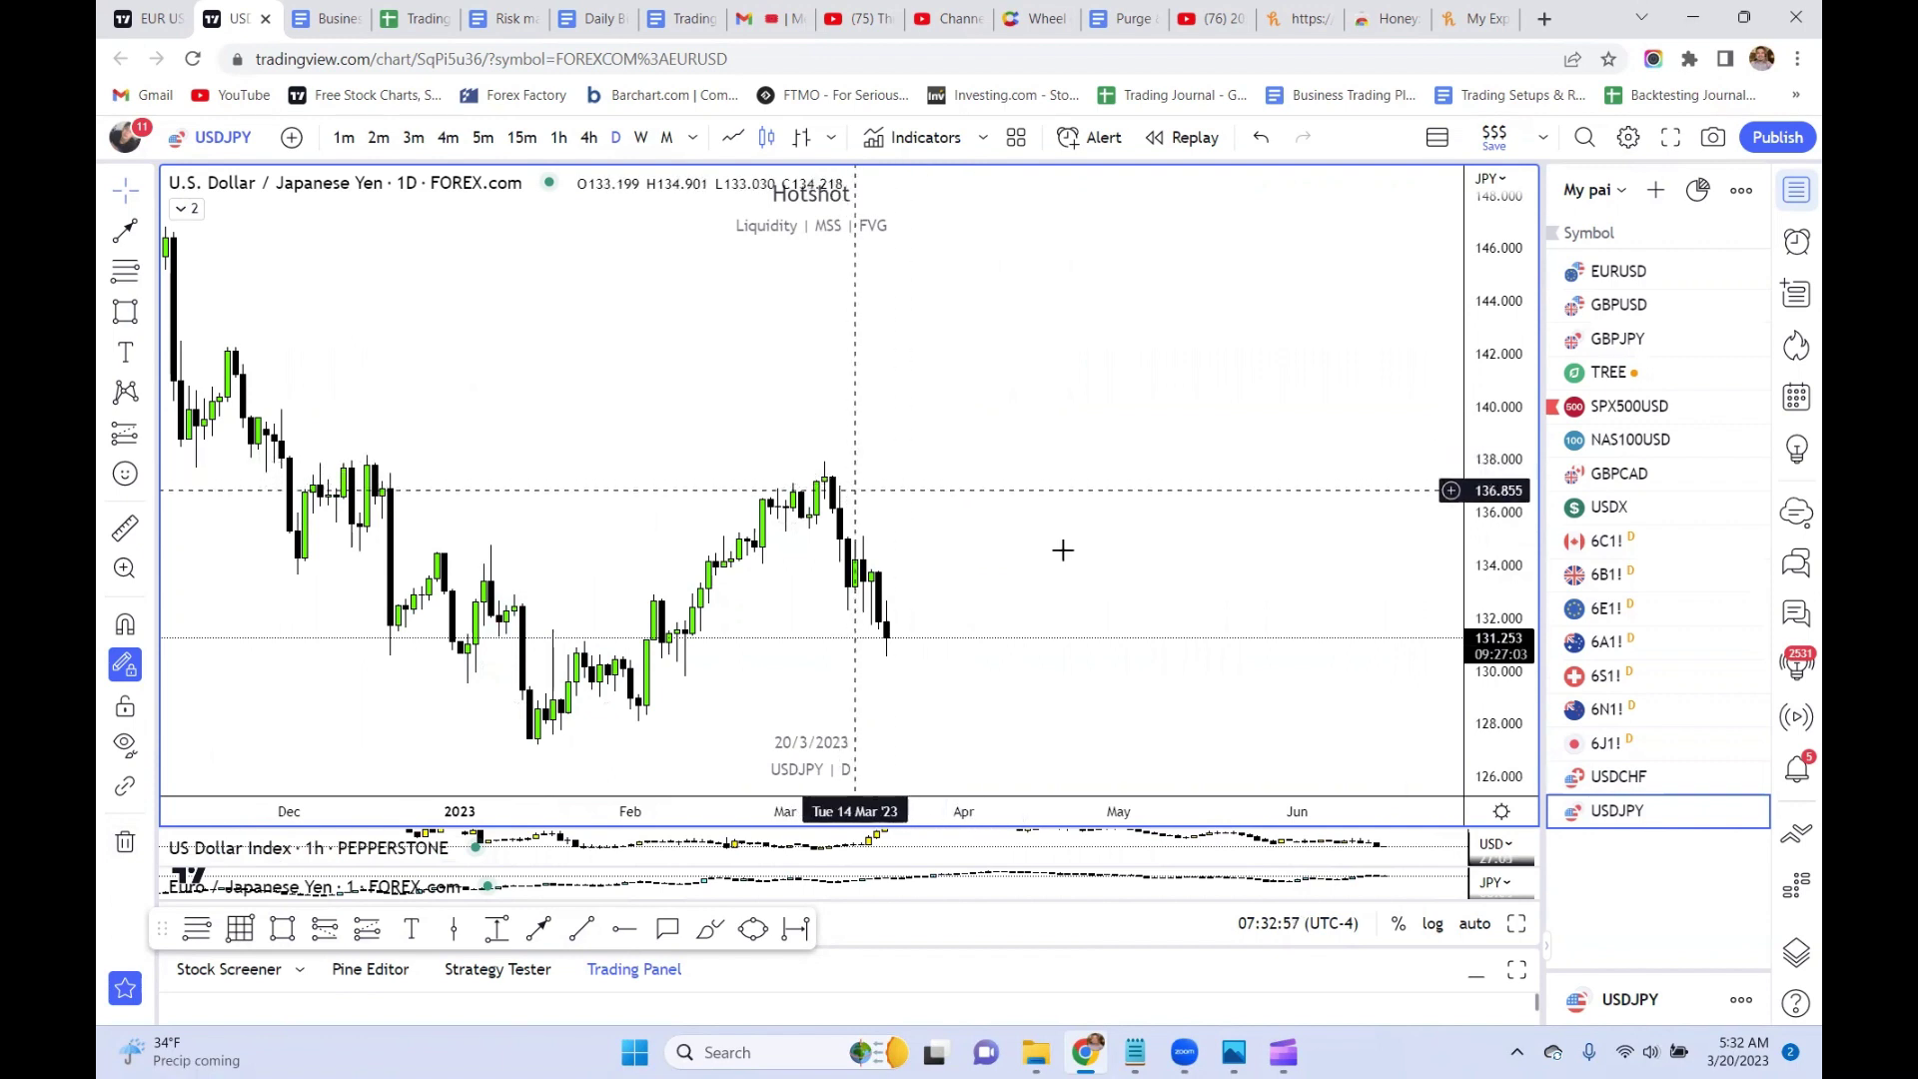
# - Compare with the 6J1! chart, and on USDJPY draw a down arrow beside the March decline, from about 136 to about 131
pyautogui.click(1646, 746)
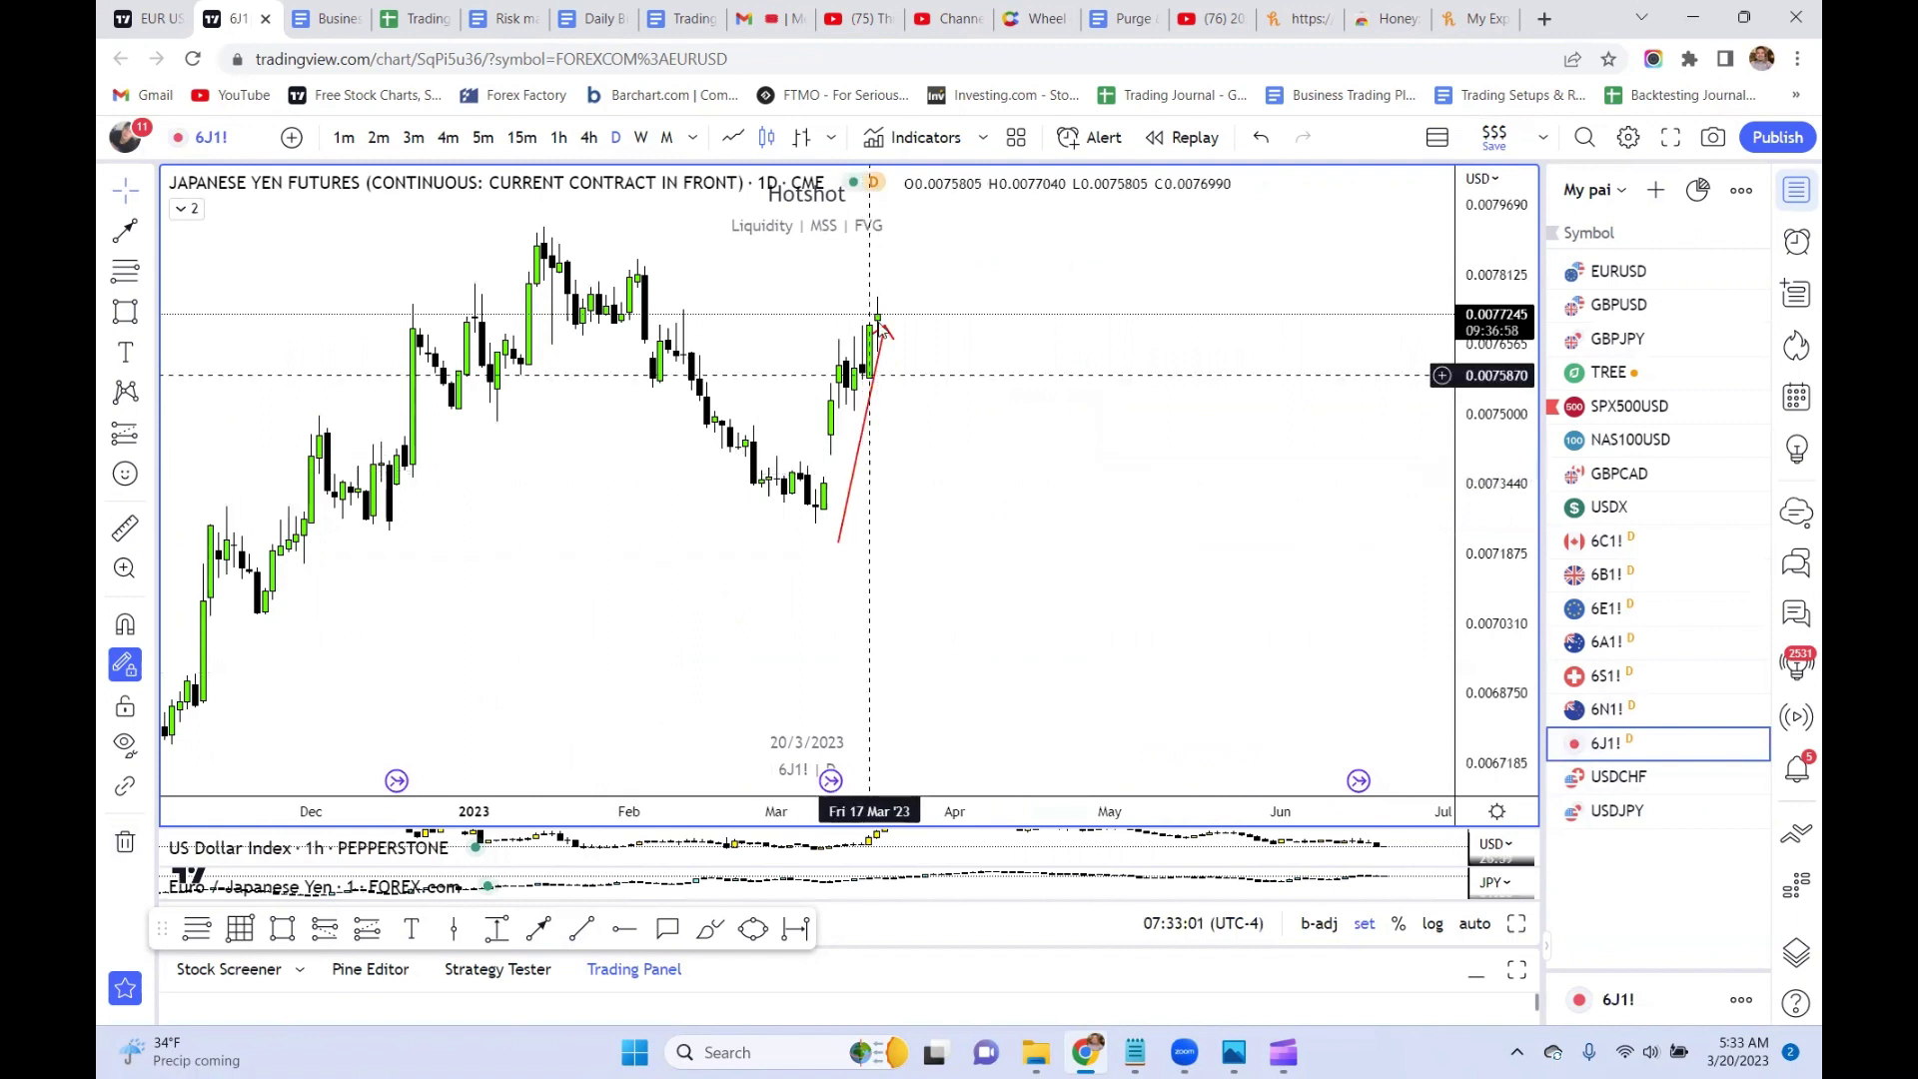
pyautogui.click(1658, 811)
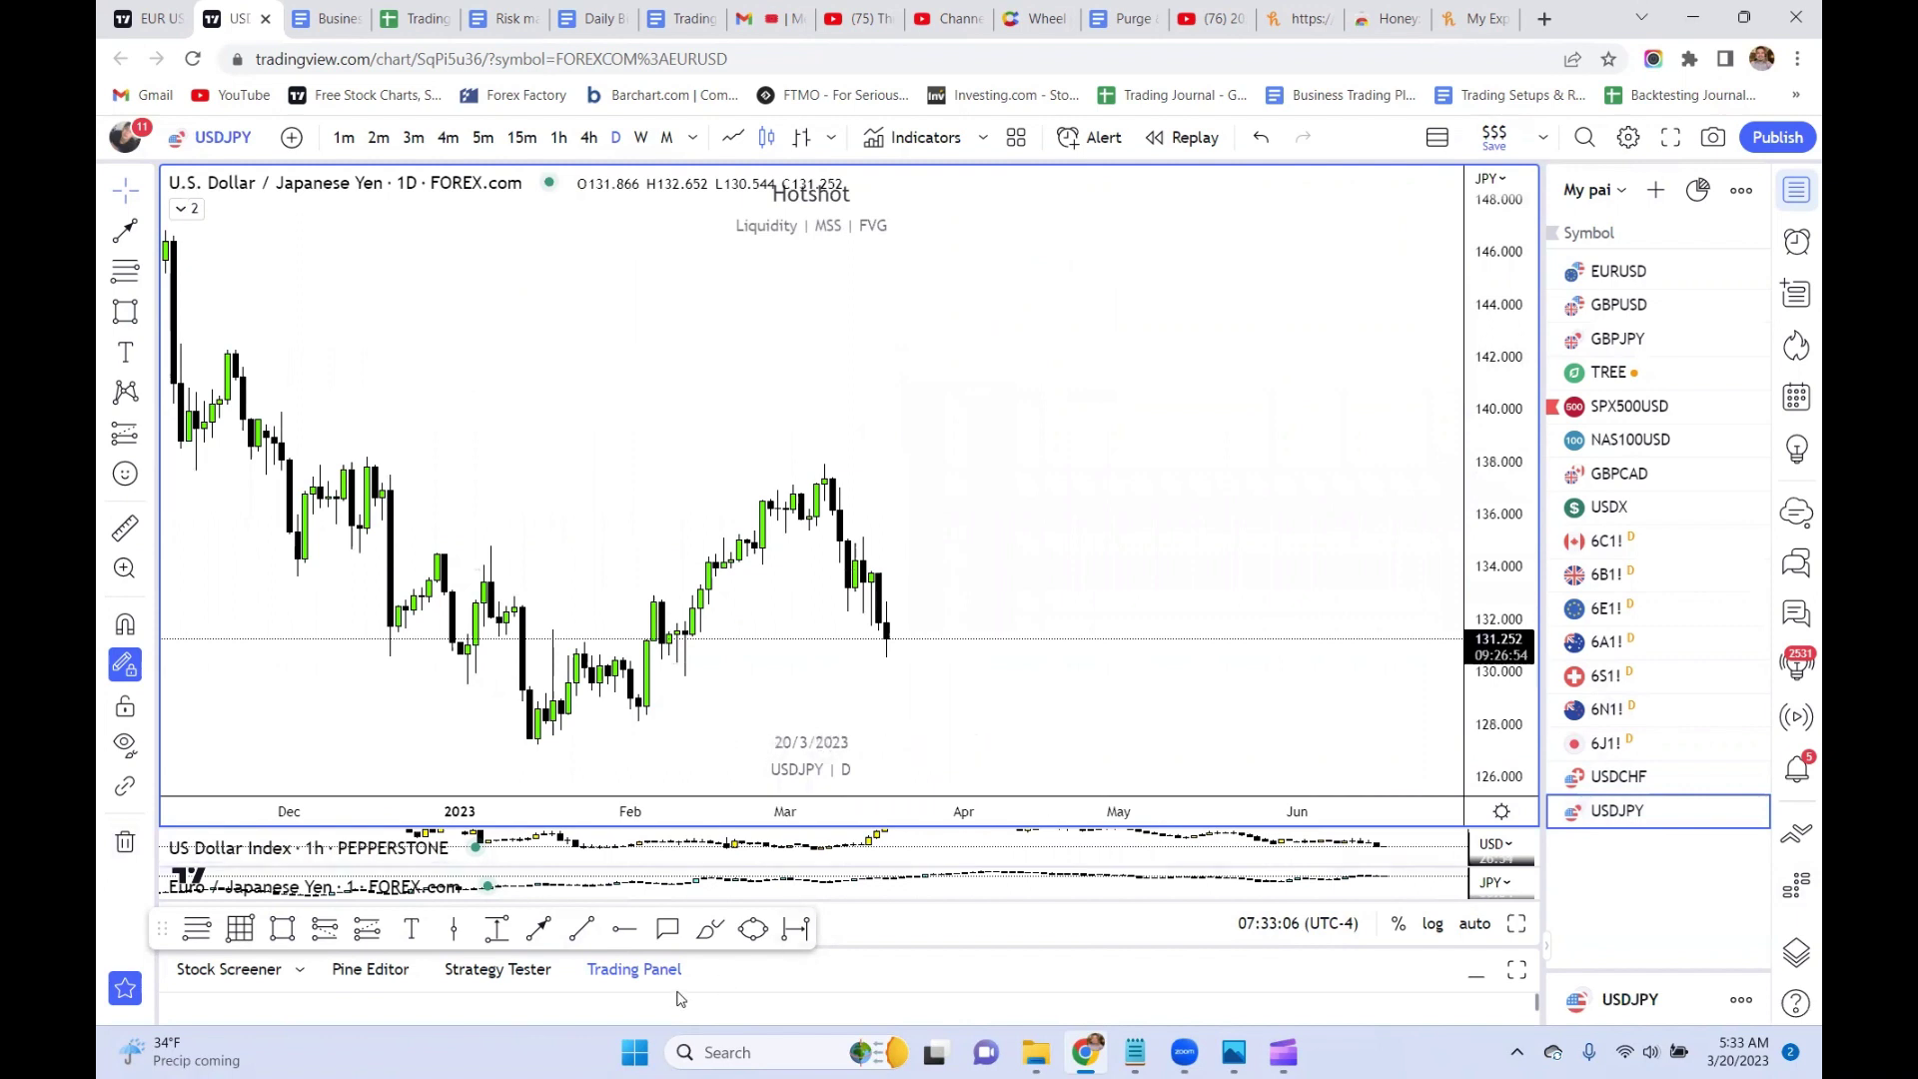
pyautogui.click(540, 929)
pyautogui.moveTo(886, 515); pyautogui.dragTo(927, 647)
# - Look at the Daily Bias document in Google Docs, return to the TradingView chart and dismiss the GBPUSD alert
pyautogui.click(605, 10)
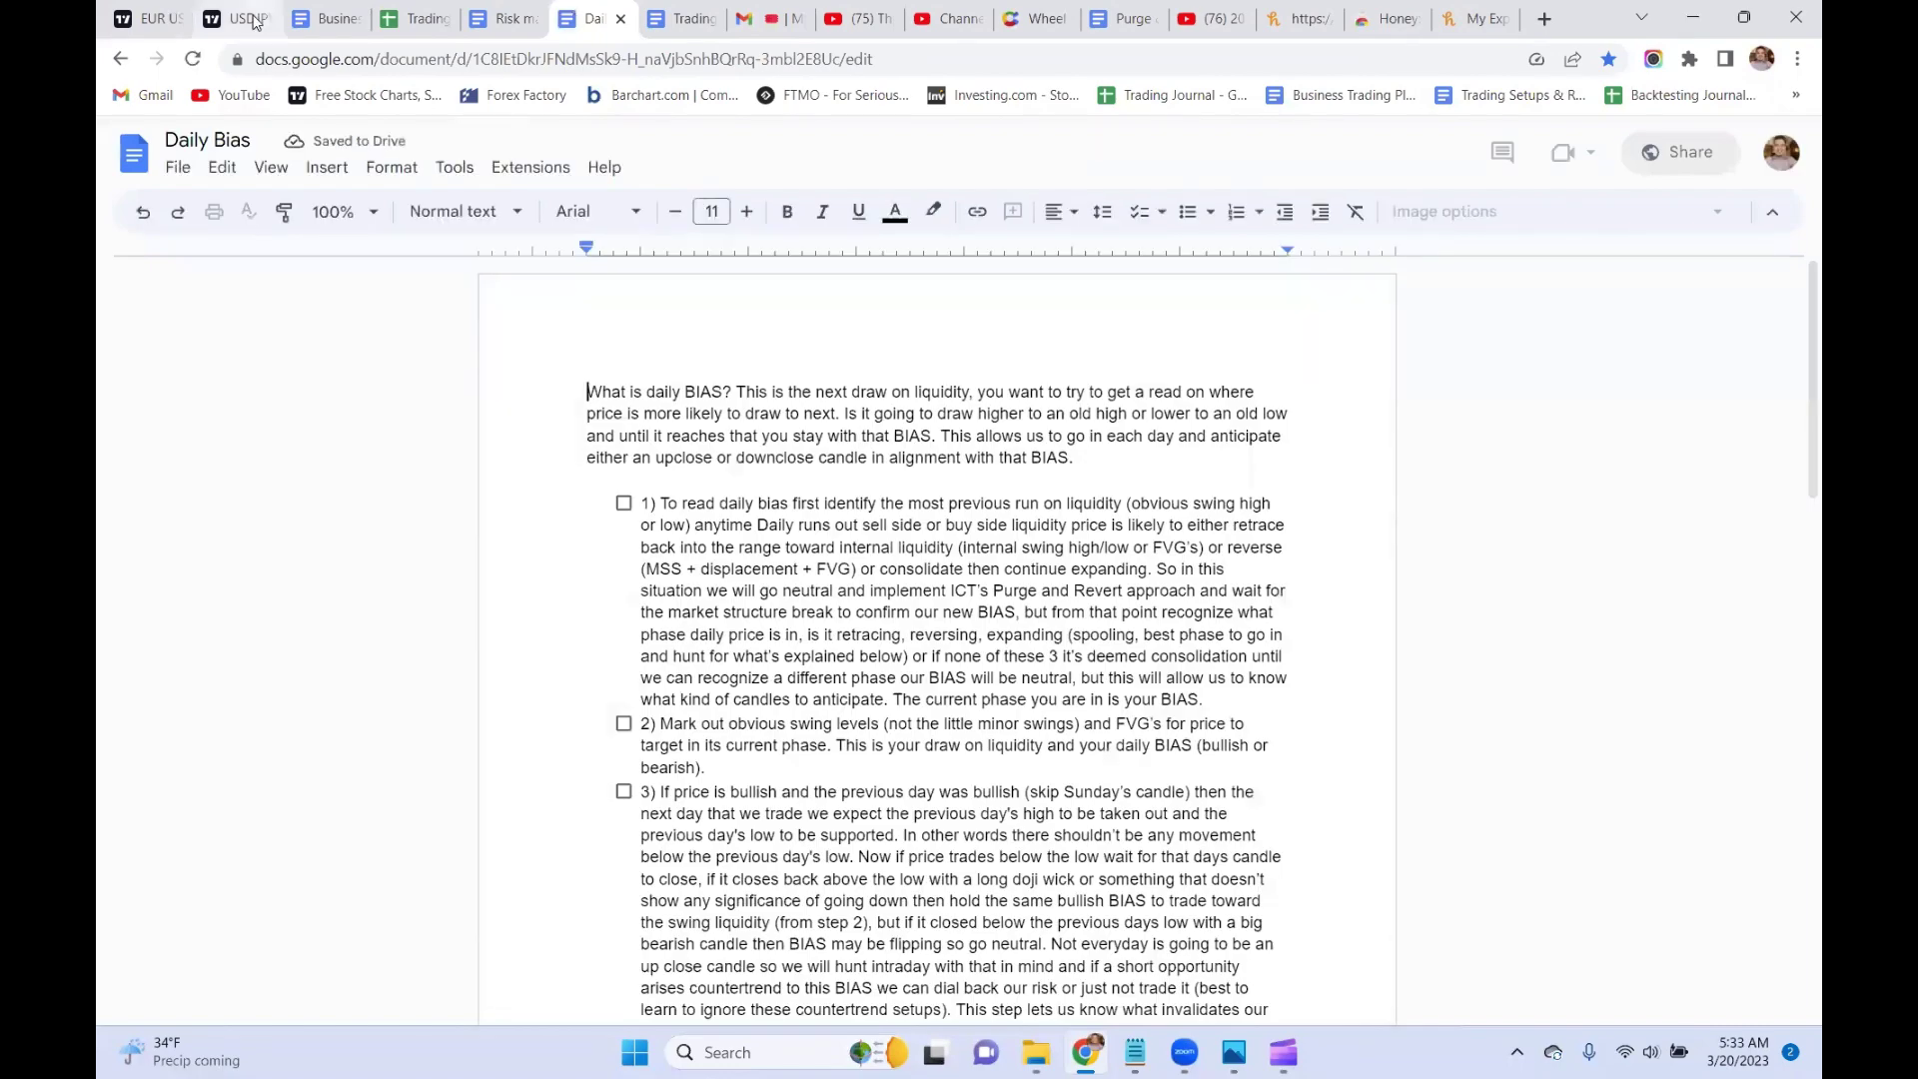
pyautogui.click(255, 22)
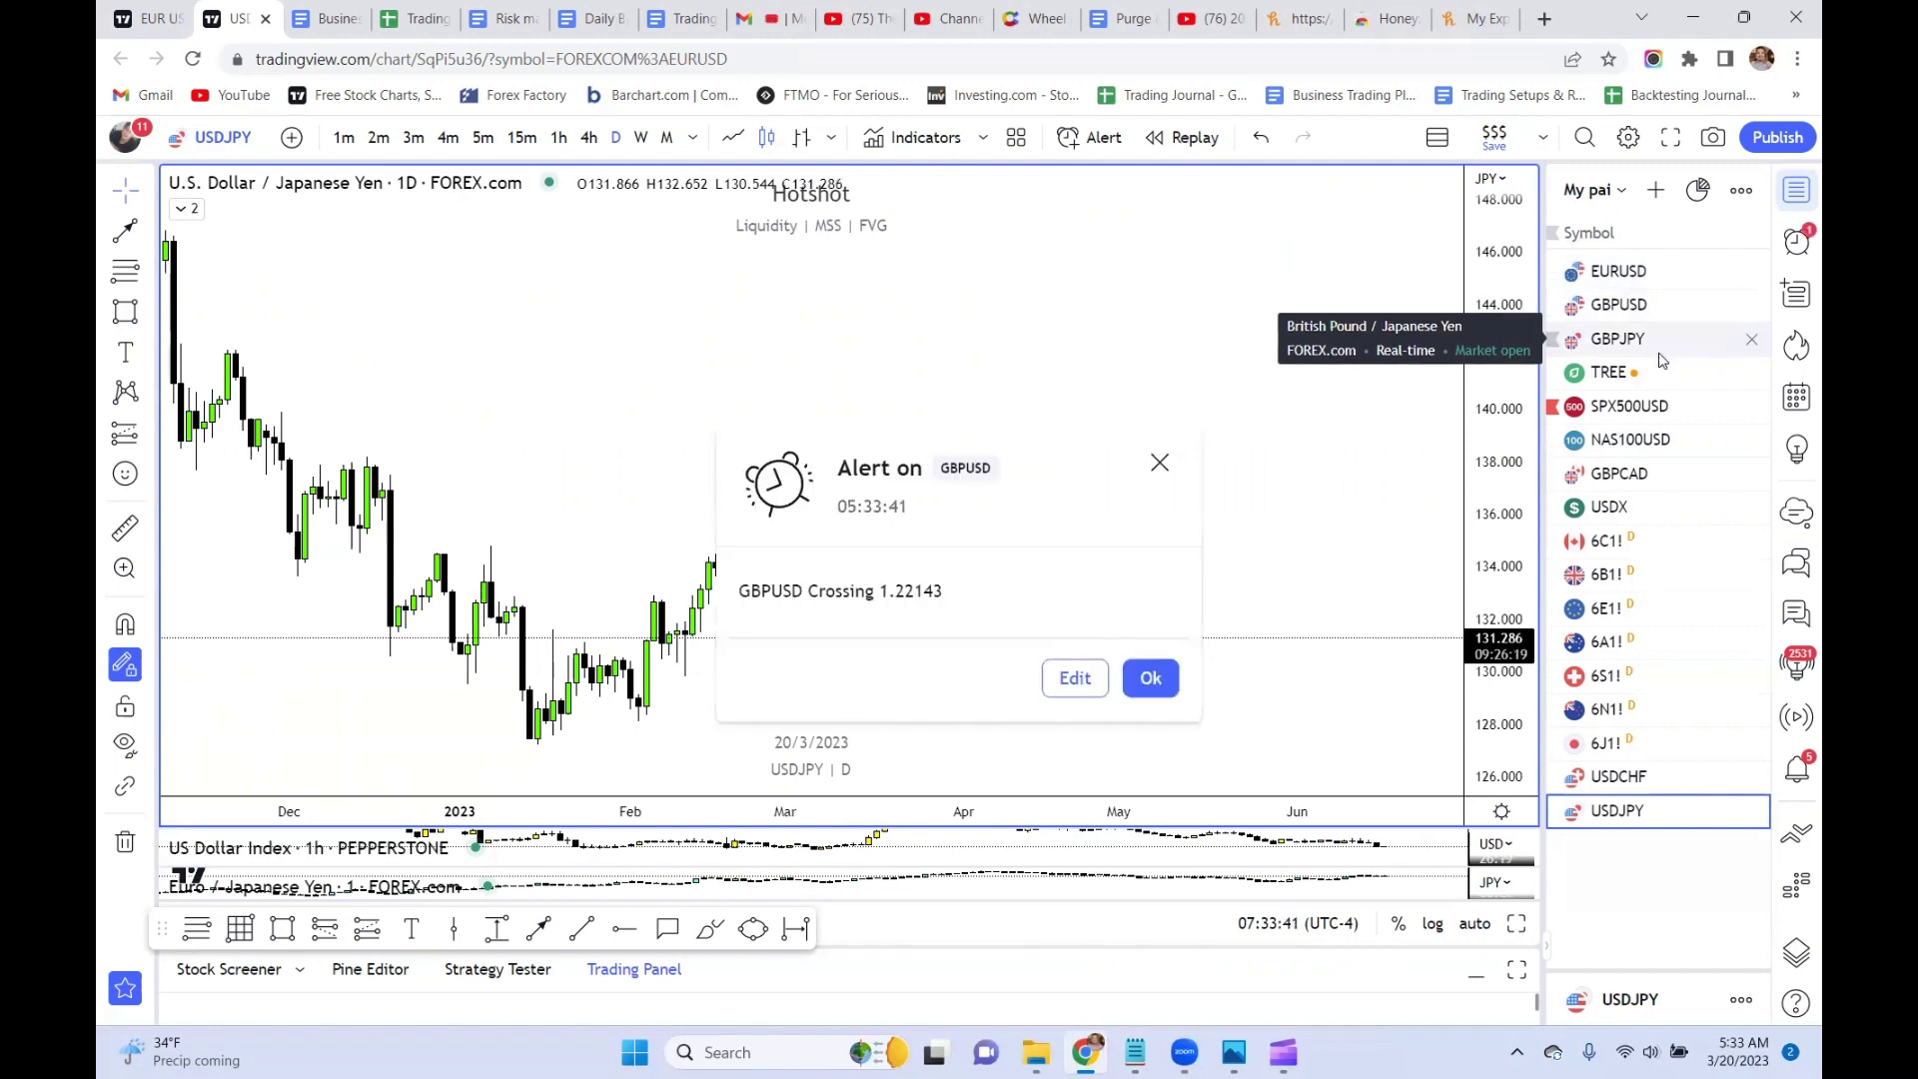
pyautogui.click(1151, 678)
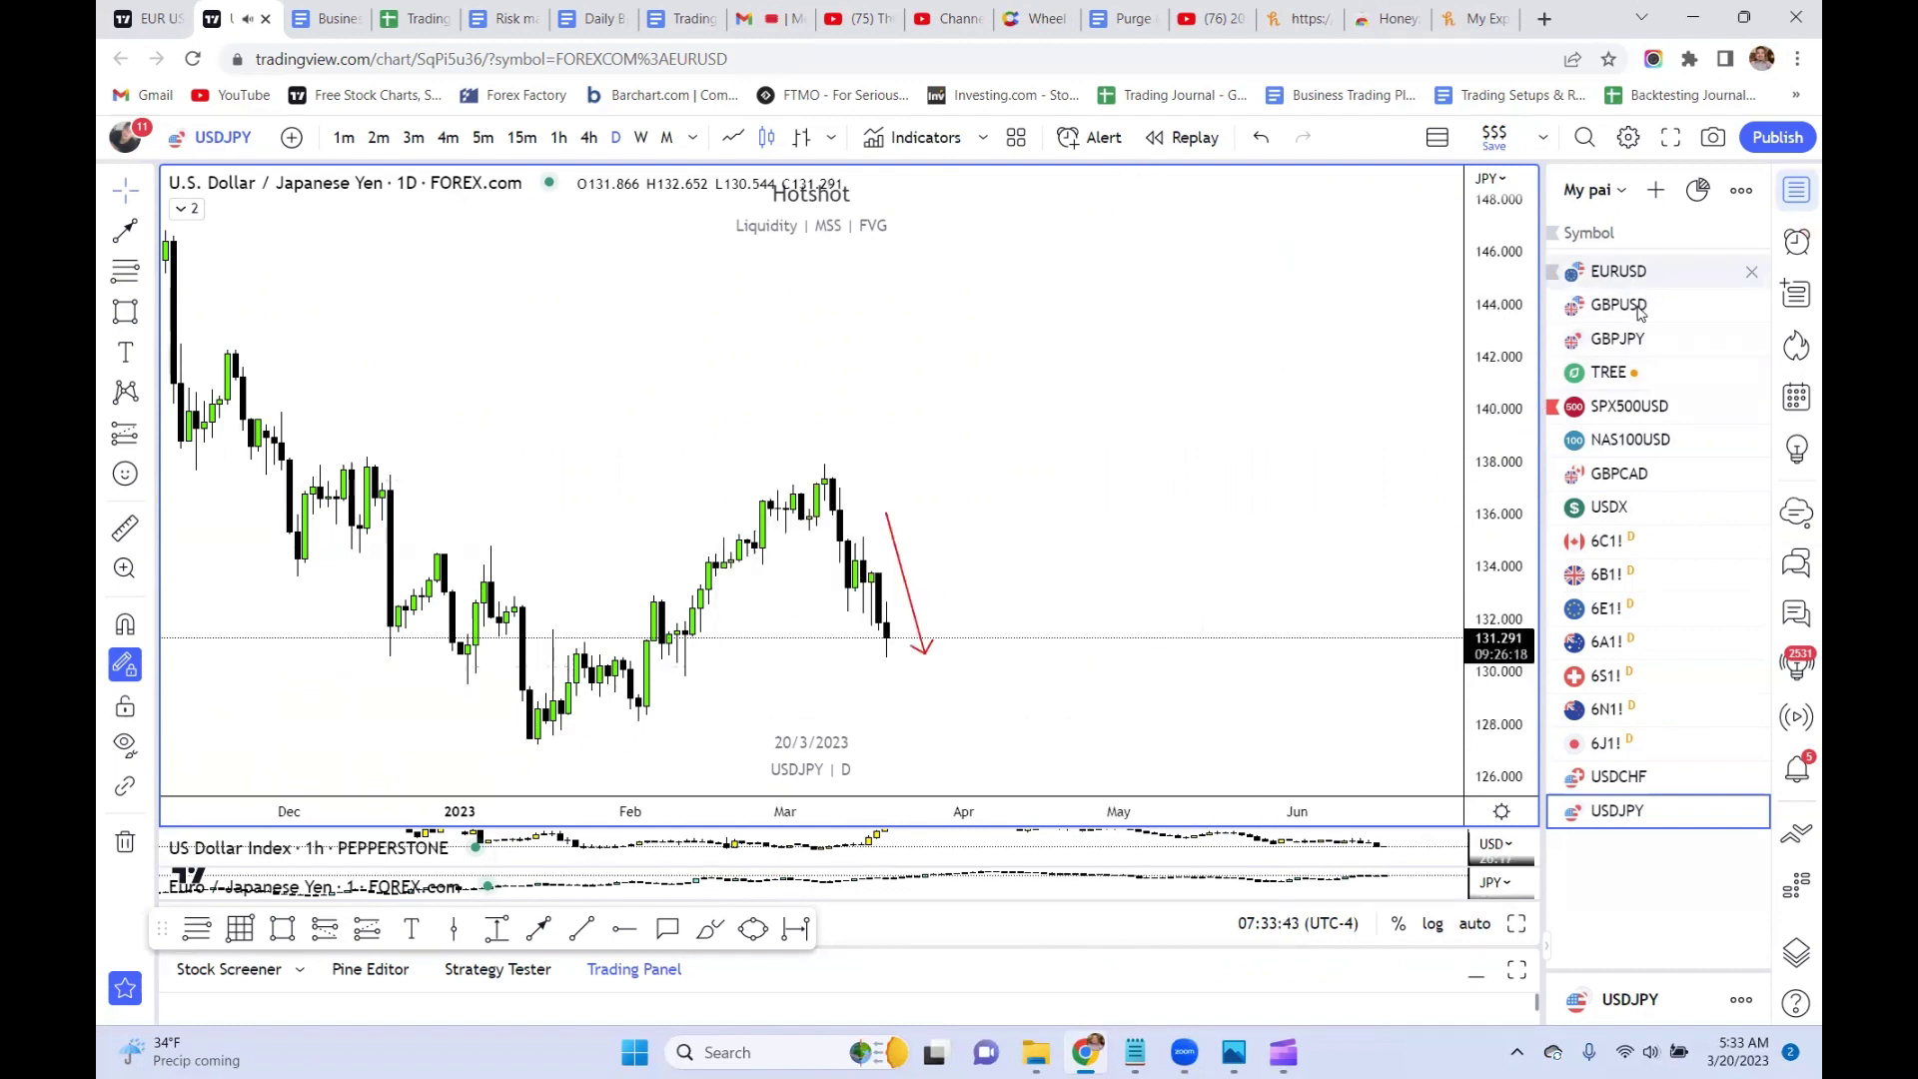
# - Open GBPUSD on the 15-minute timeframe, reset the chart scaling and frame the London and New York sessions
pyautogui.click(1639, 306)
pyautogui.scroll(3, 949, 520)
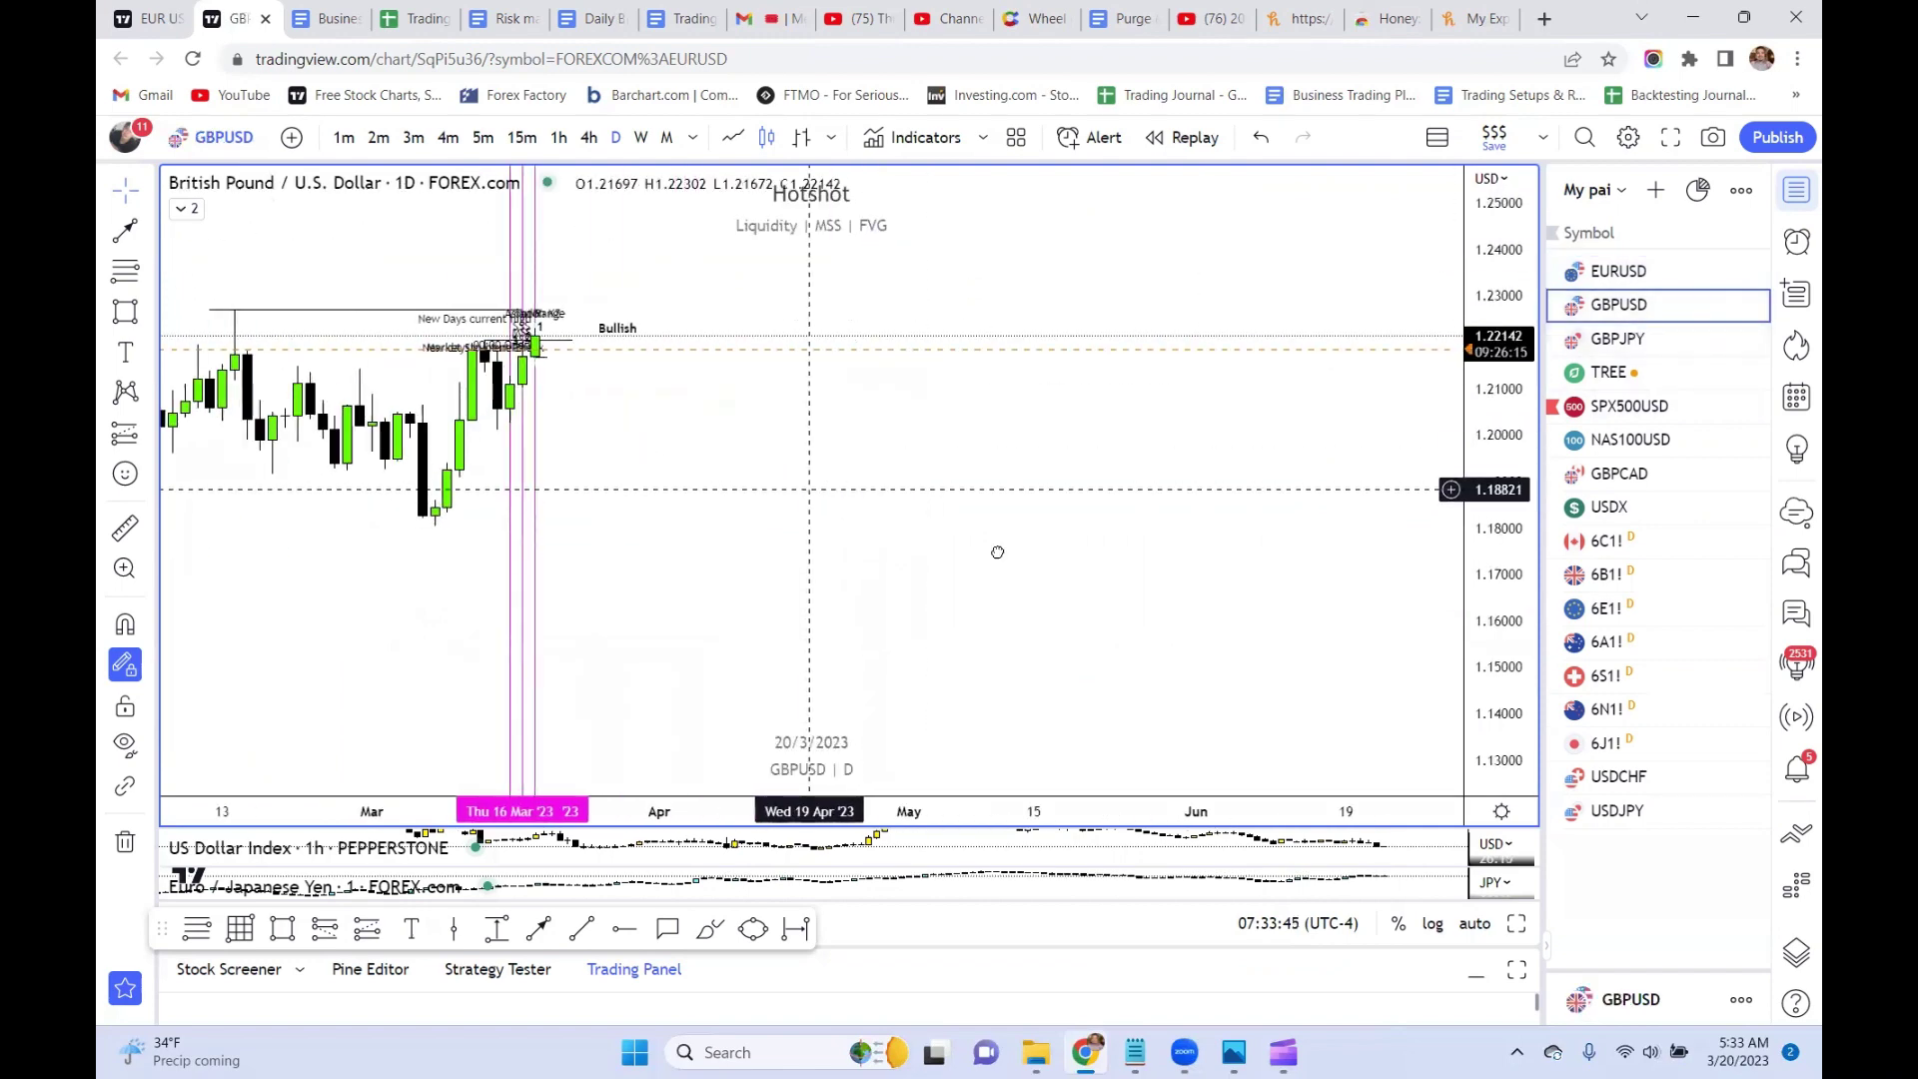
pyautogui.click(521, 137)
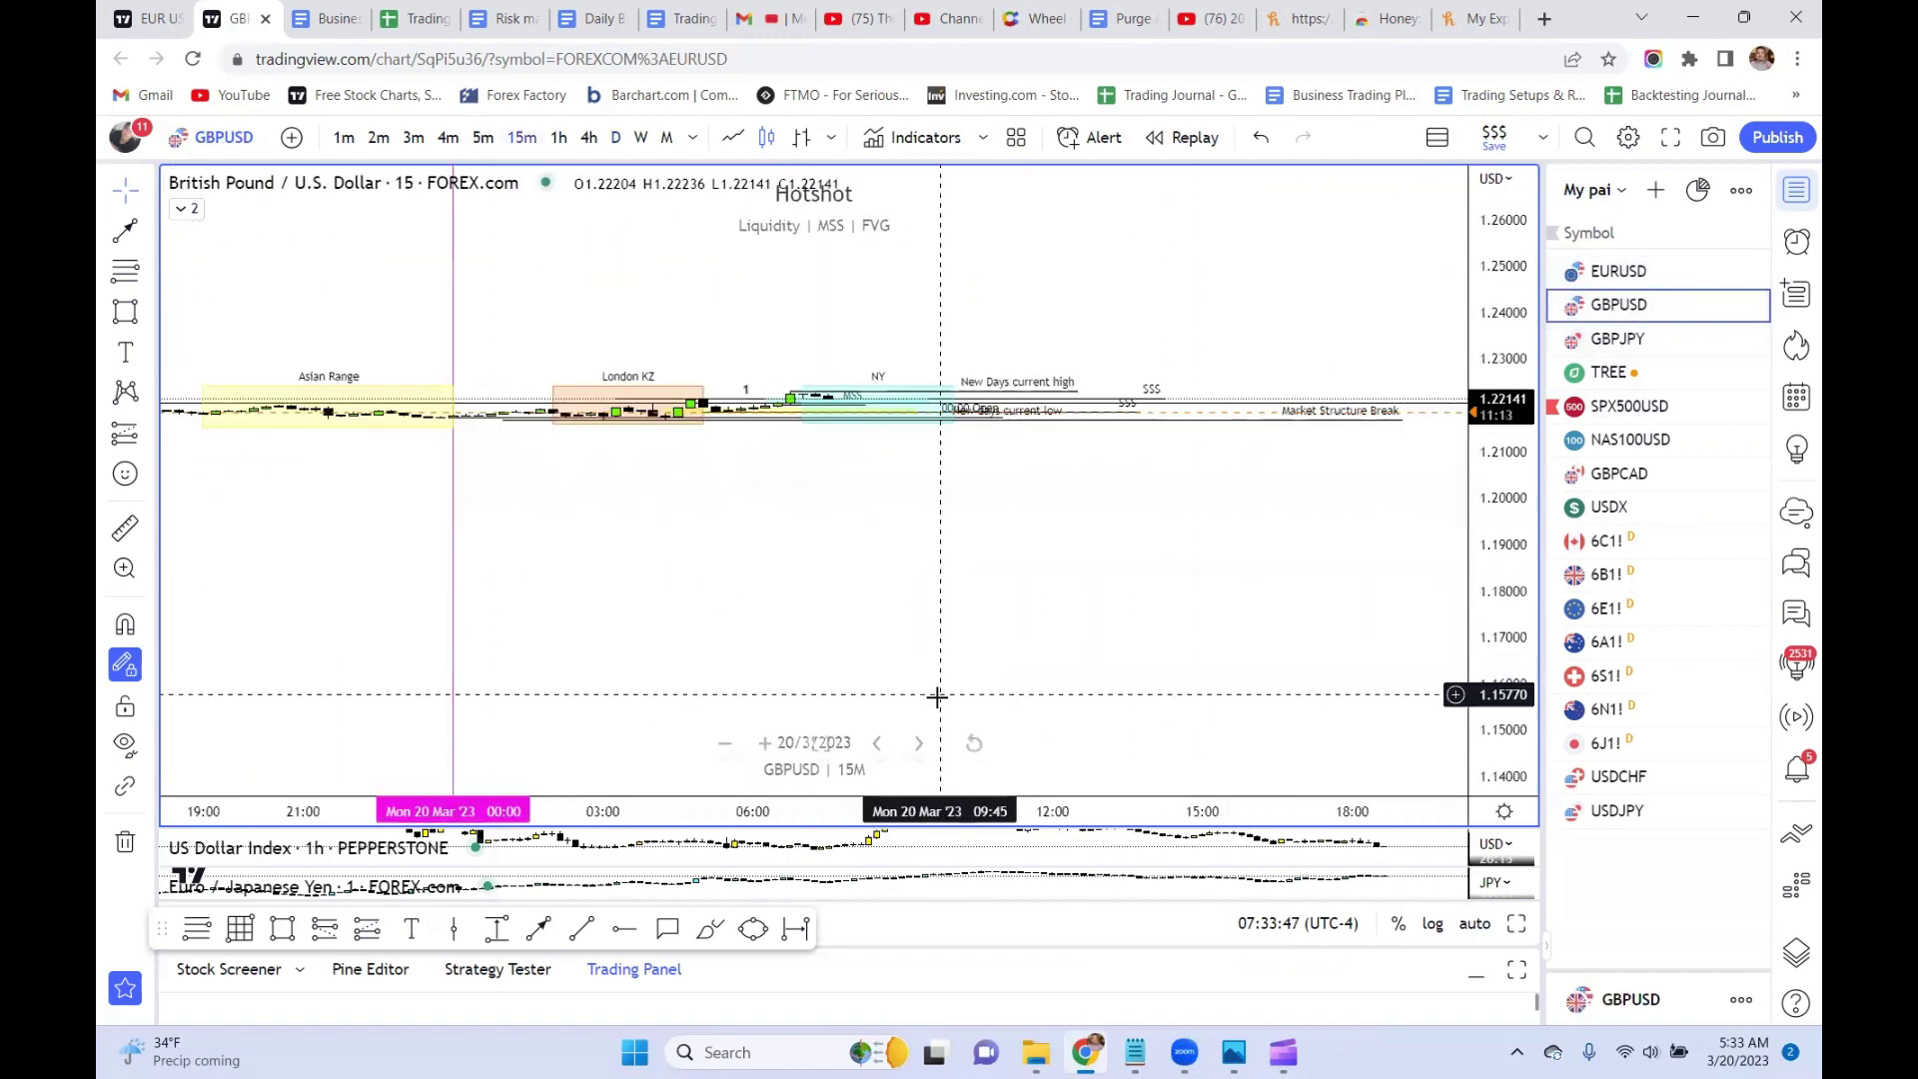
pyautogui.click(973, 742)
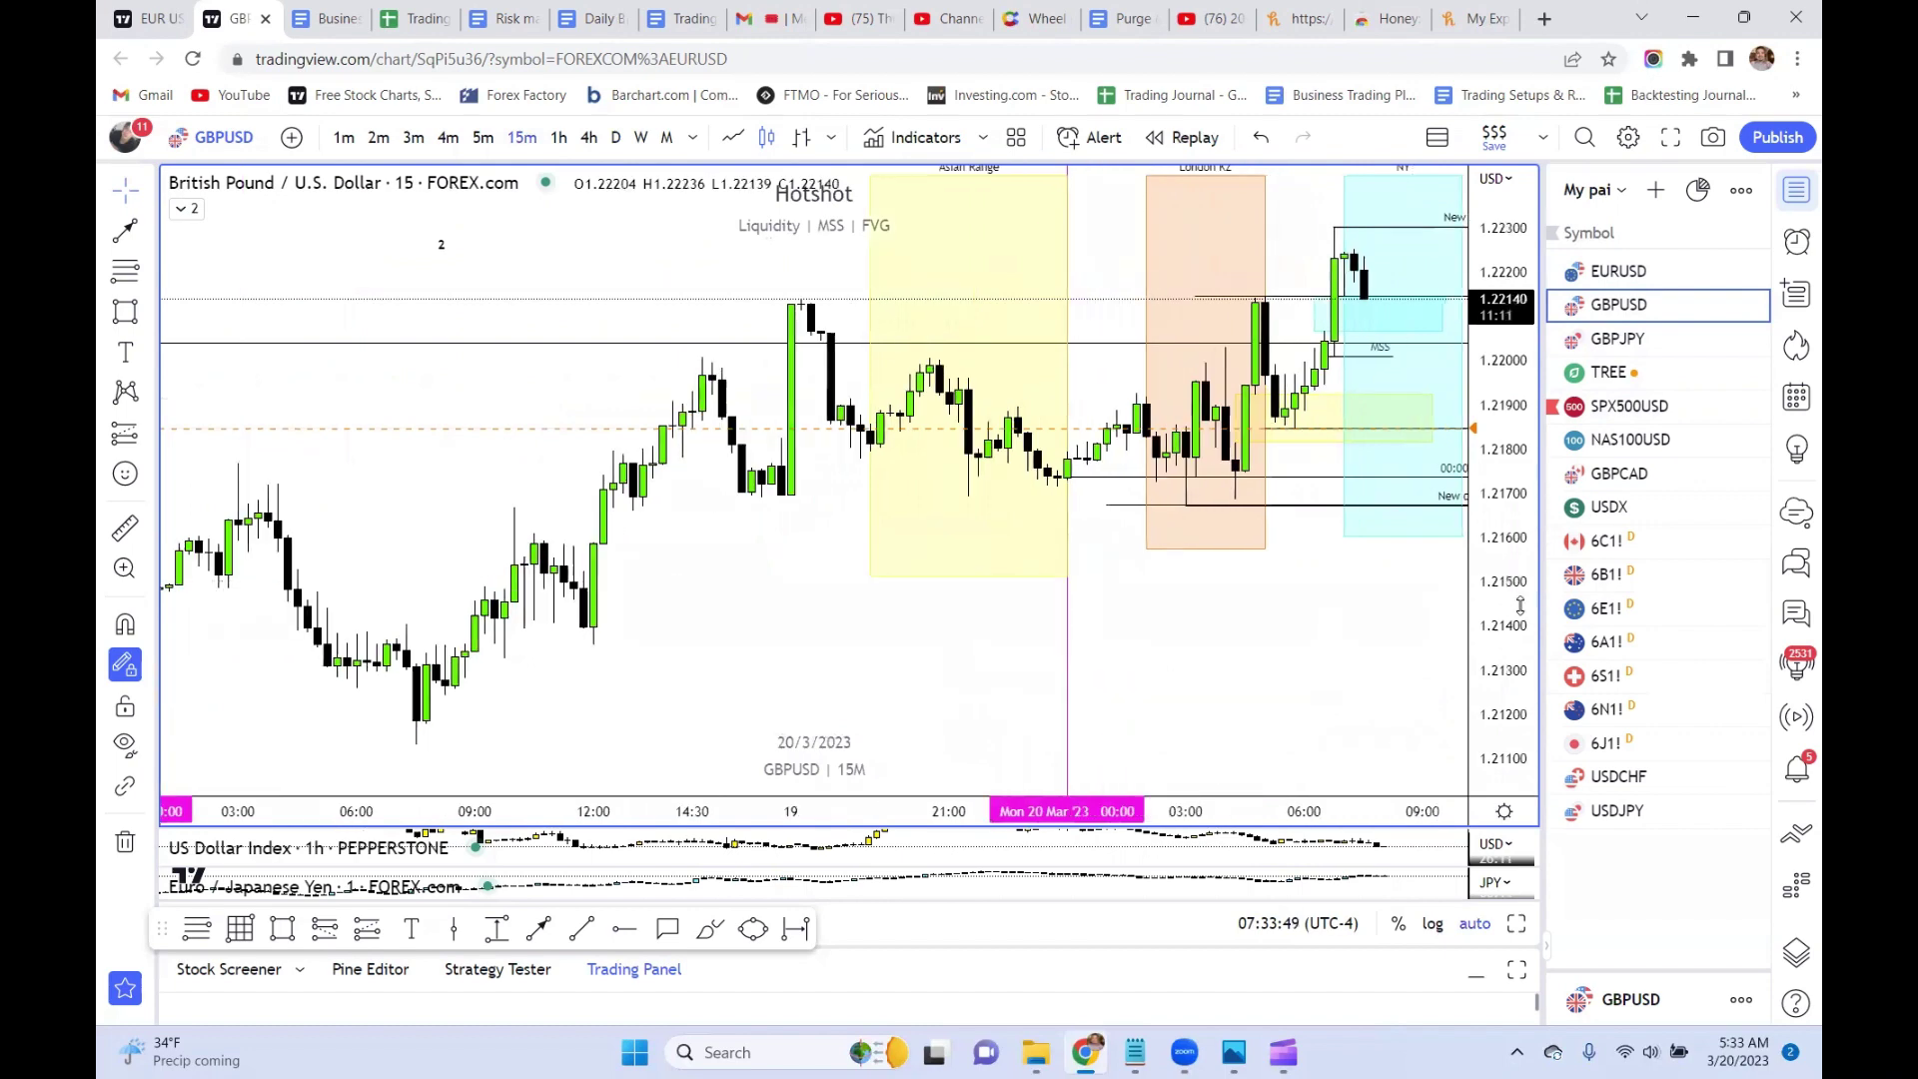
pyautogui.moveTo(1519, 605); pyautogui.dragTo(1519, 520)
pyautogui.moveTo(1270, 372); pyautogui.dragTo(1039, 370)
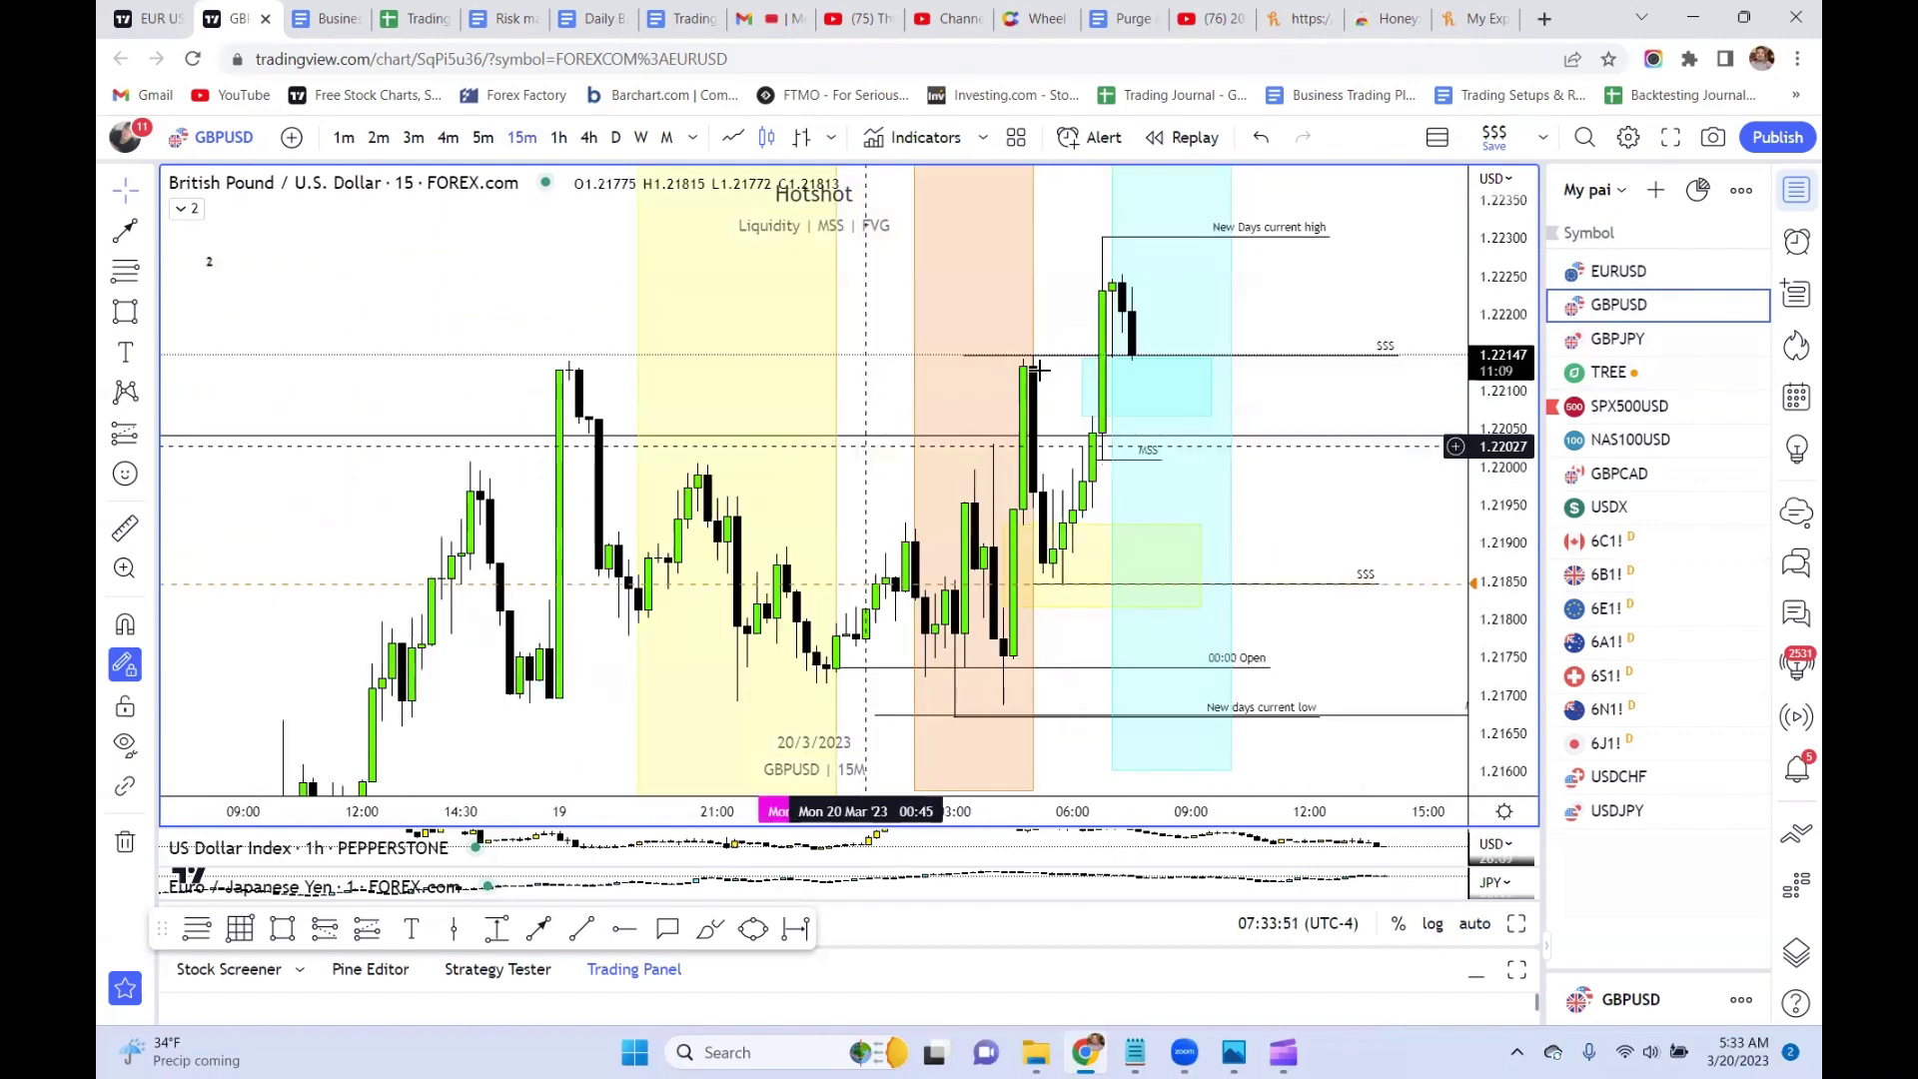
# - Draw a Fibonacci retracement over the morning rally, from the low at about 1.21873 up to about 1.22242
pyautogui.moveTo(869, 406); pyautogui.dragTo(786, 525)
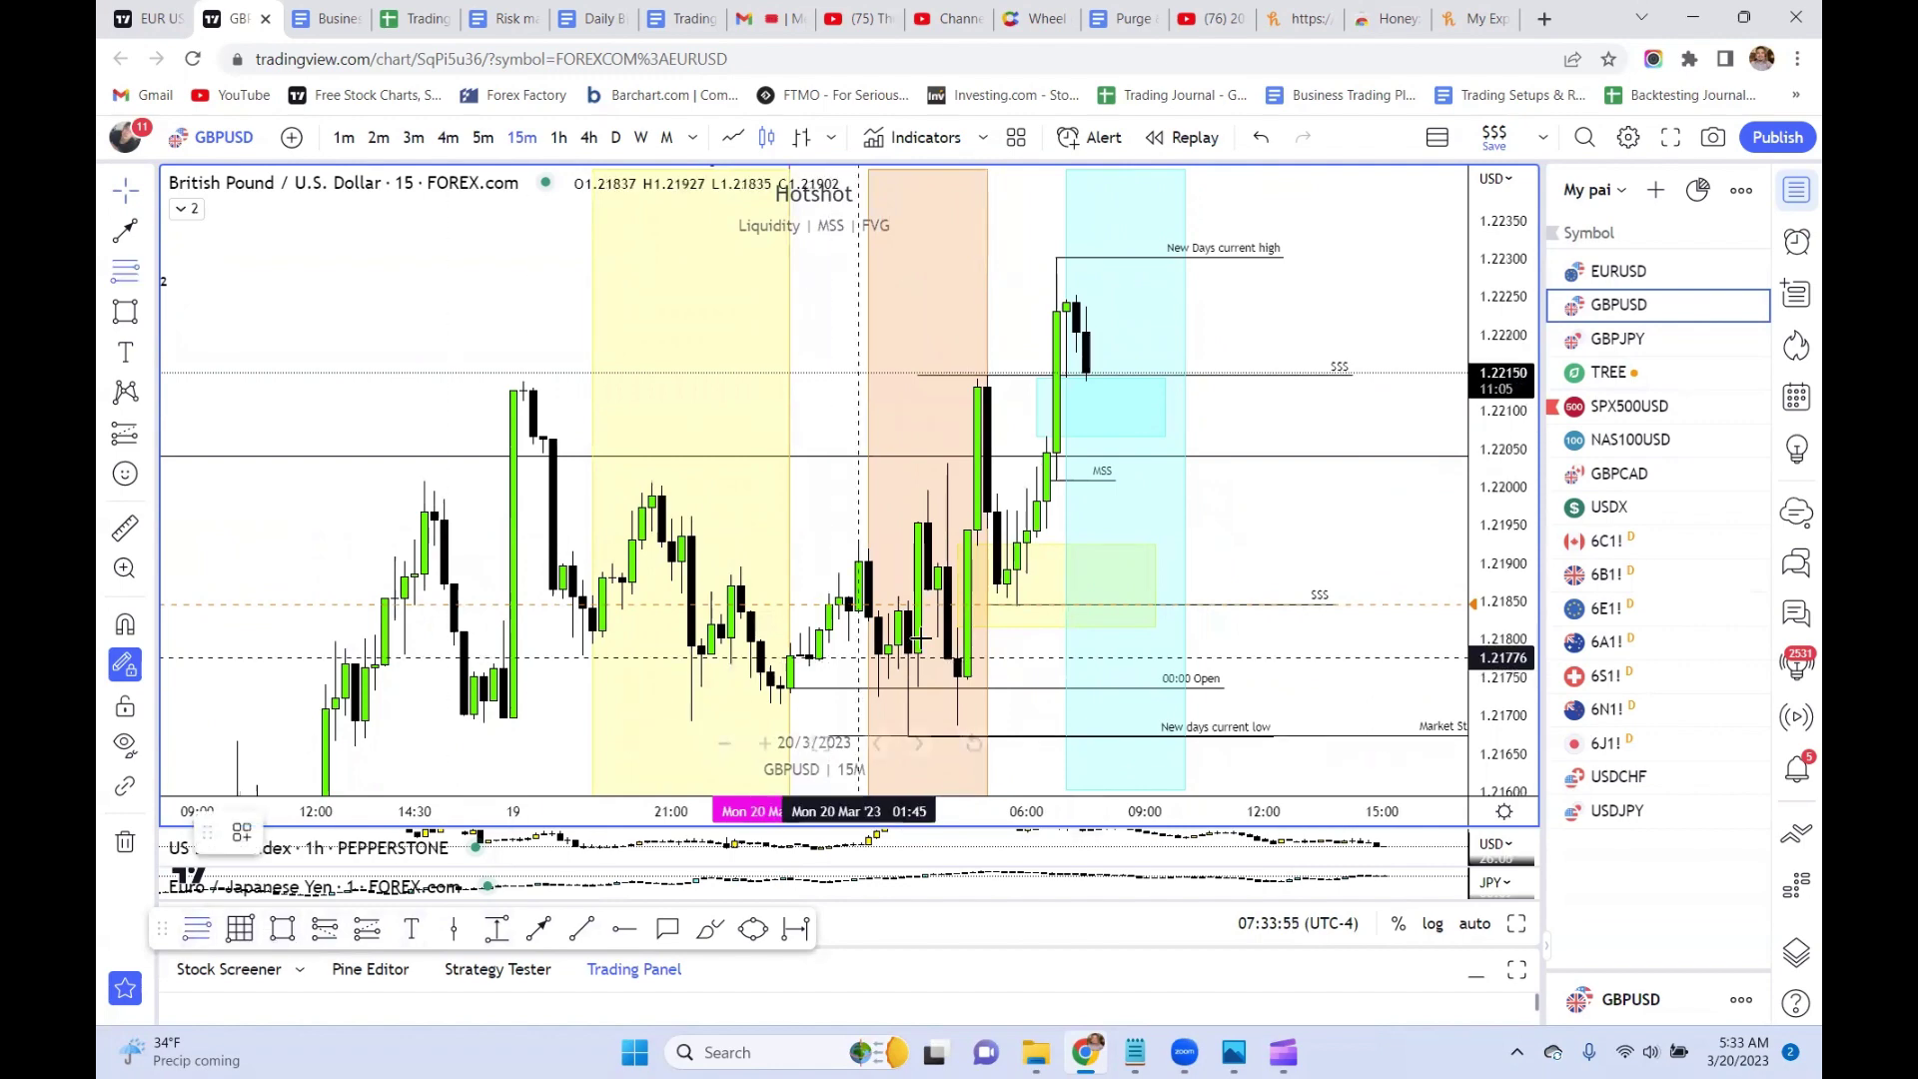
pyautogui.press('ctrl')
pyautogui.moveTo(1007, 583); pyautogui.dragTo(1075, 300)
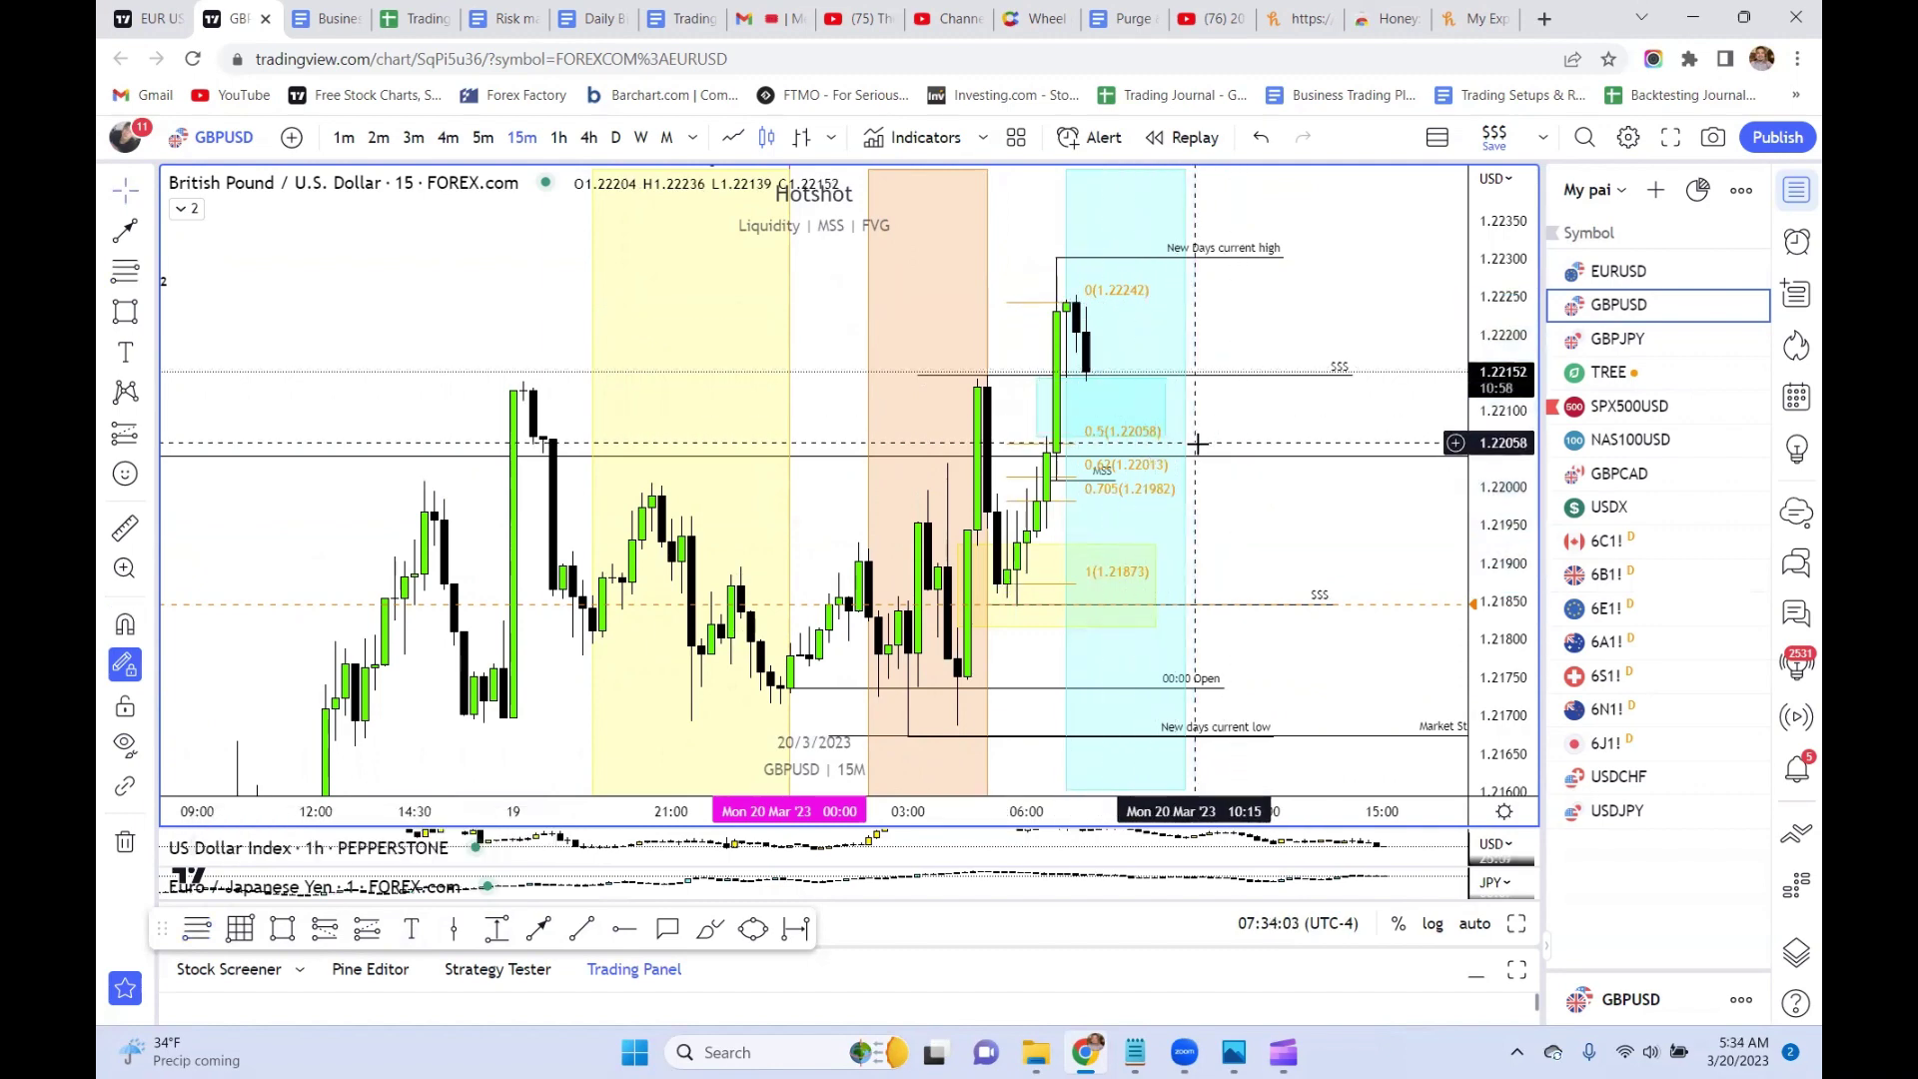
# - Draw a horizontal trend line at about 1.21945, from the 06:30 swing low to about 11:00
pyautogui.click(587, 928)
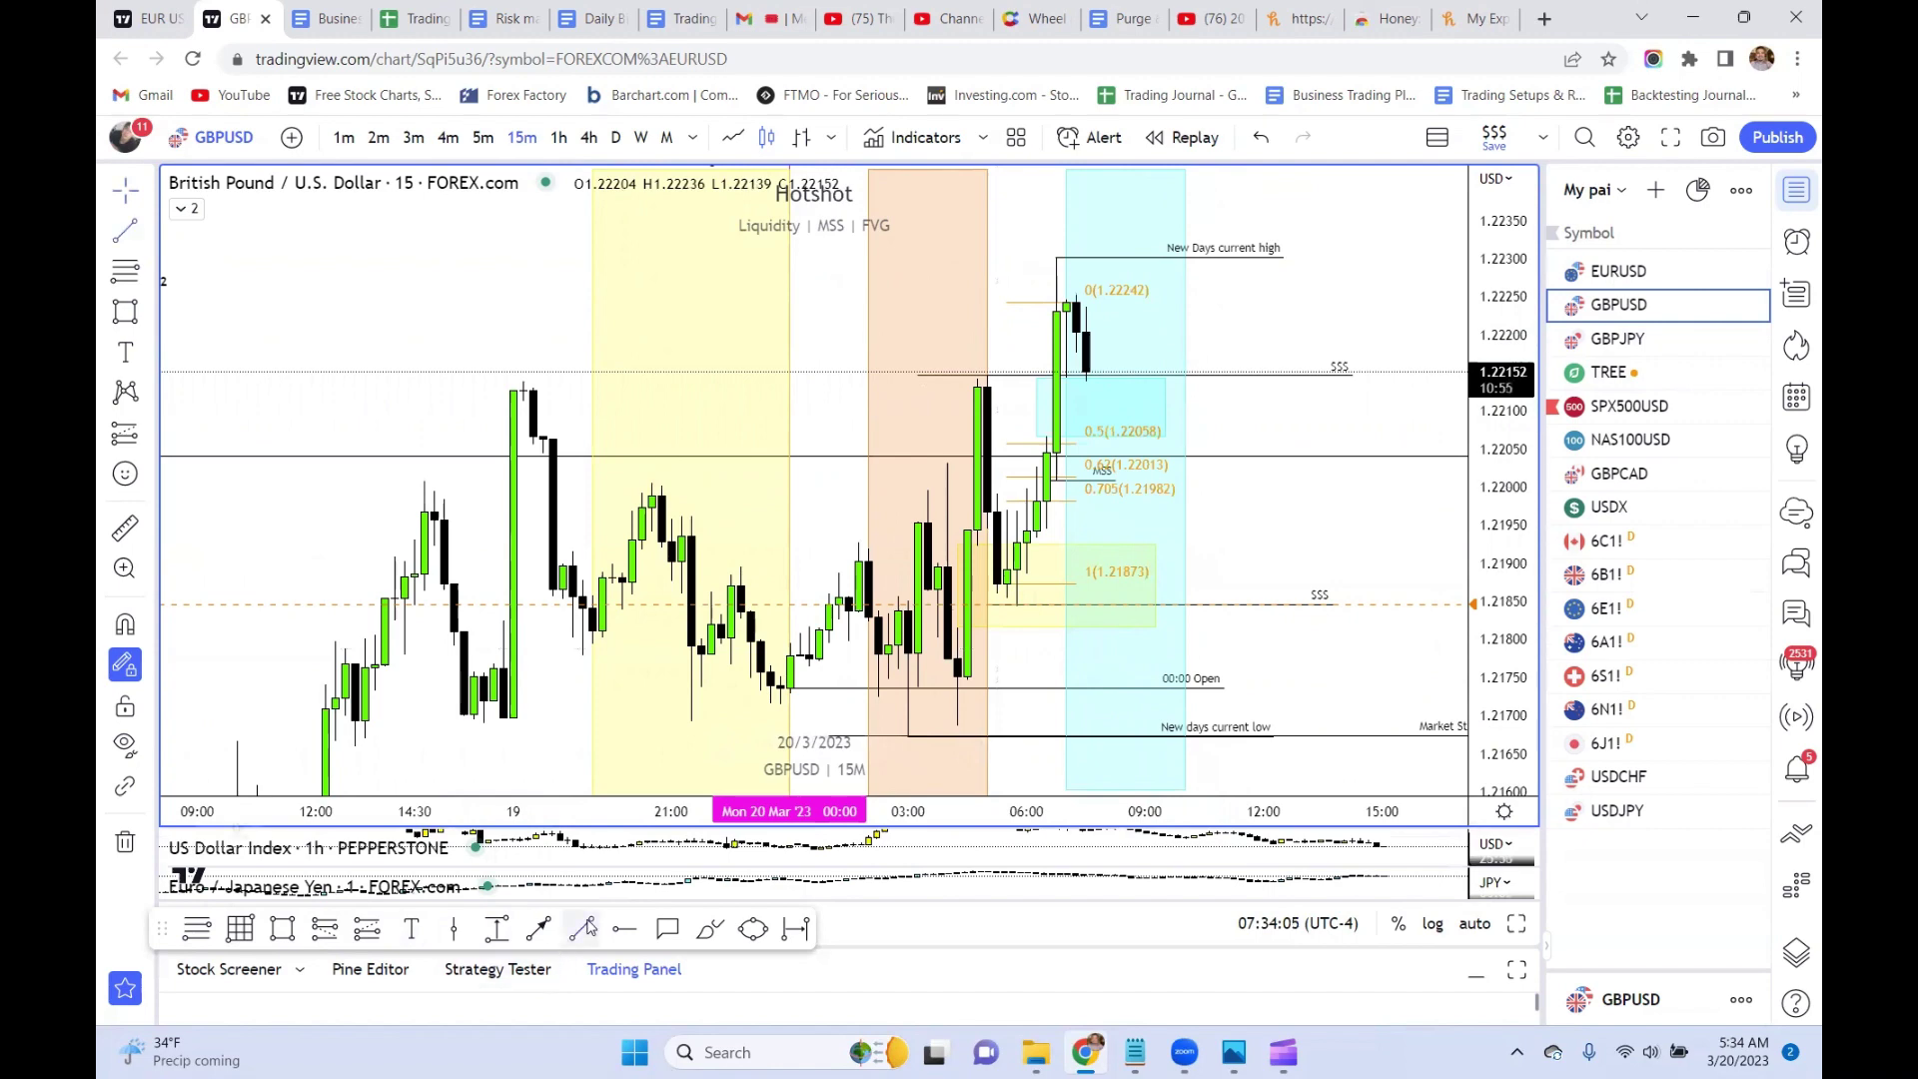
pyautogui.click(1045, 528)
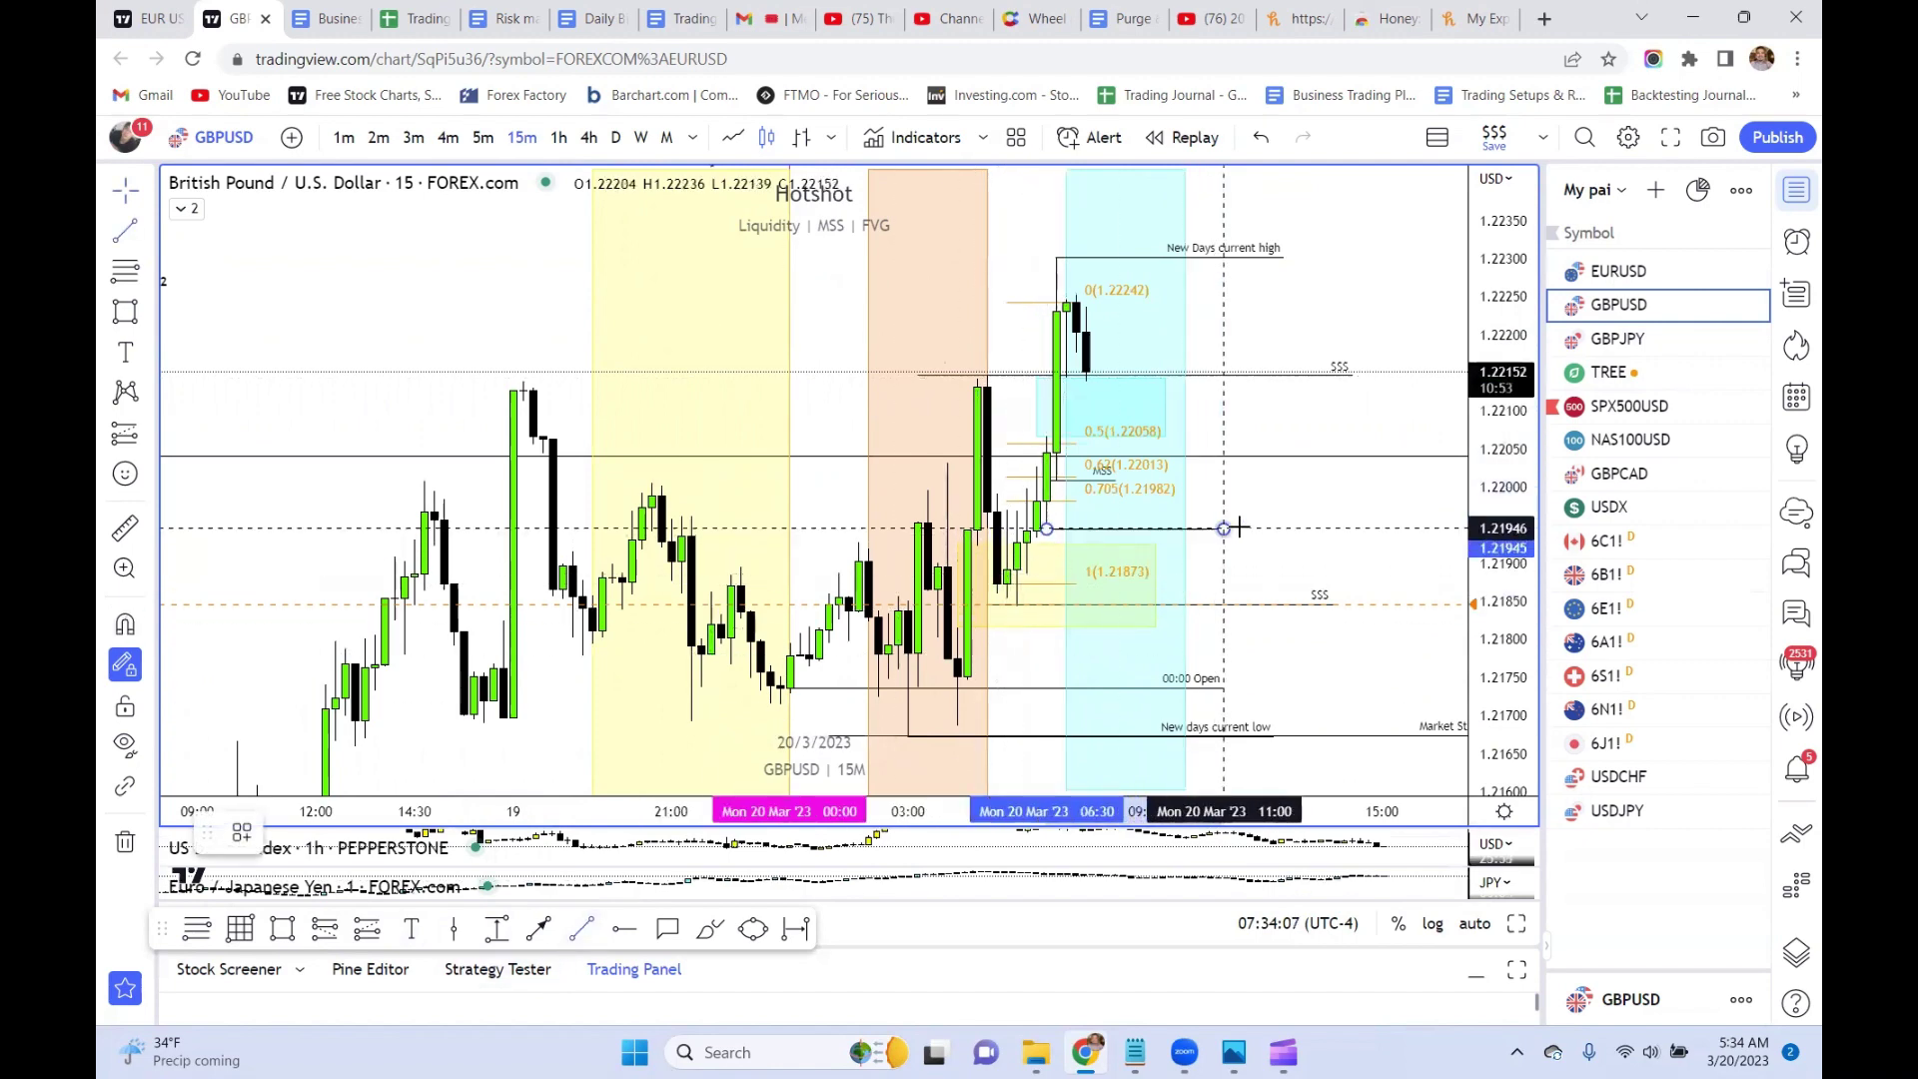
pyautogui.click(1224, 528)
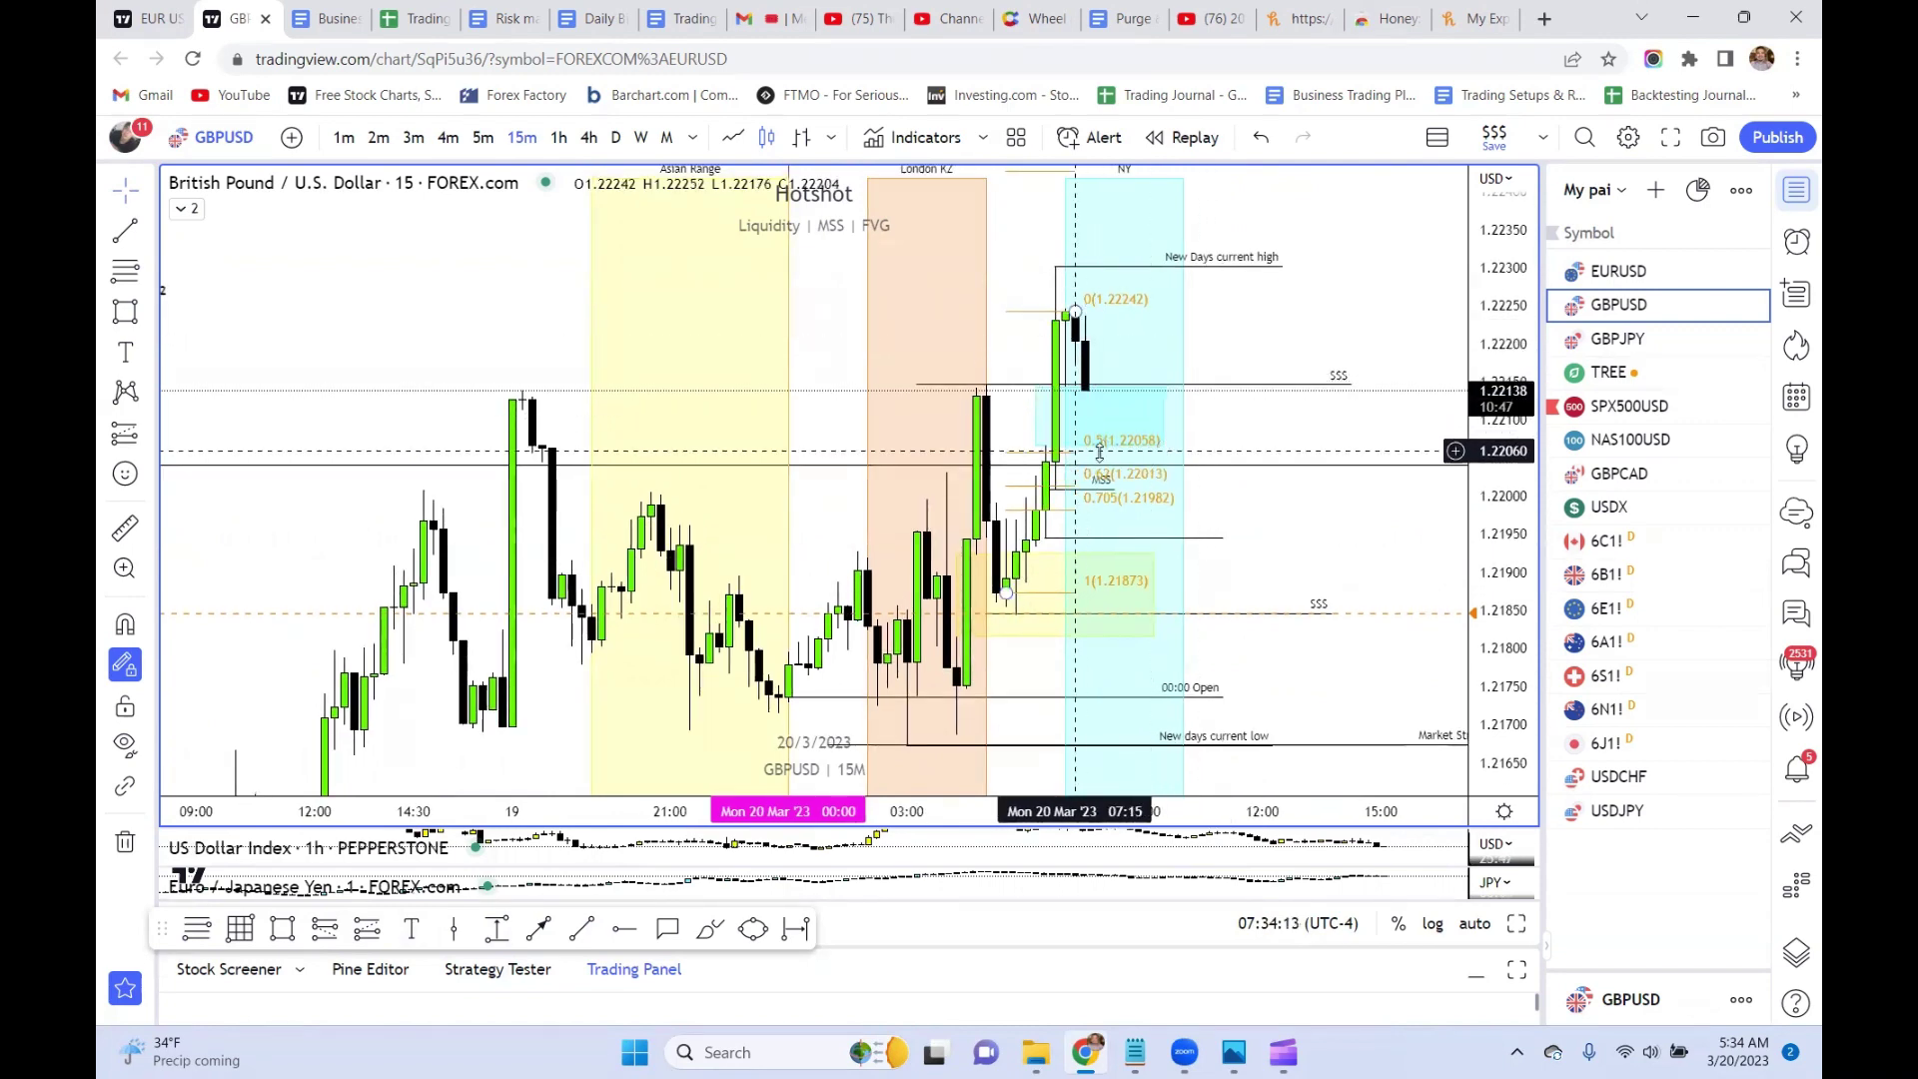
# - Examine GBPUSD's New York session move and marked levels on the 5-minute, 4-minute and 3-minute timeframes
pyautogui.click(483, 139)
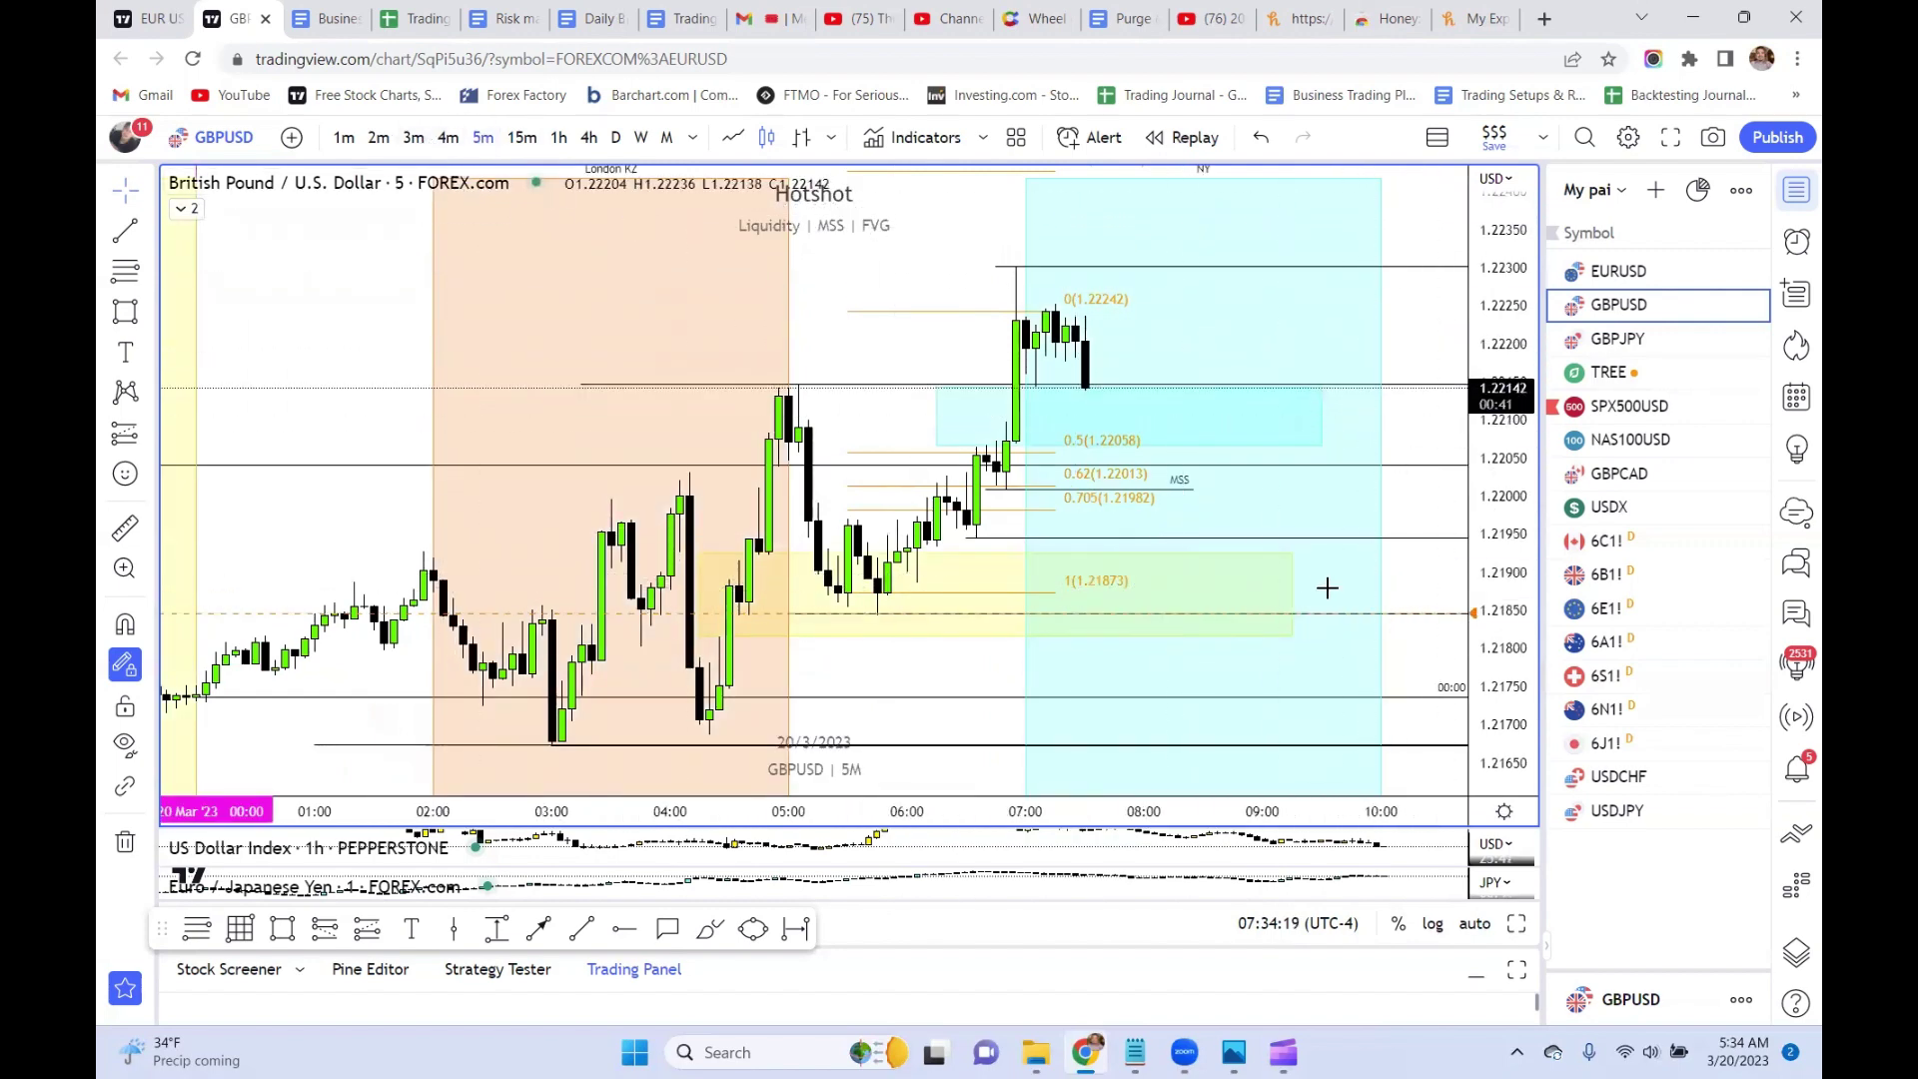
pyautogui.scroll(2, 1413, 556)
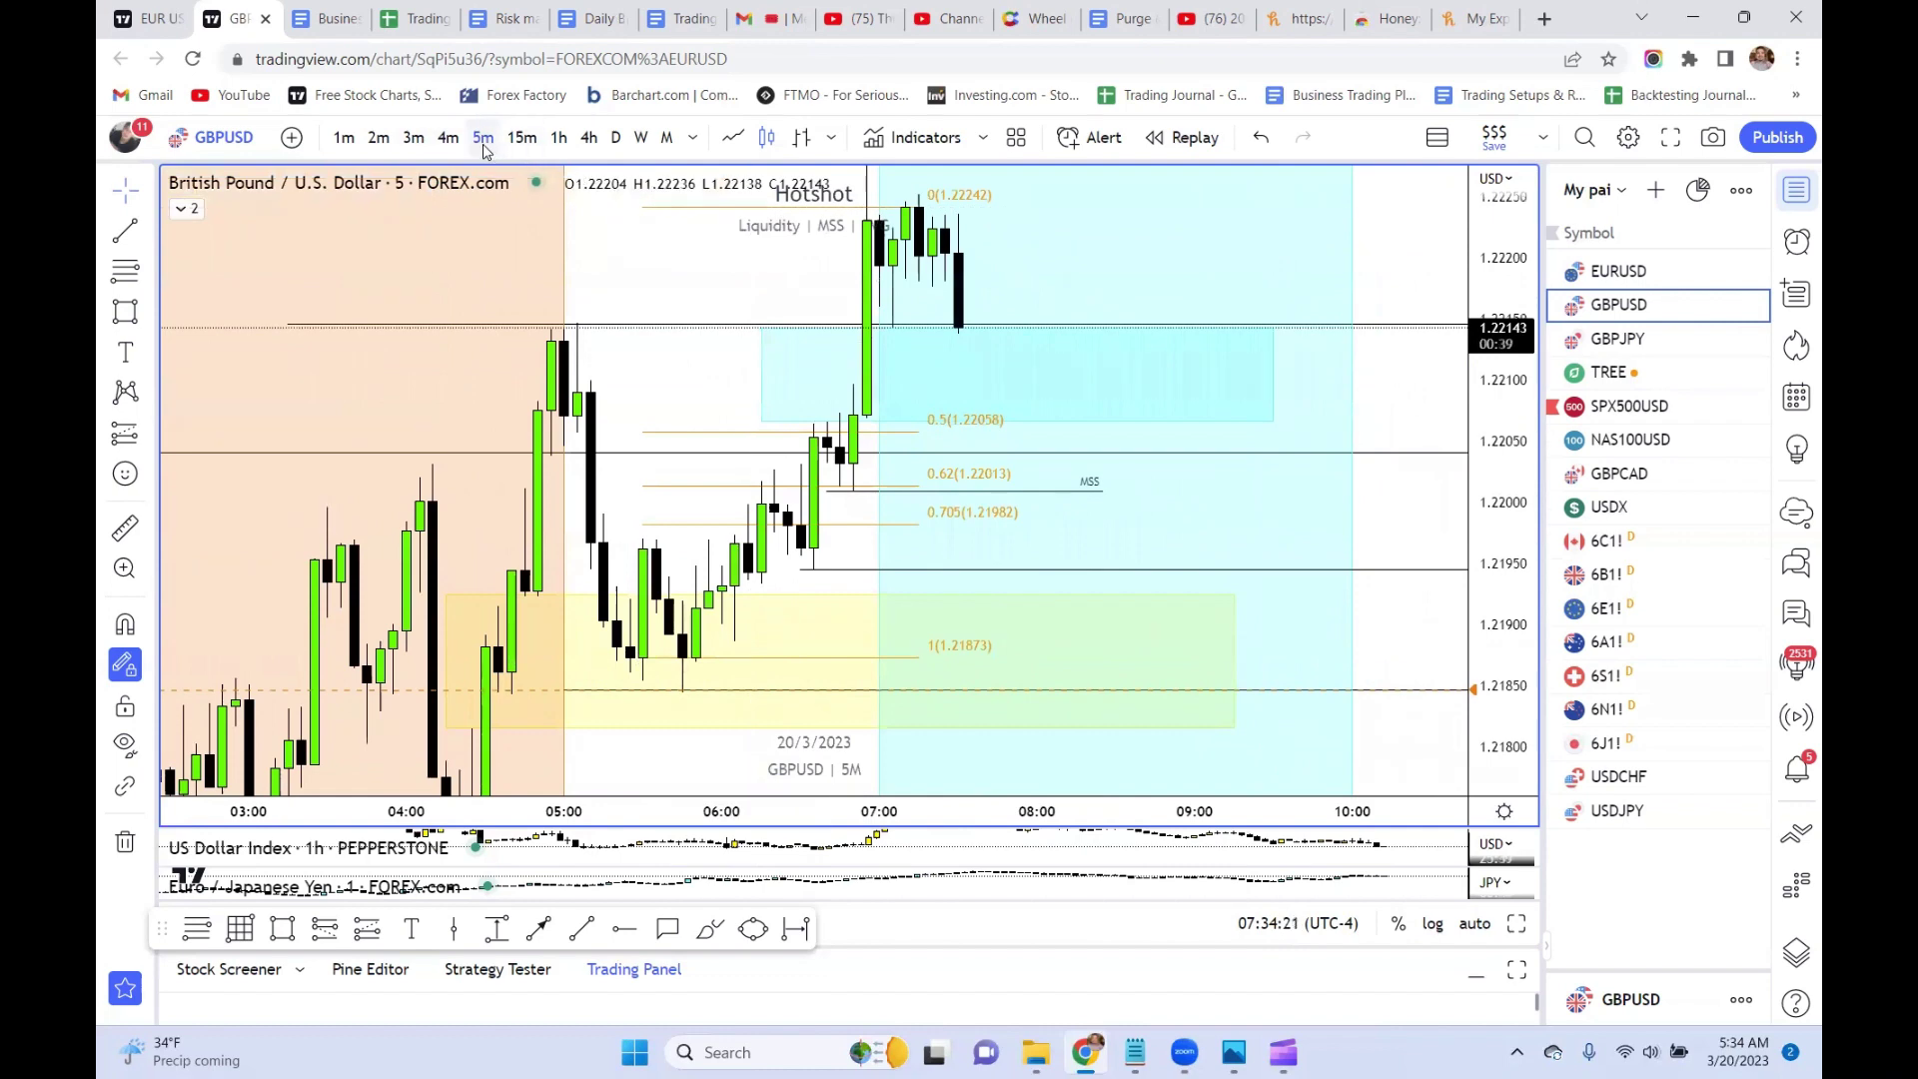
pyautogui.click(448, 137)
pyautogui.click(414, 137)
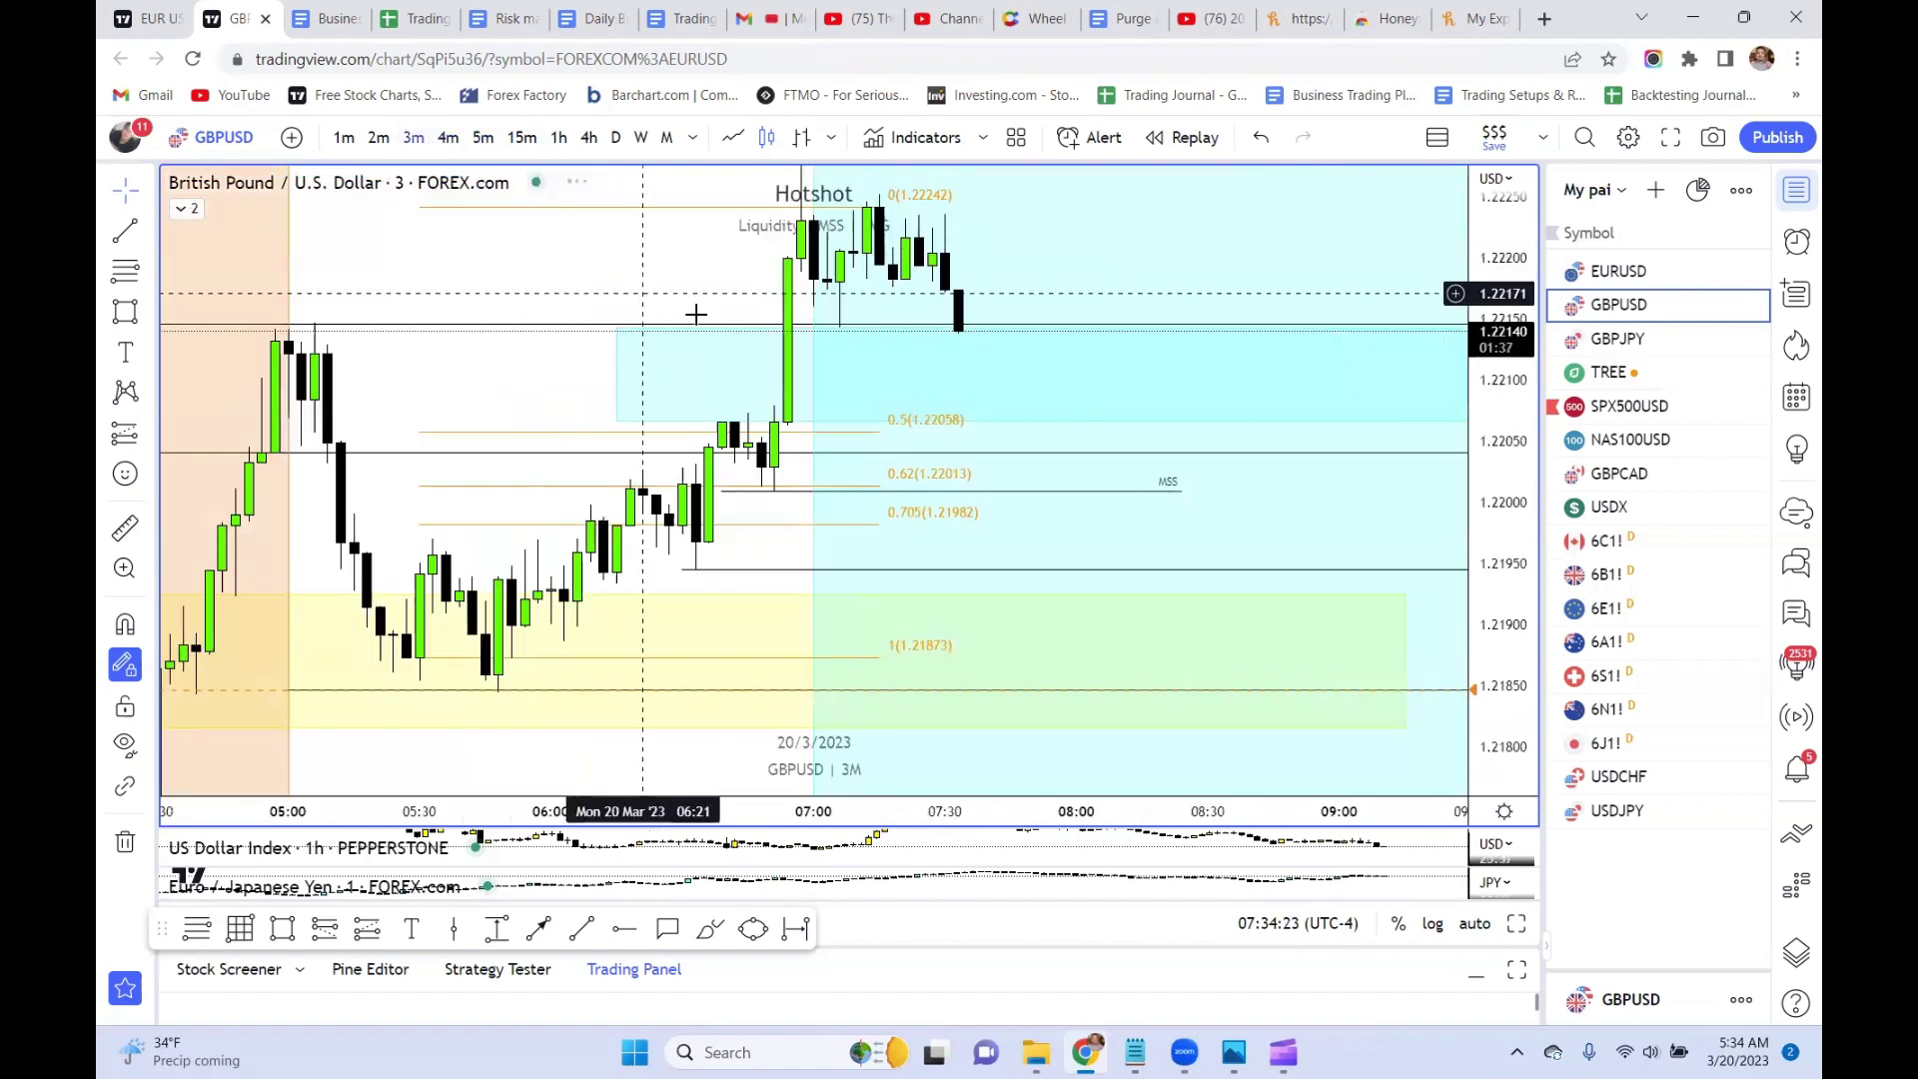
pyautogui.moveTo(543, 291); pyautogui.dragTo(521, 333)
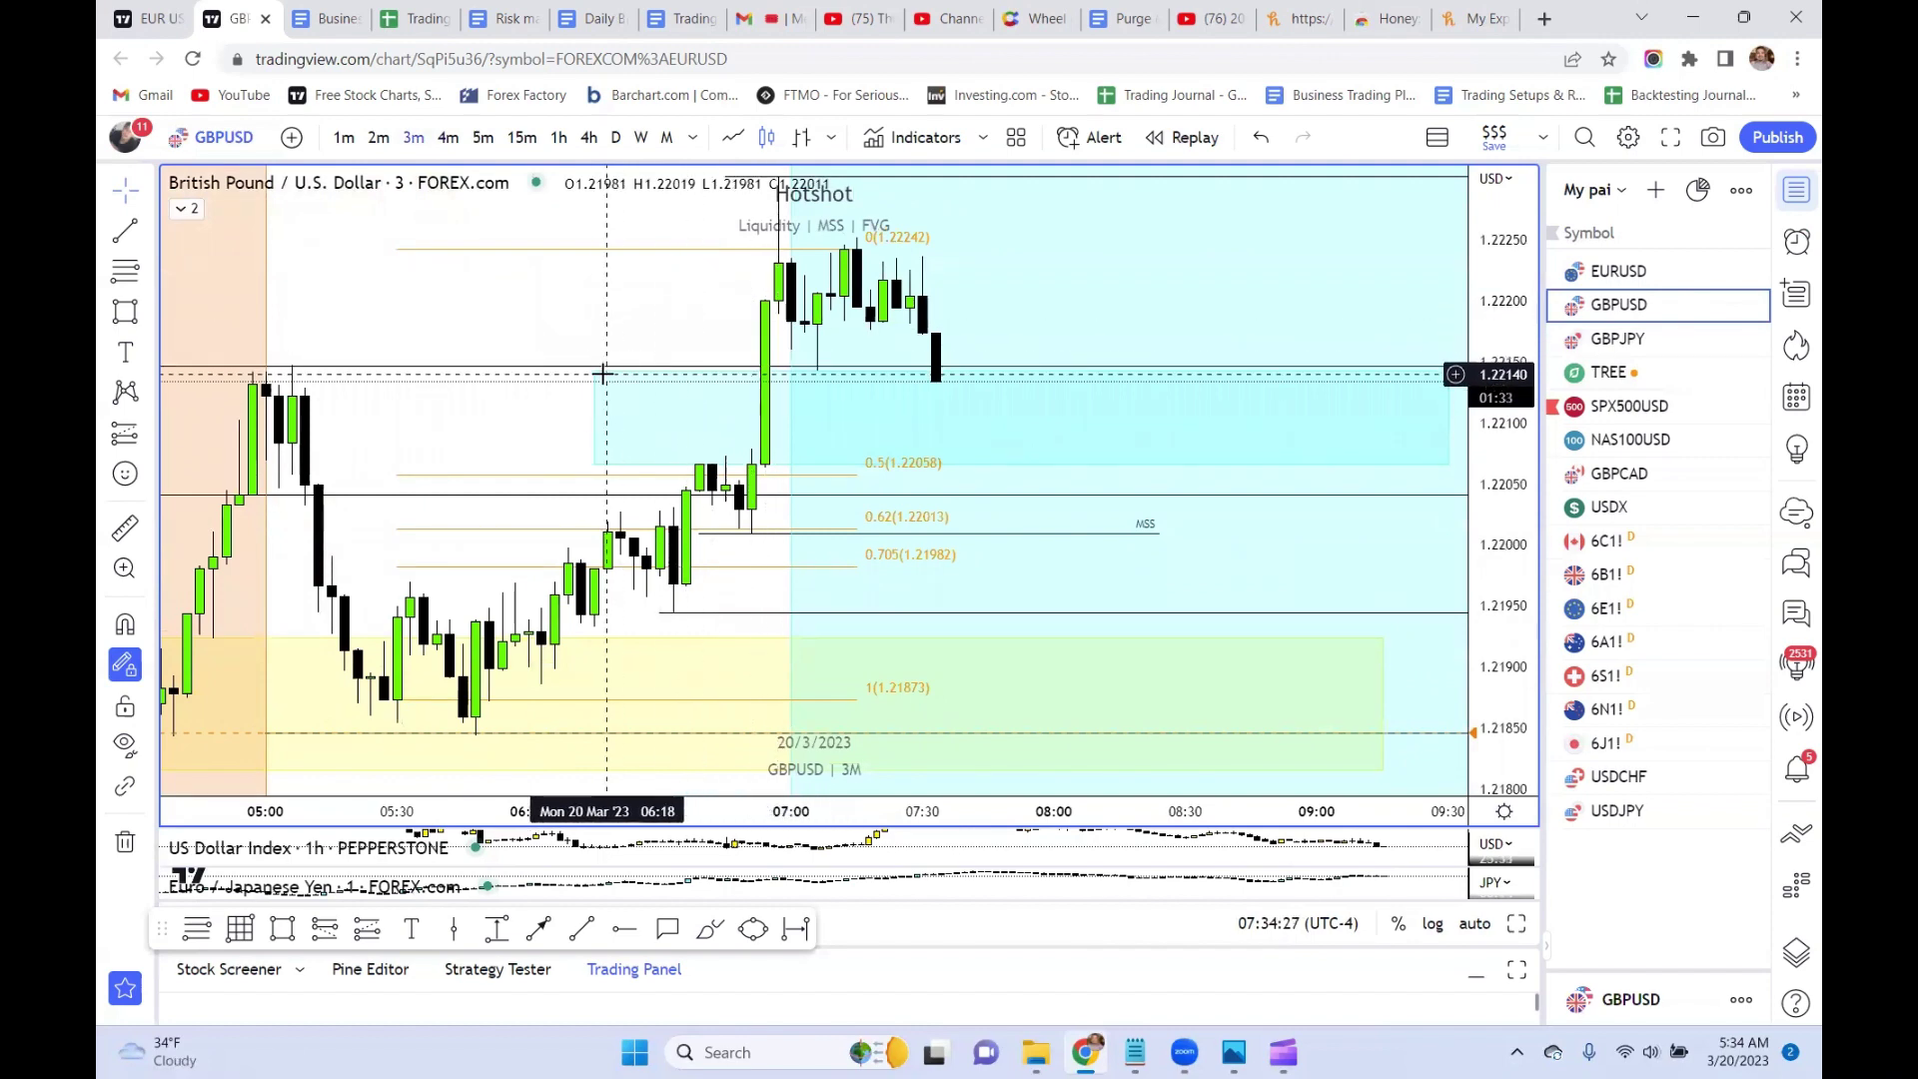
pyautogui.click(596, 436)
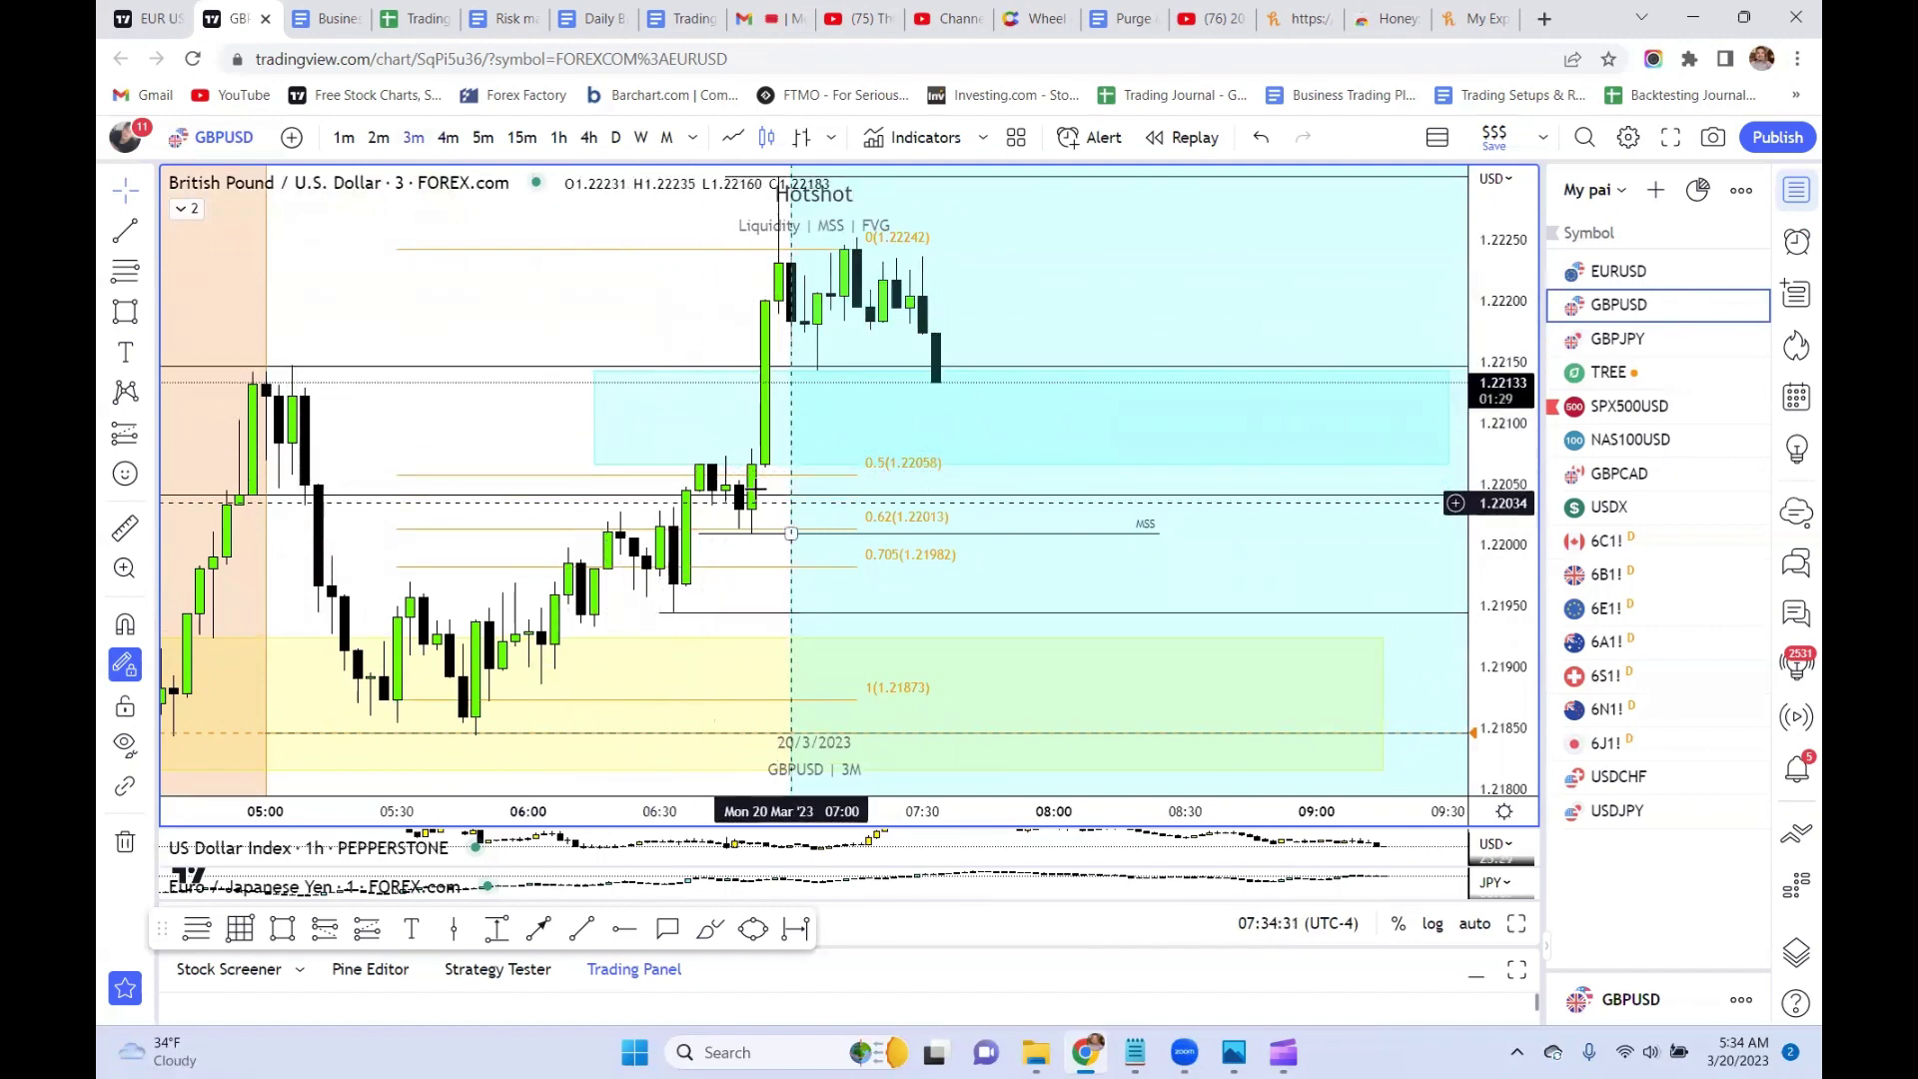
# - Examine GBPUSD's rally before 07:00 around the 0.5 Fibonacci level on the 1-minute timeframe
pyautogui.click(344, 136)
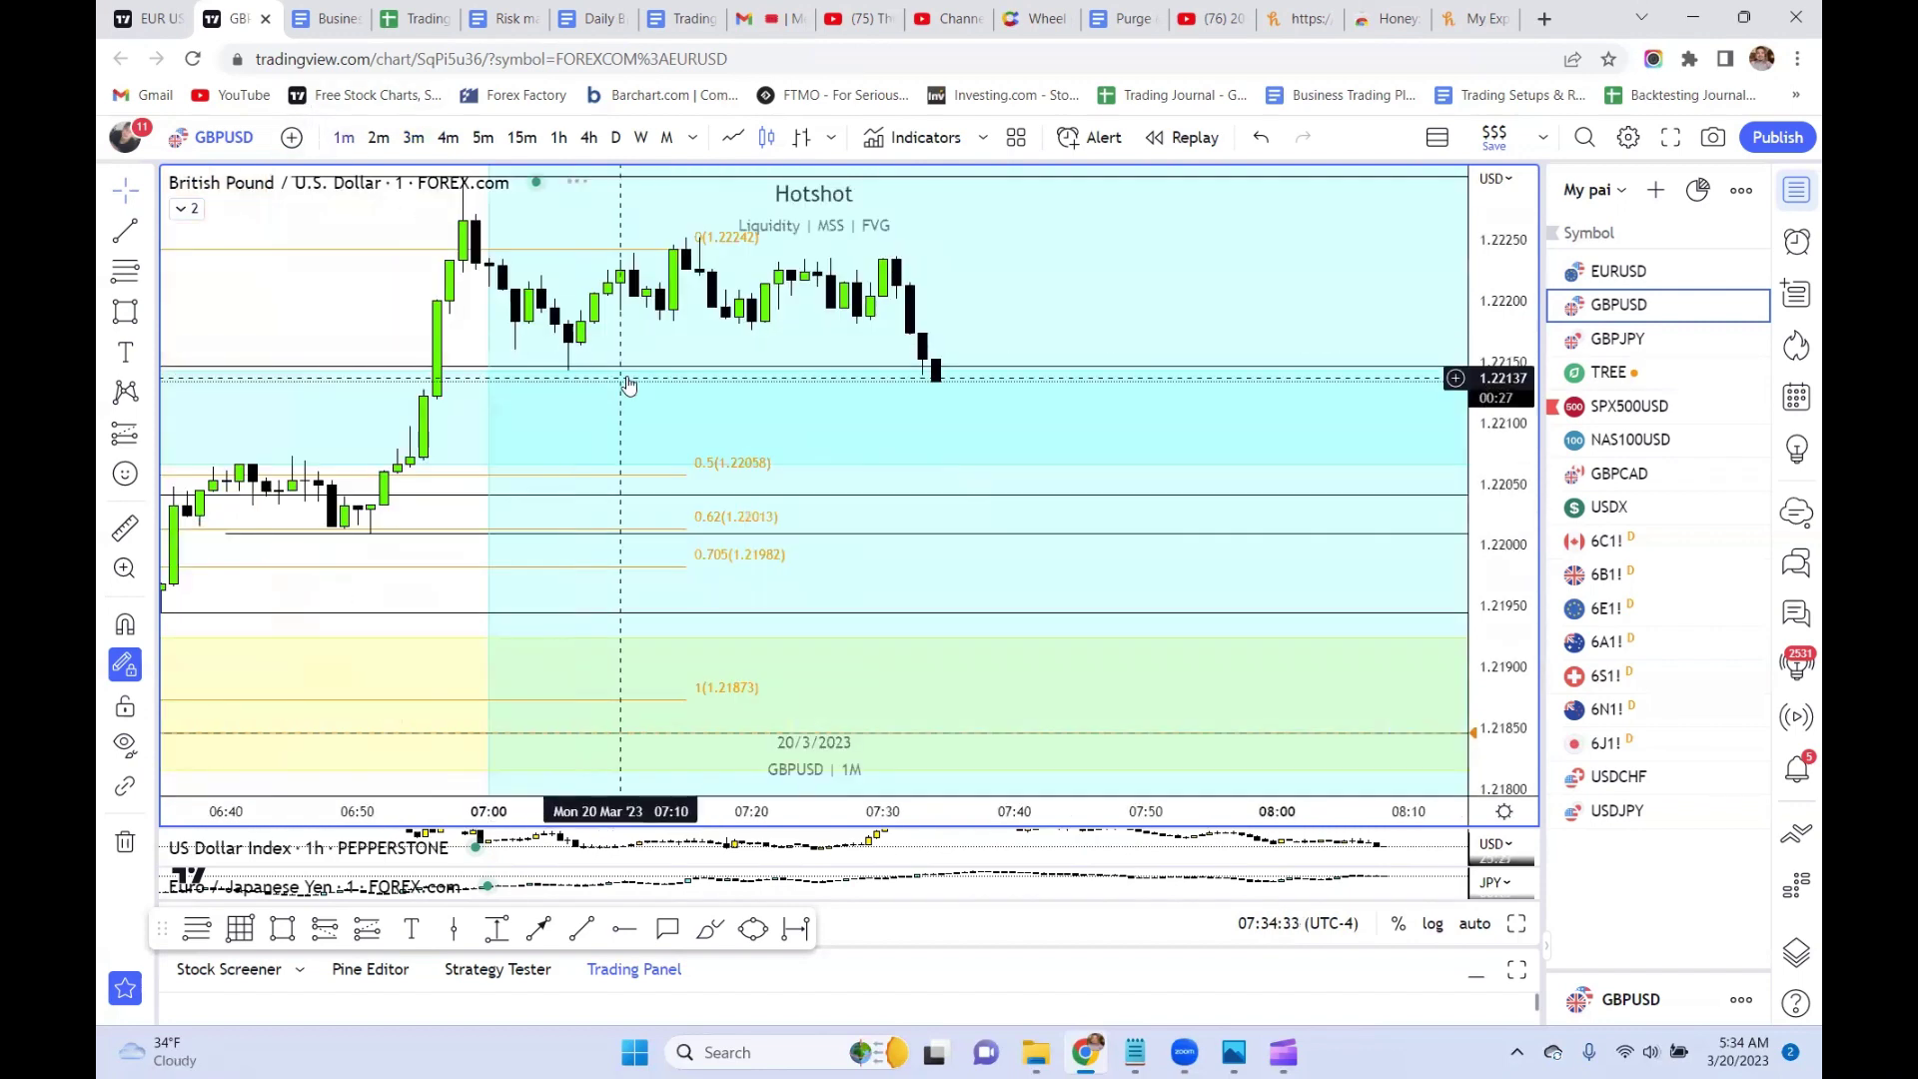
pyautogui.scroll(-1, 696, 449)
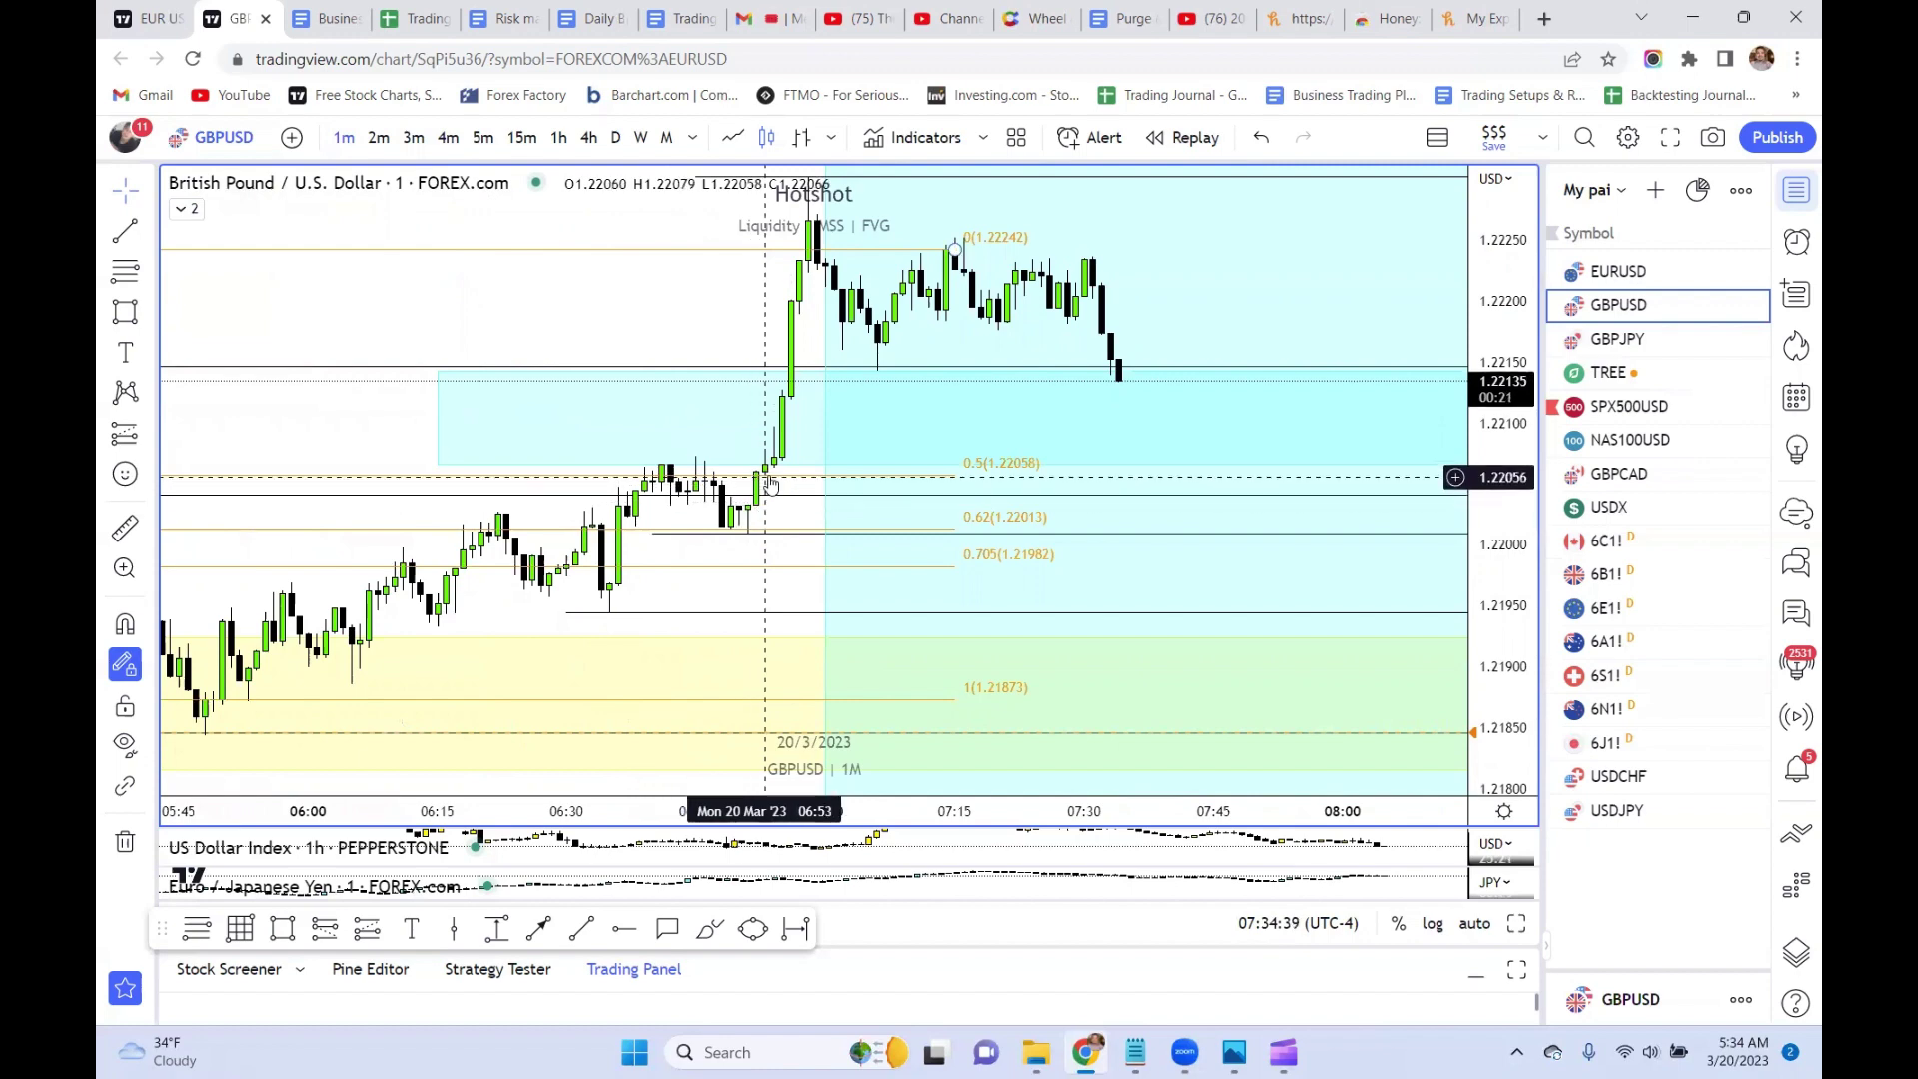
pyautogui.scroll(2, 739, 490)
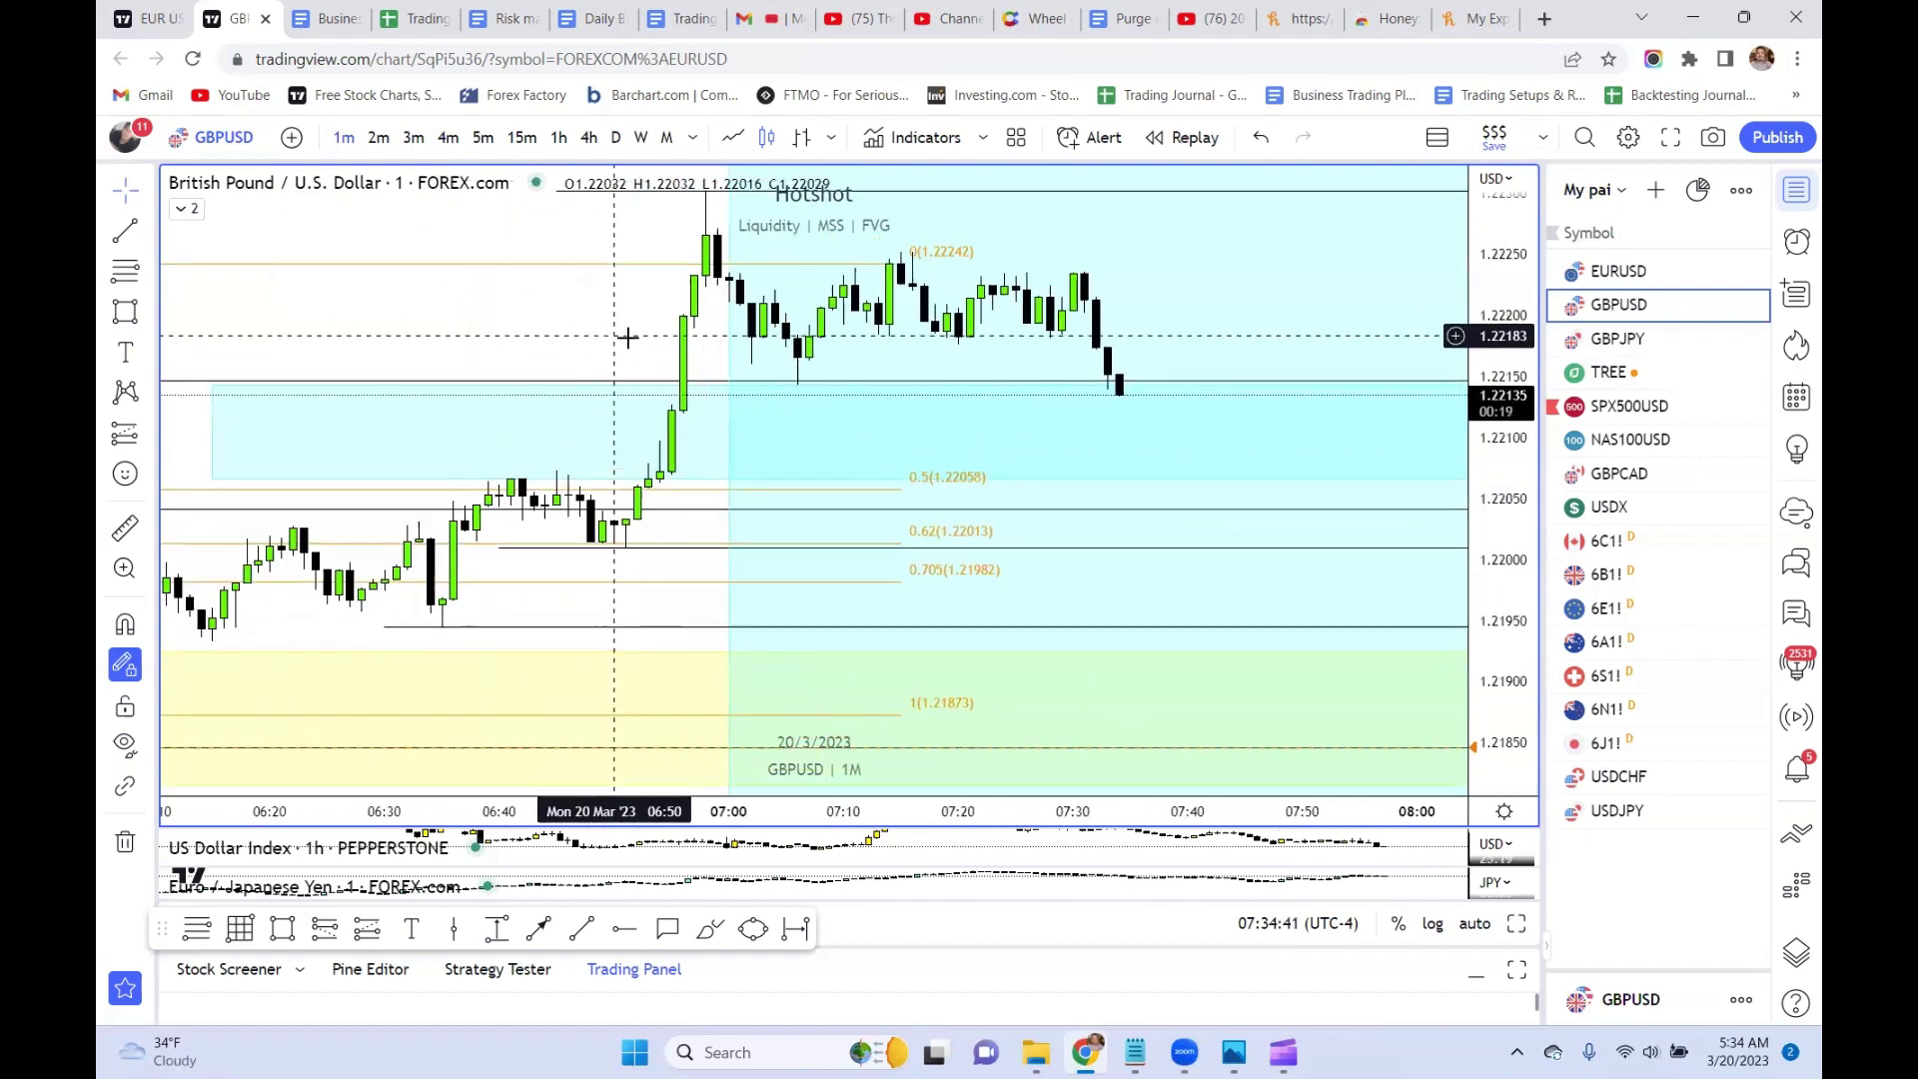
pyautogui.scroll(-1, 749, 428)
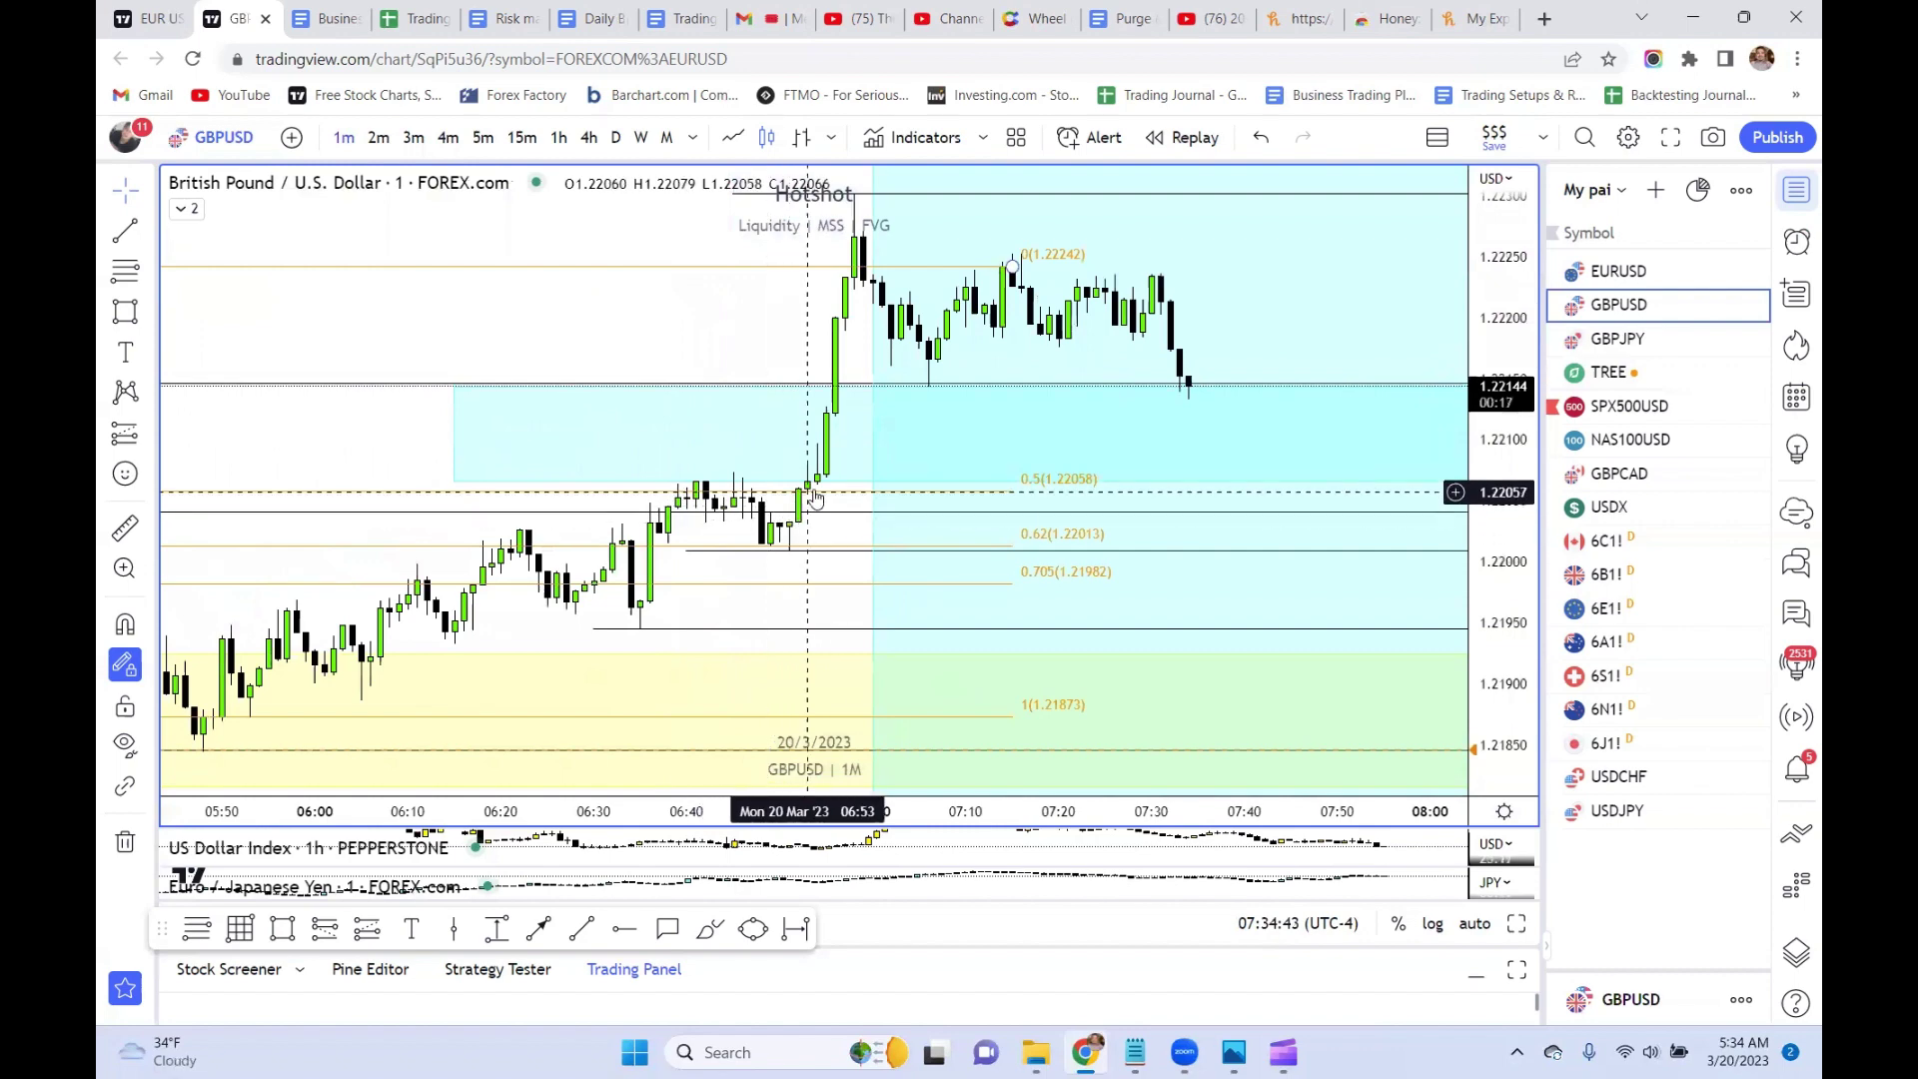
pyautogui.hscroll(1, 645, 333)
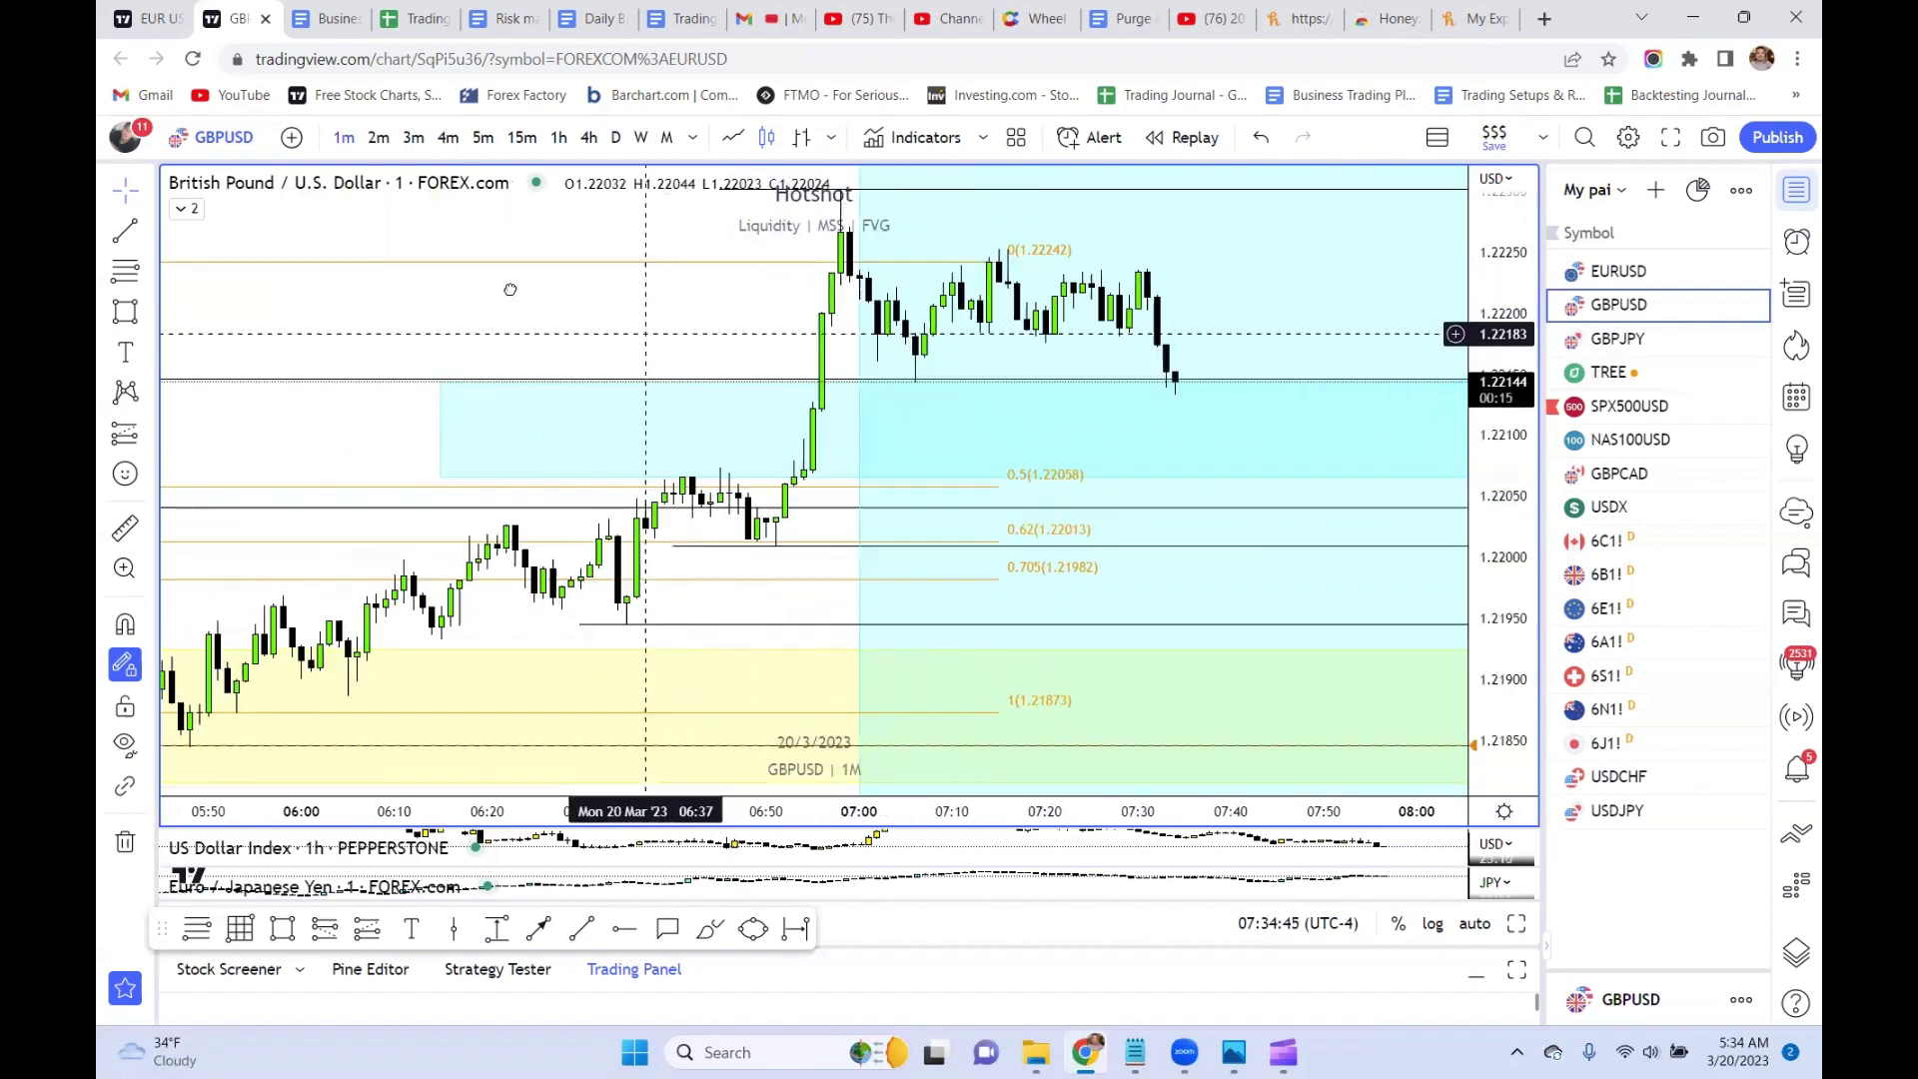
# - Draw a rectangle over the price gap from about 1.22033 to 1.22058, starting at 06:51 and extended to about 07:50
pyautogui.moveTo(646, 334)
pyautogui.mouseDown()
pyautogui.moveTo(463, 286)
pyautogui.moveTo(479, 330)
pyautogui.mouseUp()
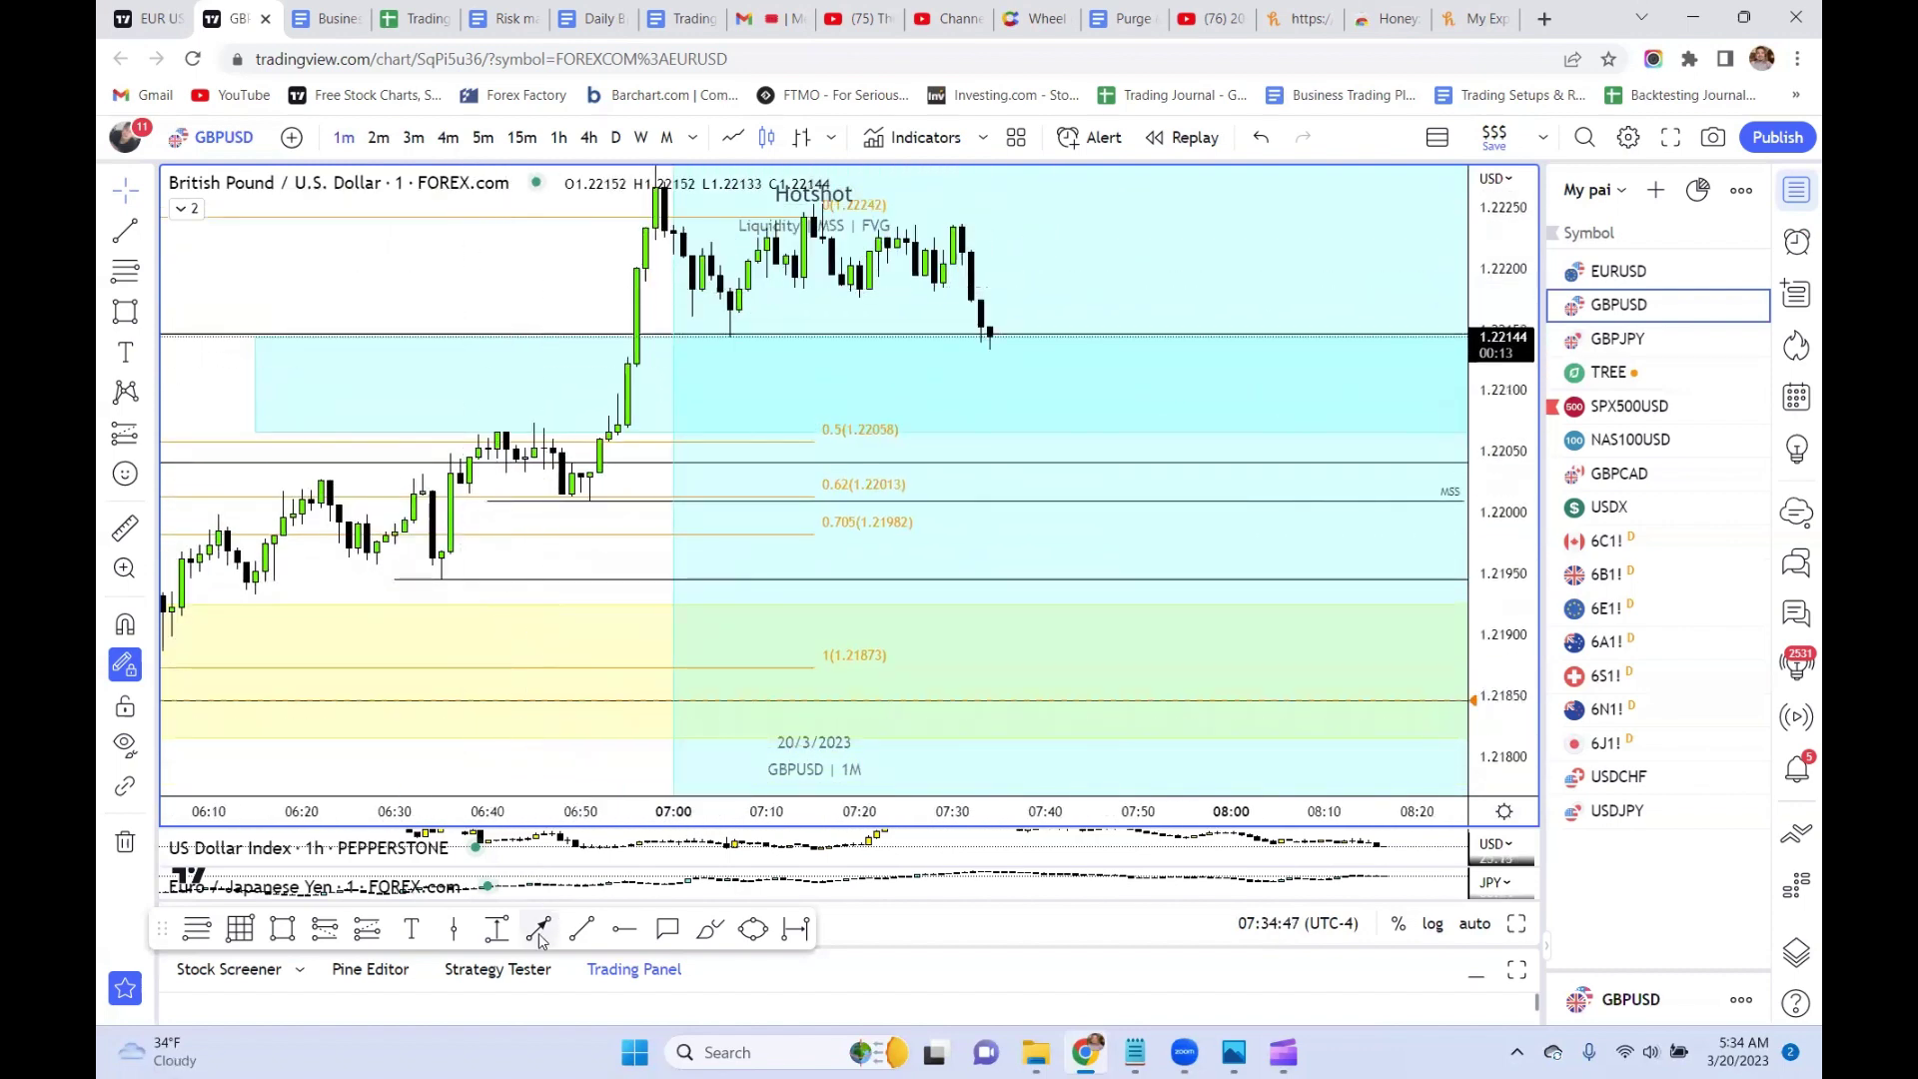
pyautogui.press('ctrl')
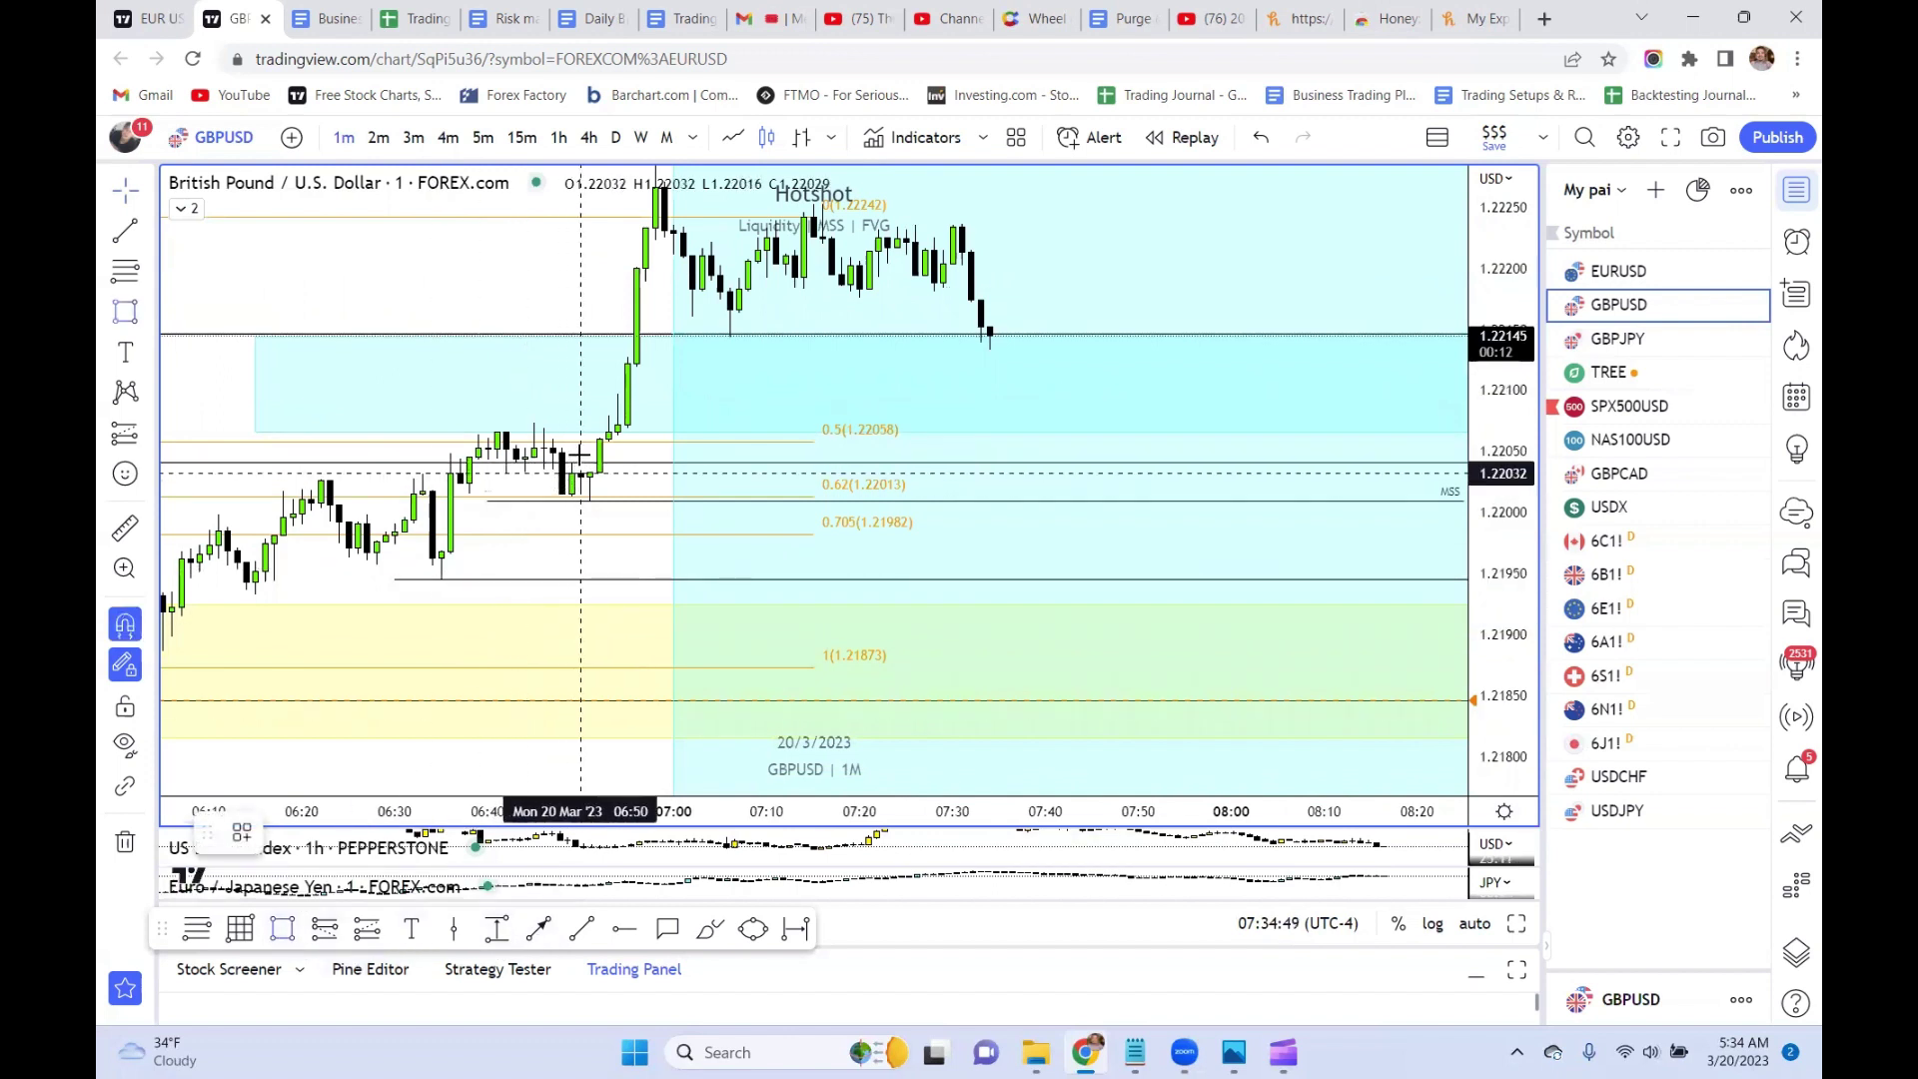
pyautogui.click(589, 470)
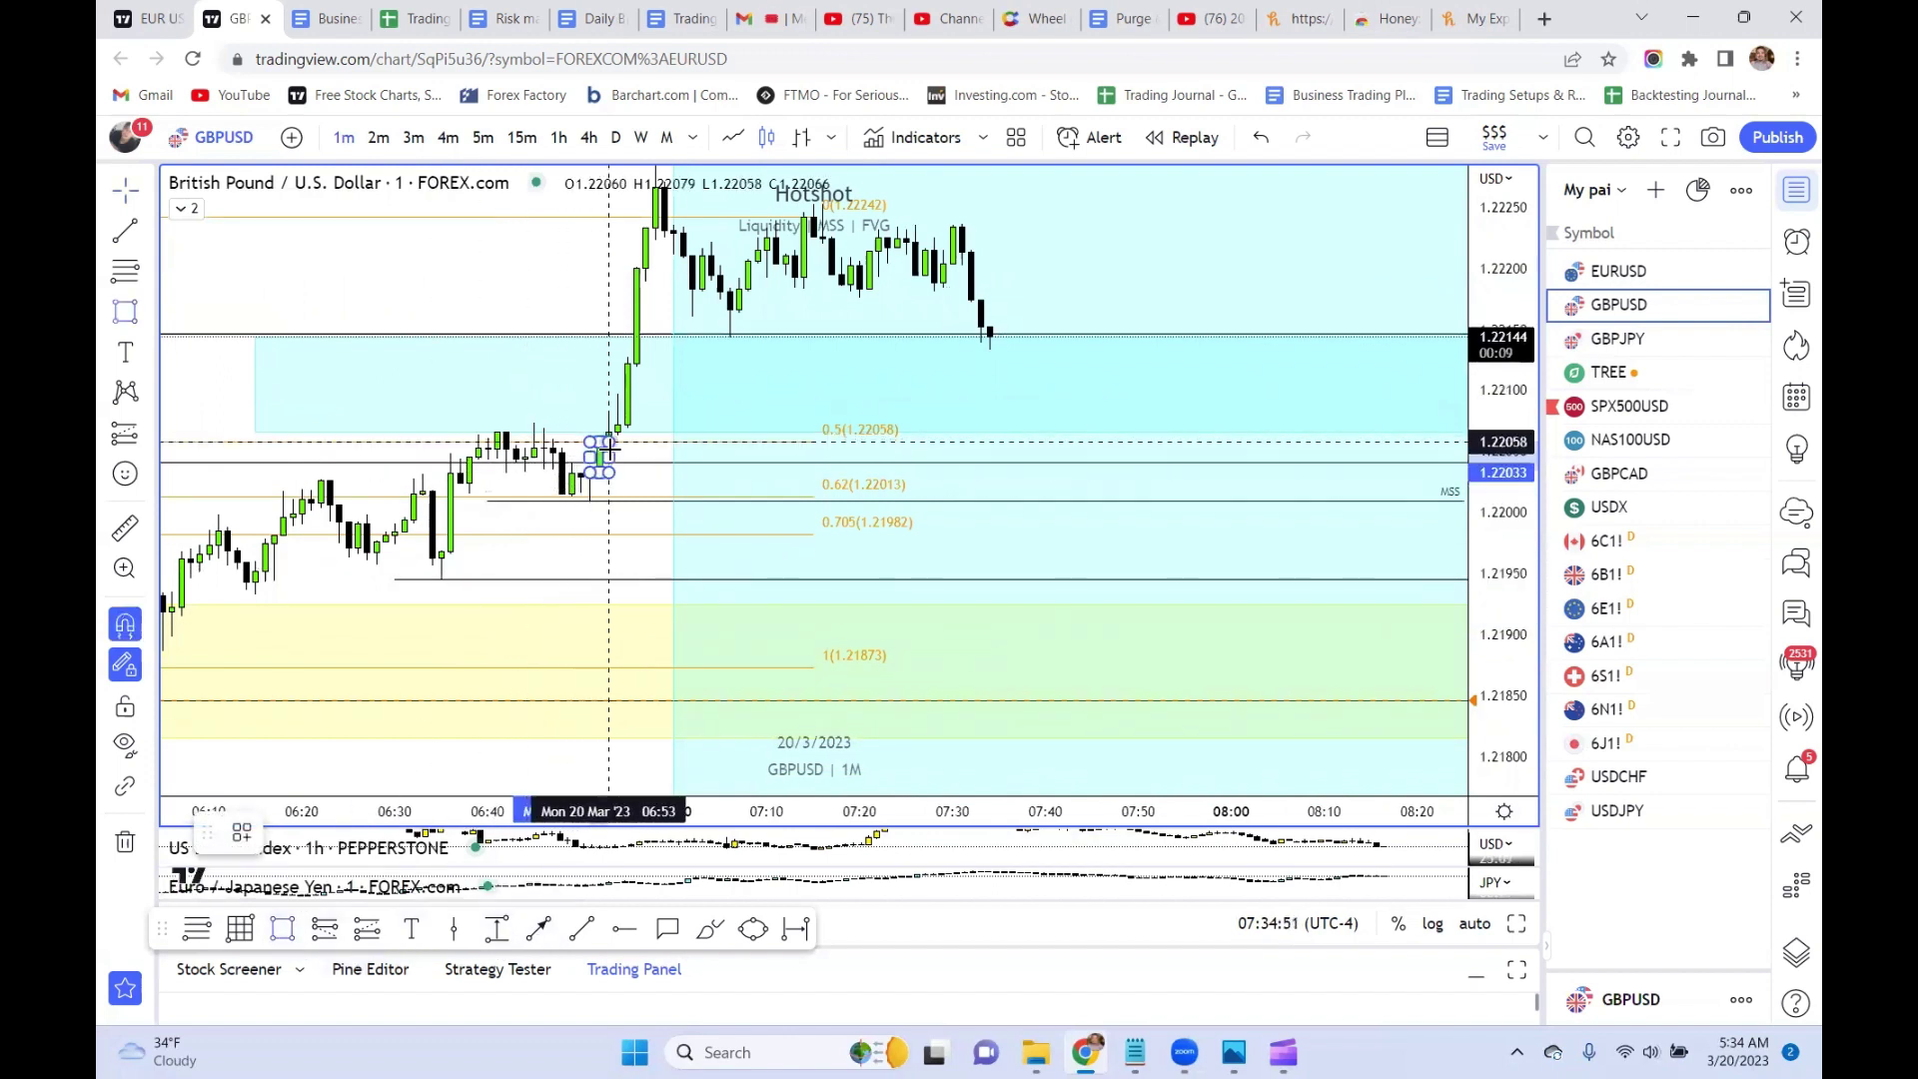
pyautogui.click(673, 442)
pyautogui.moveTo(839, 456); pyautogui.dragTo(1127, 456)
pyautogui.moveTo(587, 317); pyautogui.dragTo(465, 356)
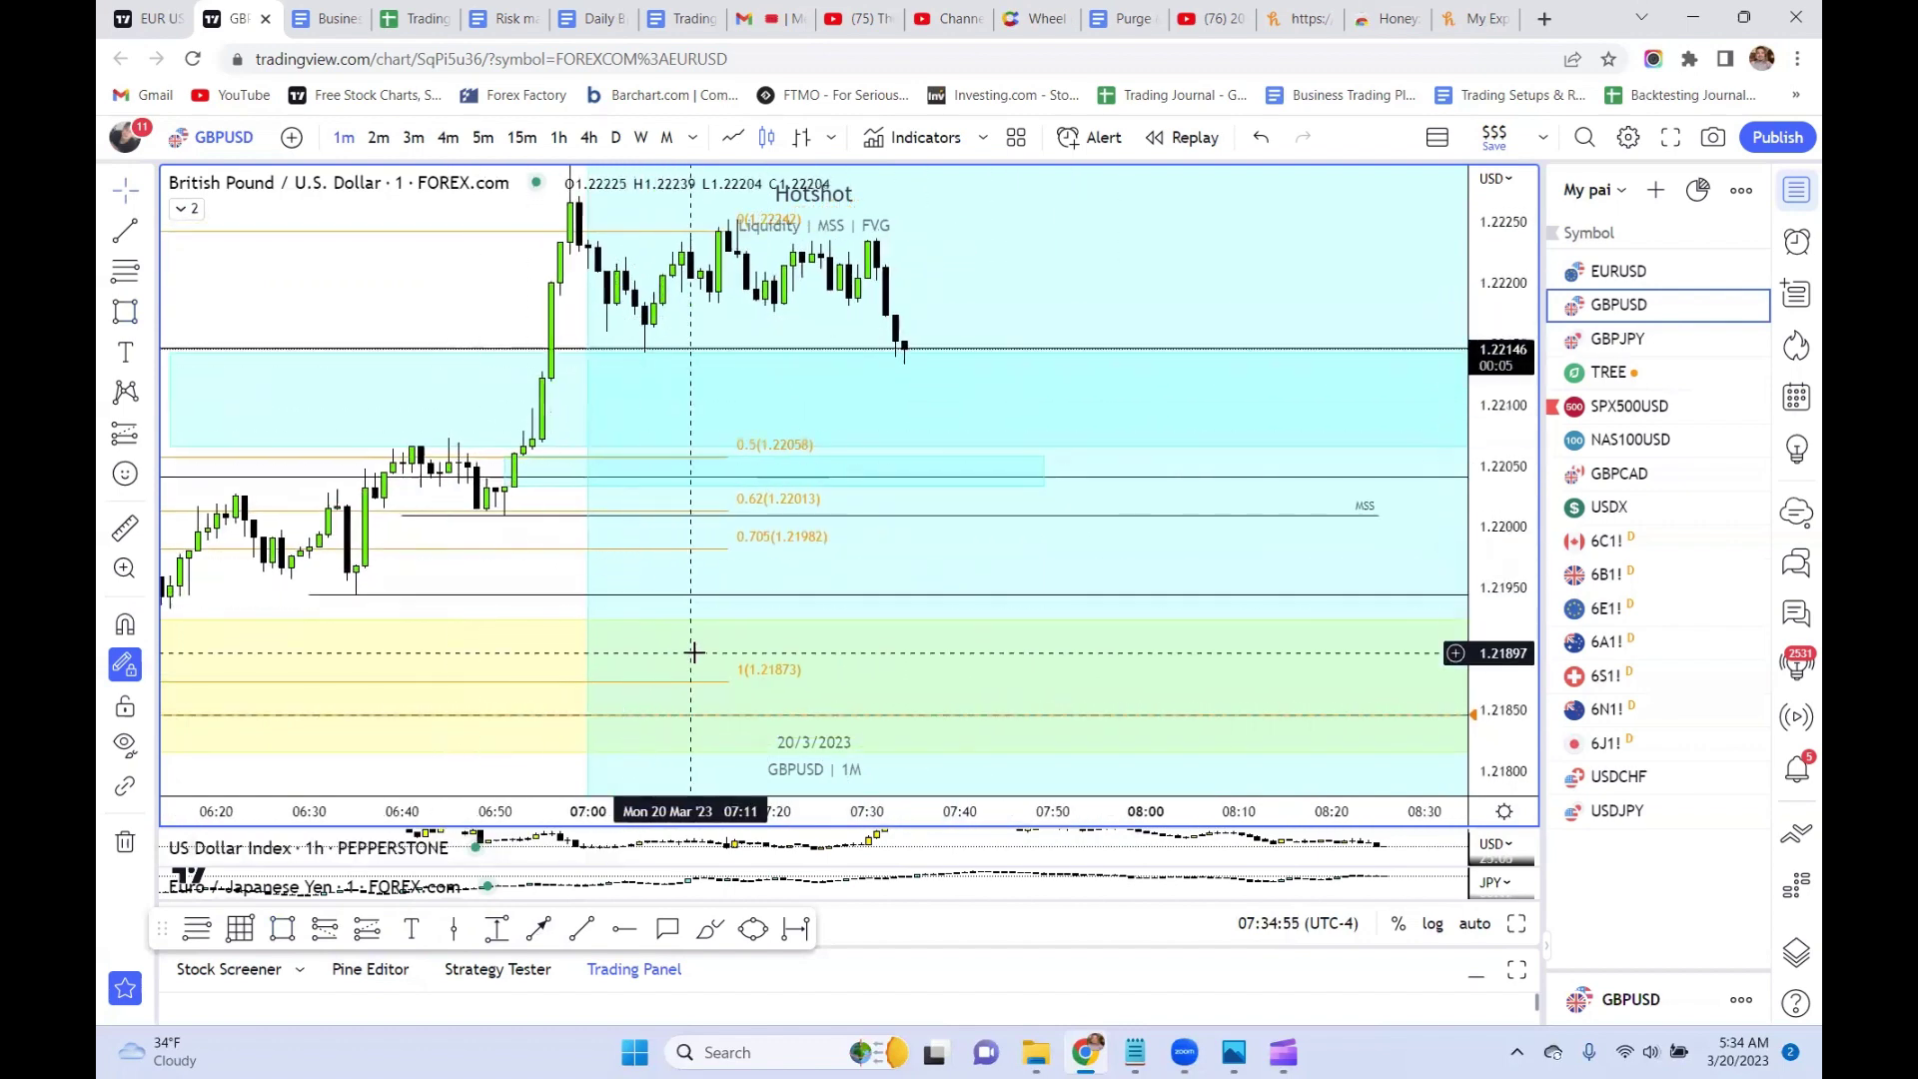
# - Place a long position at about 07:29 with entry at 1.22057, stop at 1.22007 and target at 1.22107
pyautogui.click(366, 934)
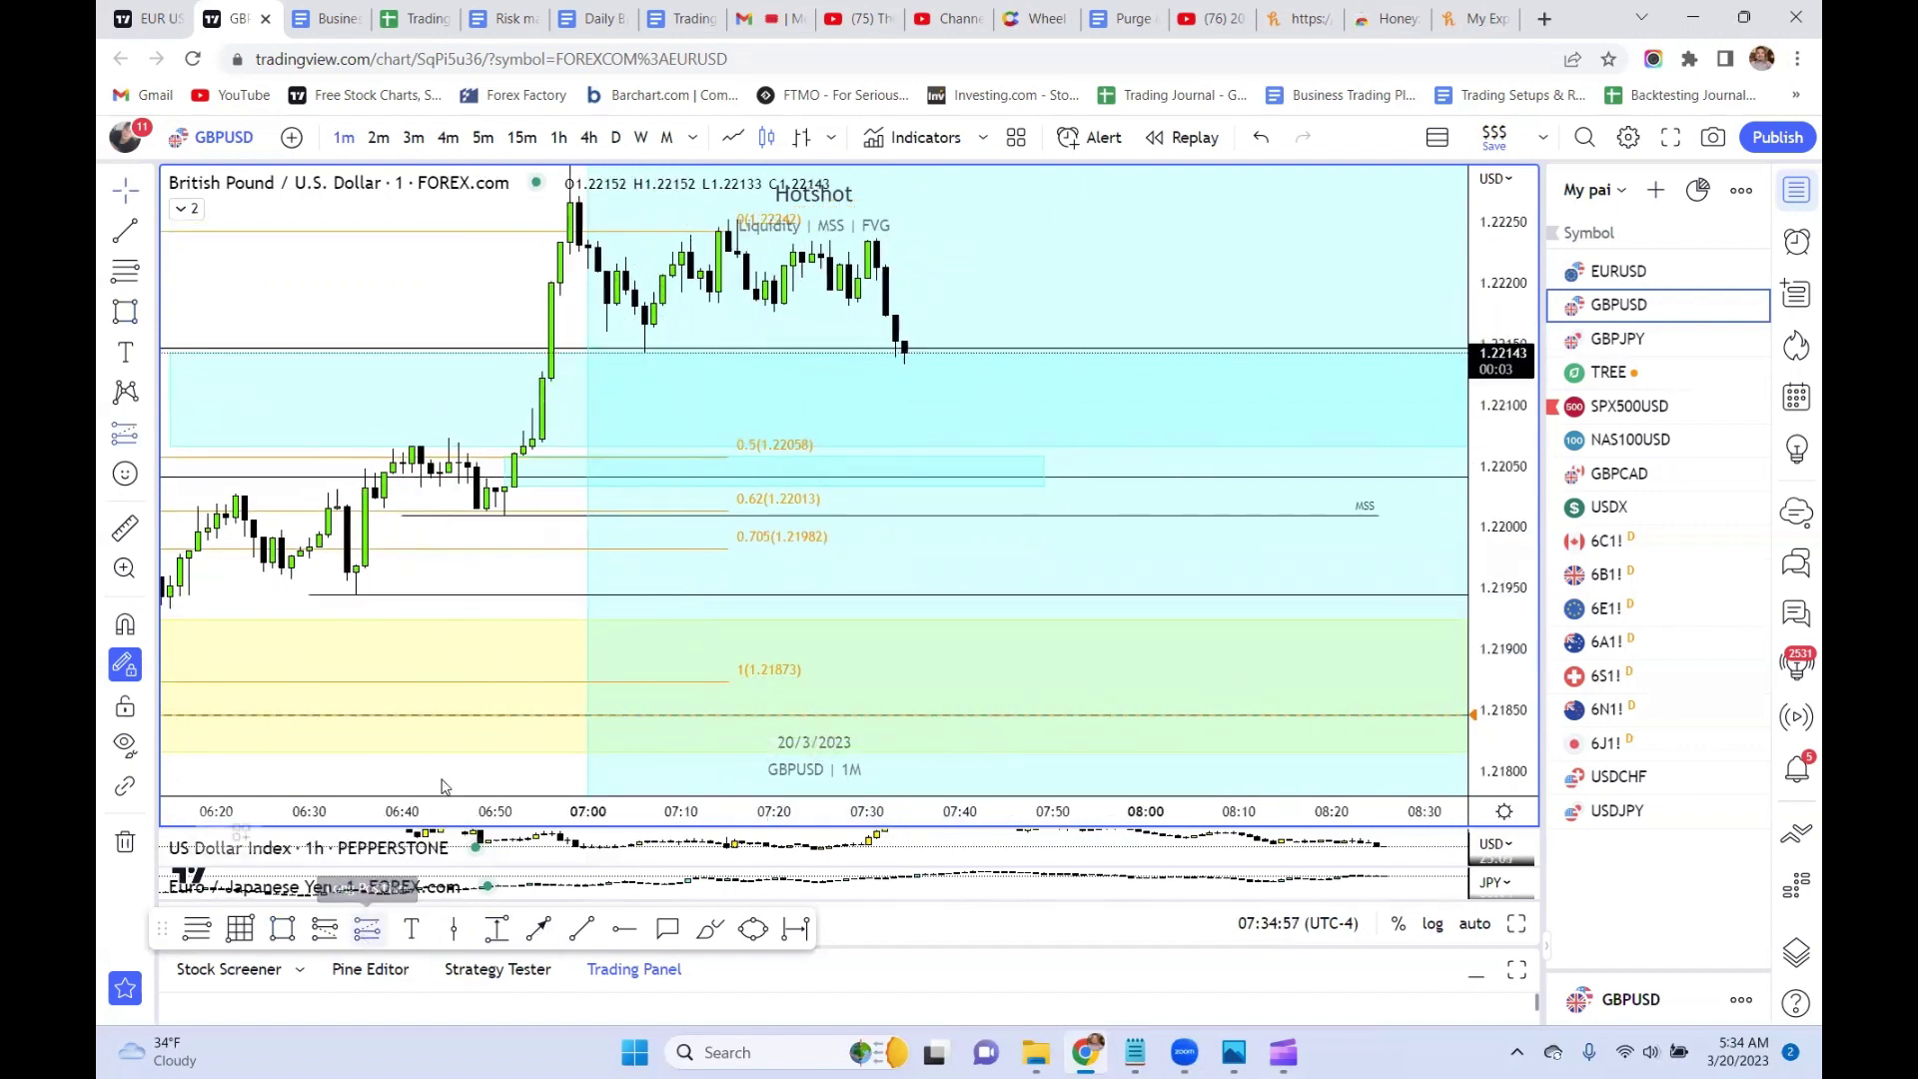
pyautogui.click(850, 457)
pyautogui.moveTo(850, 548)
pyautogui.mouseDown()
pyautogui.moveTo(859, 504)
pyautogui.moveTo(871, 518)
pyautogui.mouseUp()
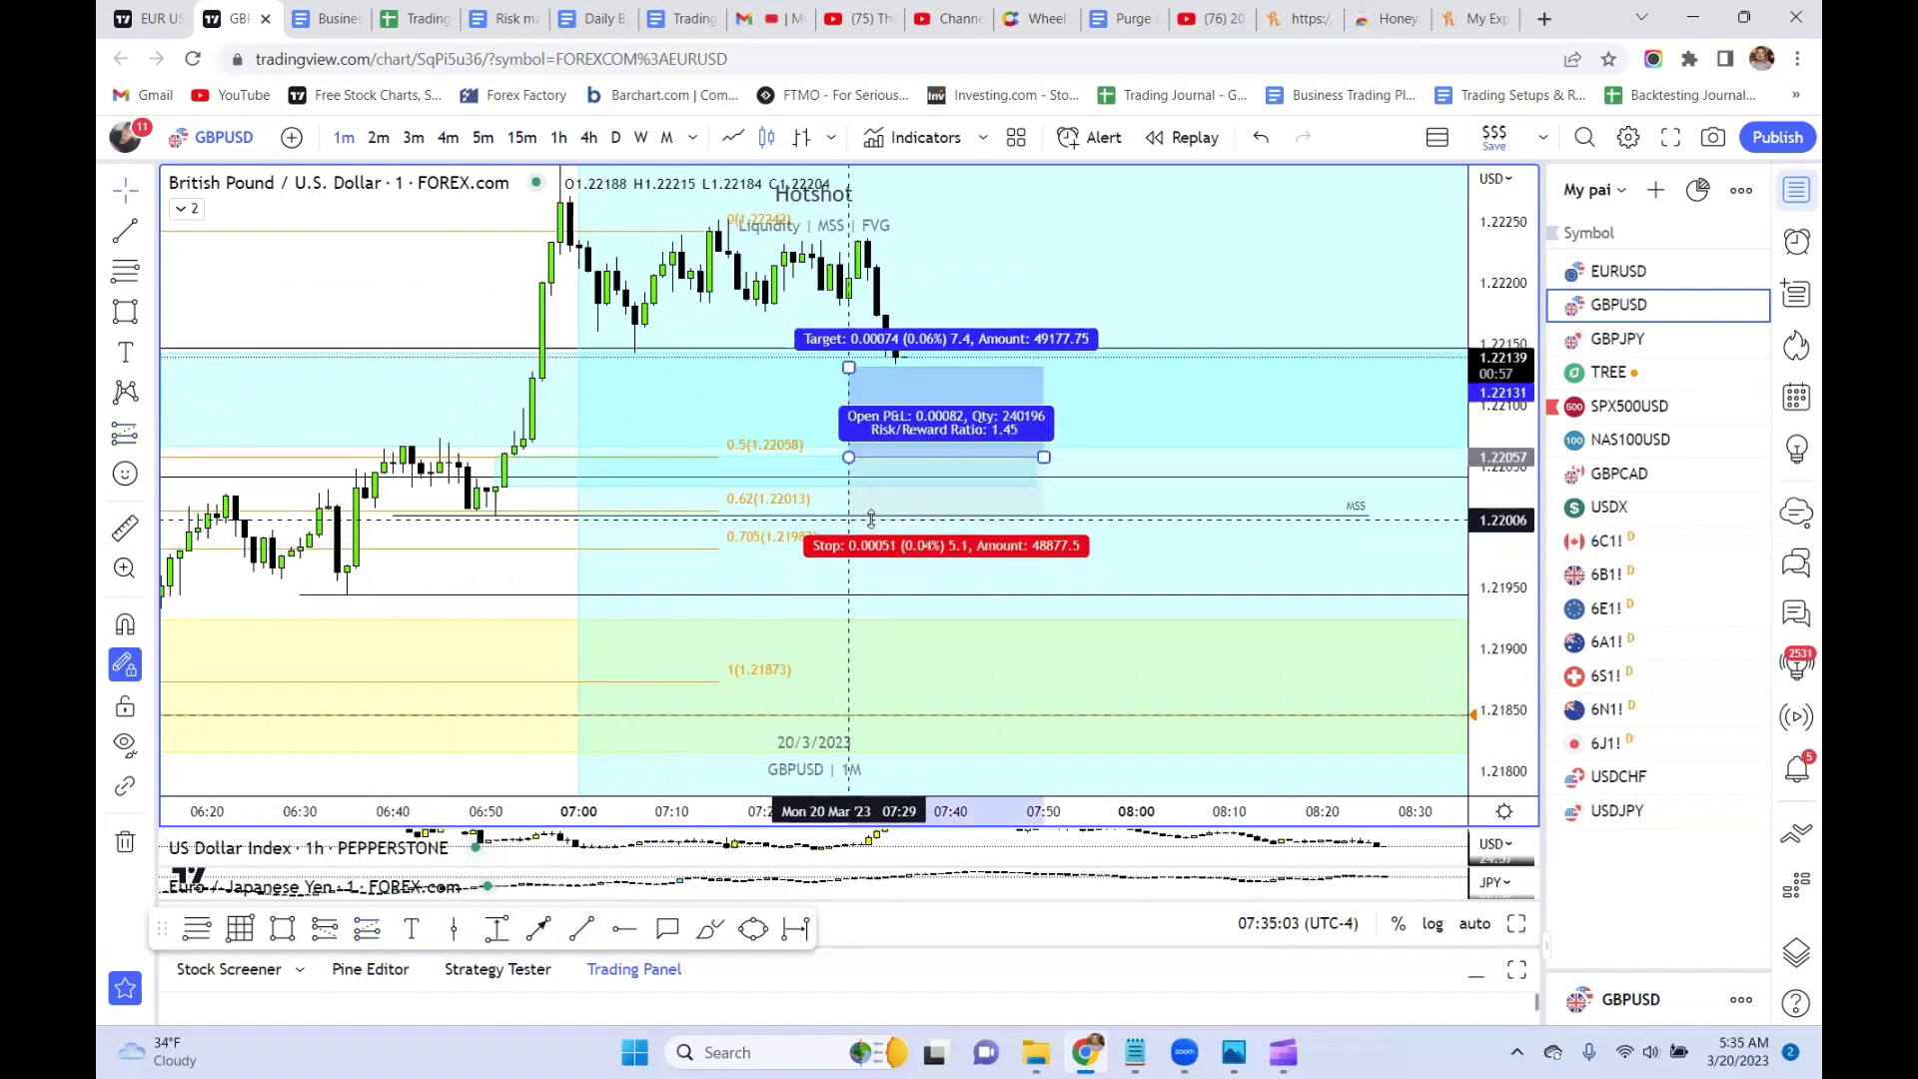
pyautogui.moveTo(873, 518); pyautogui.dragTo(874, 517)
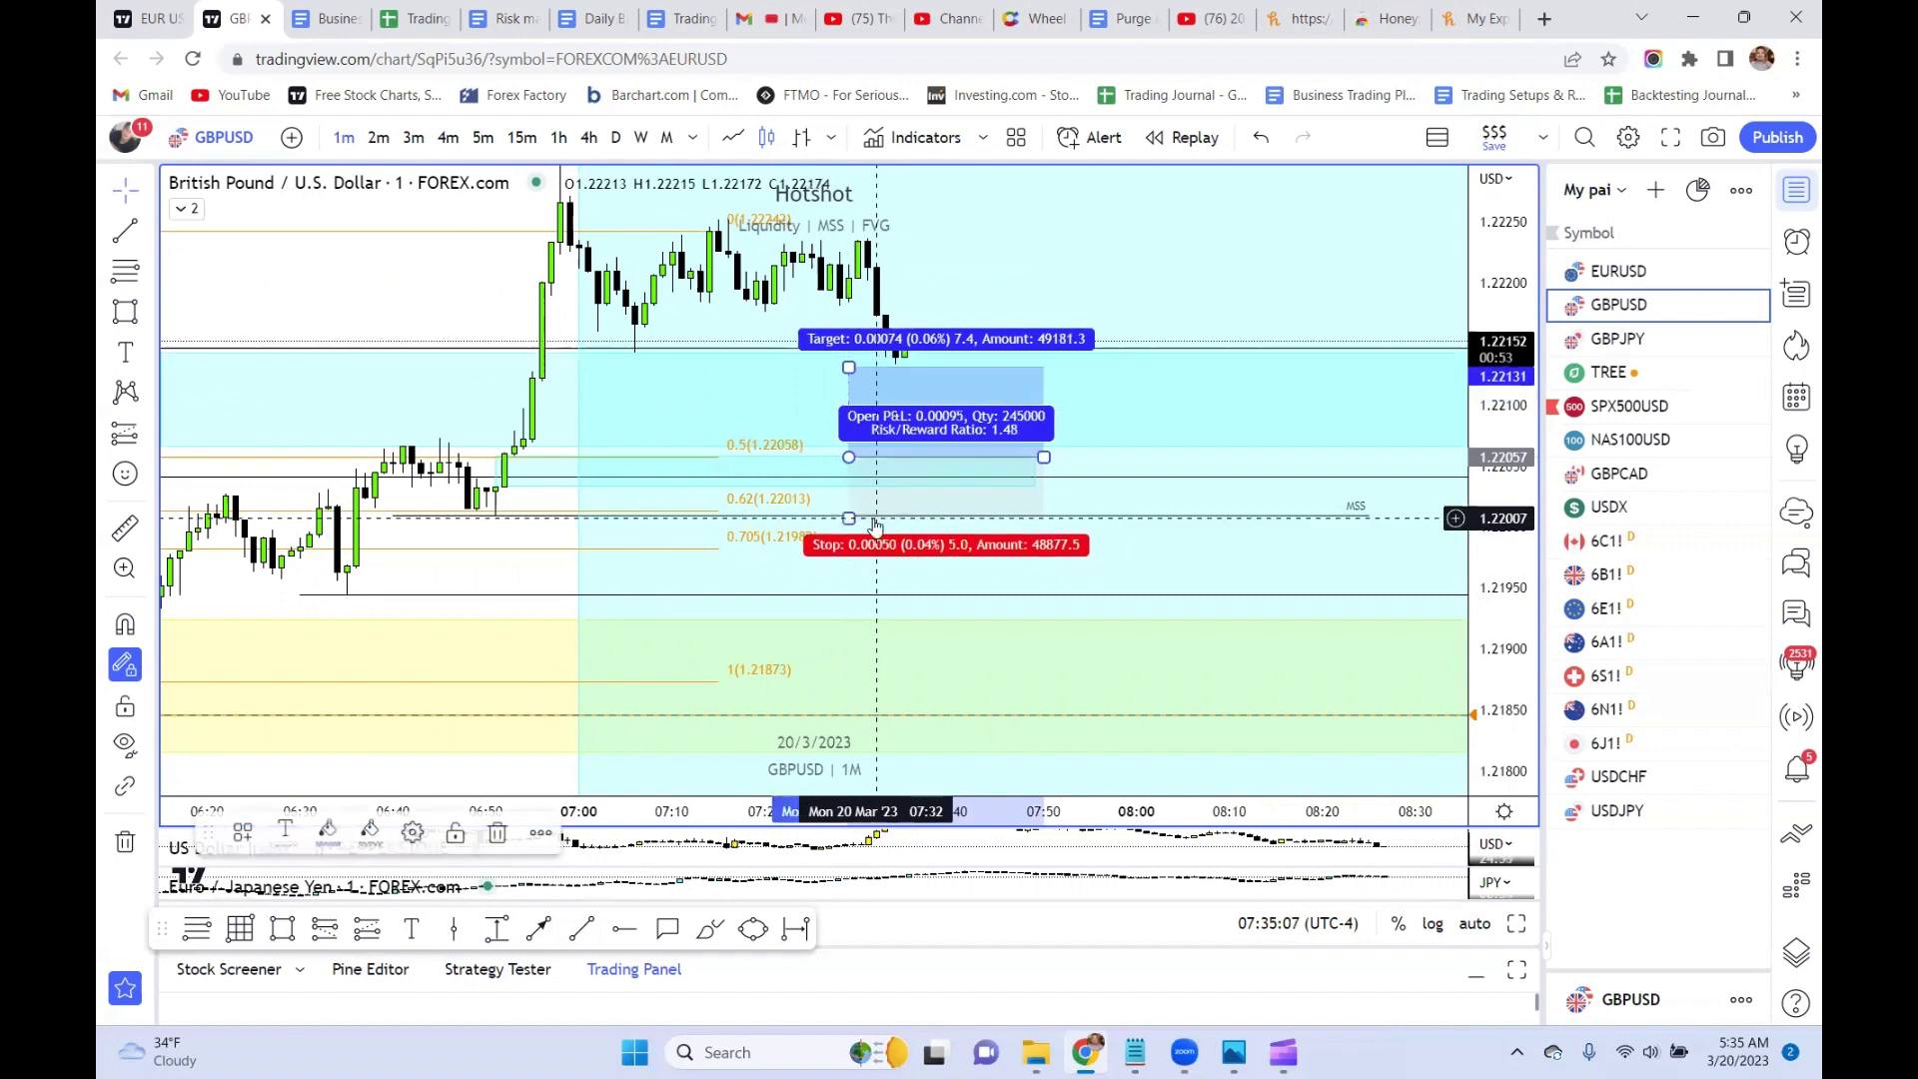
pyautogui.moveTo(865, 368); pyautogui.dragTo(869, 396)
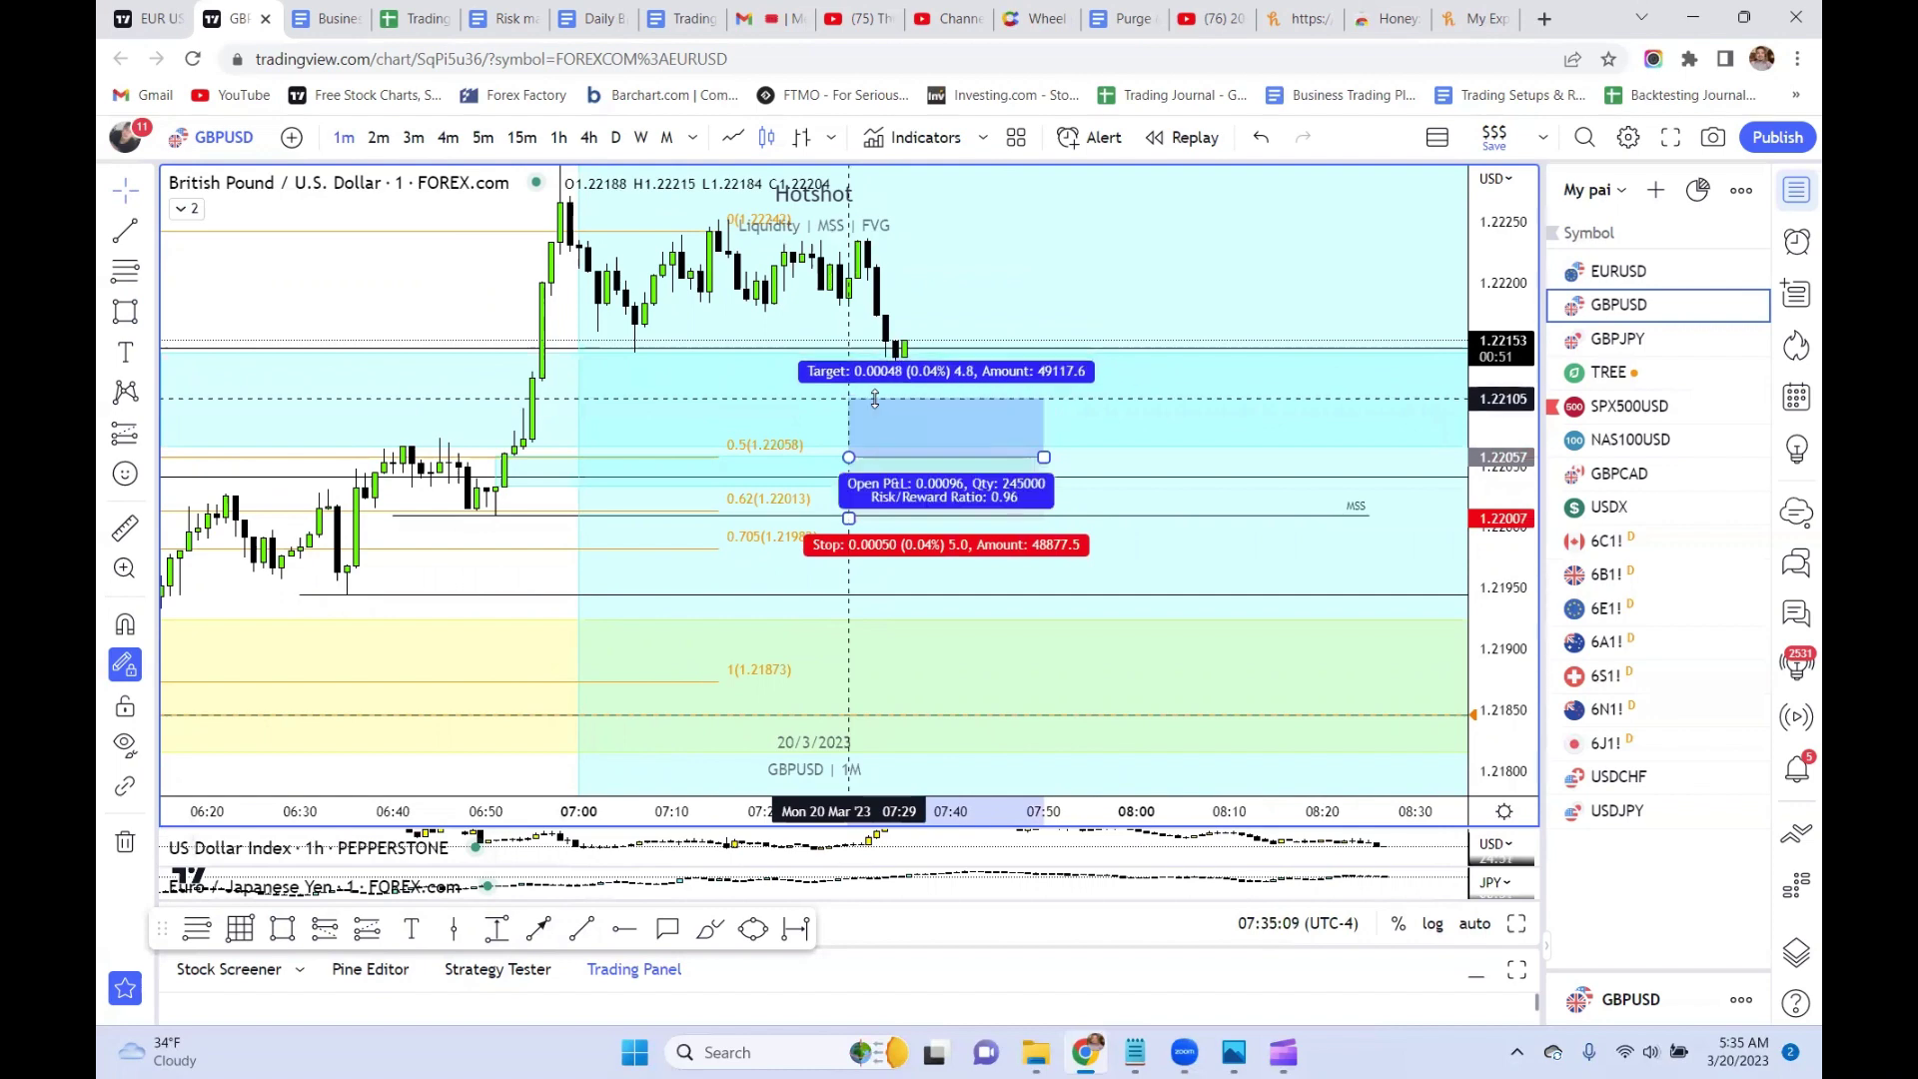
pyautogui.click(349, 274)
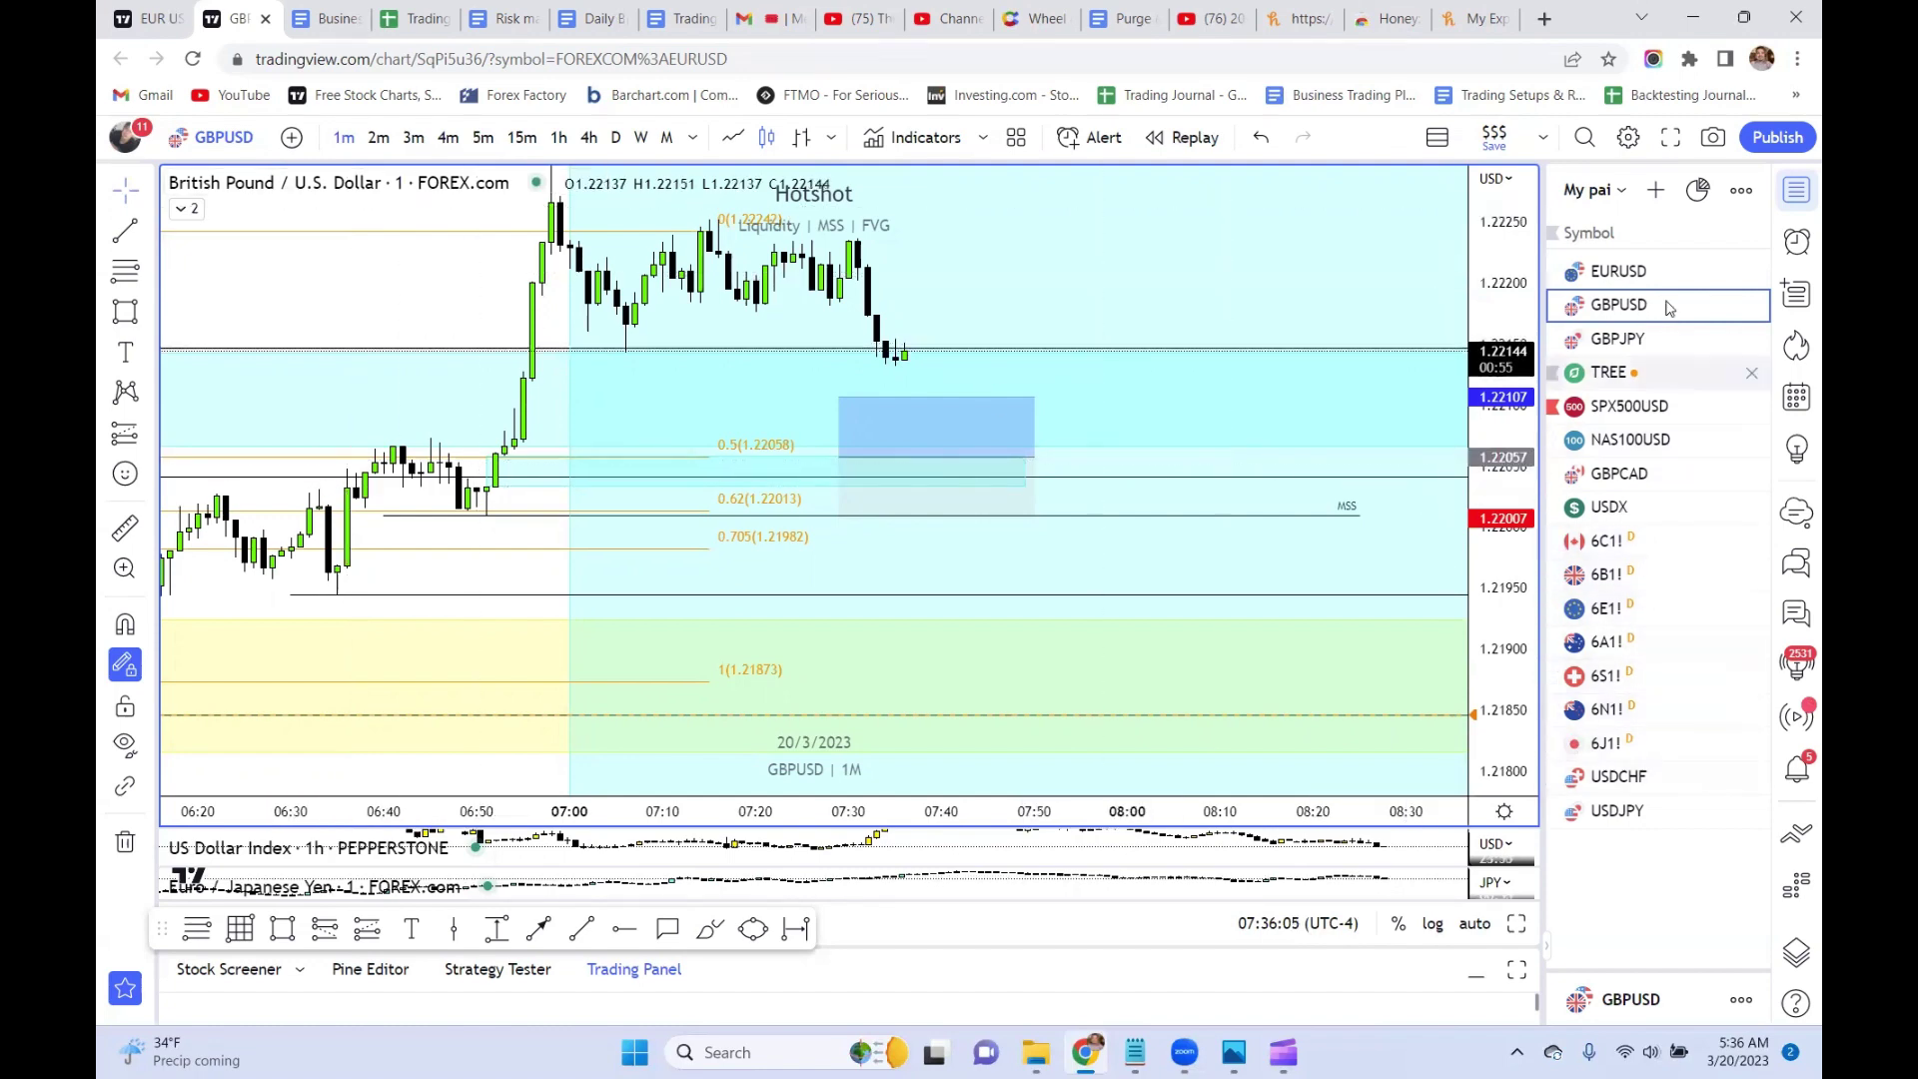
# - Search the watchlist's available futures symbols for CANADIAN, look through the matches and close the search
pyautogui.click(1656, 191)
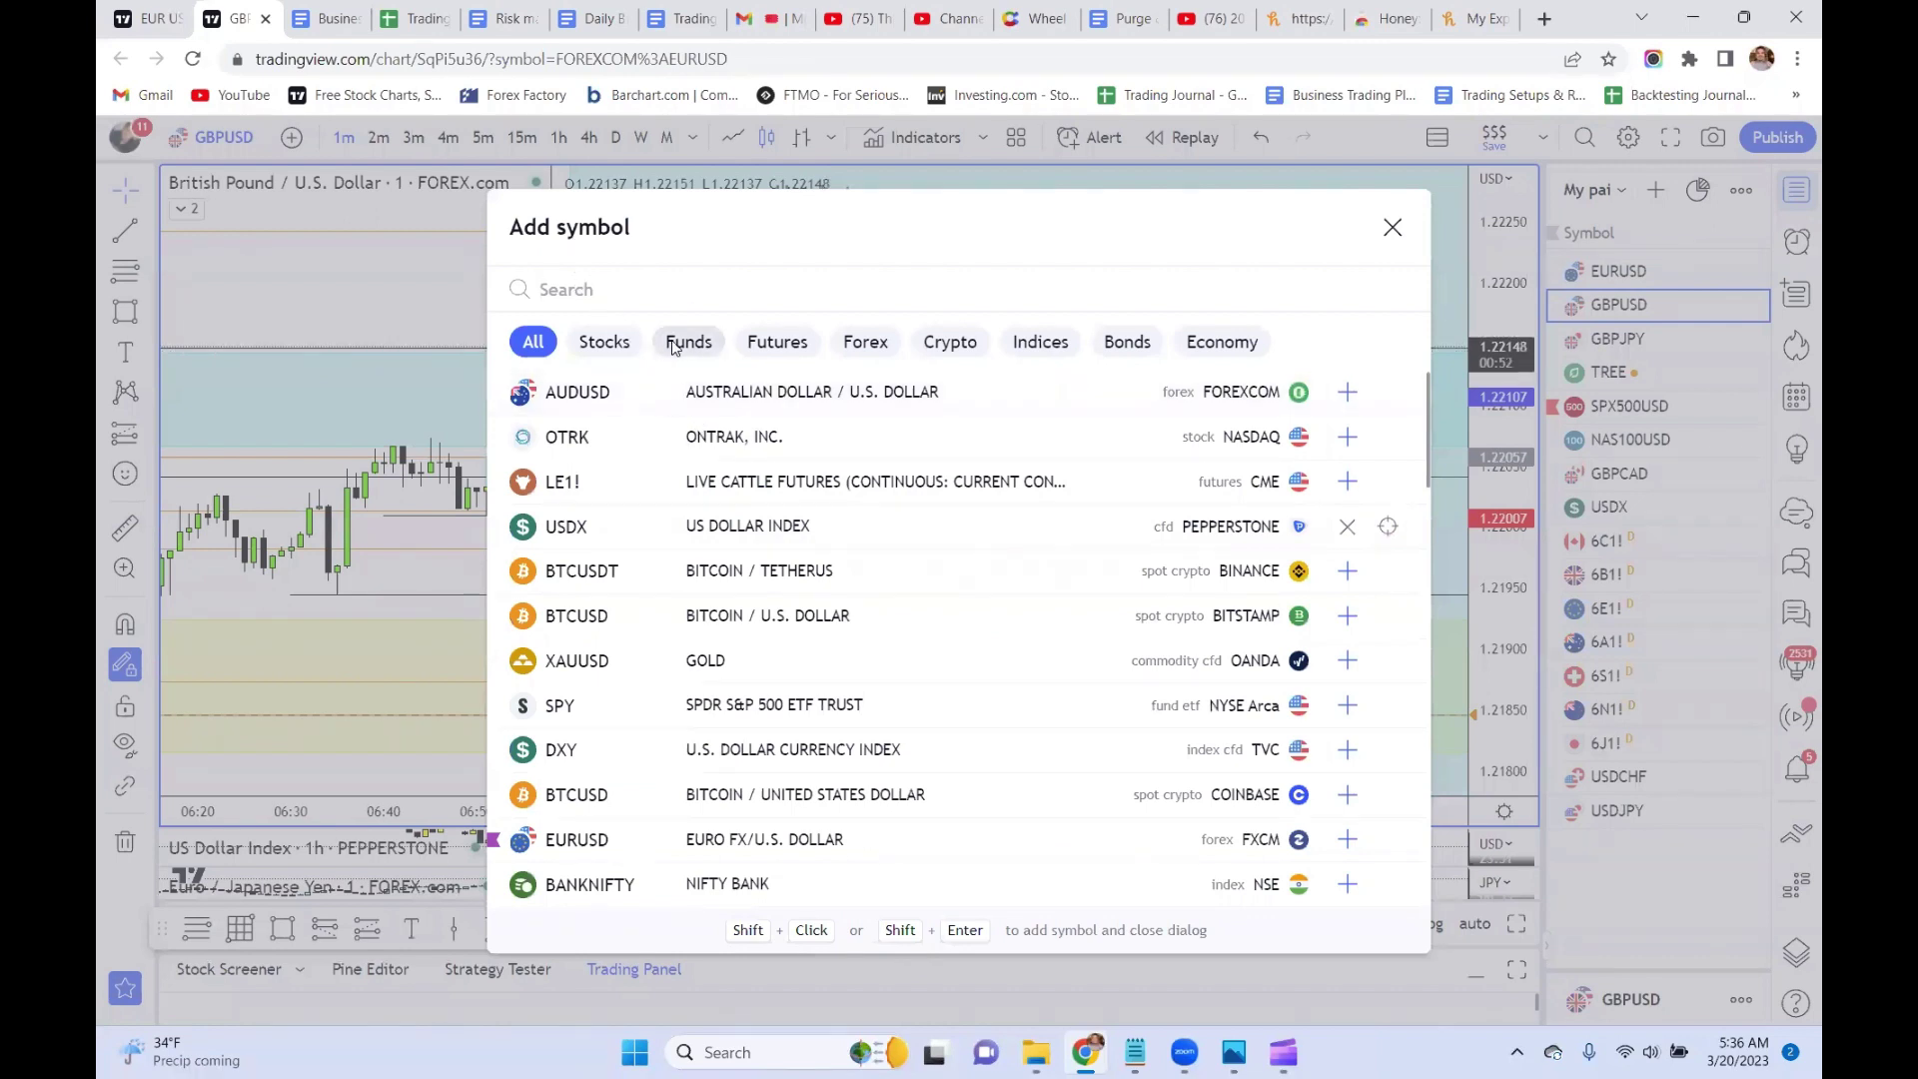
pyautogui.click(764, 350)
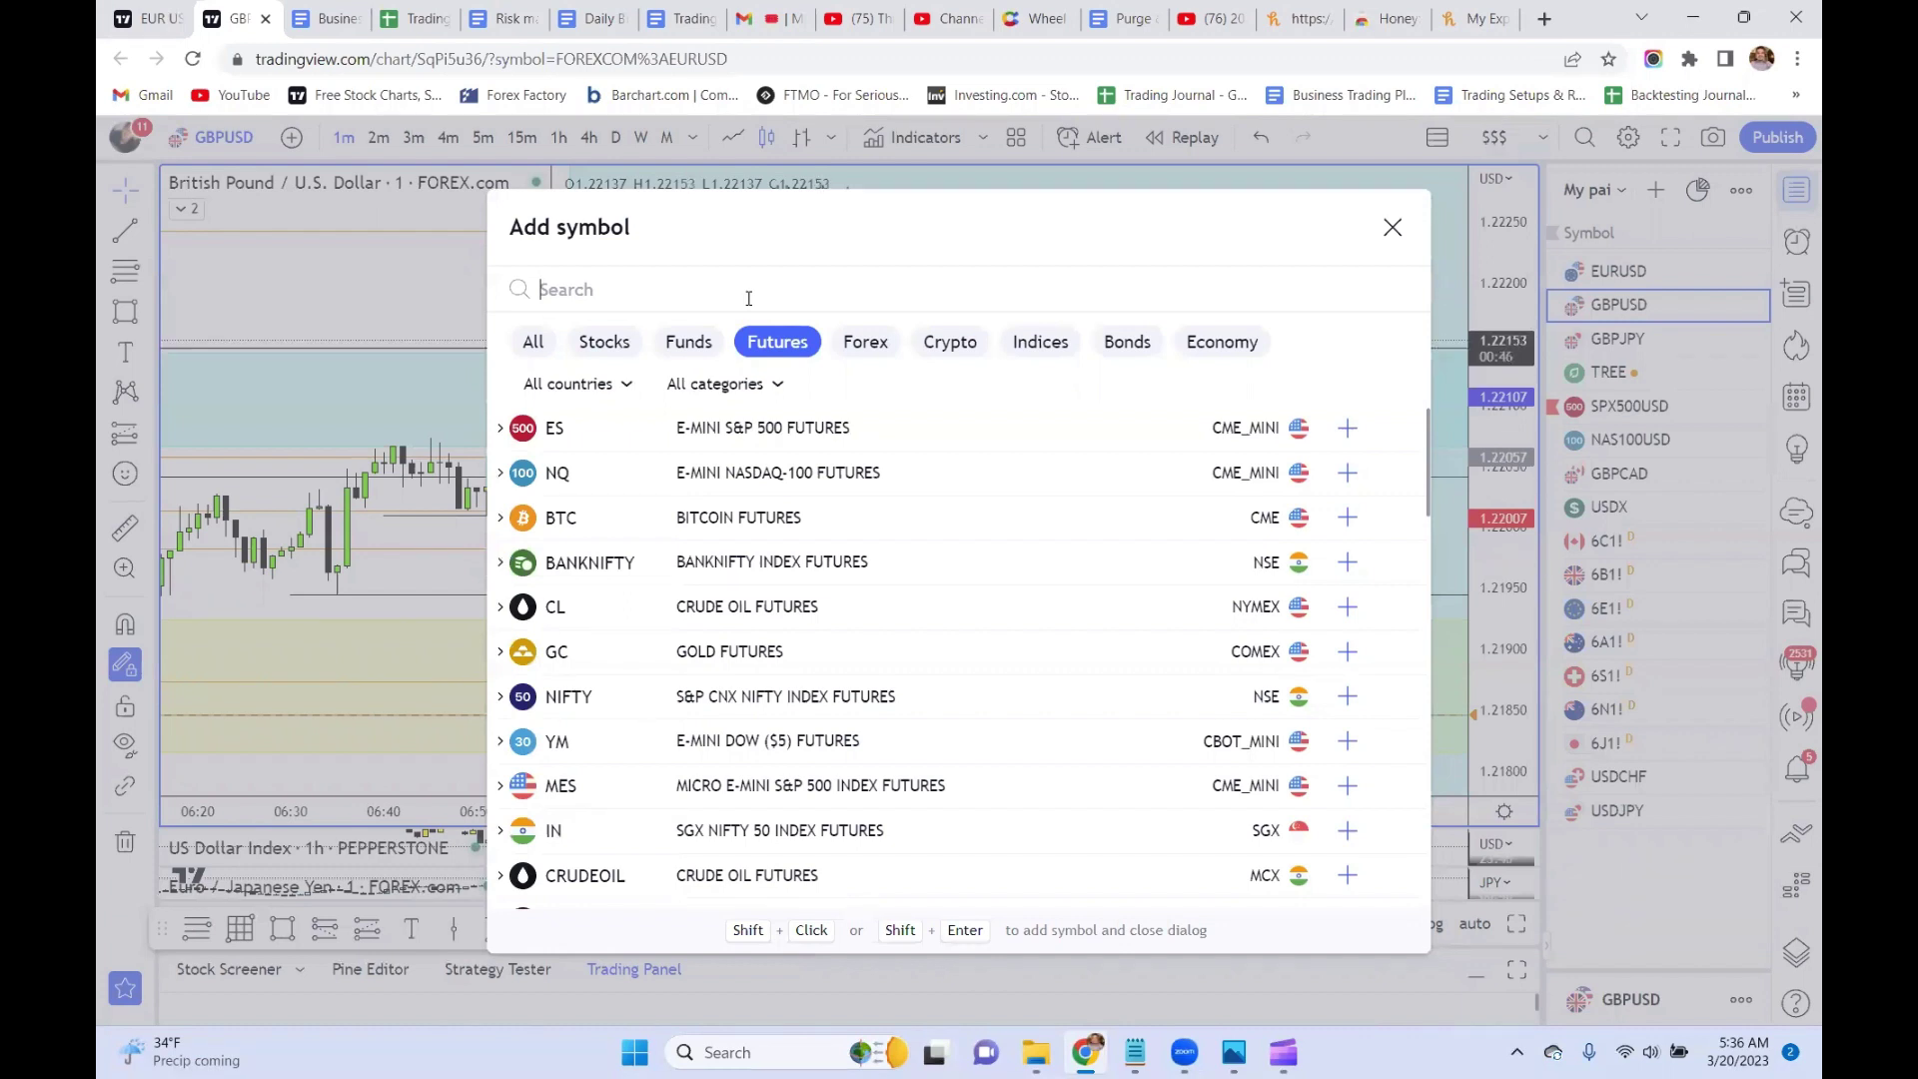
pyautogui.write('CANADIAN')
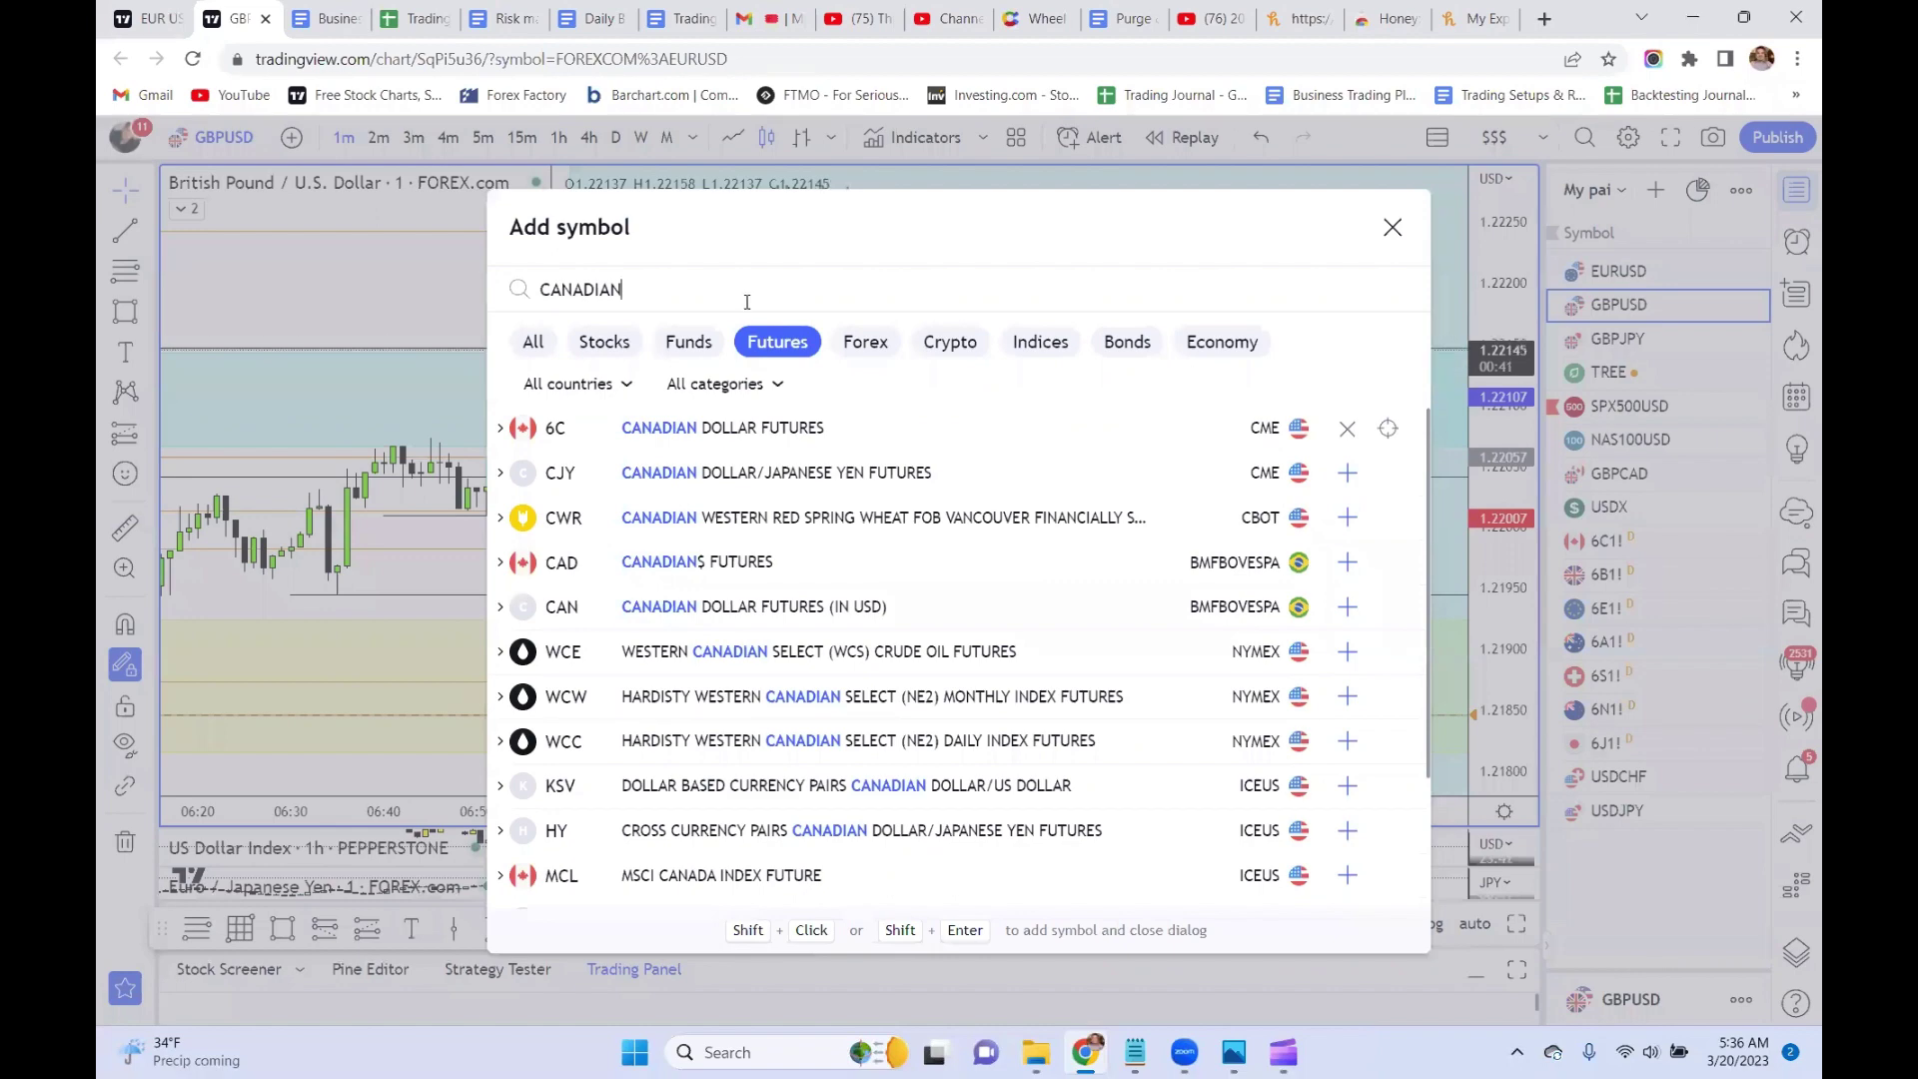
pyautogui.scroll(-2, 829, 580)
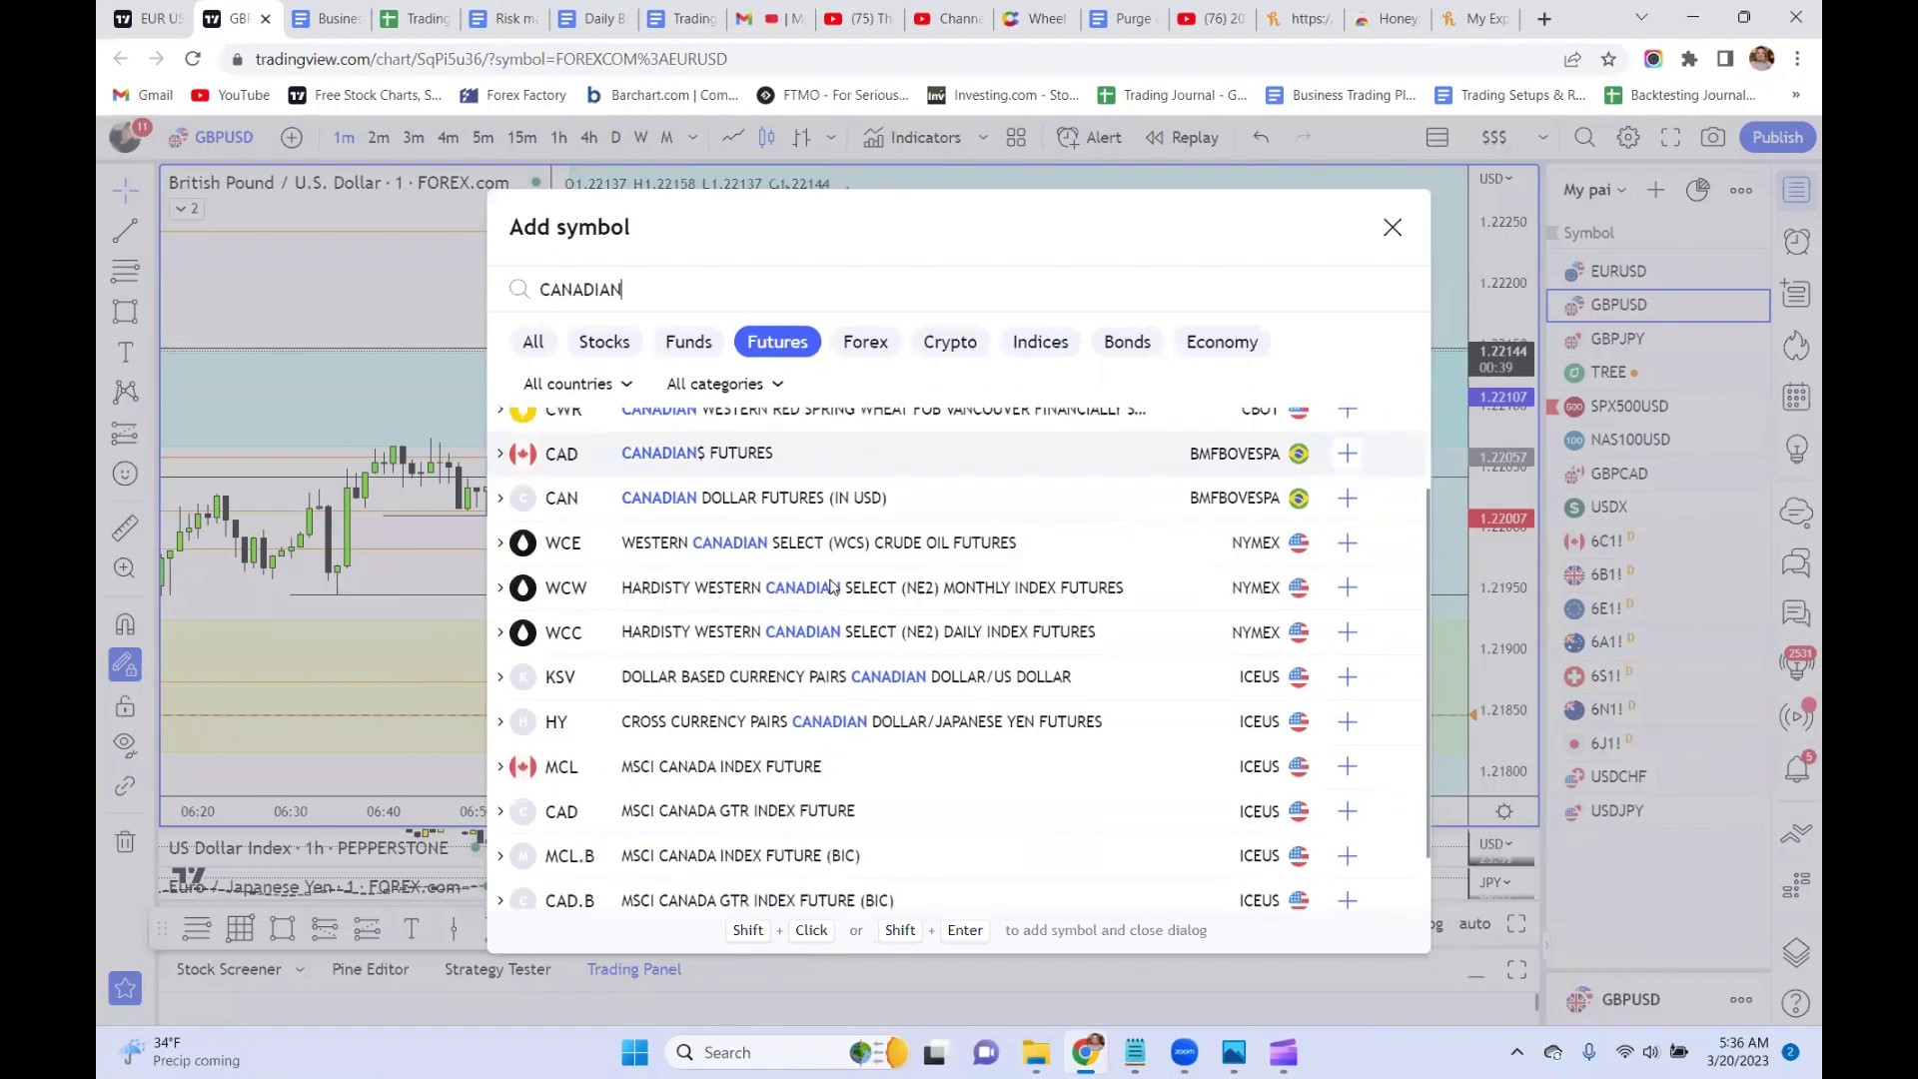
pyautogui.scroll(2, 854, 680)
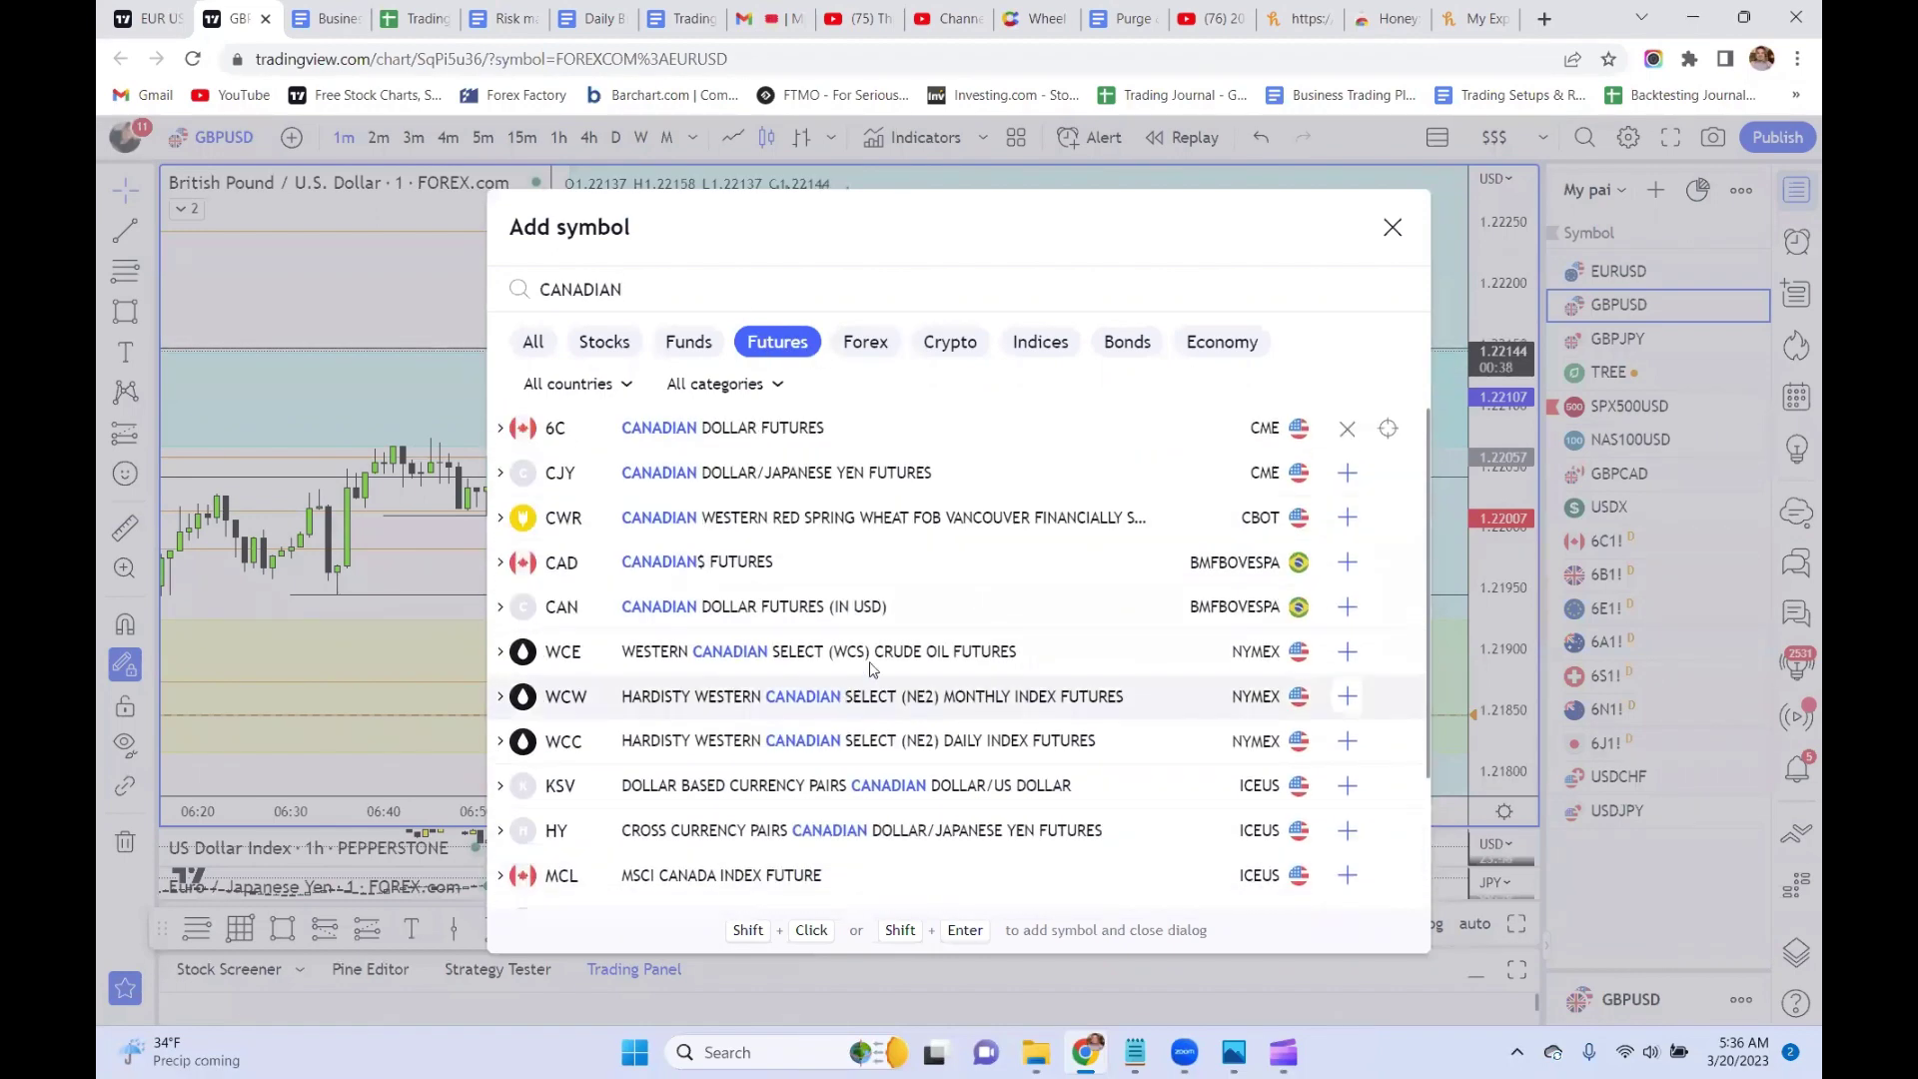
pyautogui.click(1611, 857)
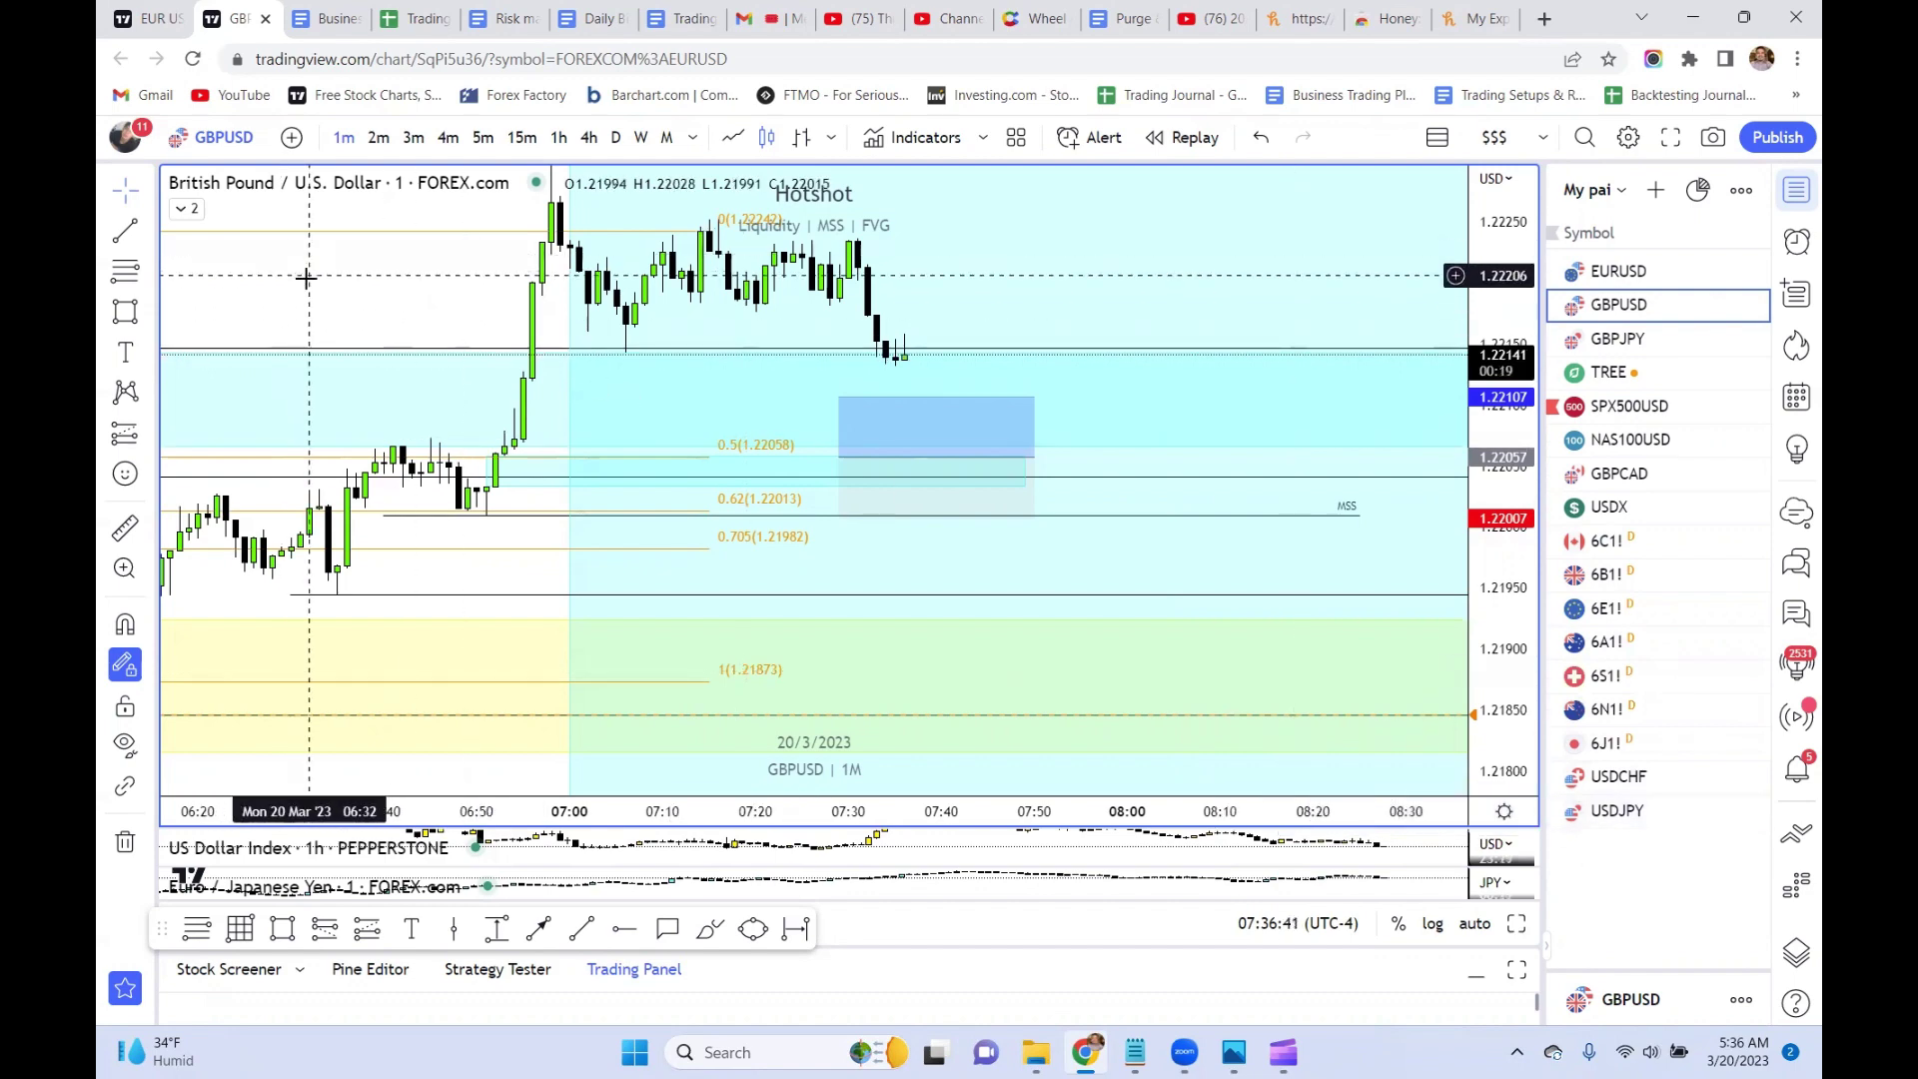
# - Examine GBPUSD and the long position on the 1-minute, 15-minute and daily timeframes, temporarily hiding all drawings on the daily chart
pyautogui.moveTo(309, 275); pyautogui.dragTo(312, 349)
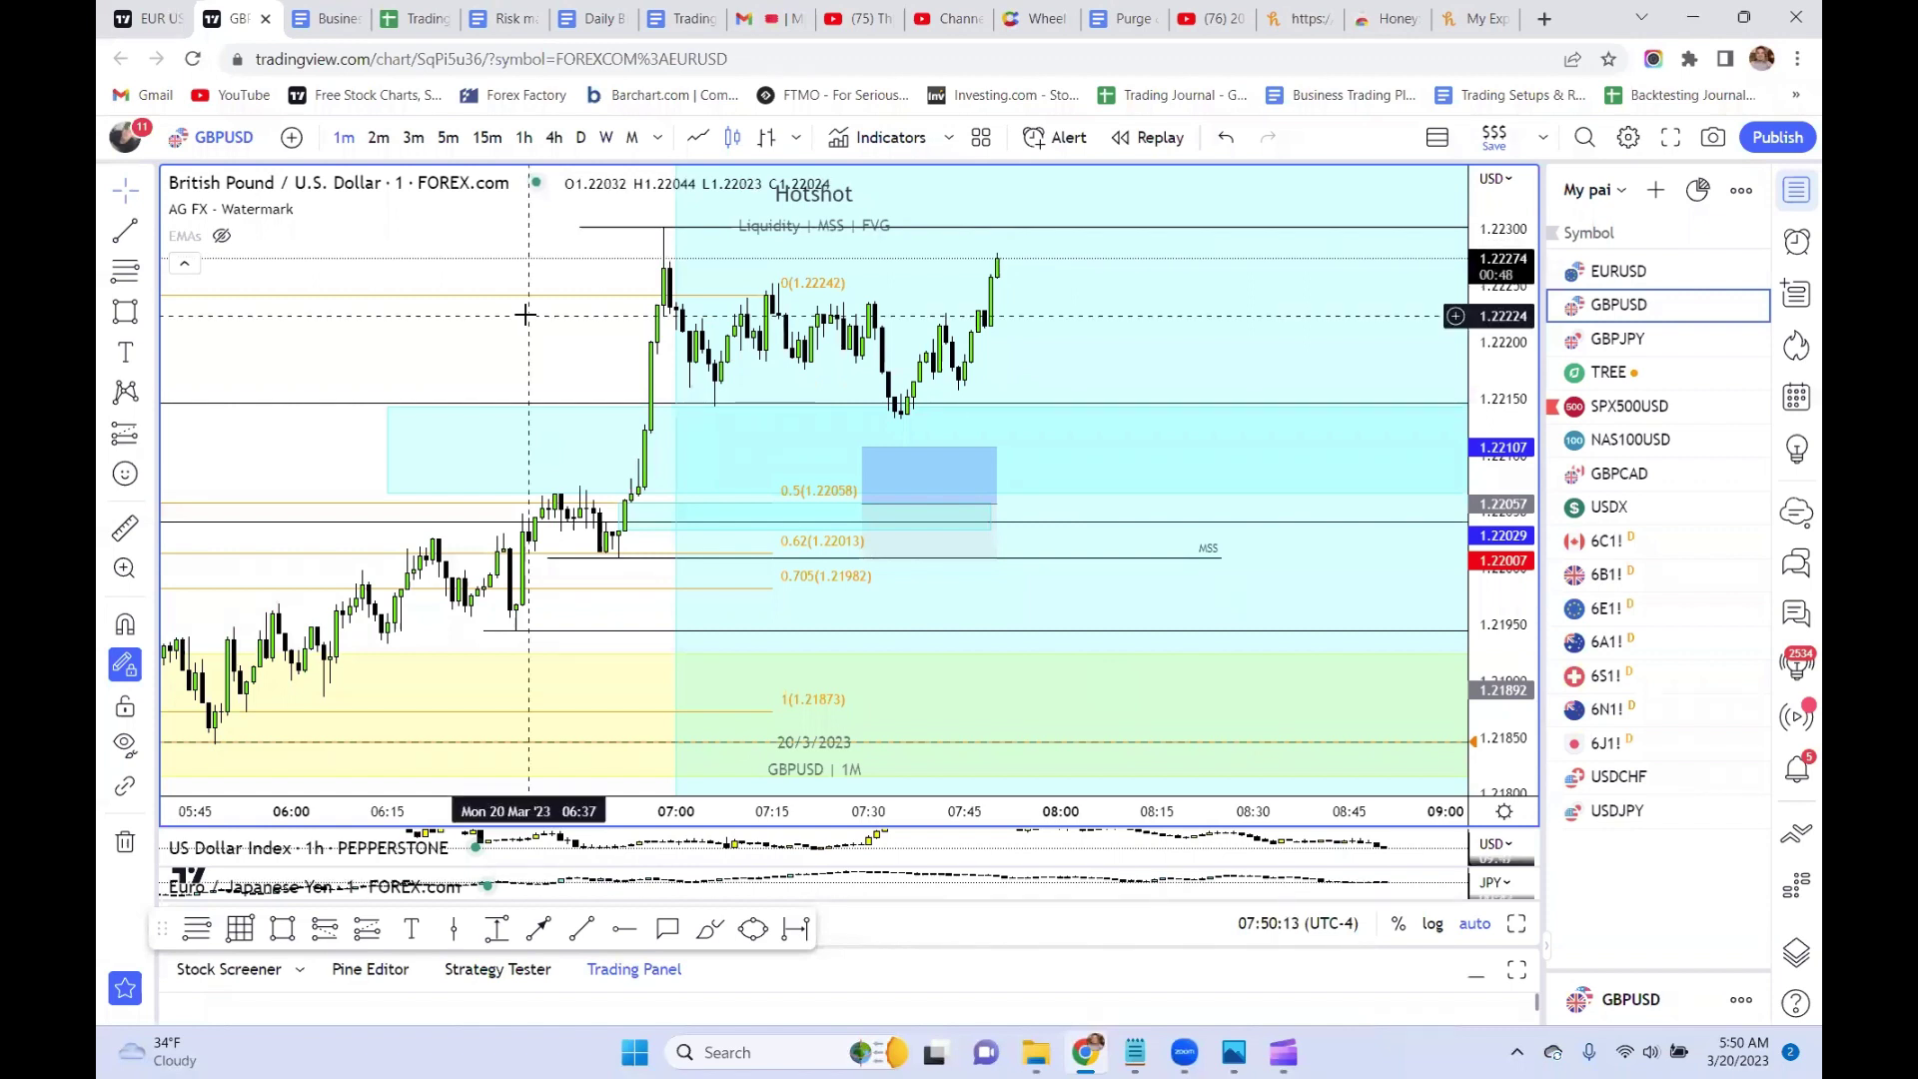
pyautogui.click(863, 506)
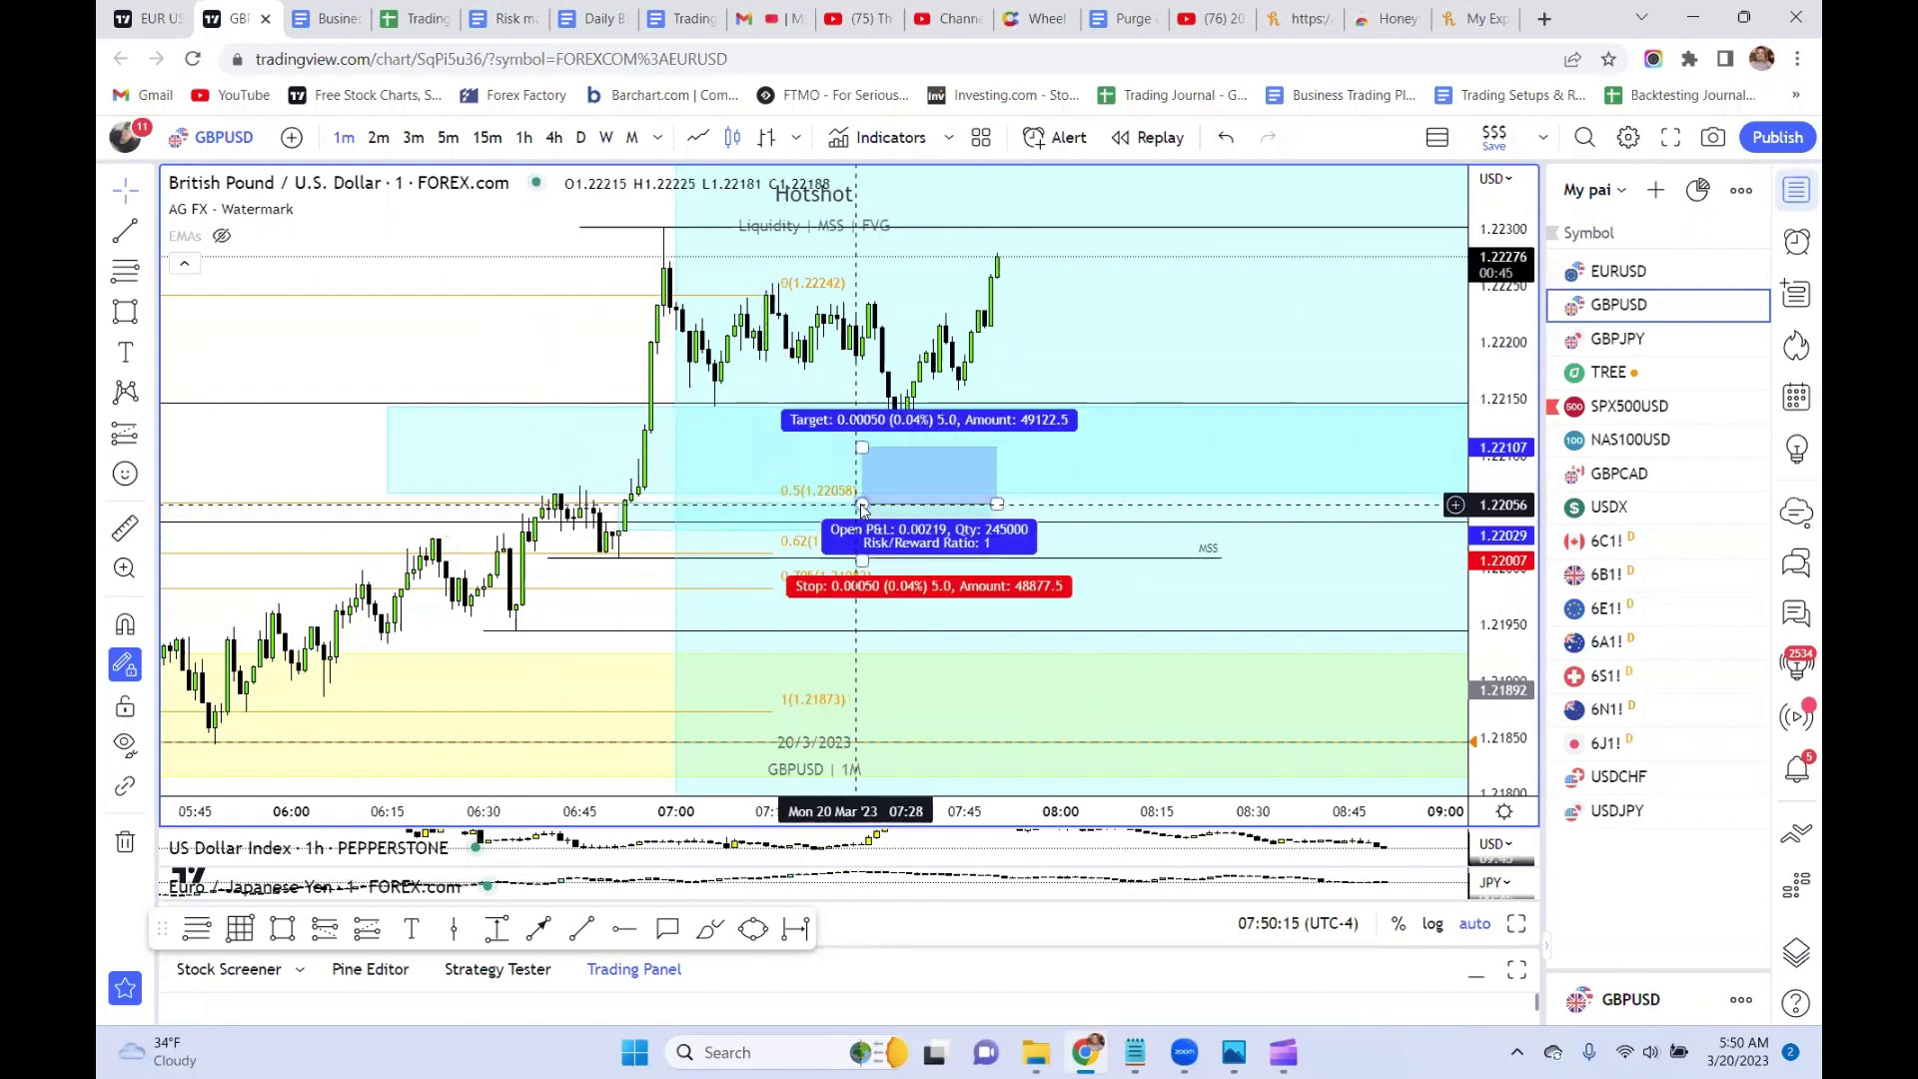
pyautogui.click(751, 372)
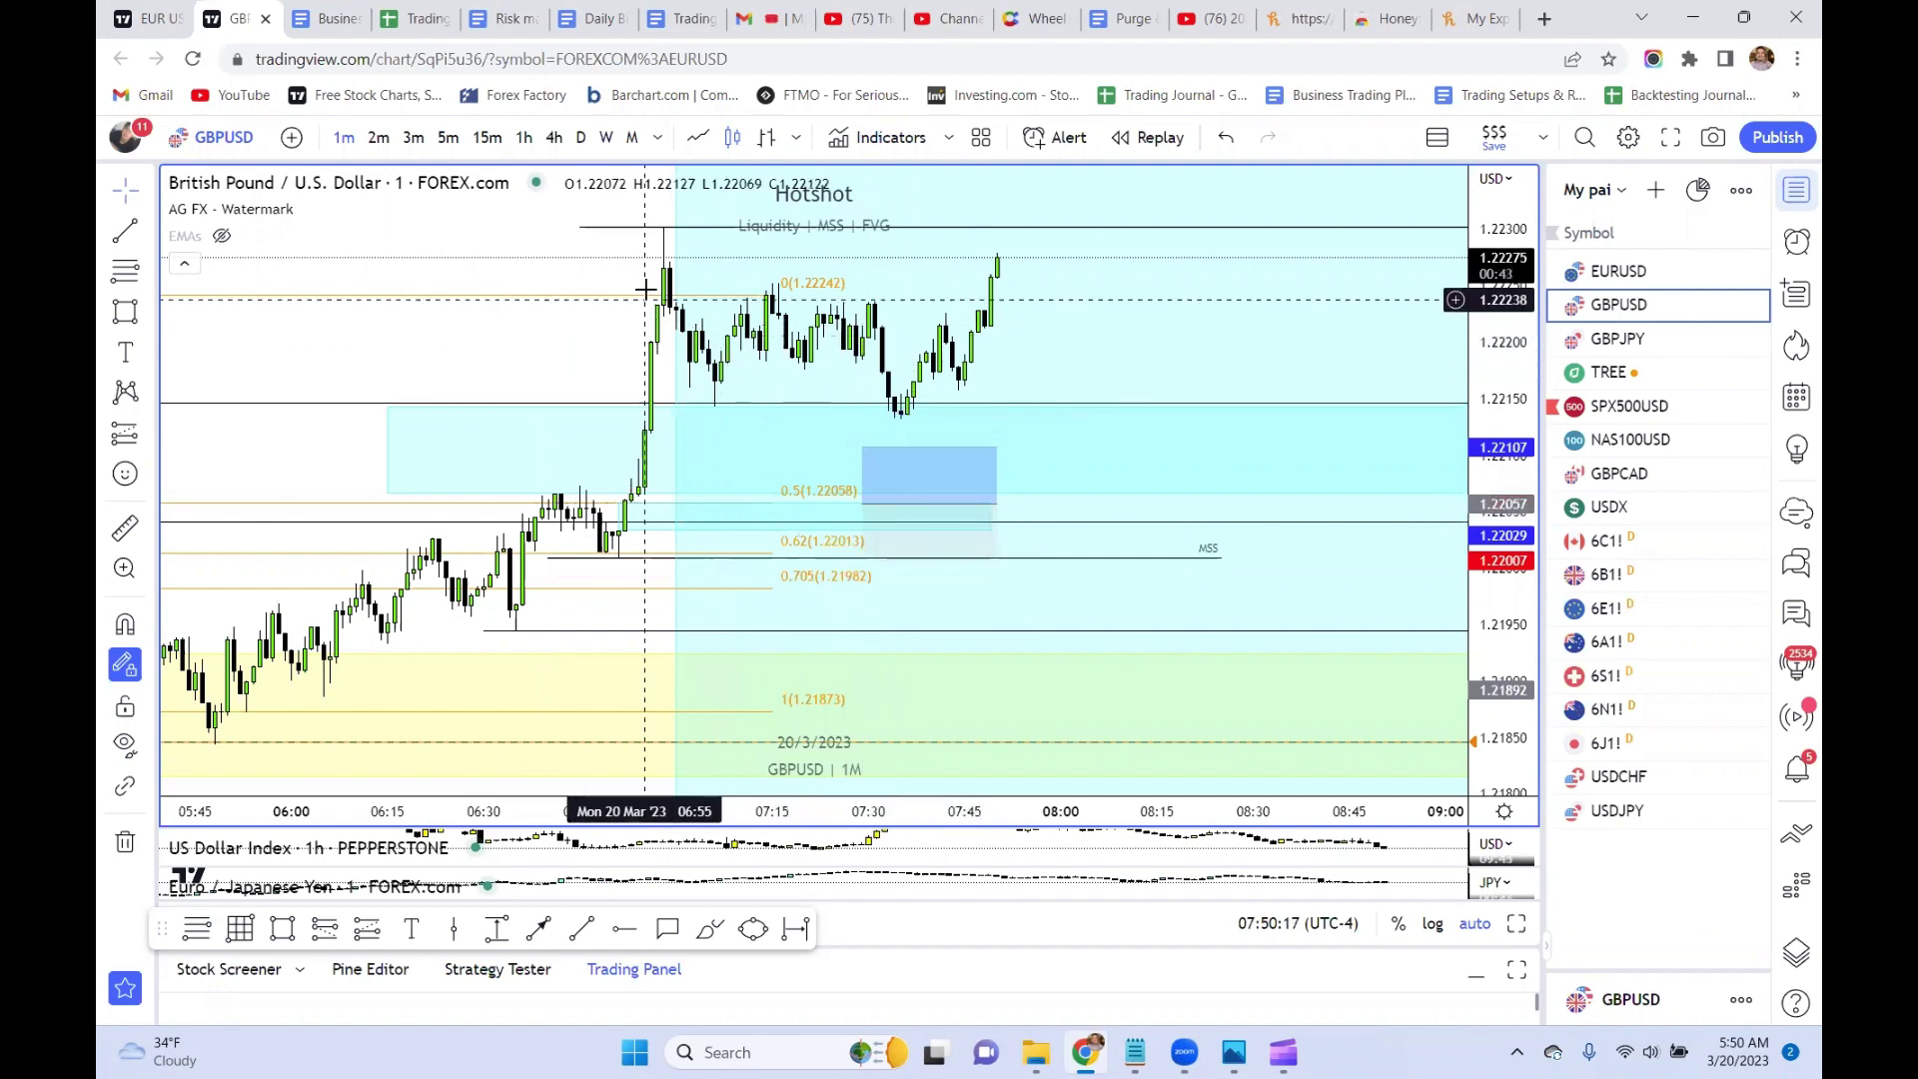
pyautogui.click(488, 137)
pyautogui.moveTo(1048, 480); pyautogui.dragTo(651, 369)
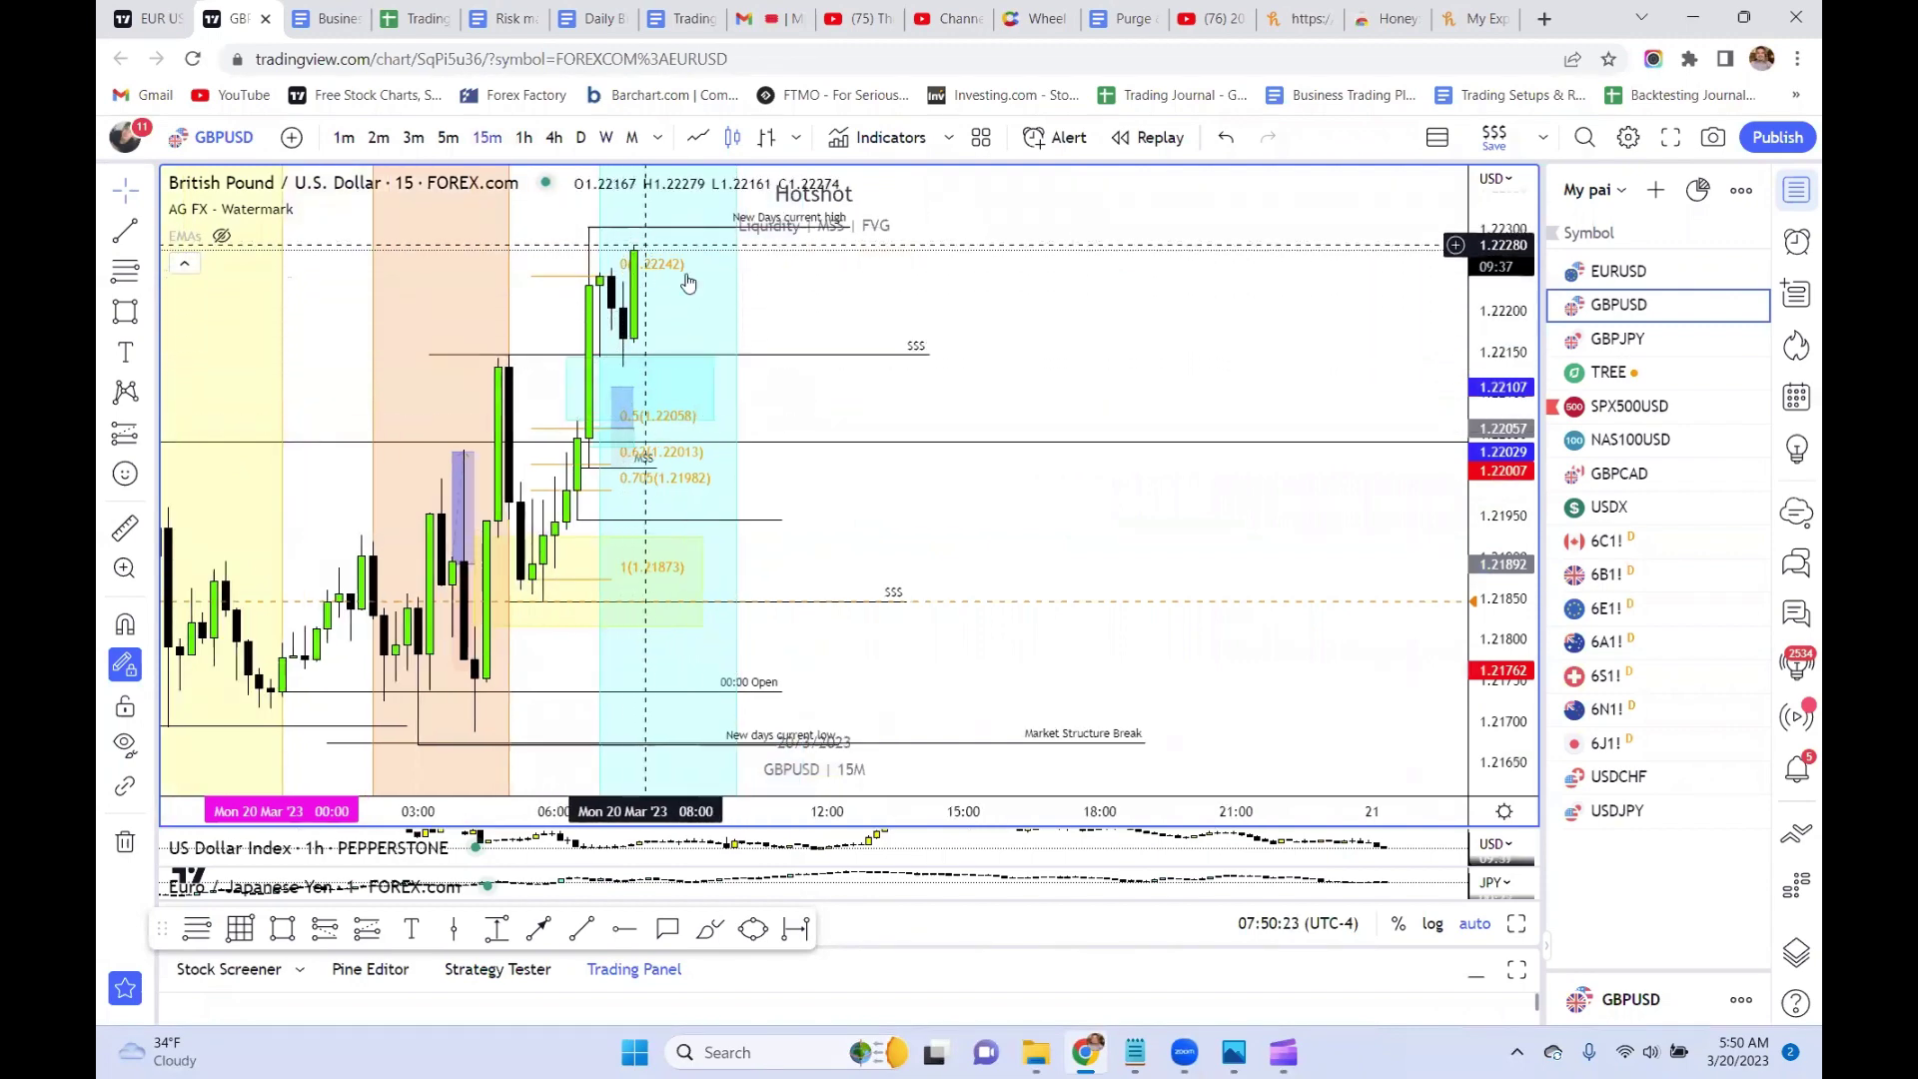
pyautogui.click(581, 137)
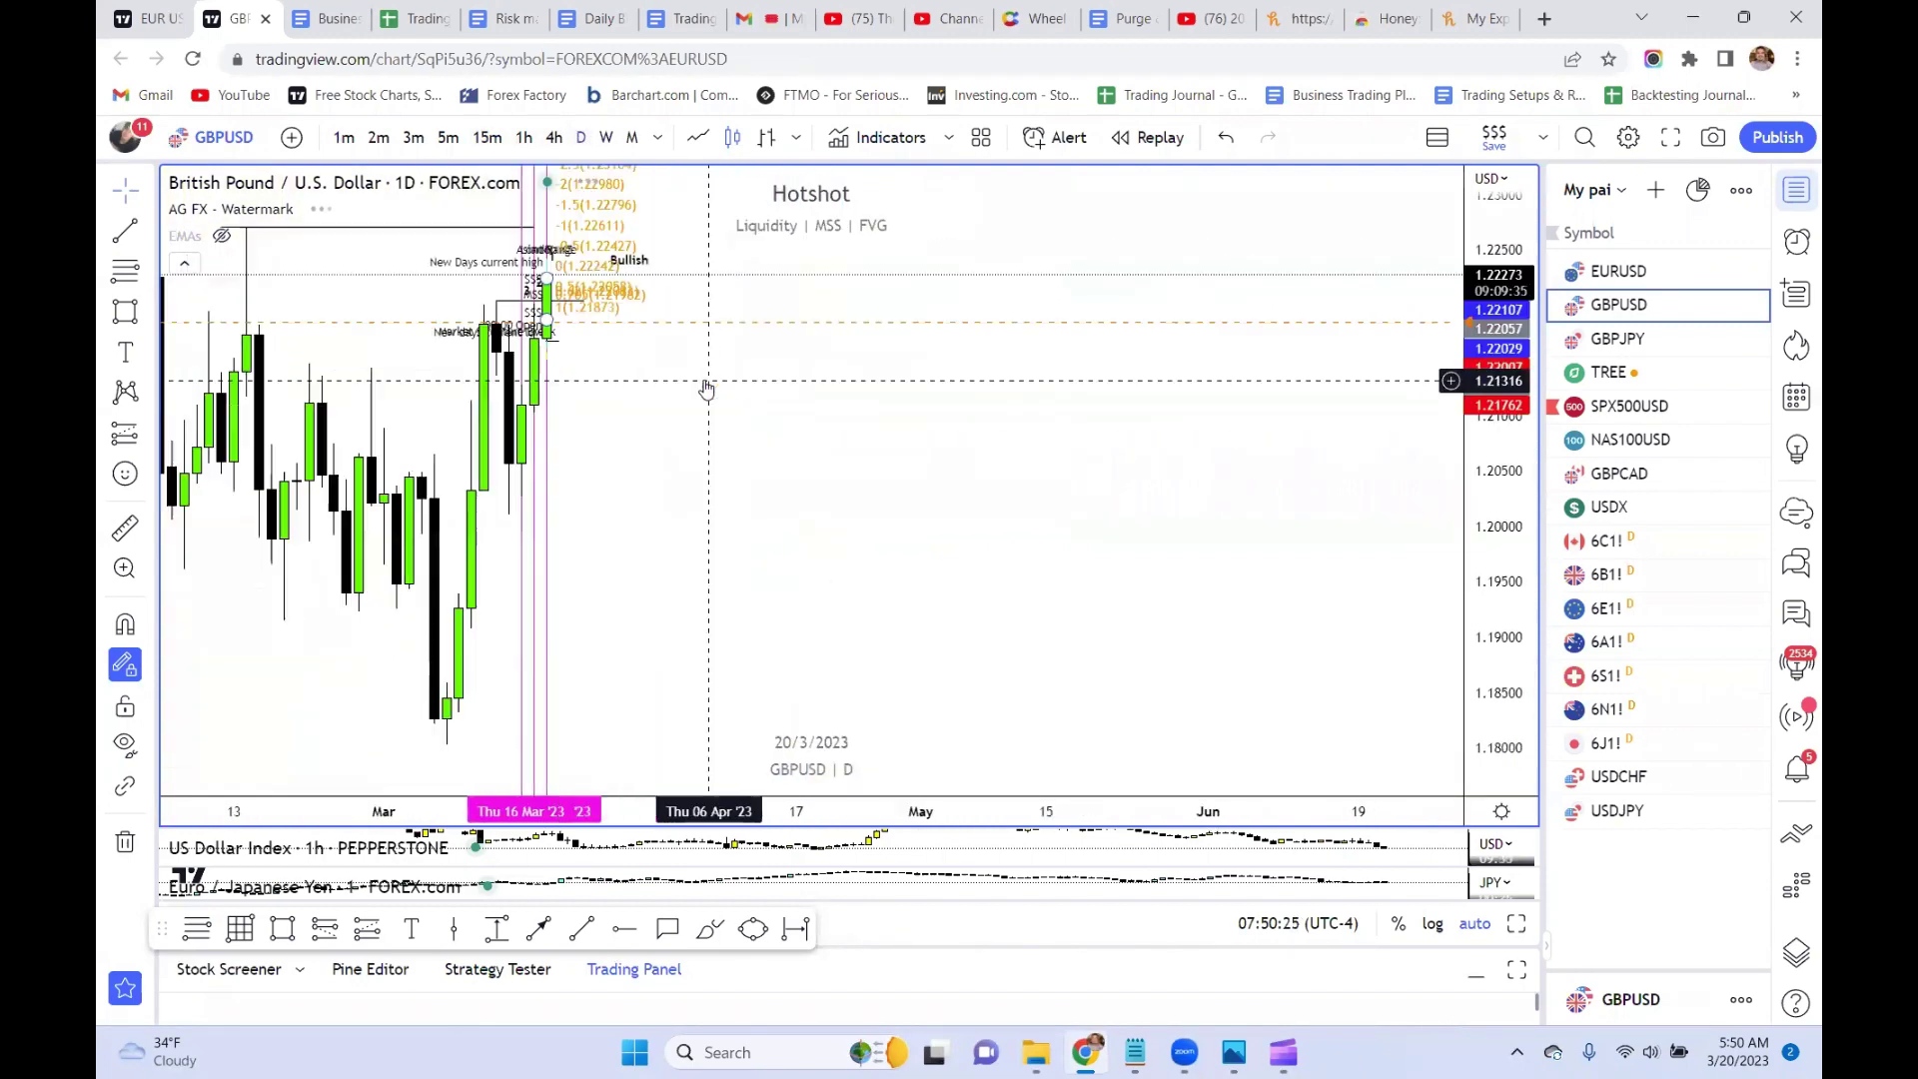
pyautogui.scroll(2, 706, 389)
pyautogui.moveTo(625, 433); pyautogui.dragTo(822, 459)
pyautogui.scroll(1, 586, 265)
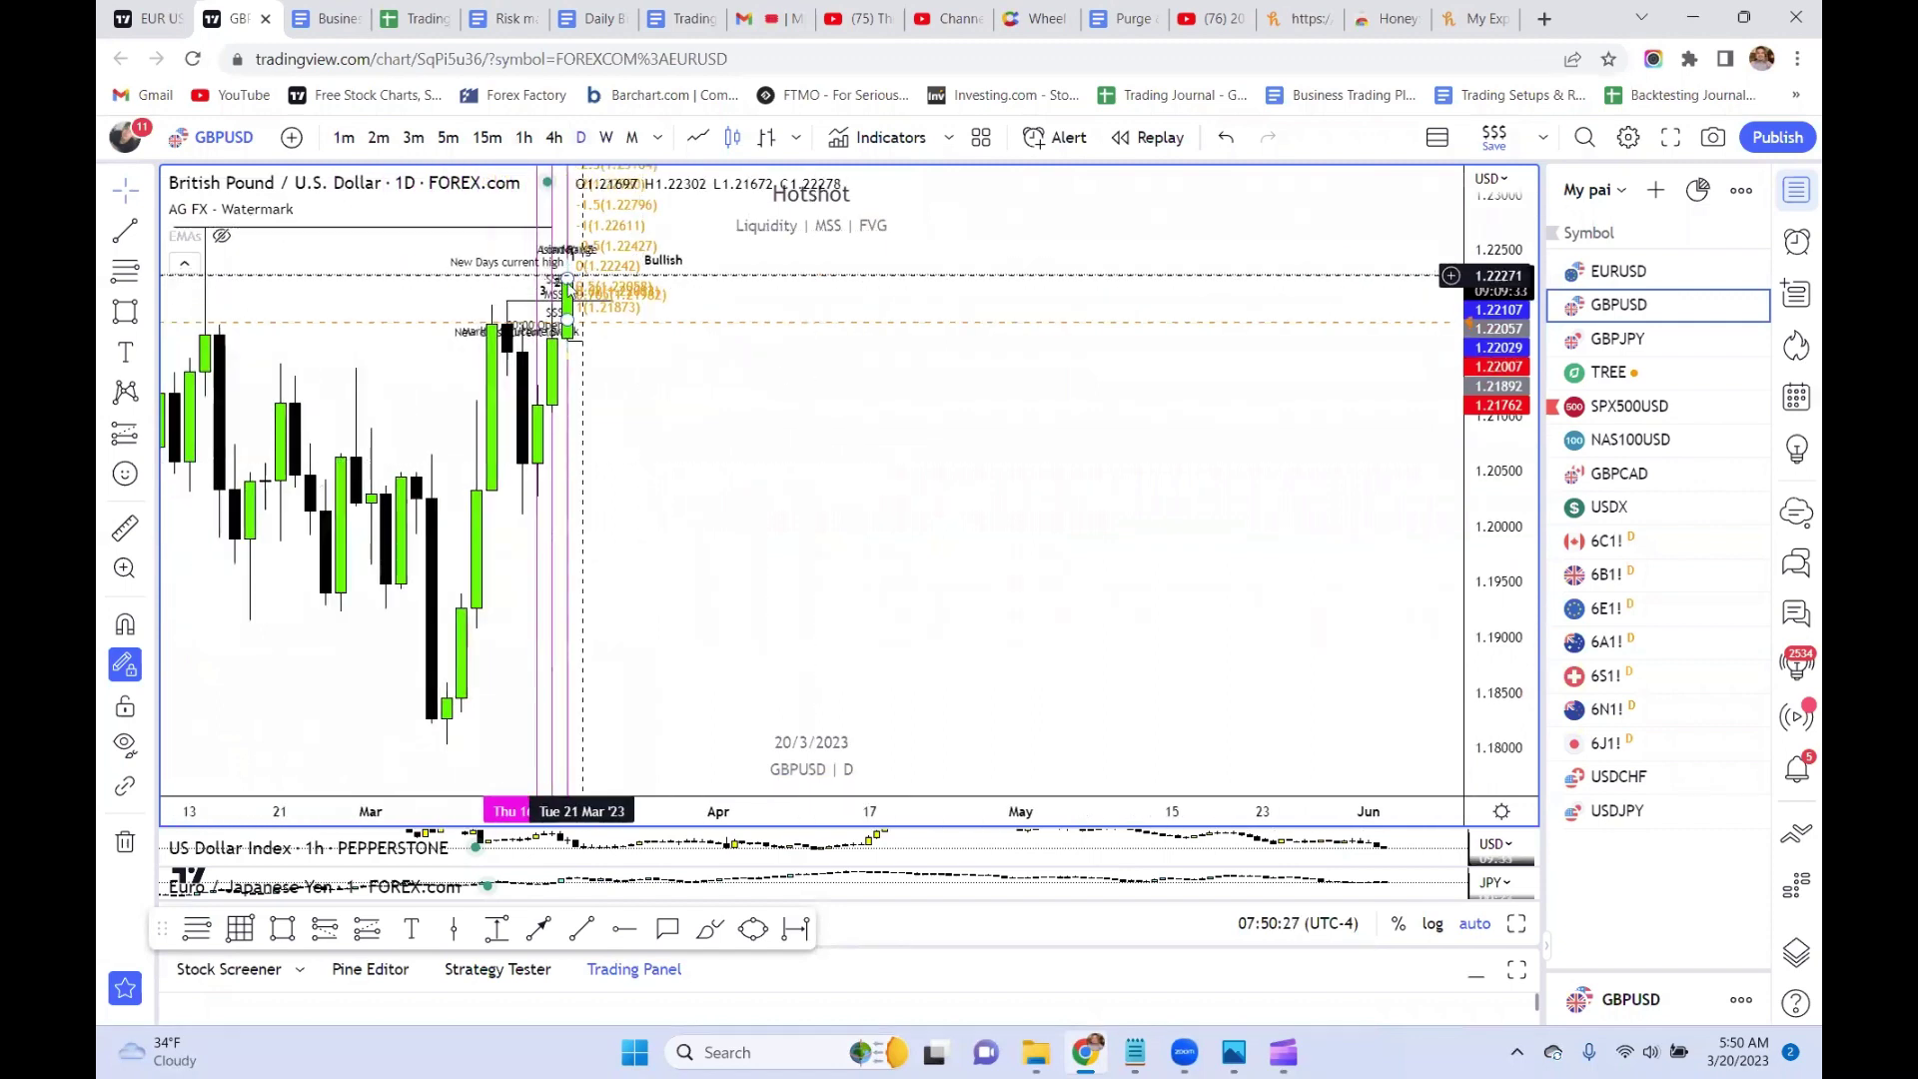
pyautogui.click(125, 744)
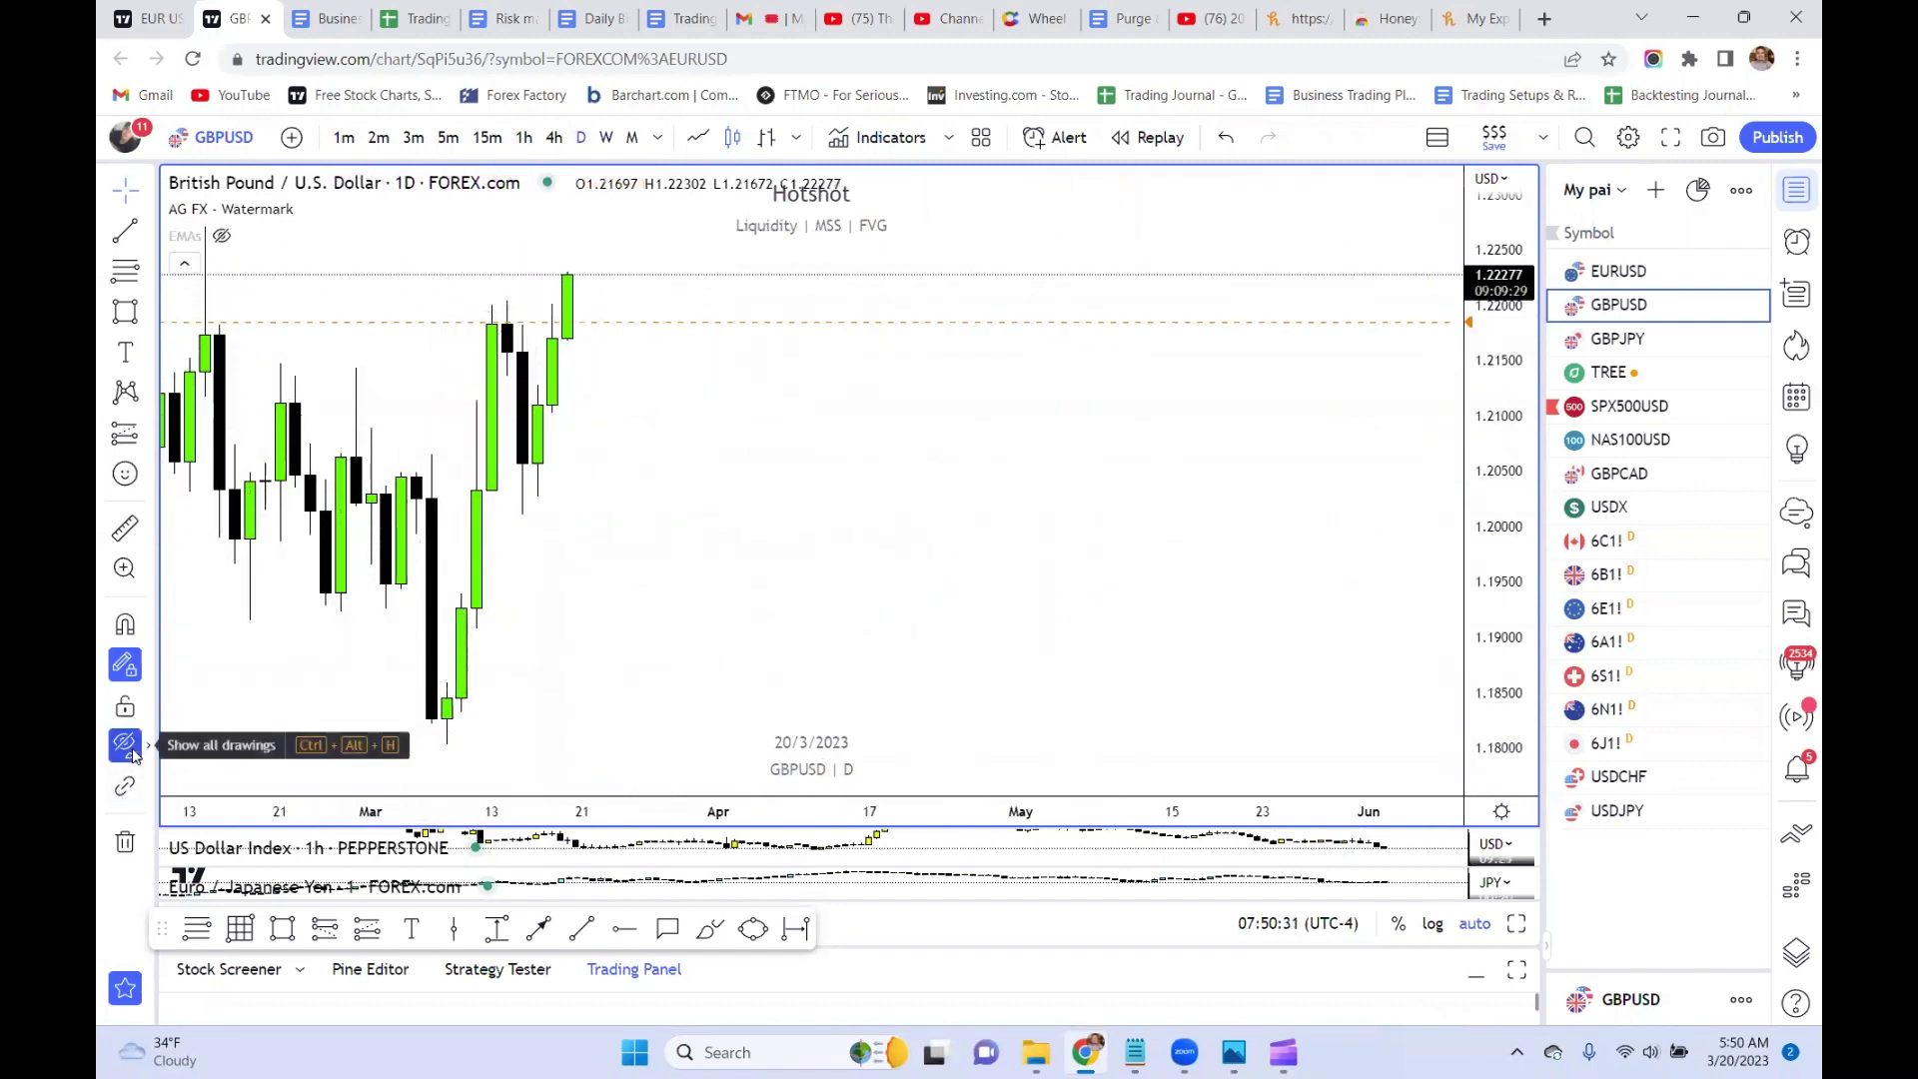
pyautogui.click(130, 749)
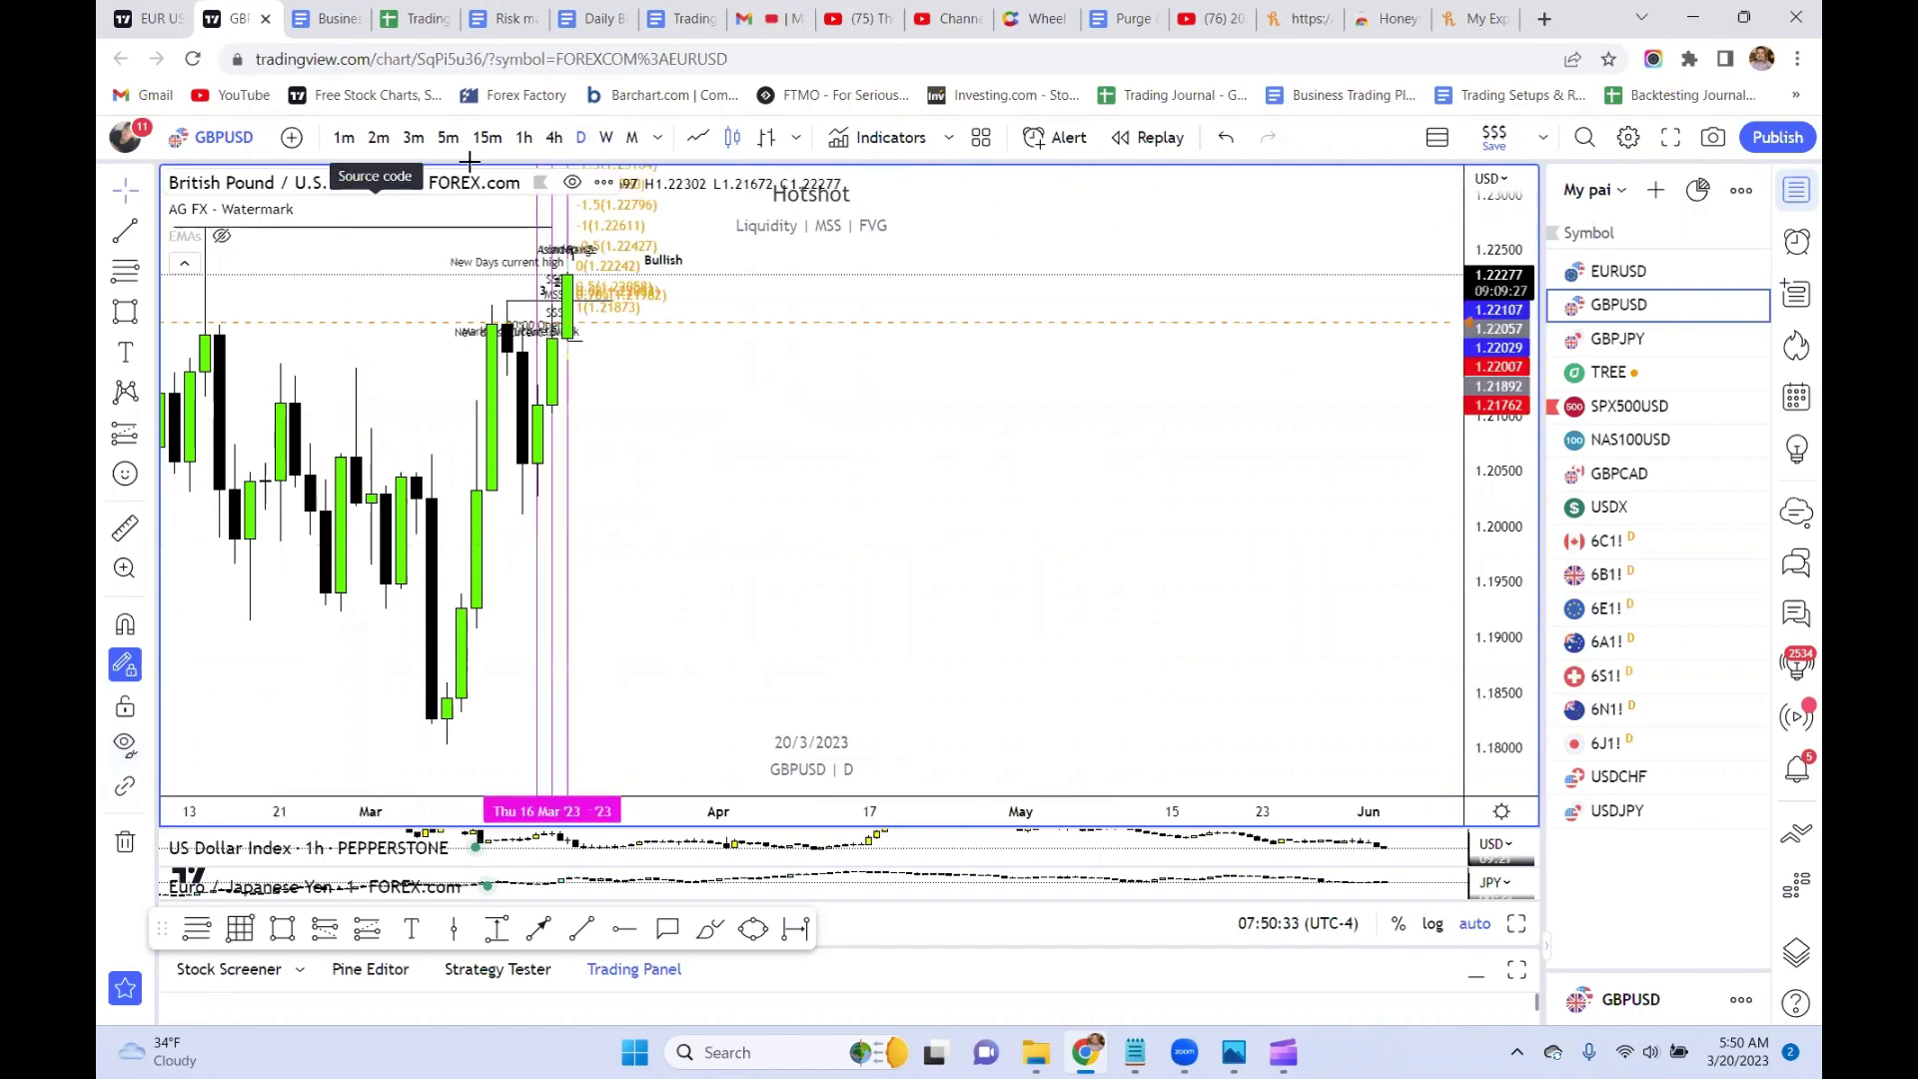
# - Return GBPUSD to the 15-minute timeframe and delete the Fibonacci retracement over the morning rally
pyautogui.click(488, 136)
pyautogui.moveTo(757, 535); pyautogui.dragTo(874, 521)
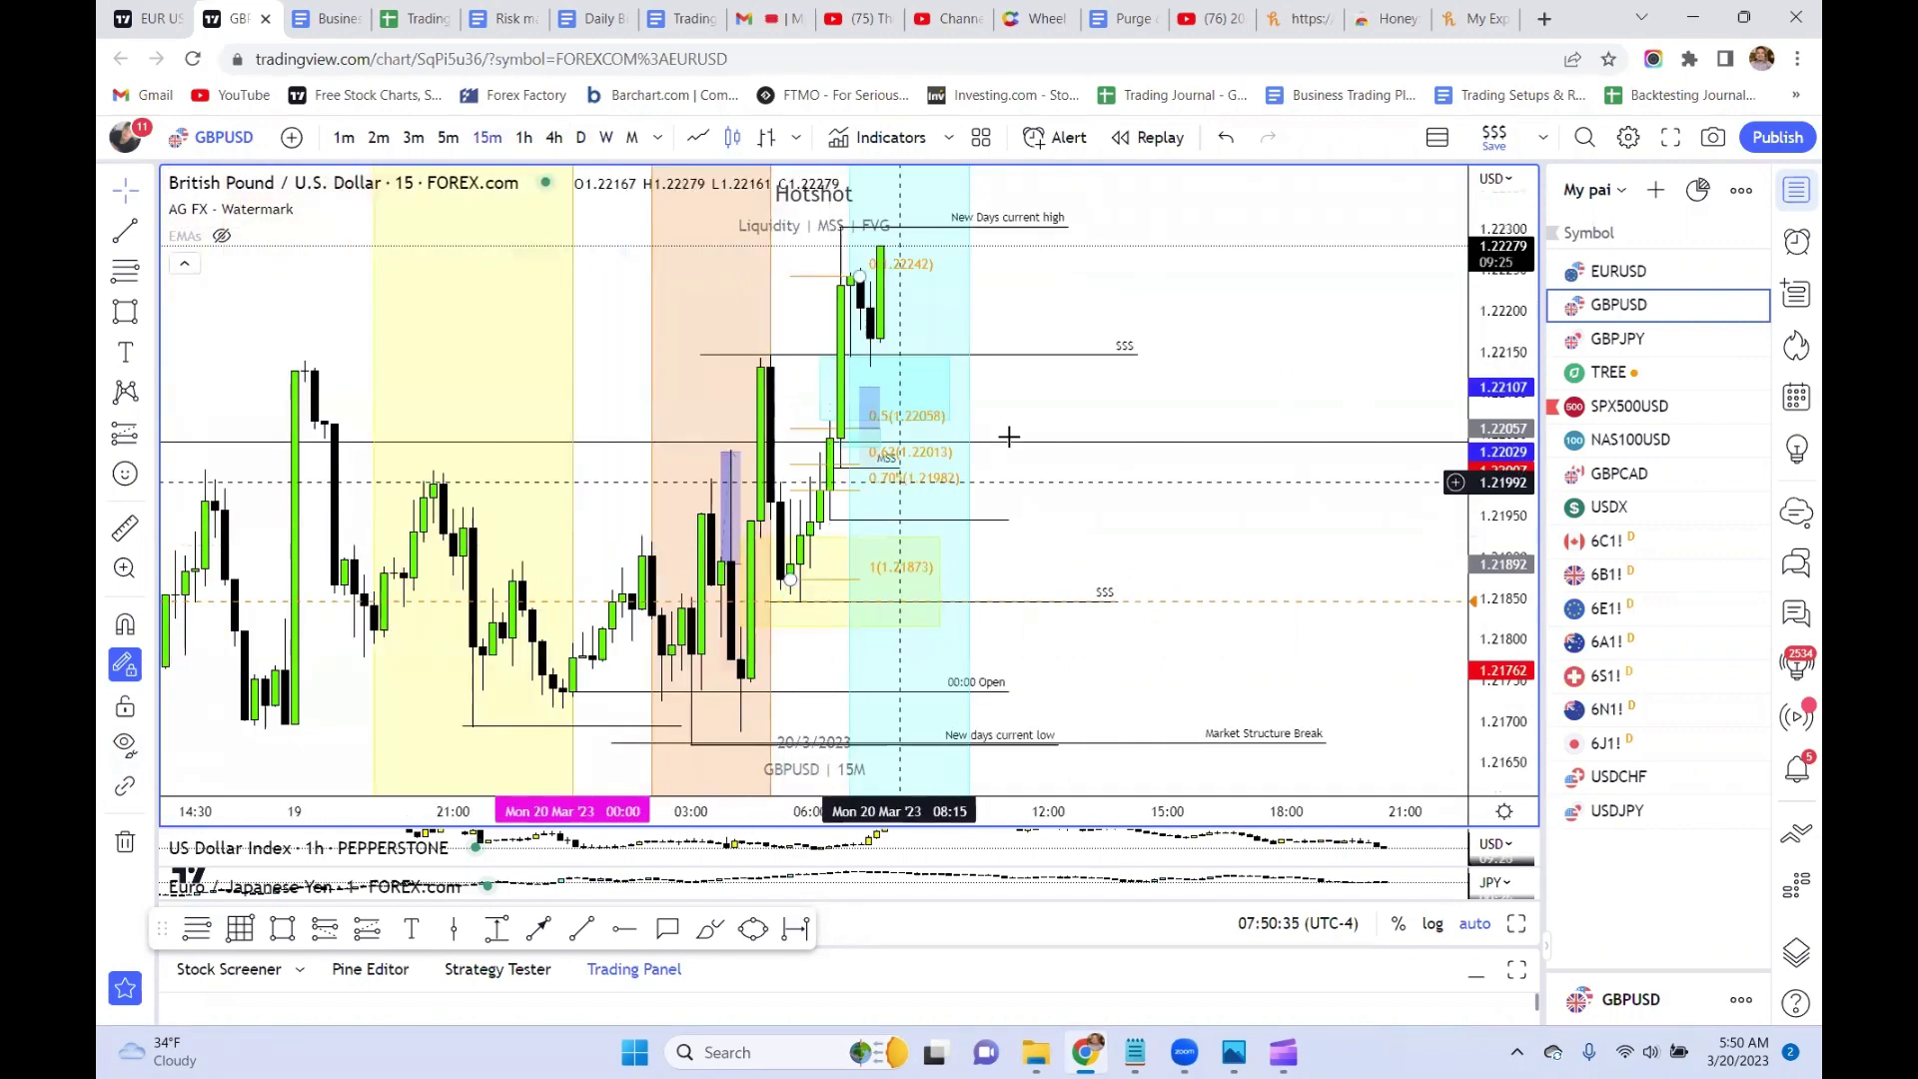
pyautogui.scroll(-2, 1049, 449)
pyautogui.hscroll(-5, 1297, 463)
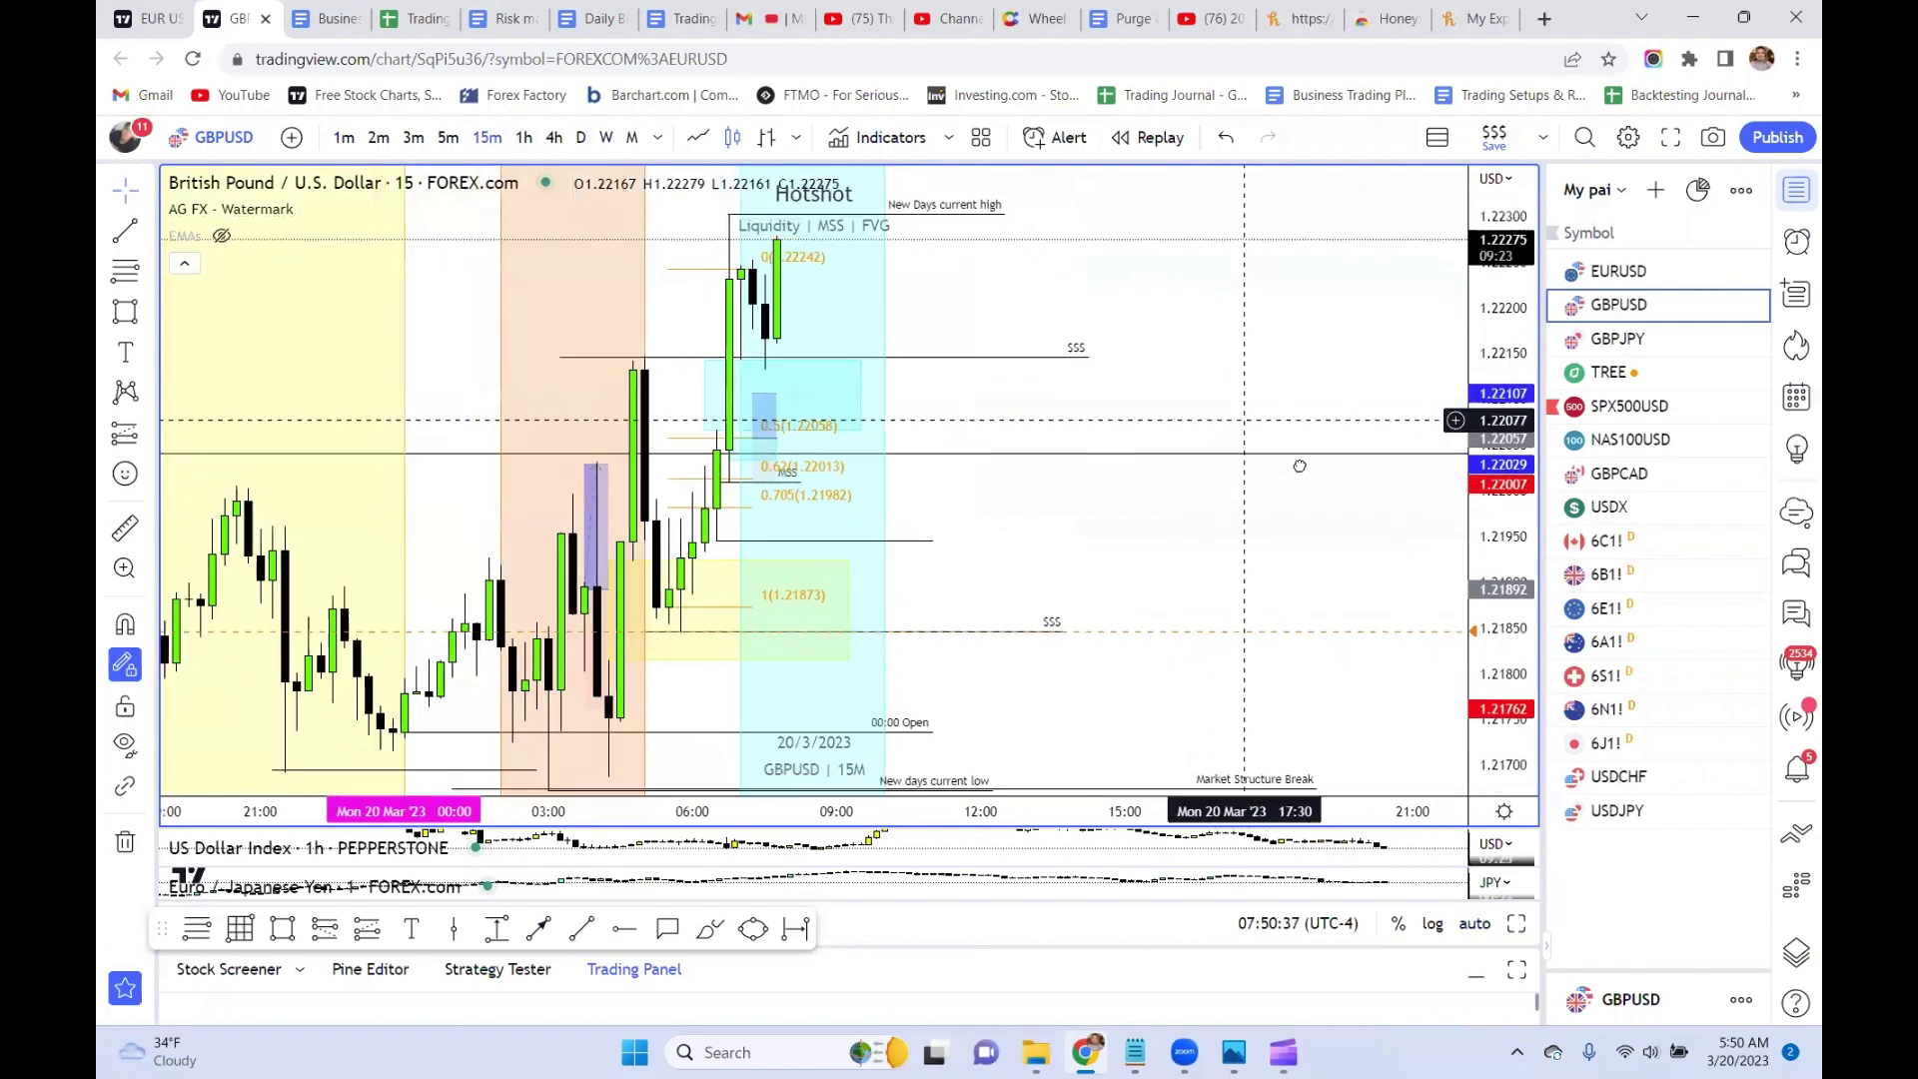
pyautogui.click(890, 486)
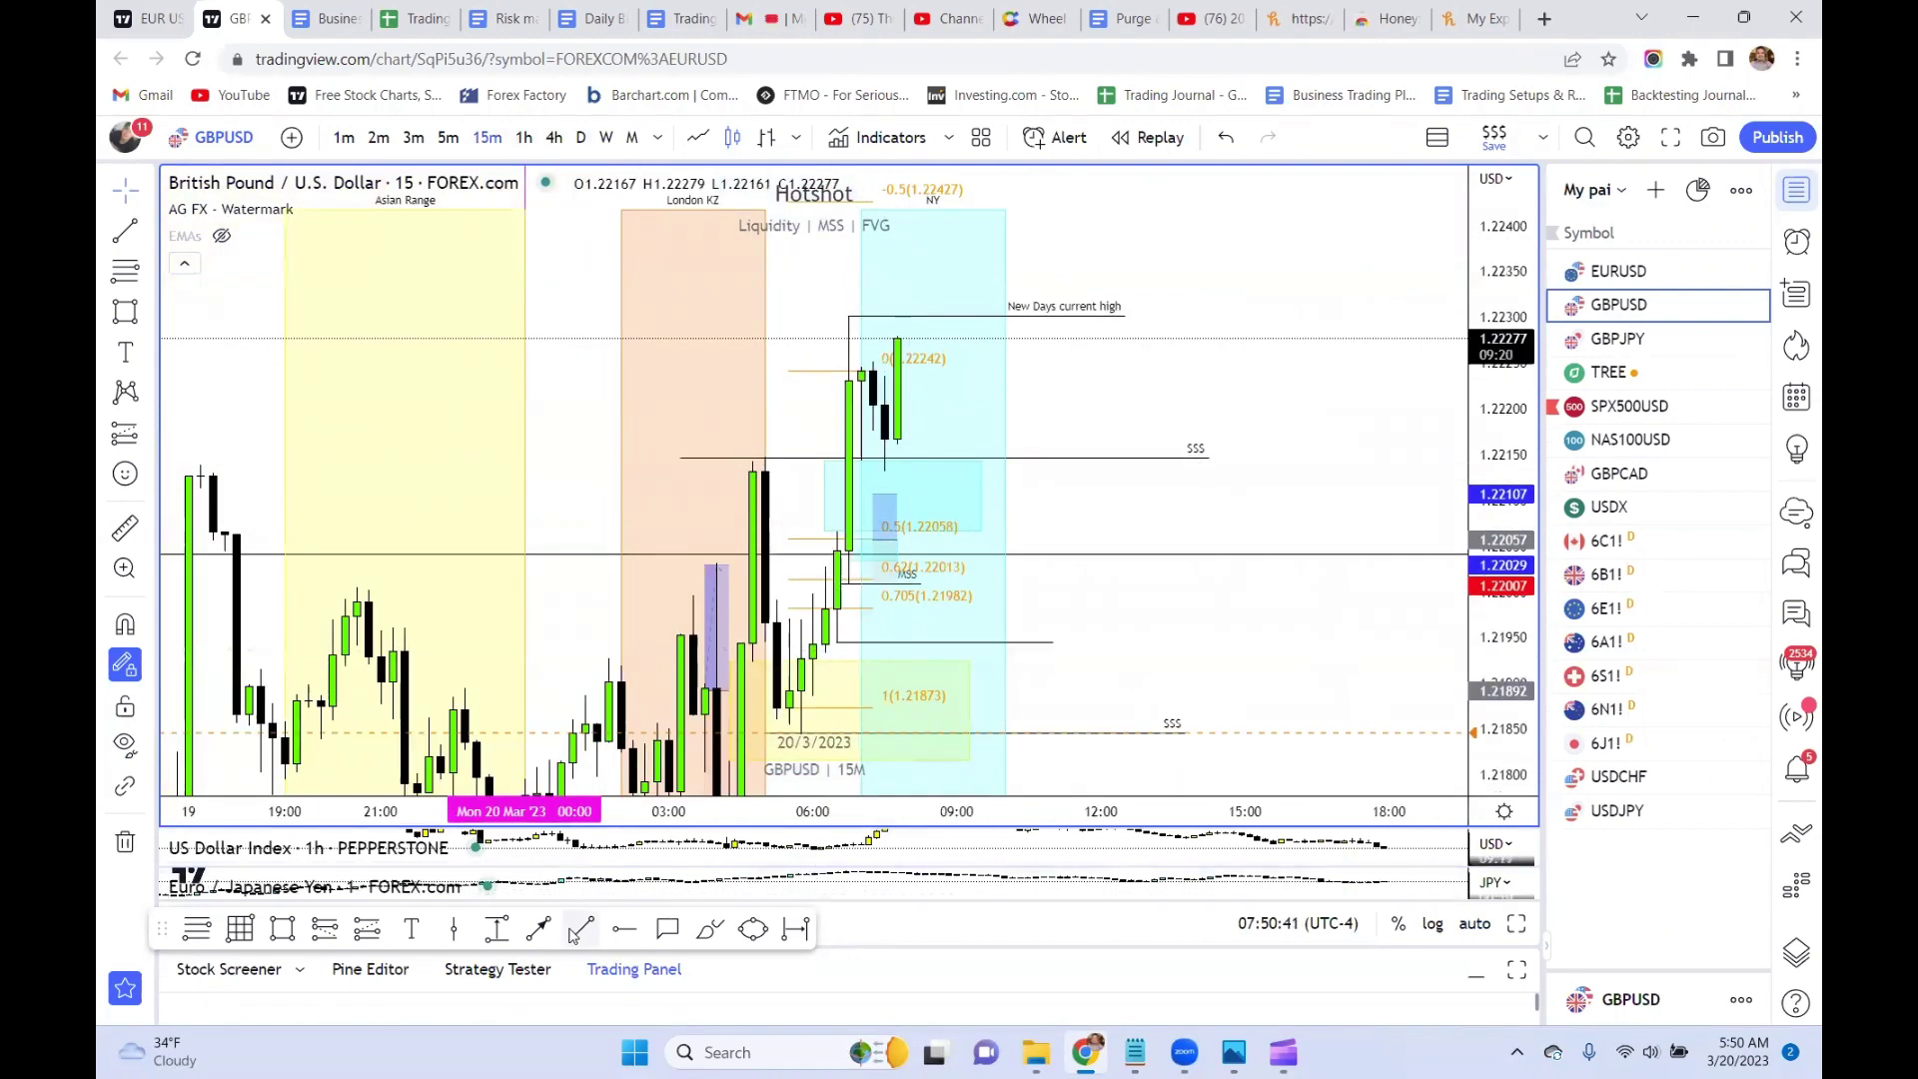
pyautogui.click(817, 618)
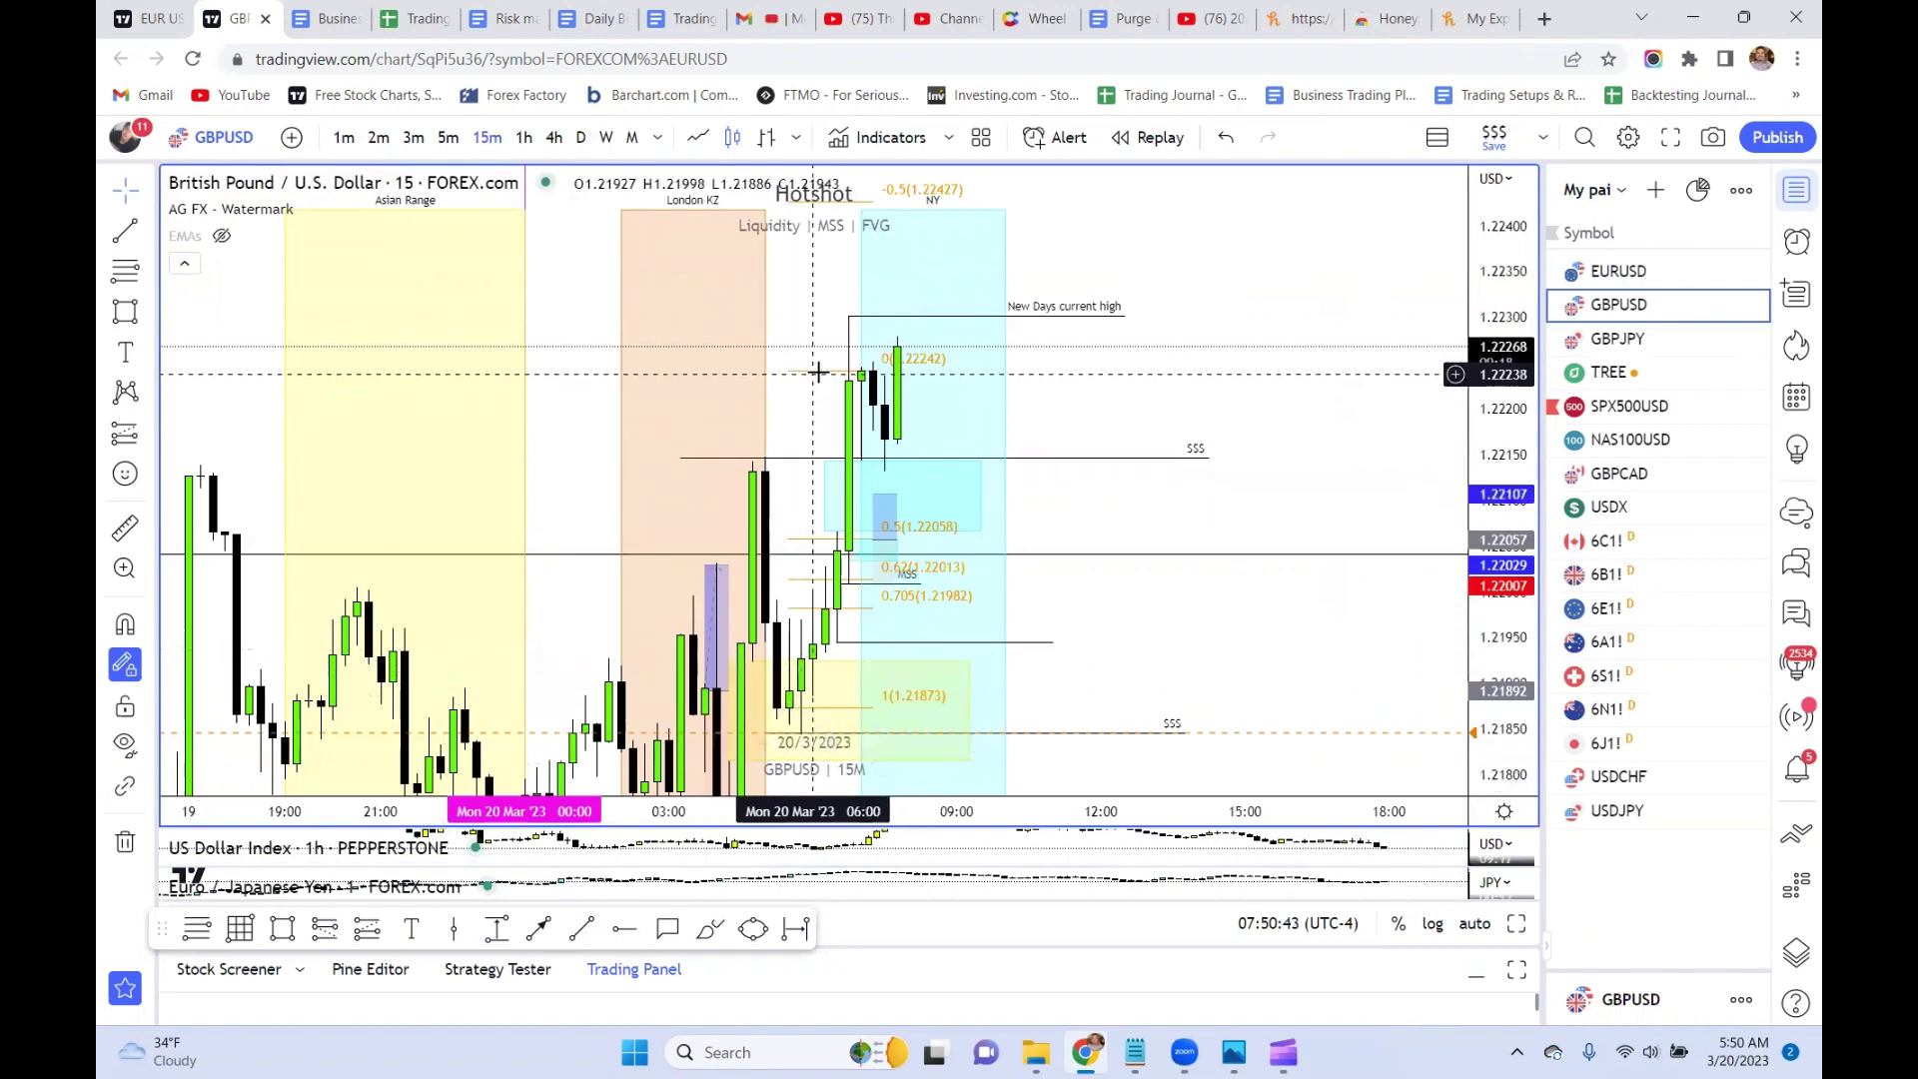
pyautogui.click(815, 372)
pyautogui.press('Delete')
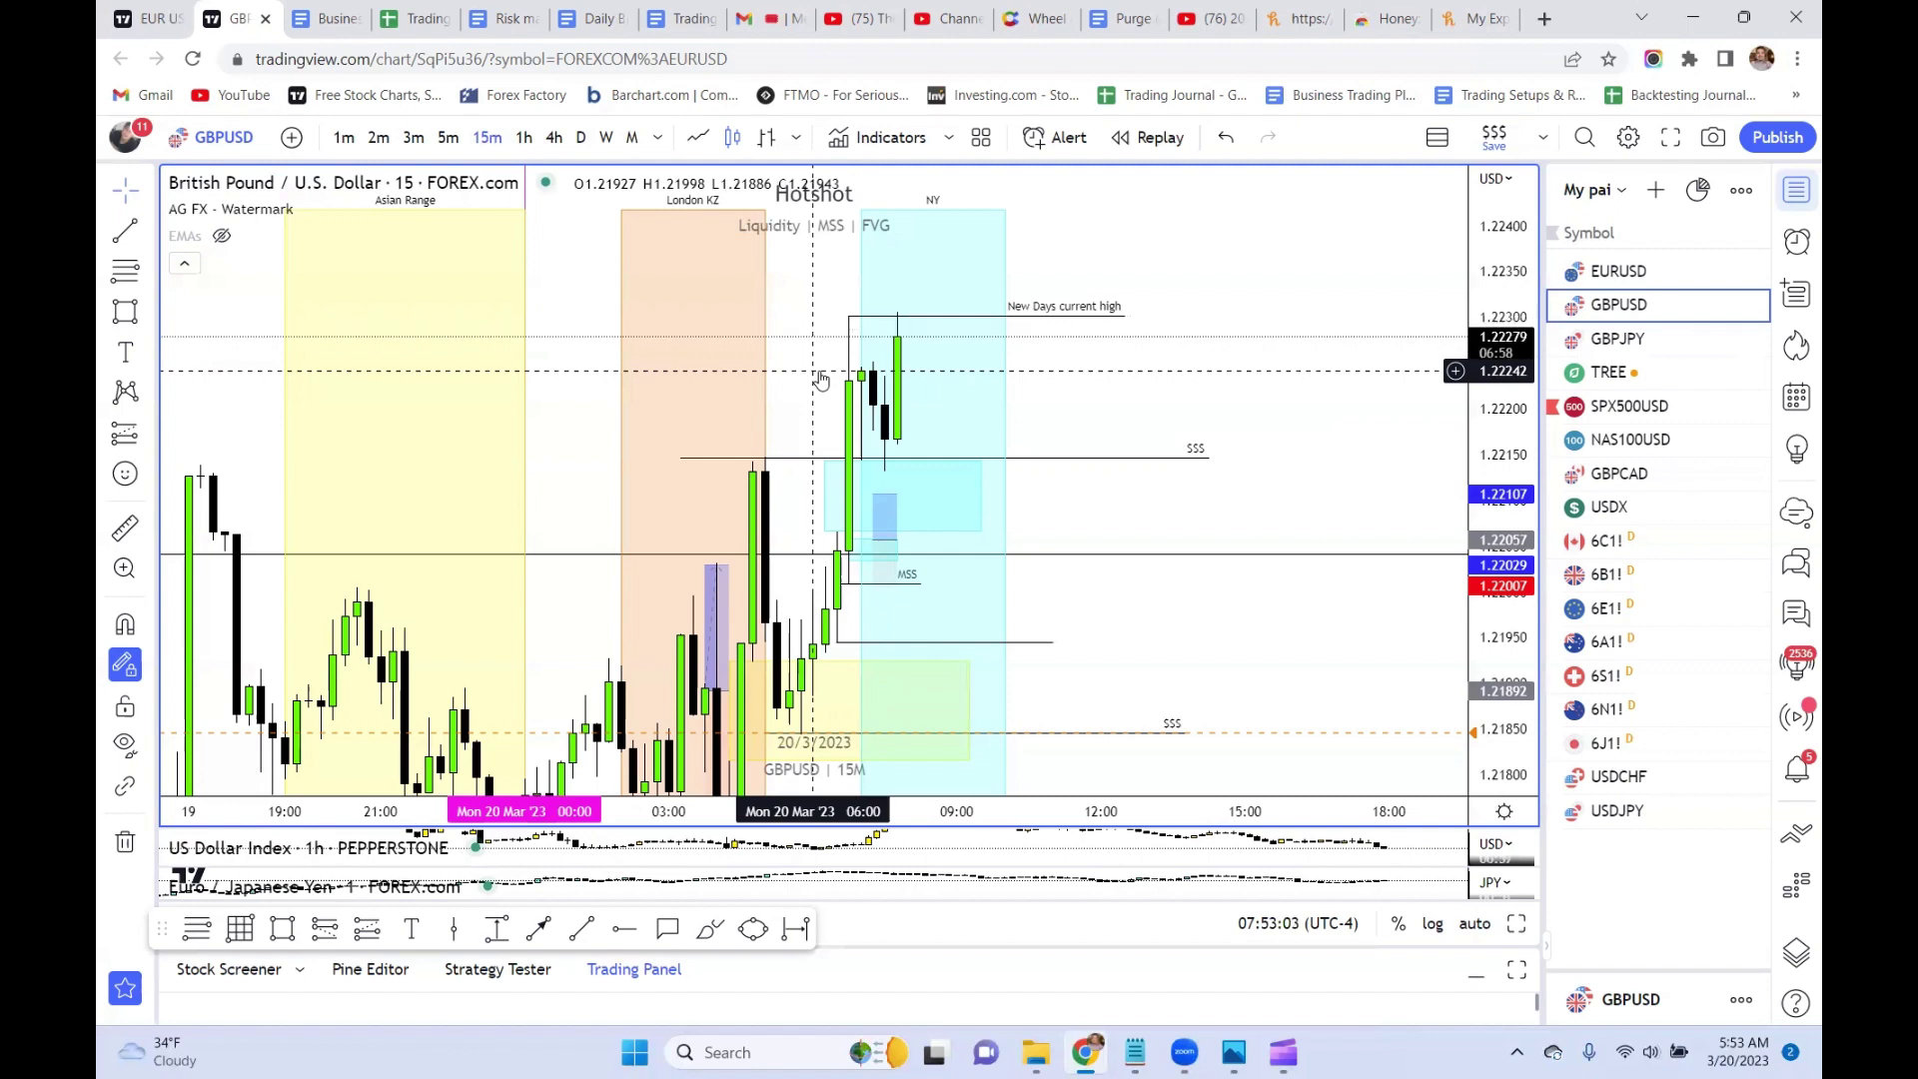
# - Examine GBPUSD's New York session move towards the day's current high on the 1-minute timeframe
pyautogui.hscroll(5, 929, 400)
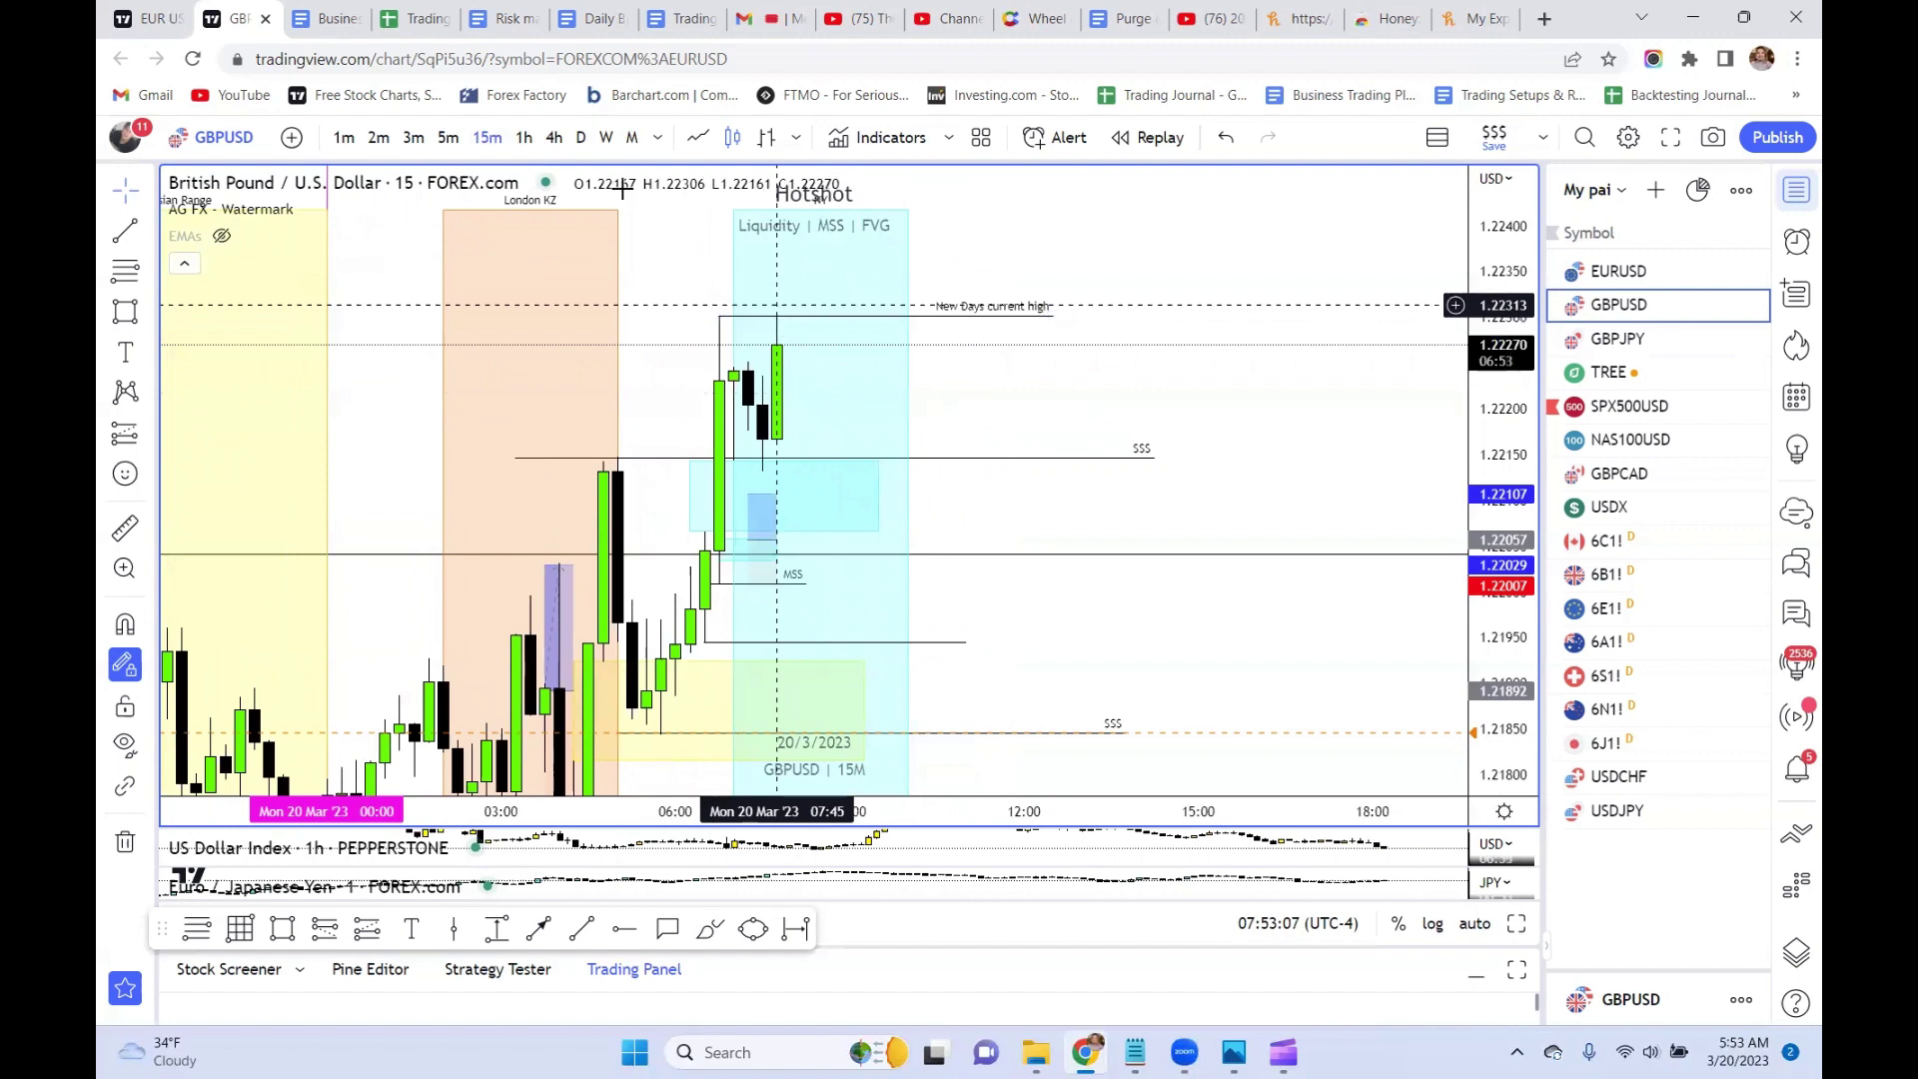
pyautogui.click(344, 138)
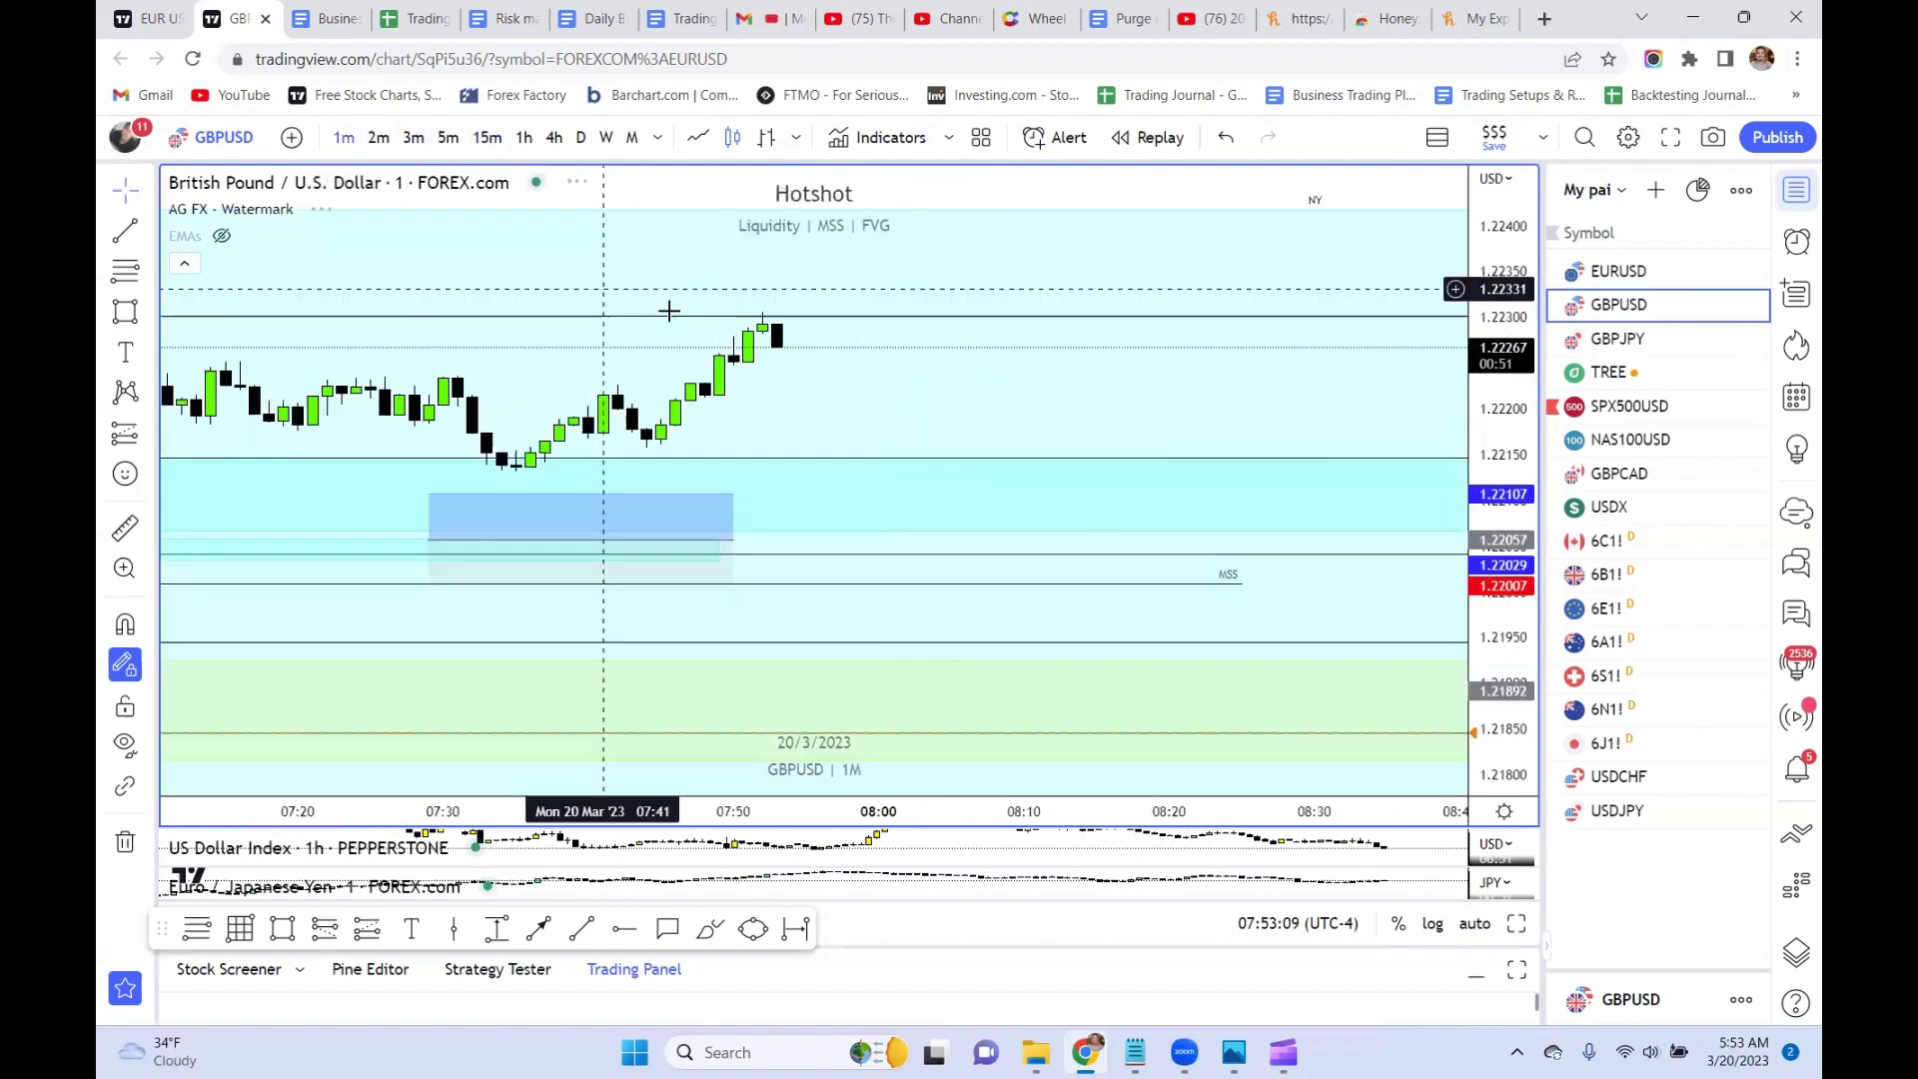
pyautogui.moveTo(664, 308); pyautogui.dragTo(1263, 428)
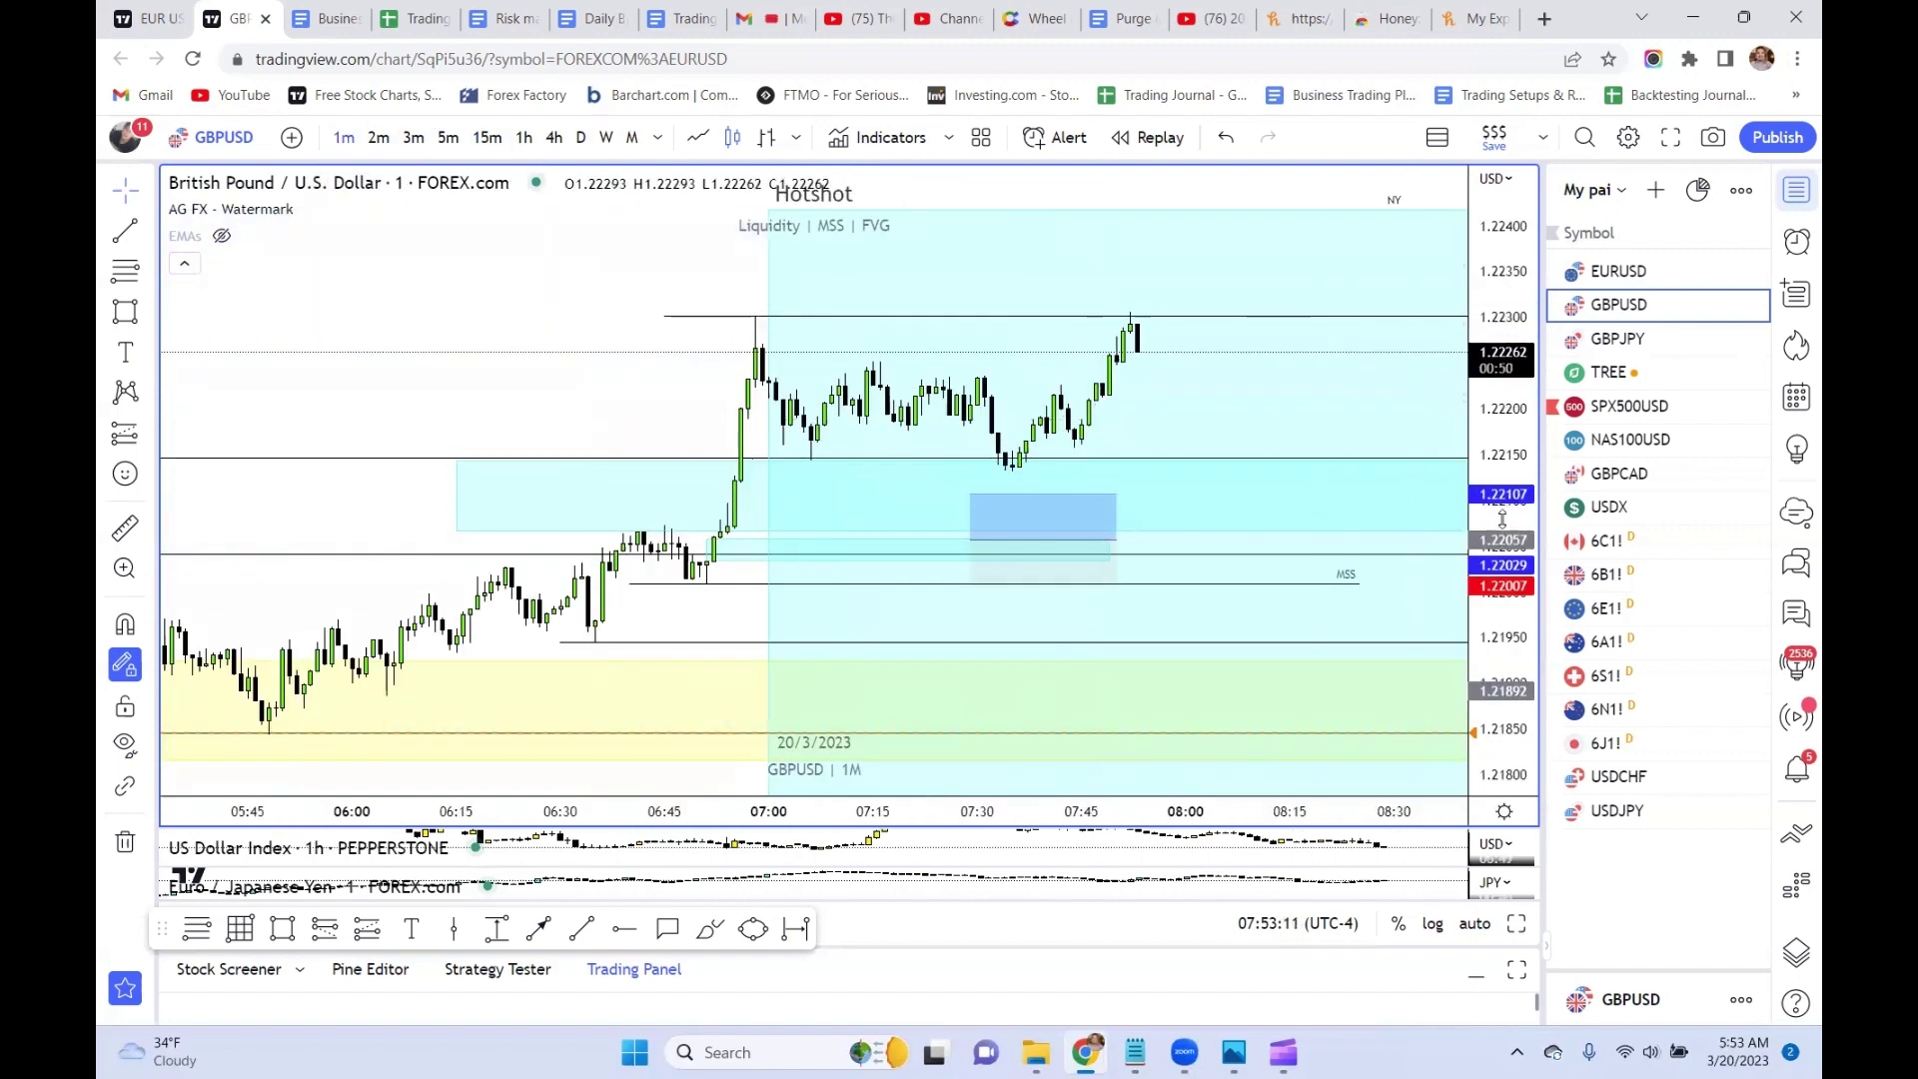
pyautogui.moveTo(1488, 534); pyautogui.dragTo(1391, 450)
pyautogui.scroll(3, 1148, 355)
pyautogui.moveTo(1091, 377); pyautogui.dragTo(779, 385)
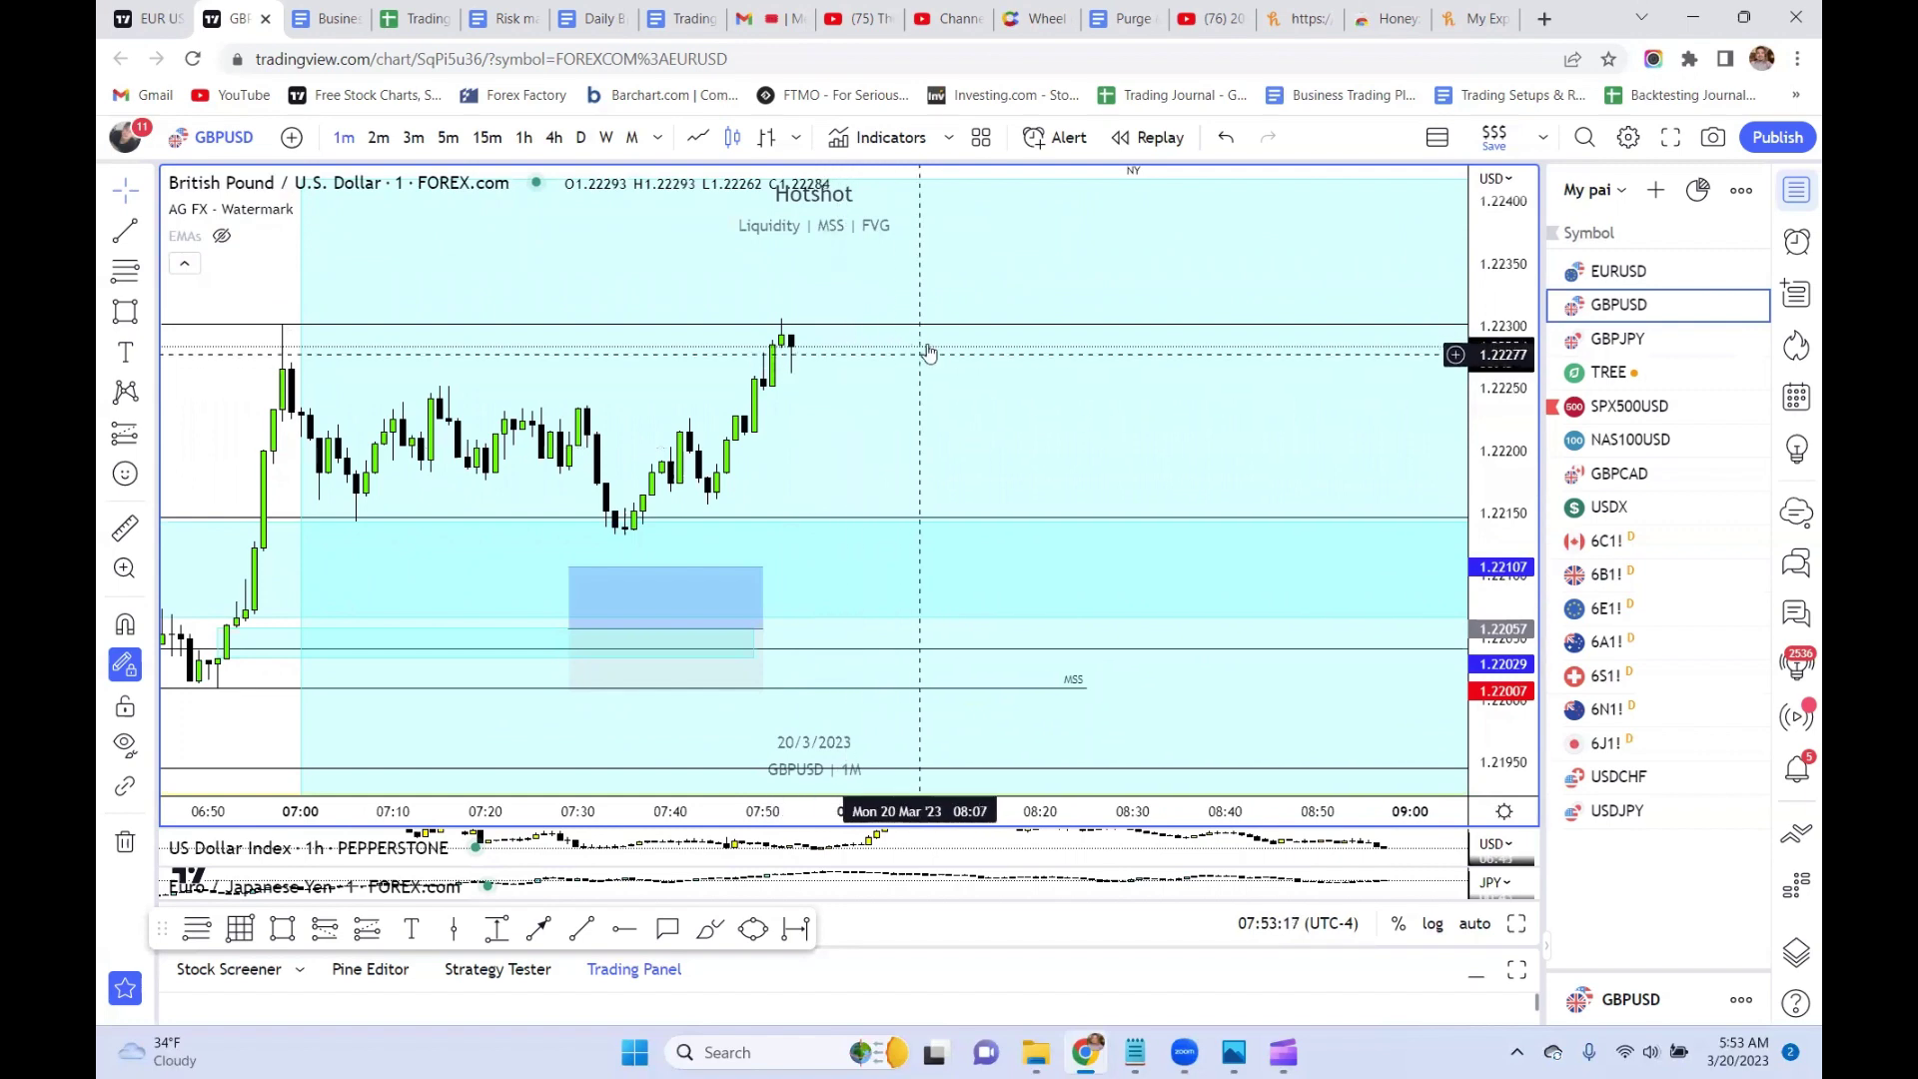
pyautogui.scroll(-2, 819, 368)
pyautogui.moveTo(779, 383); pyautogui.dragTo(686, 405)
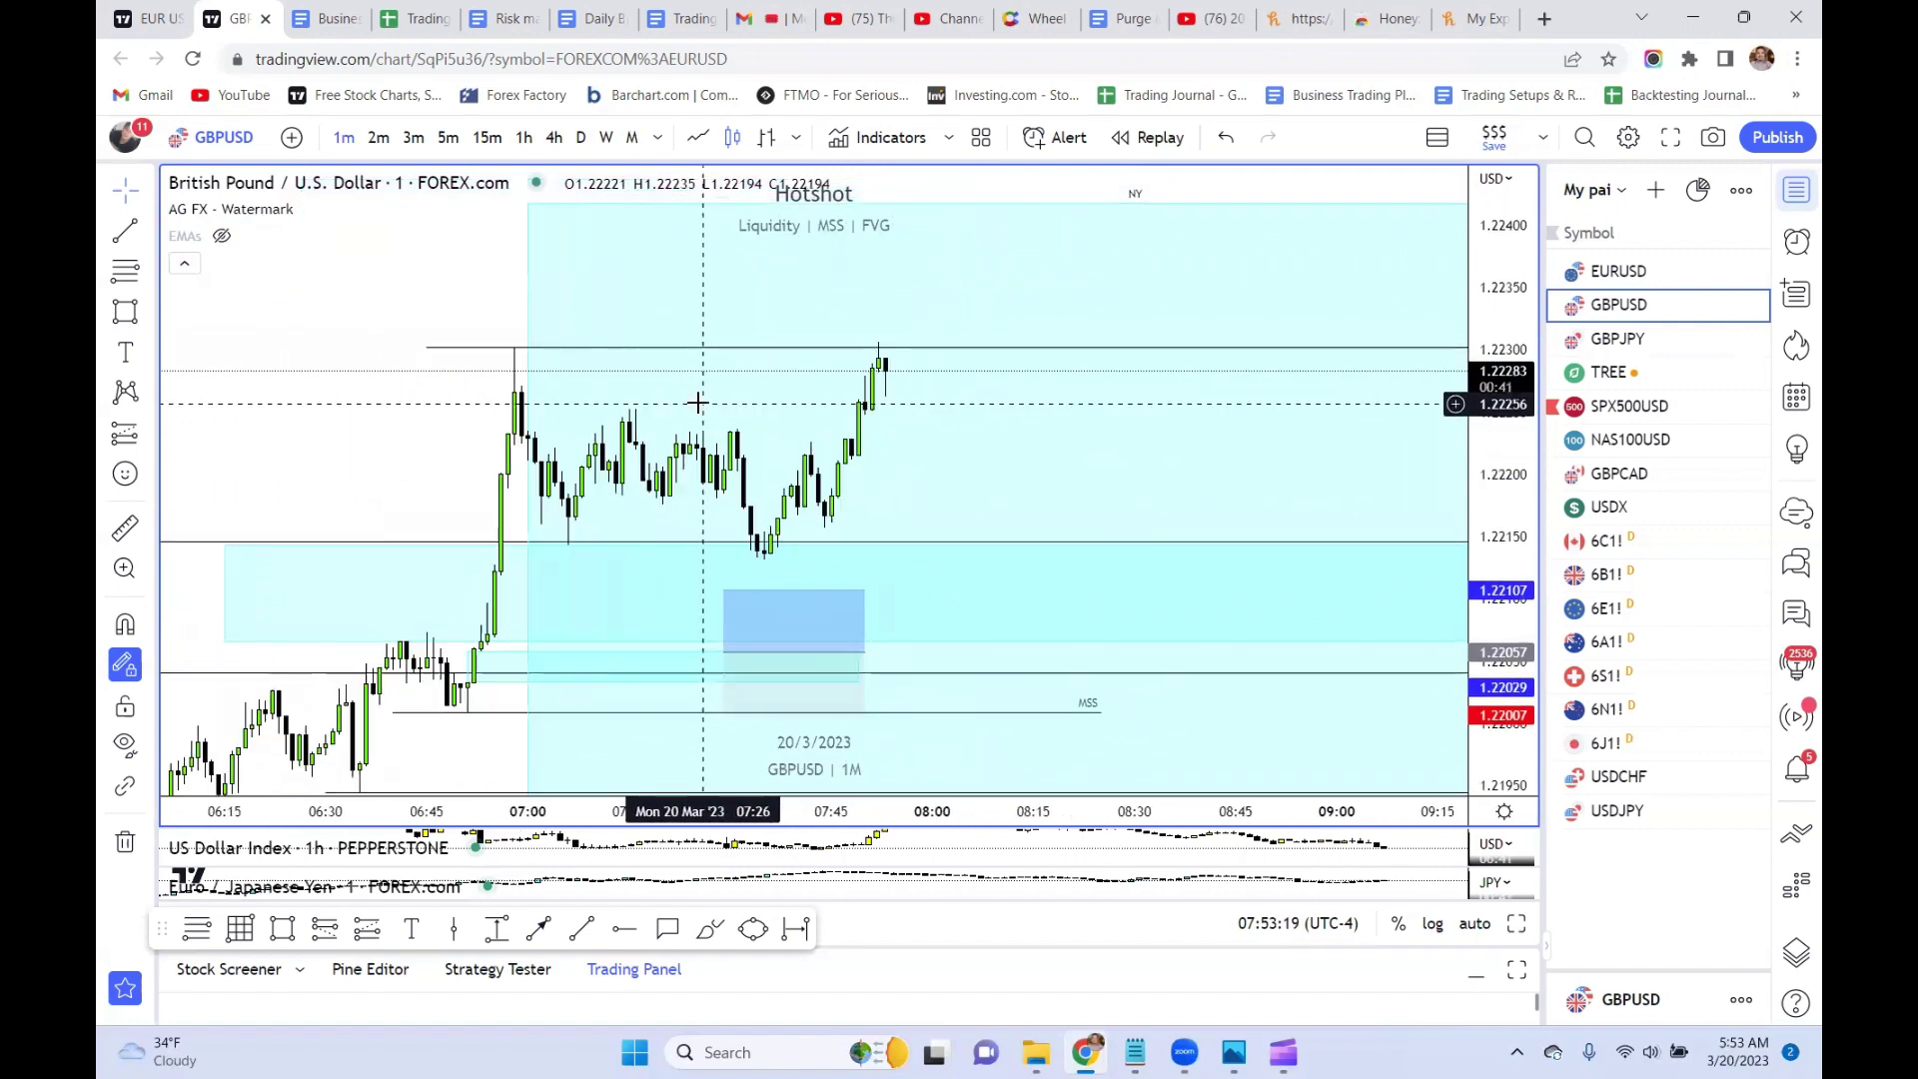
# - Delete the long position and the small rectangle at its entry level from the 1-minute chart
pyautogui.click(837, 621)
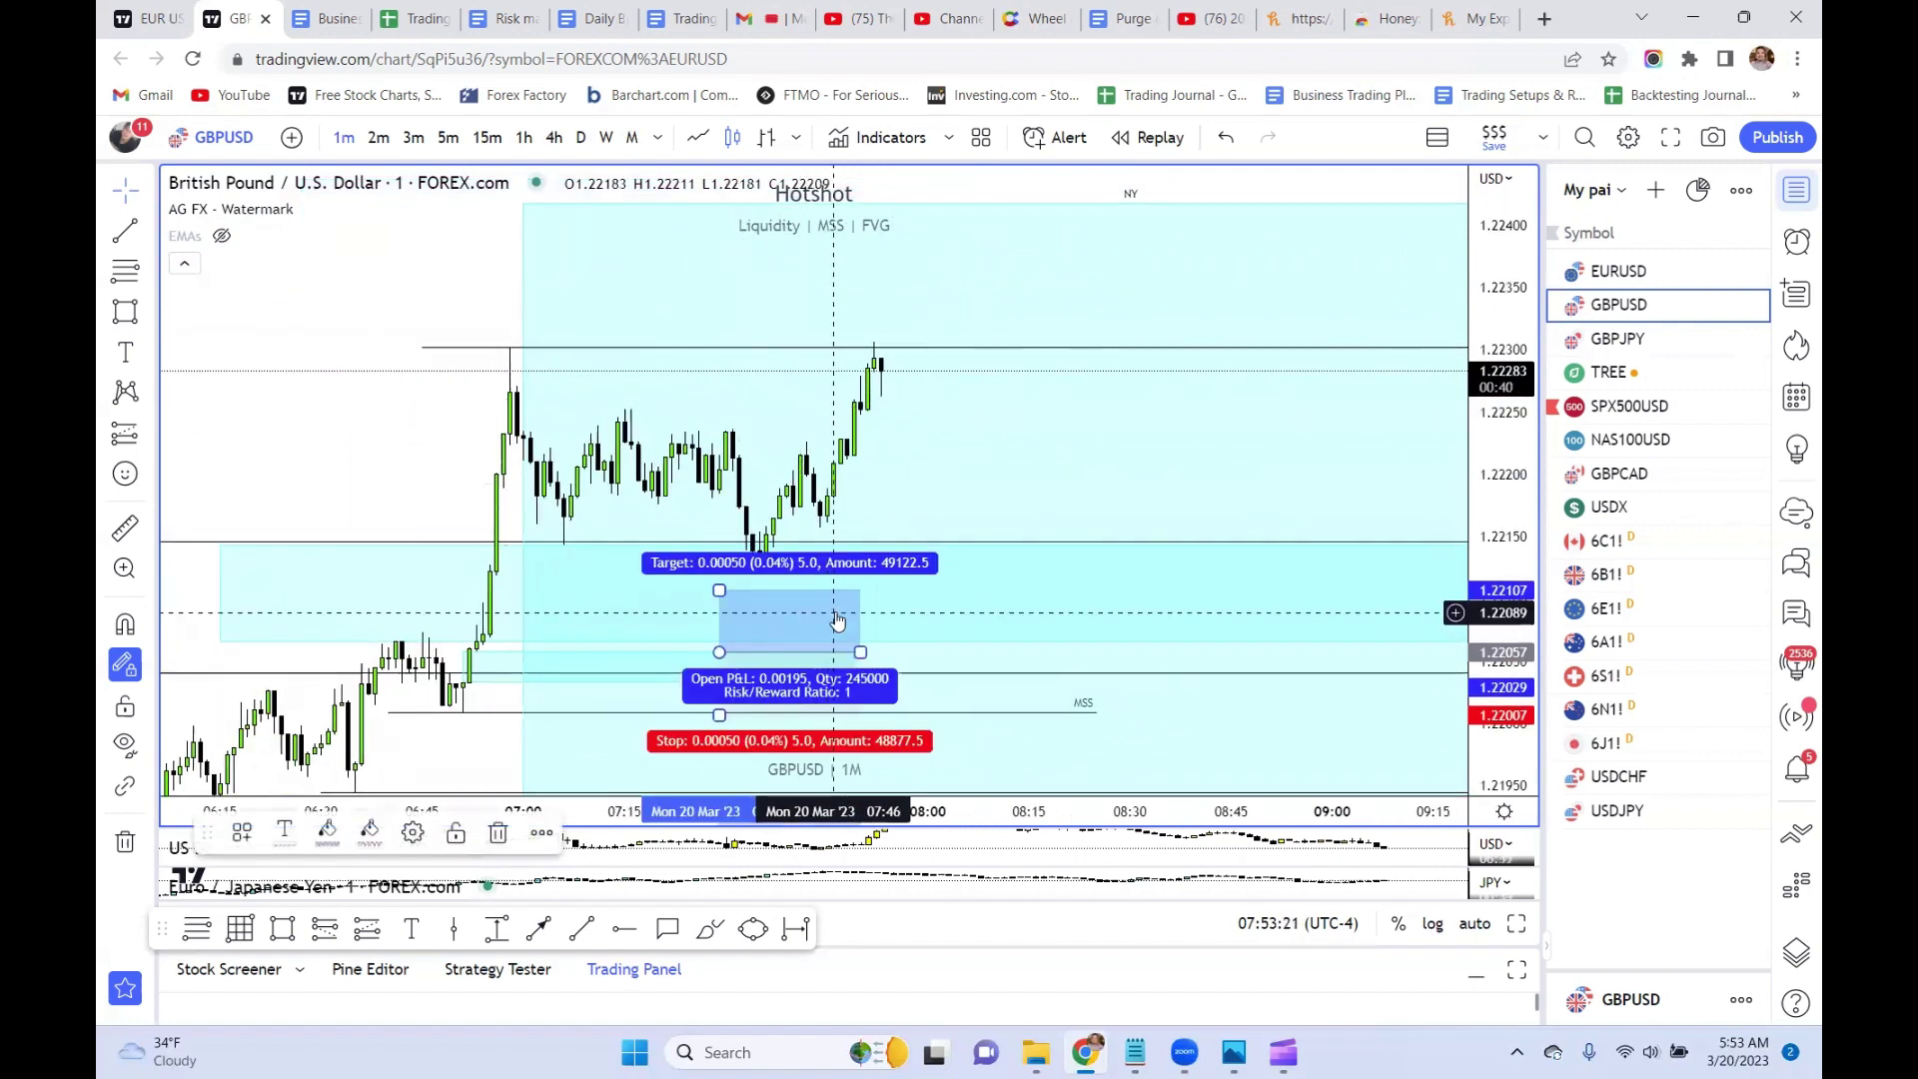
pyautogui.press('Delete')
pyautogui.click(859, 651)
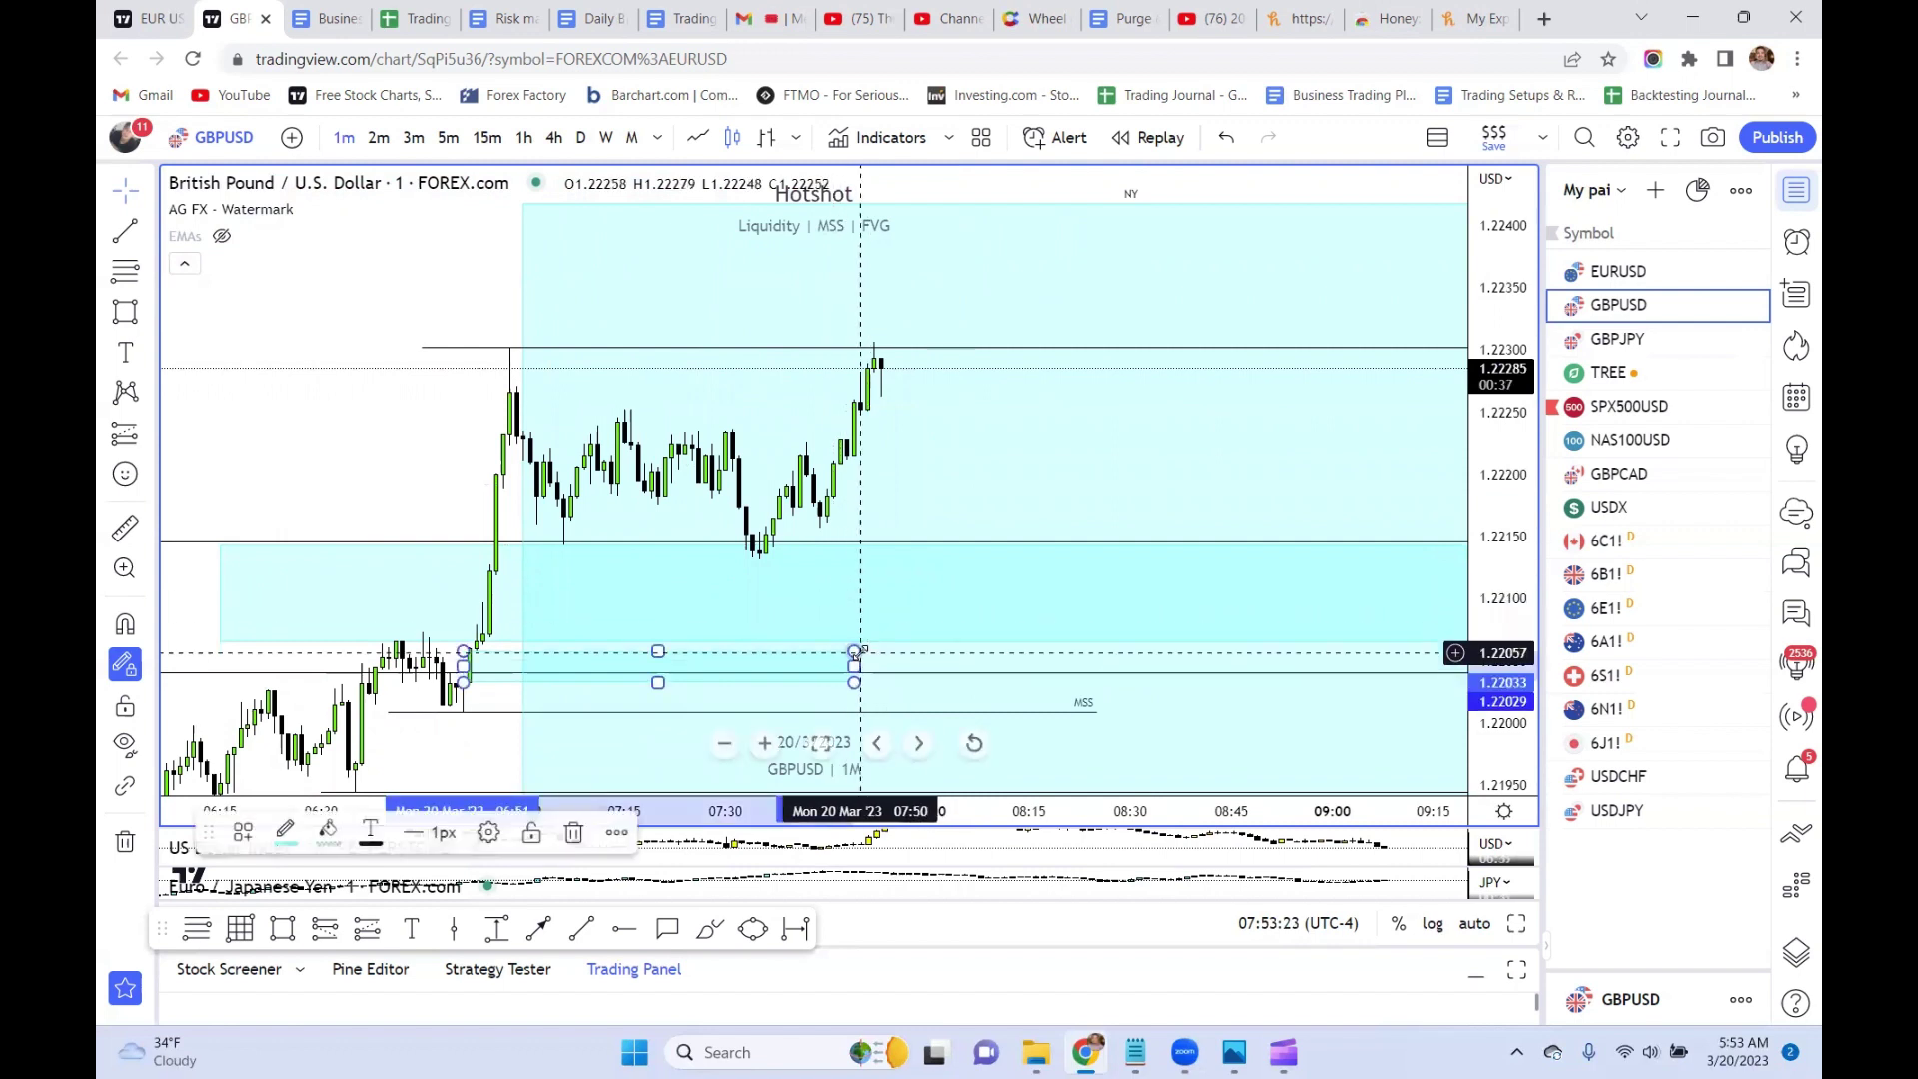
pyautogui.press('Delete')
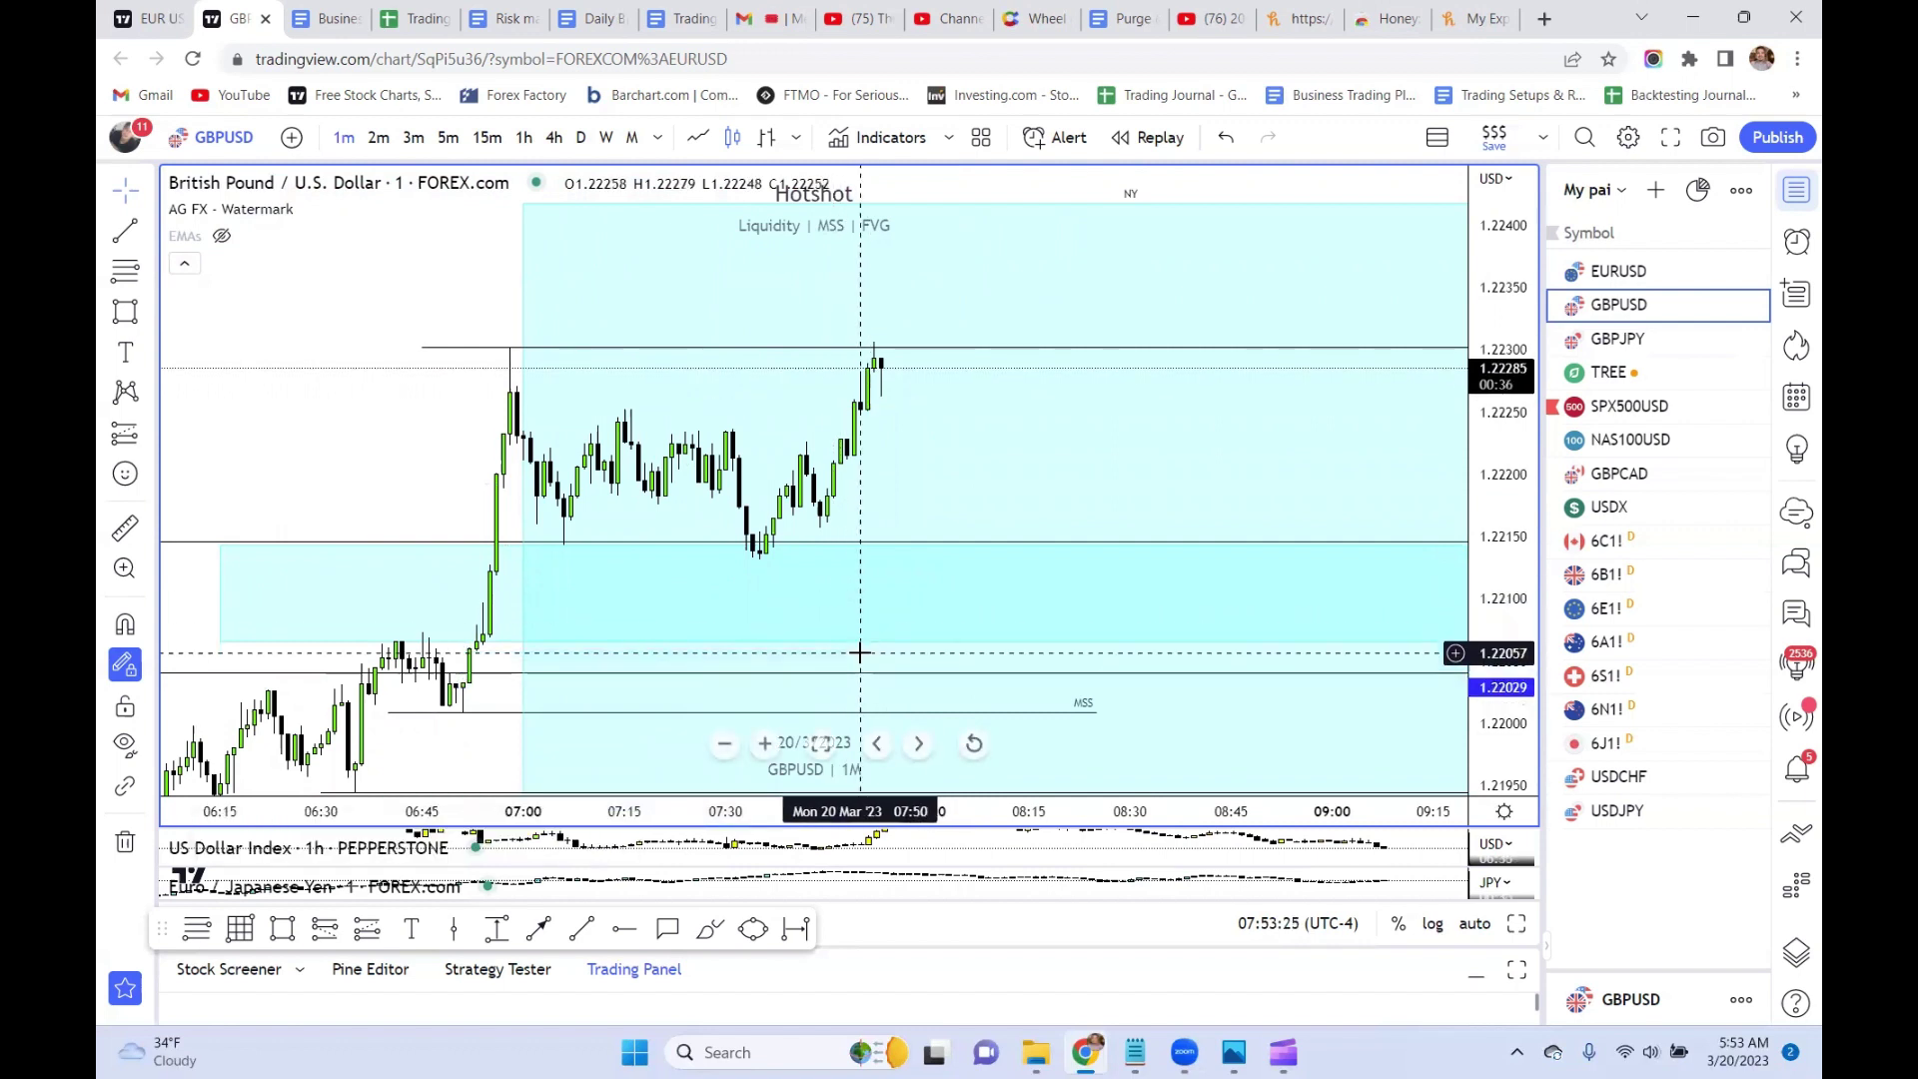